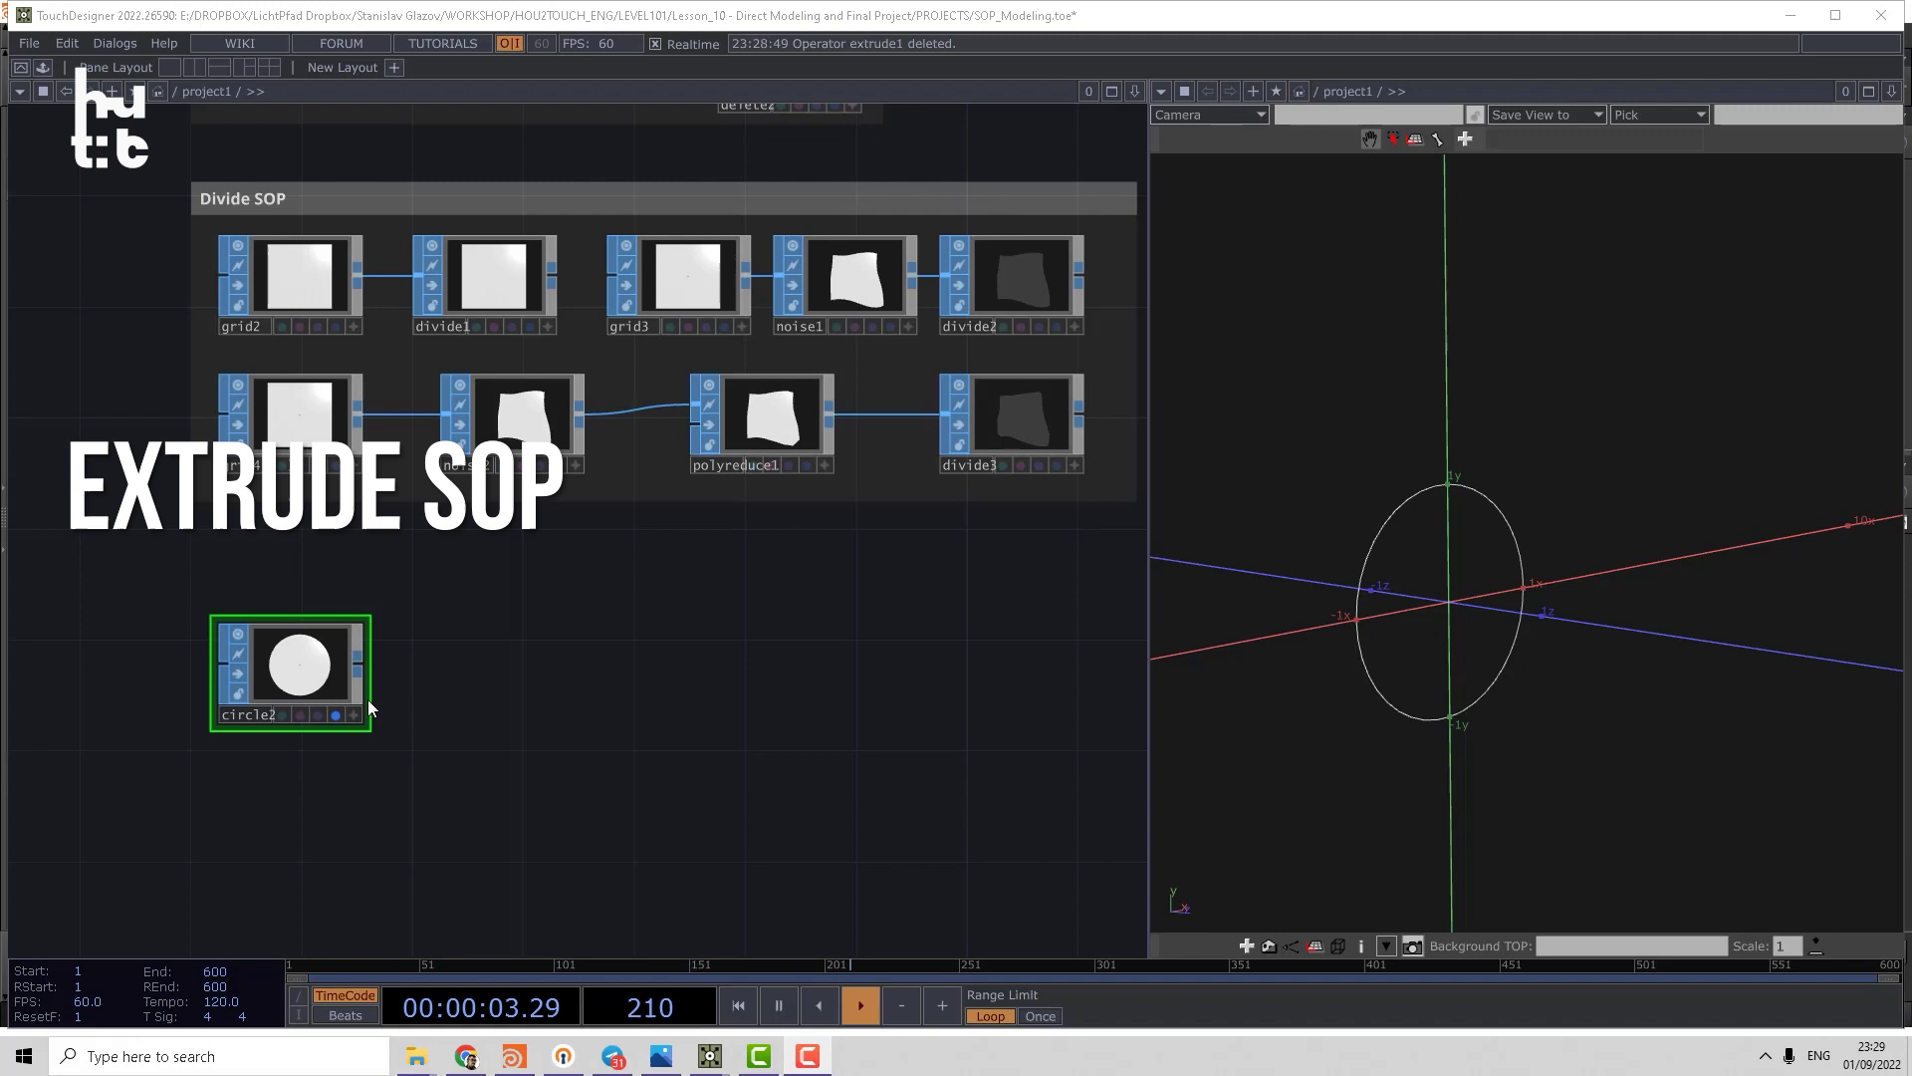
- Add extrude1 after circle2 and display its solid cylinder in the viewer
key(Tab)
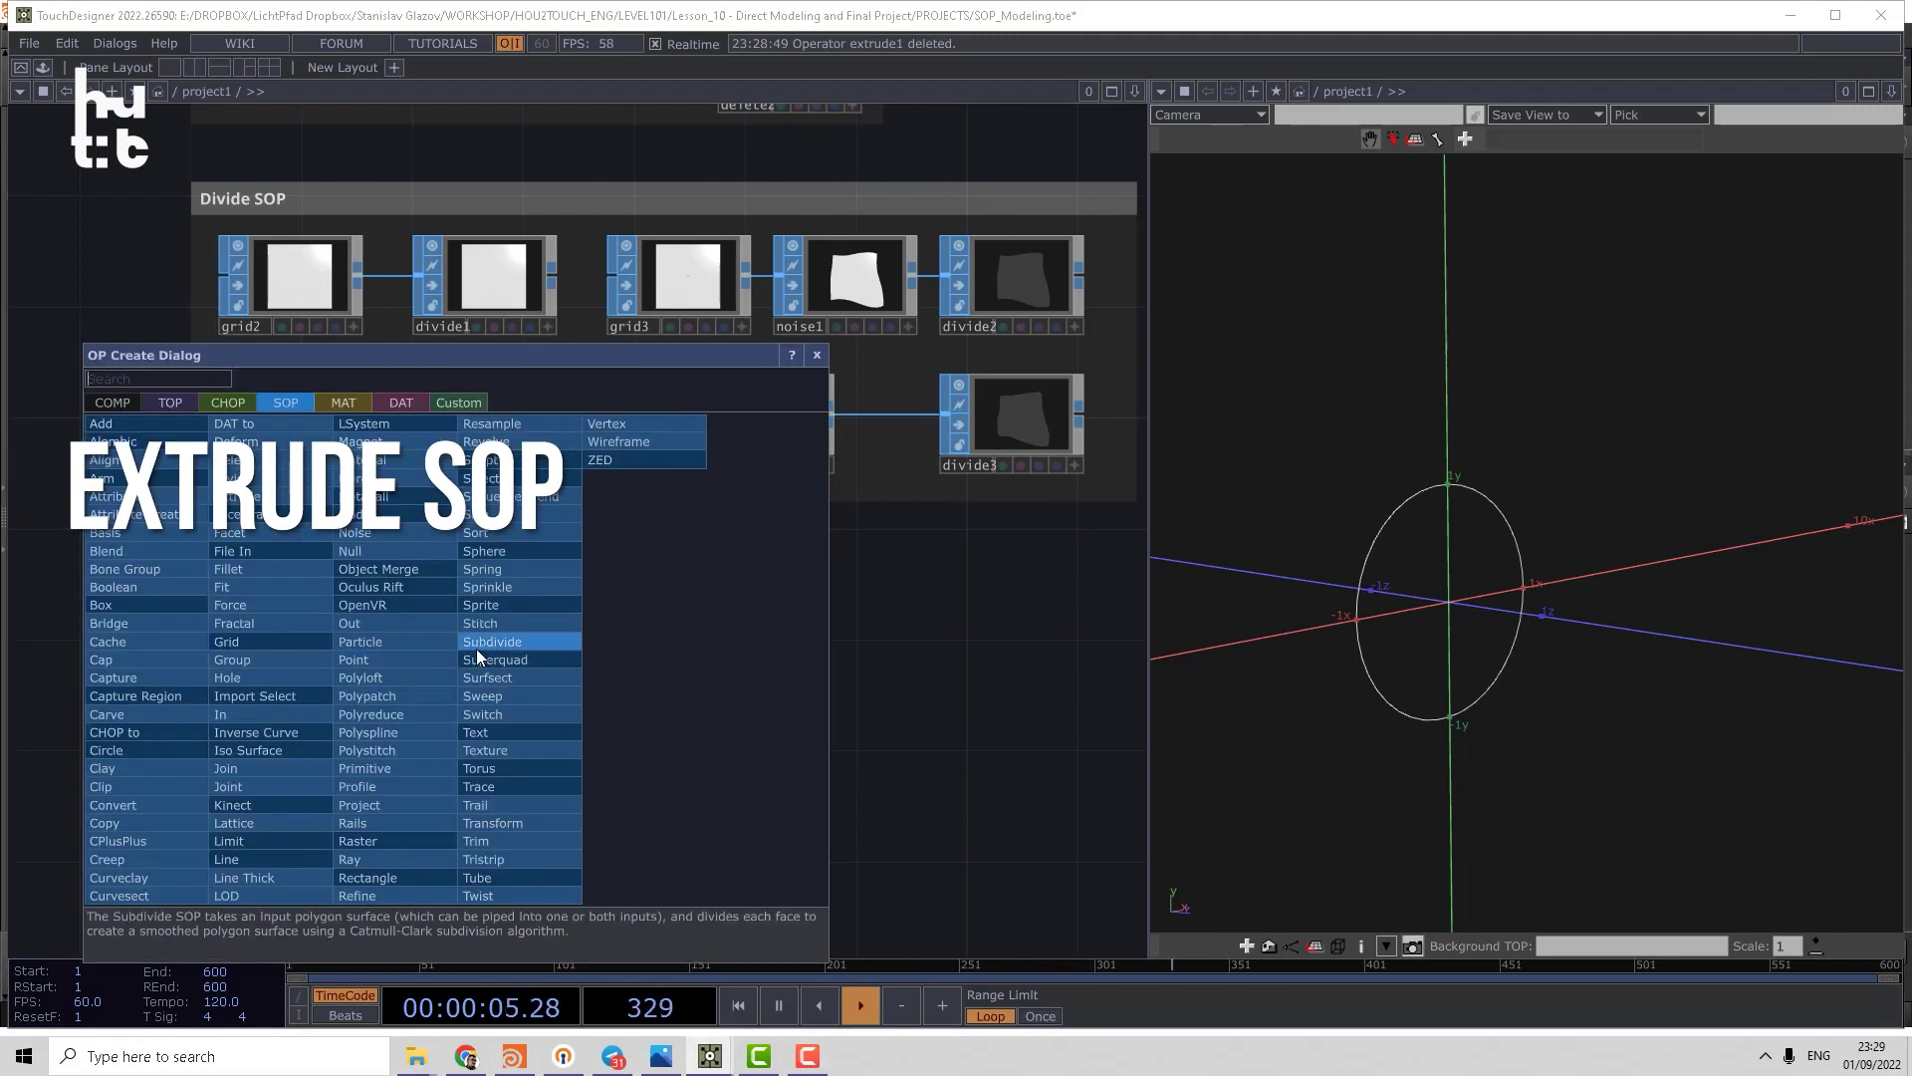
click(239, 513)
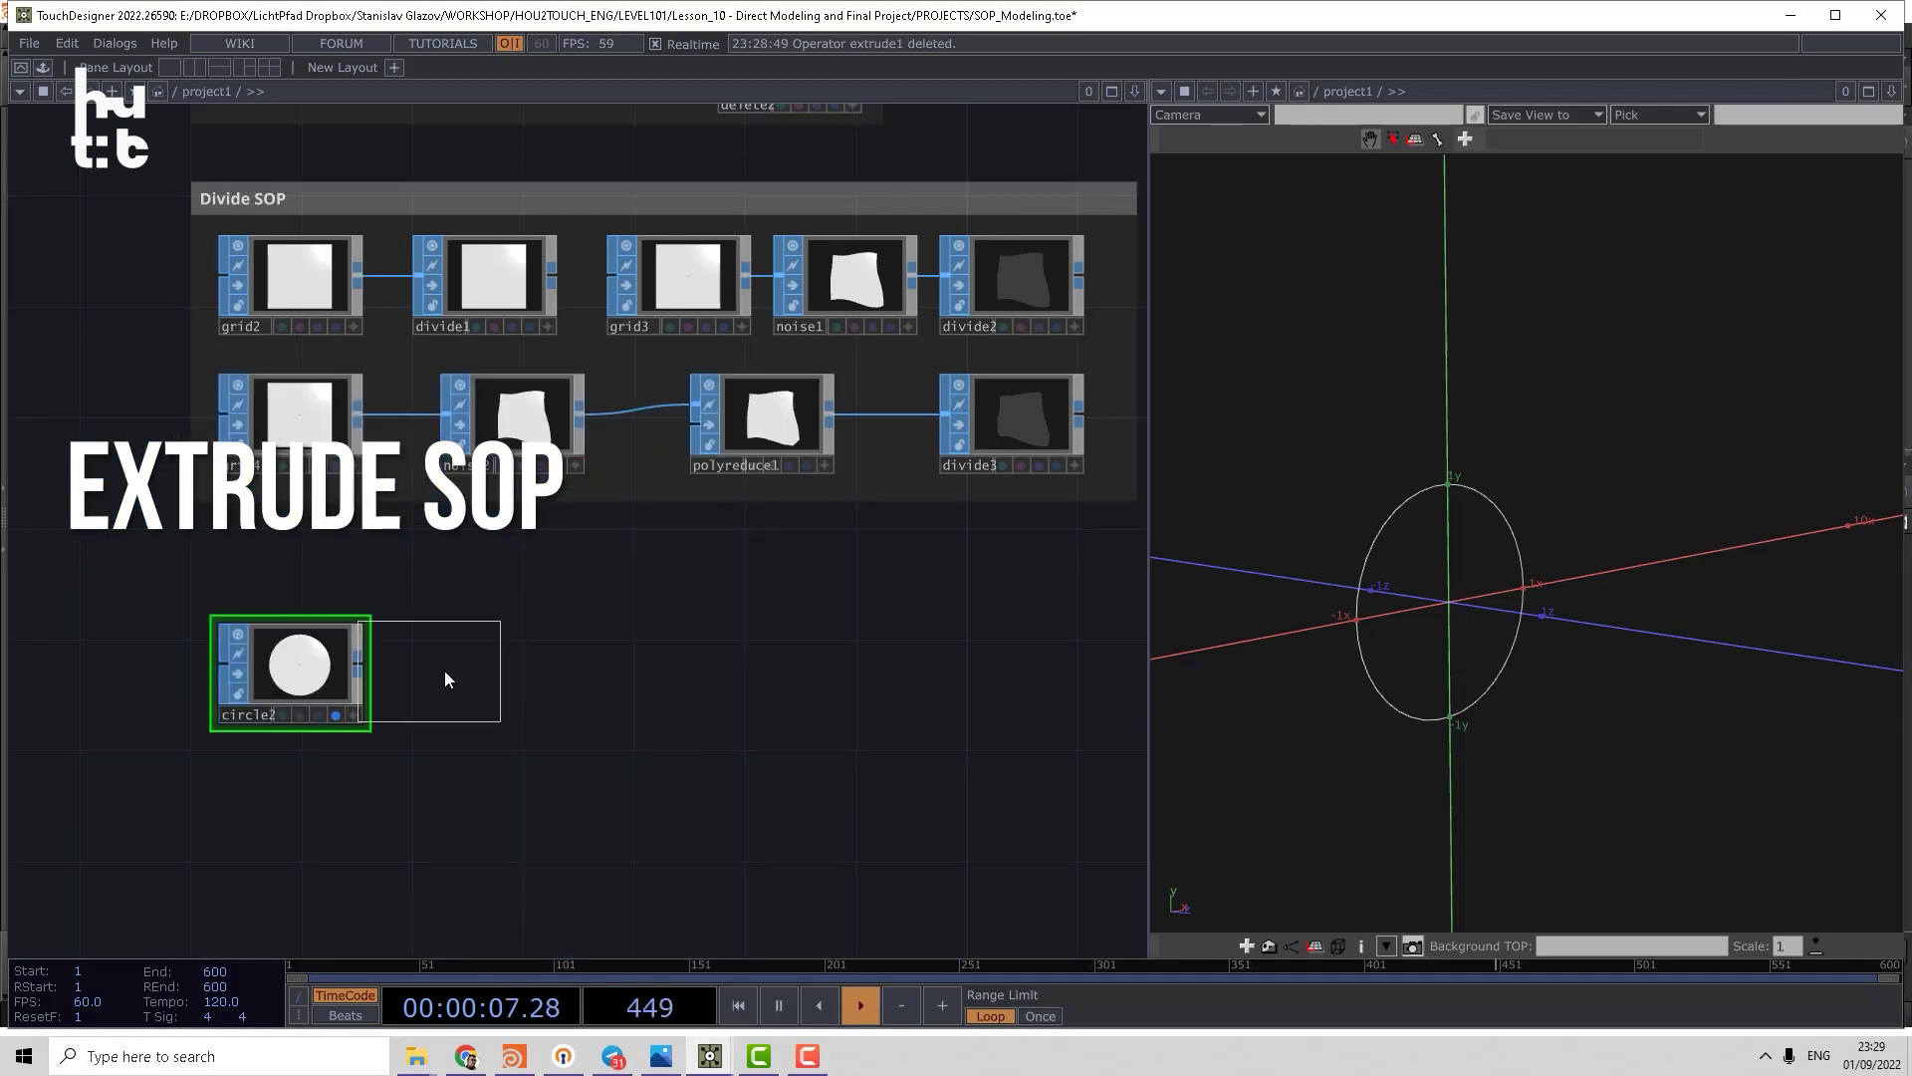
click(478, 677)
drag(363, 659, 429, 644)
scroll(587, 659, up, 3)
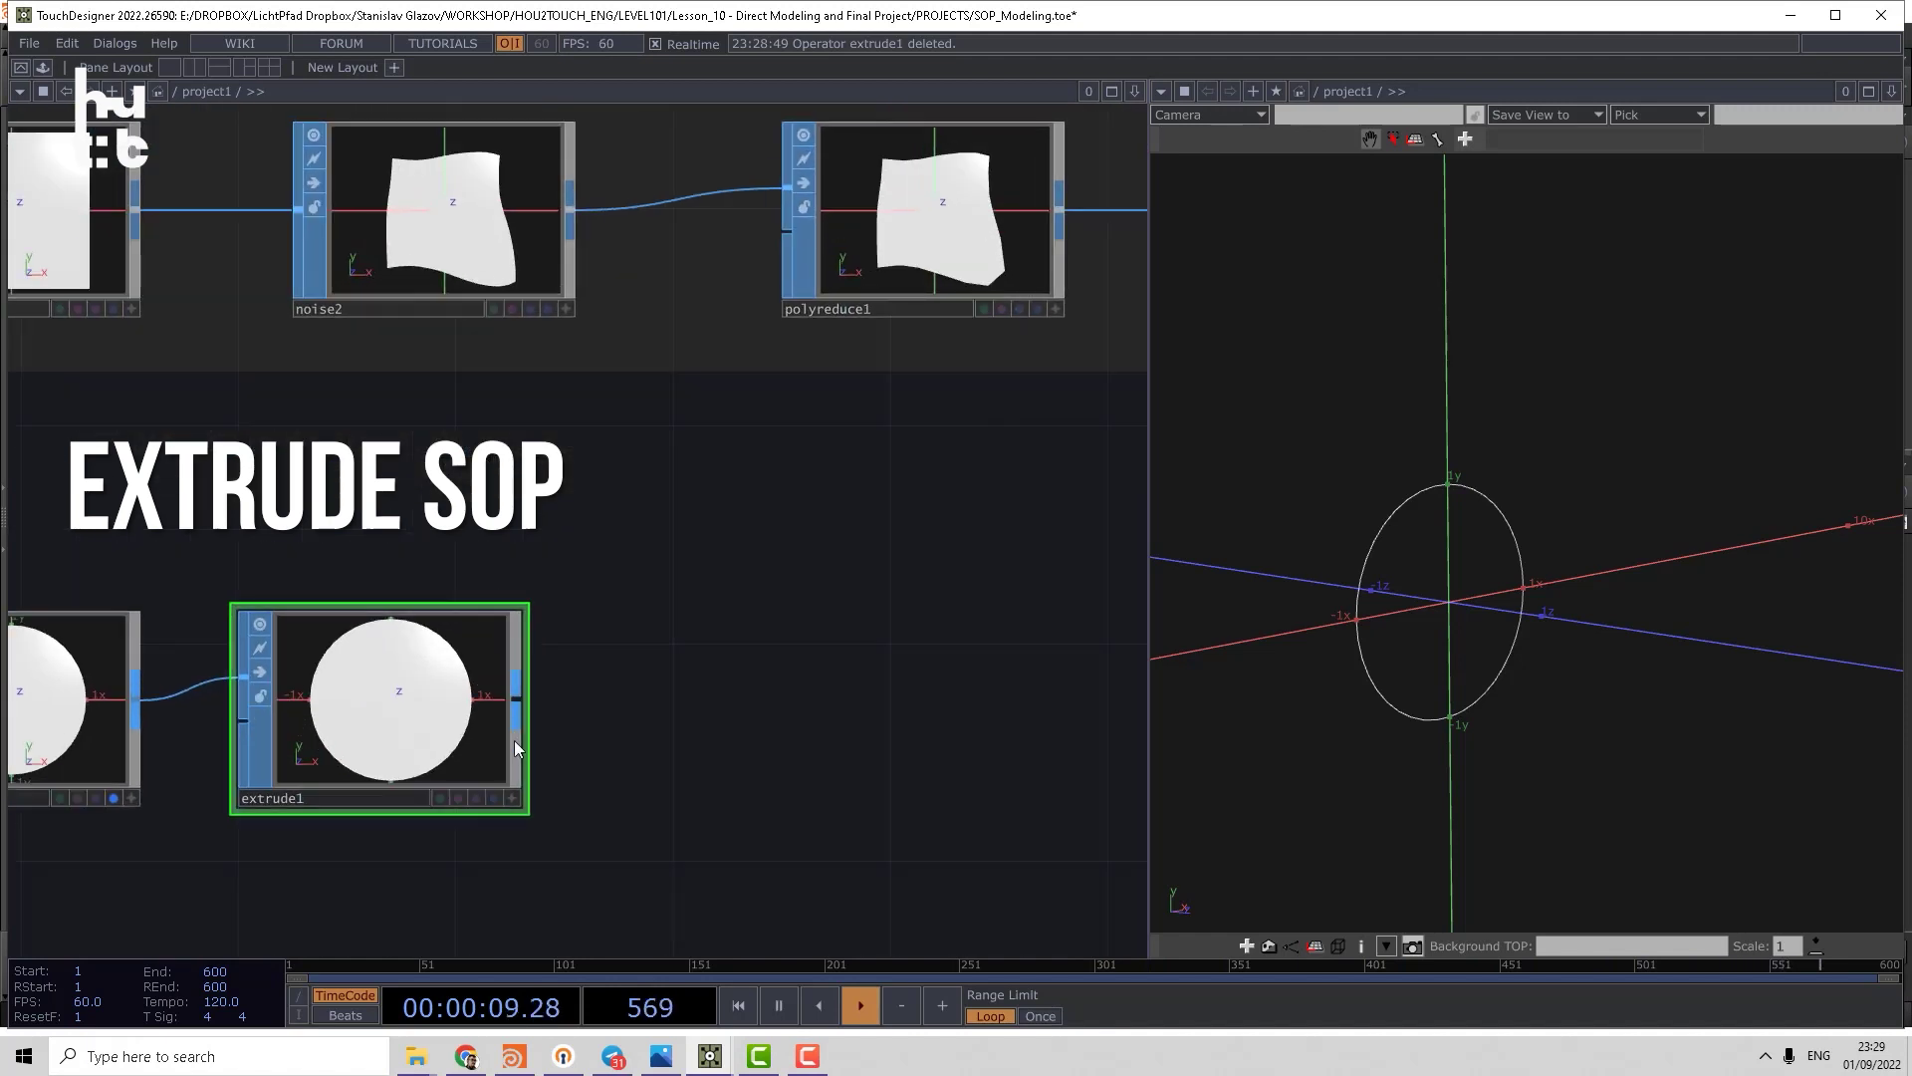
click(494, 798)
mouse_move(1315, 657)
mouse_down()
mouse_move(1419, 679)
mouse_move(1524, 543)
mouse_move(1636, 603)
mouse_move(1539, 584)
mouse_move(1603, 536)
mouse_move(1574, 582)
mouse_move(1691, 611)
mouse_move(1420, 596)
mouse_move(1429, 575)
mouse_up()
- Set extrude1's Front Face and Back Face to No Output, leaving an open ring
key(p)
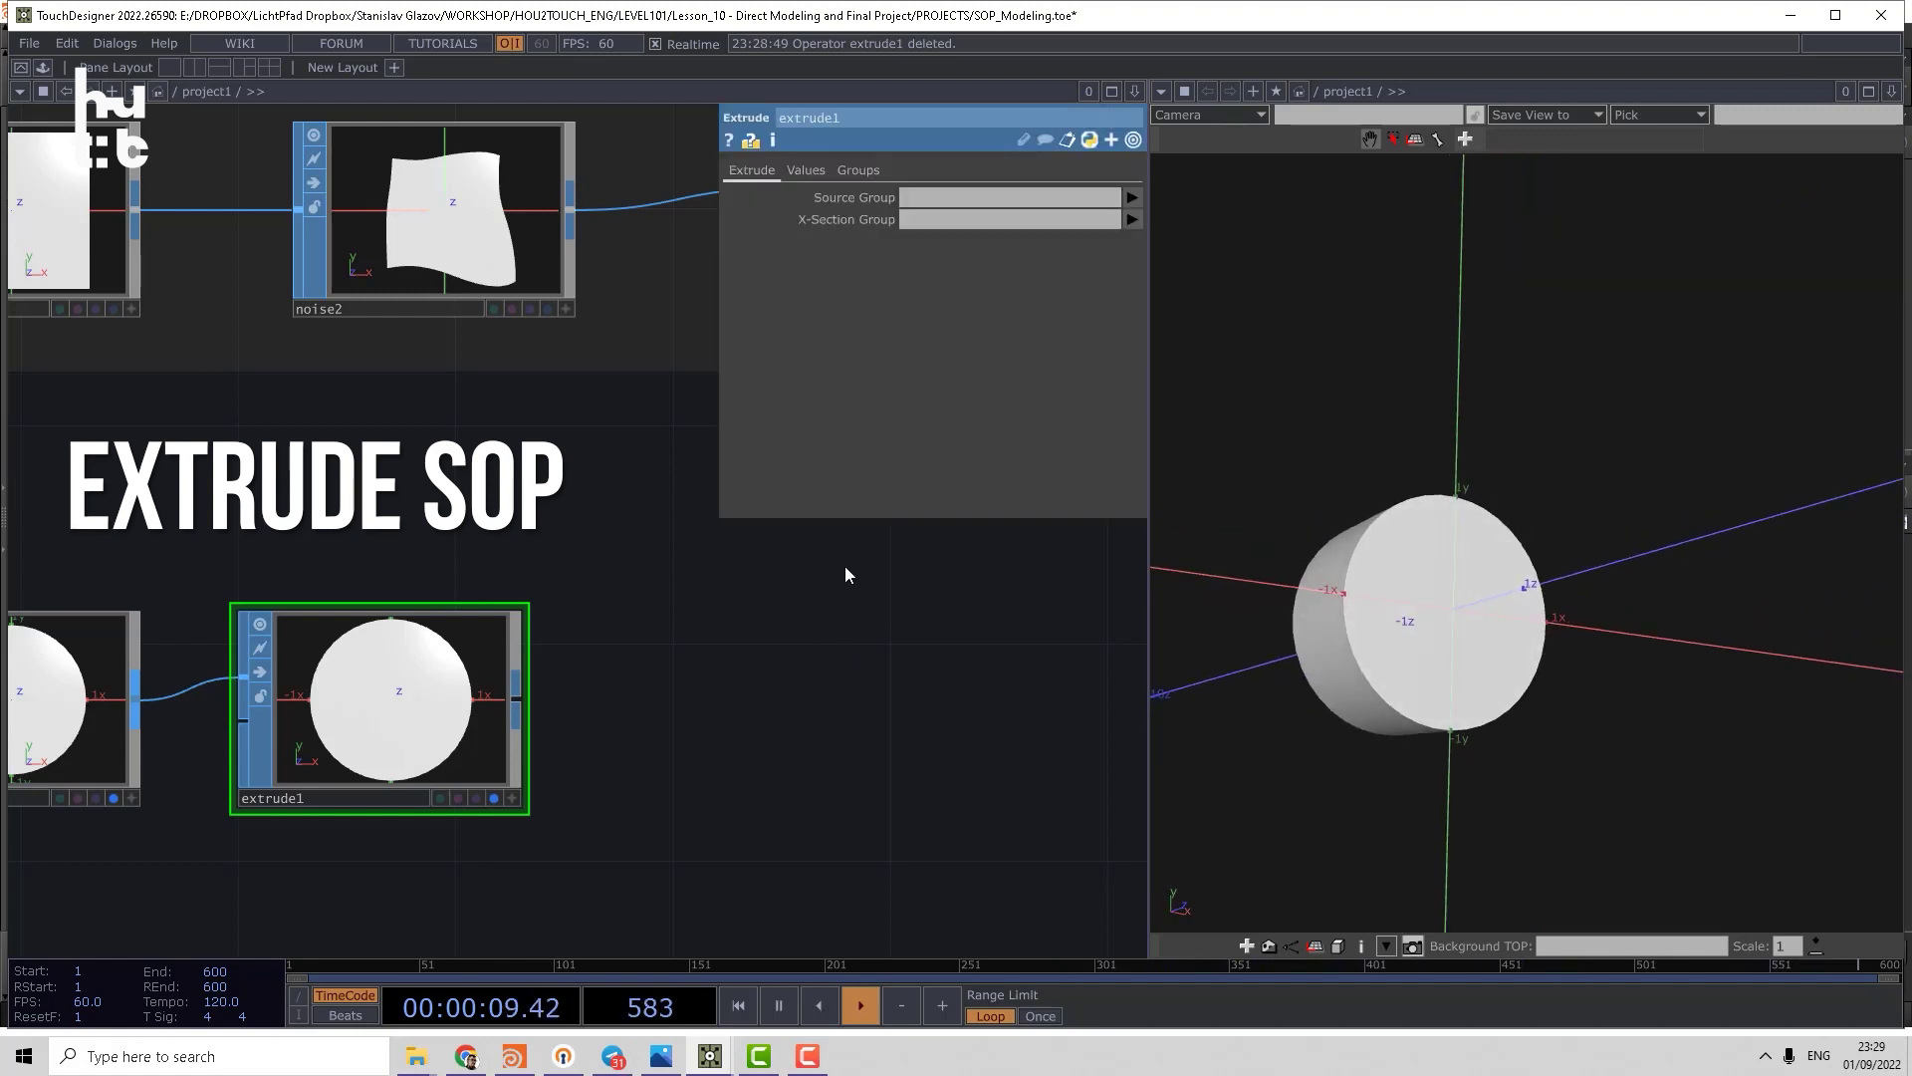
click(805, 170)
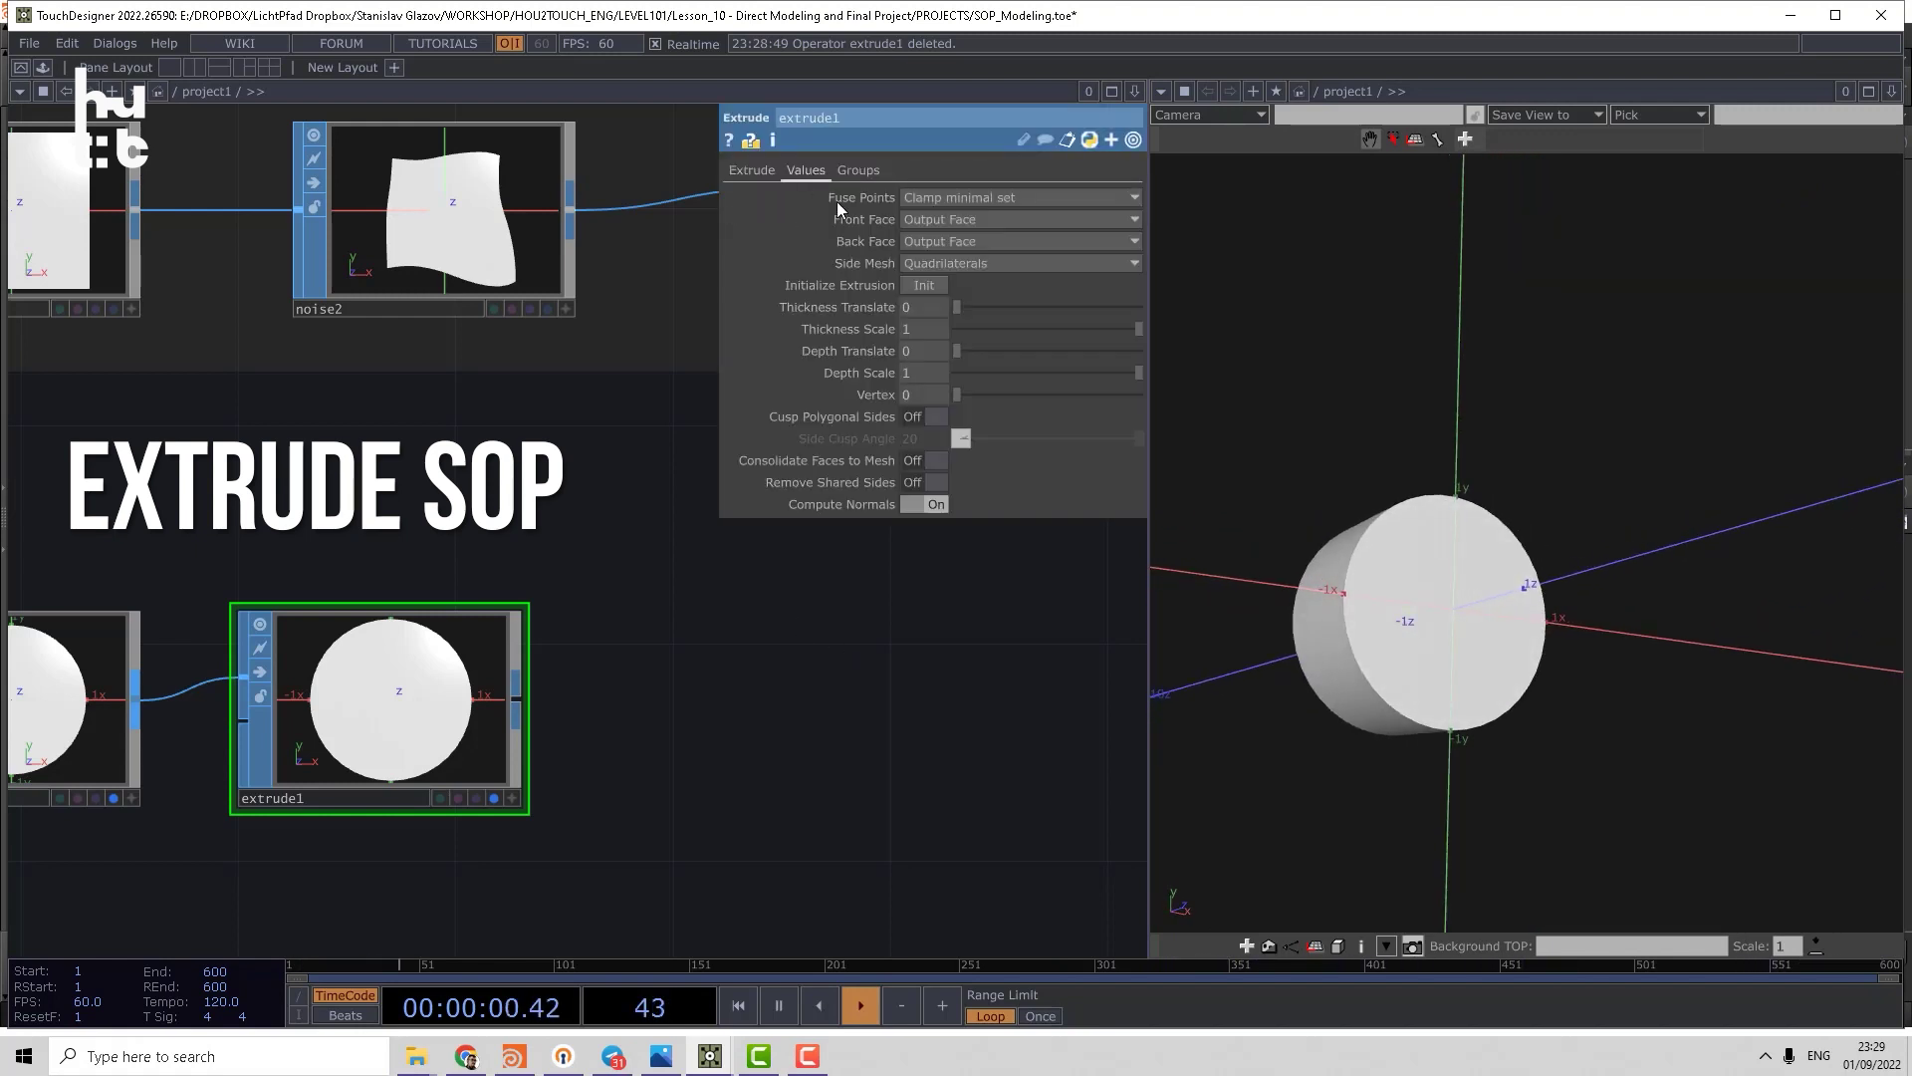
click(946, 221)
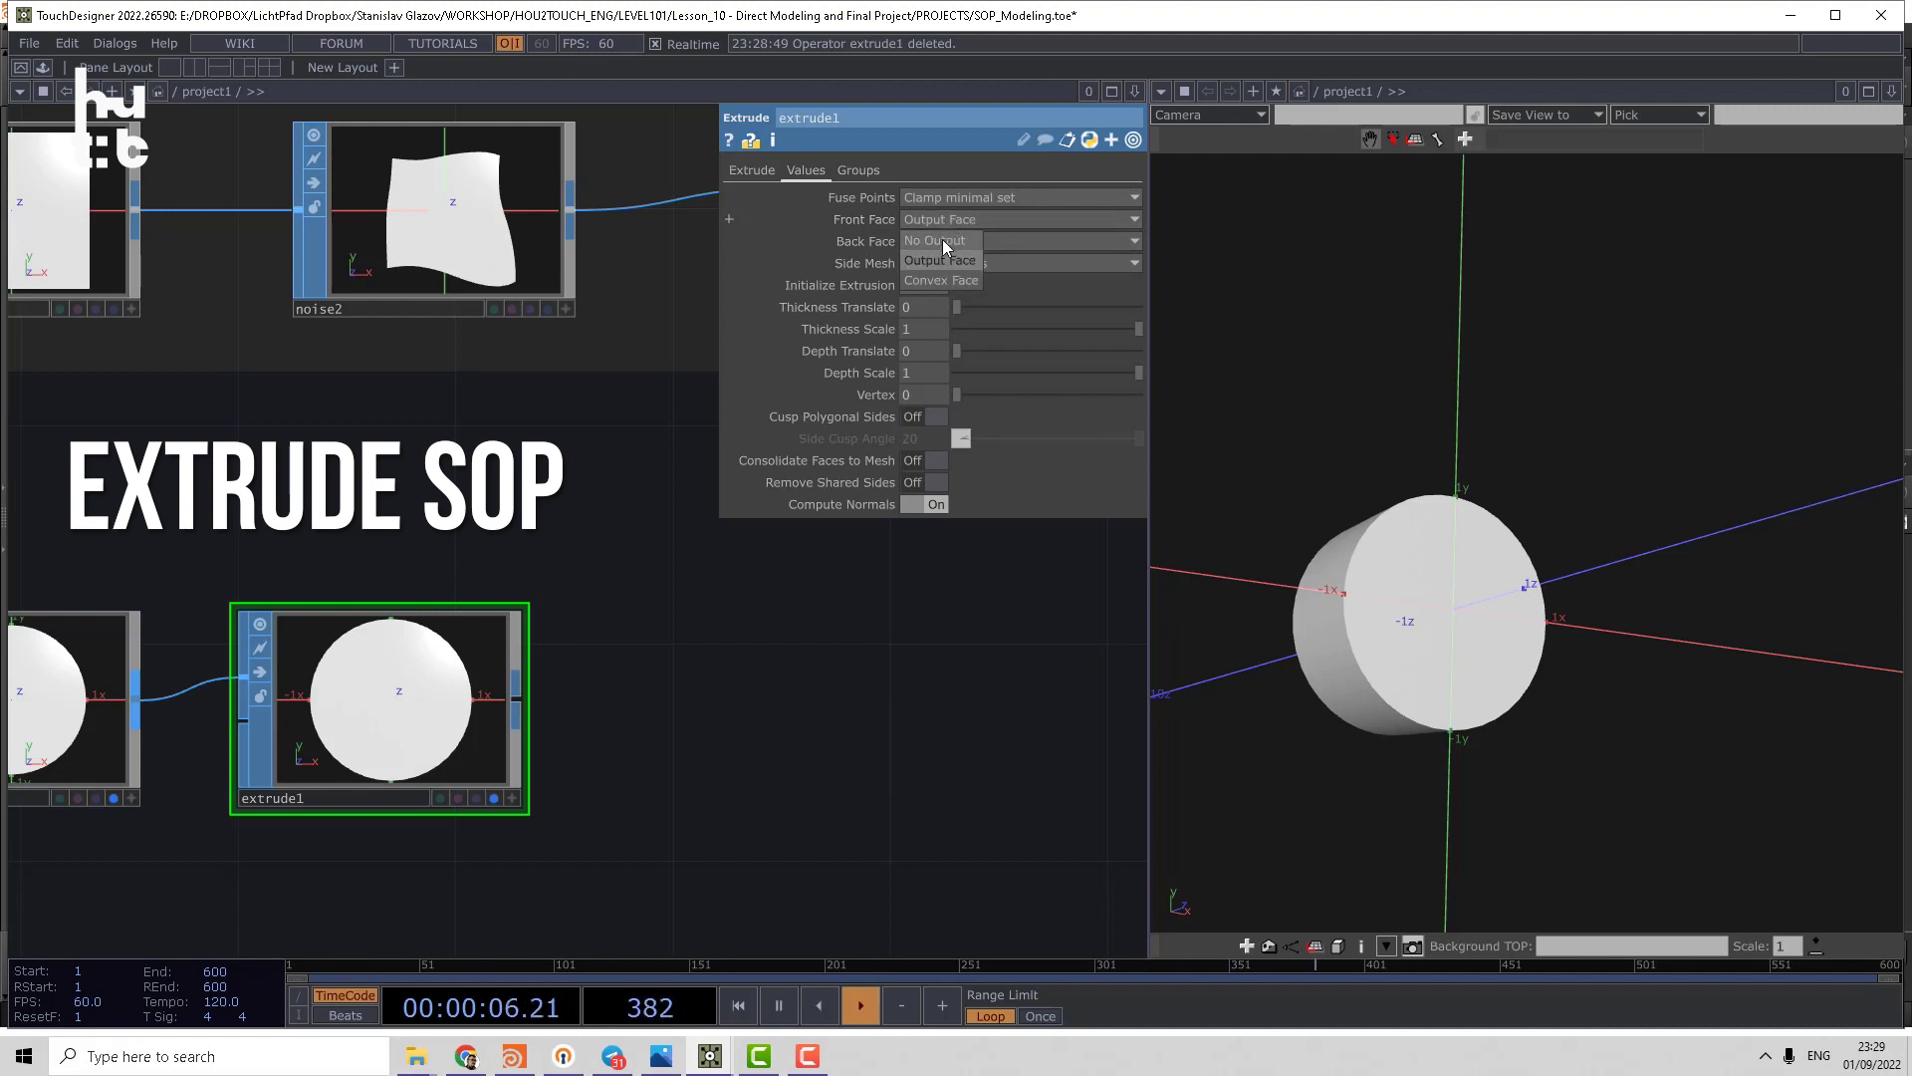
click(942, 239)
mouse_move(1409, 427)
mouse_down()
mouse_move(1636, 524)
mouse_move(1399, 551)
mouse_up()
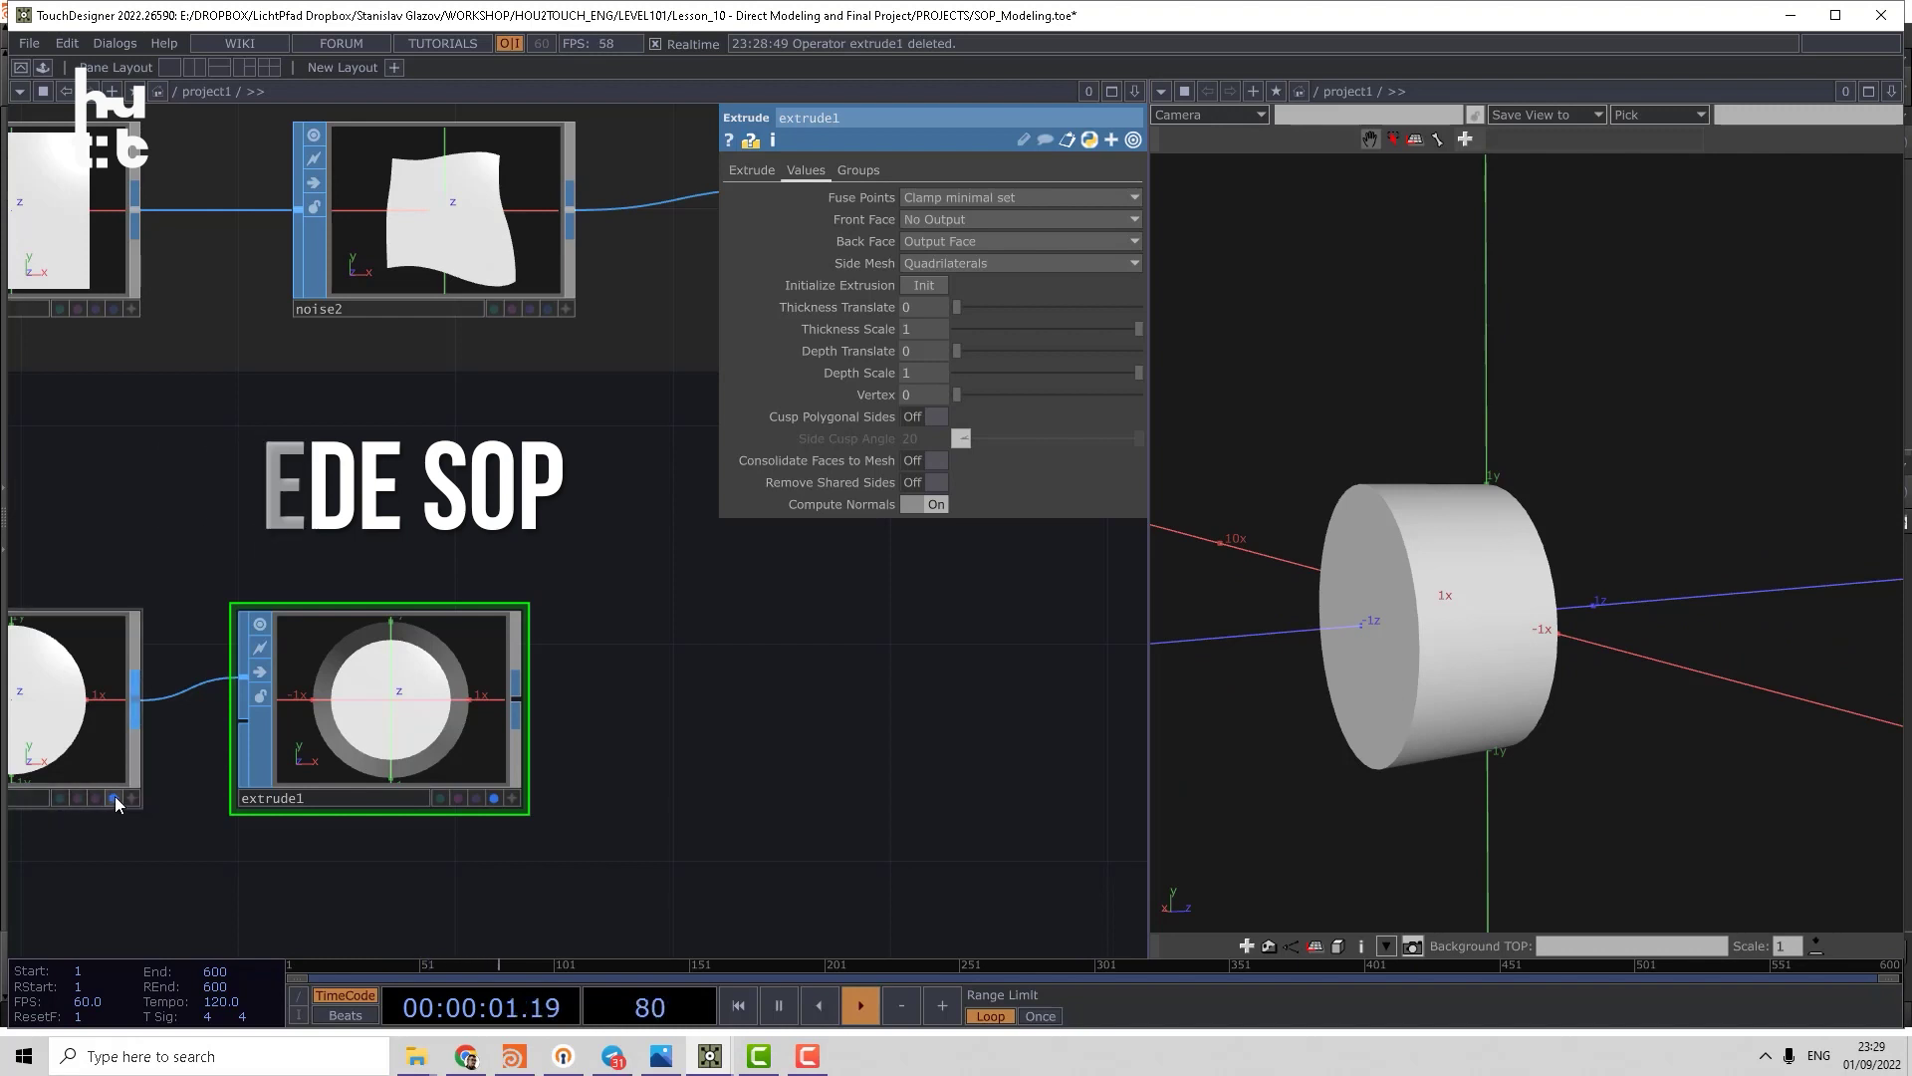
mouse_move(1725, 751)
mouse_down()
mouse_move(1565, 778)
mouse_move(1464, 702)
mouse_up()
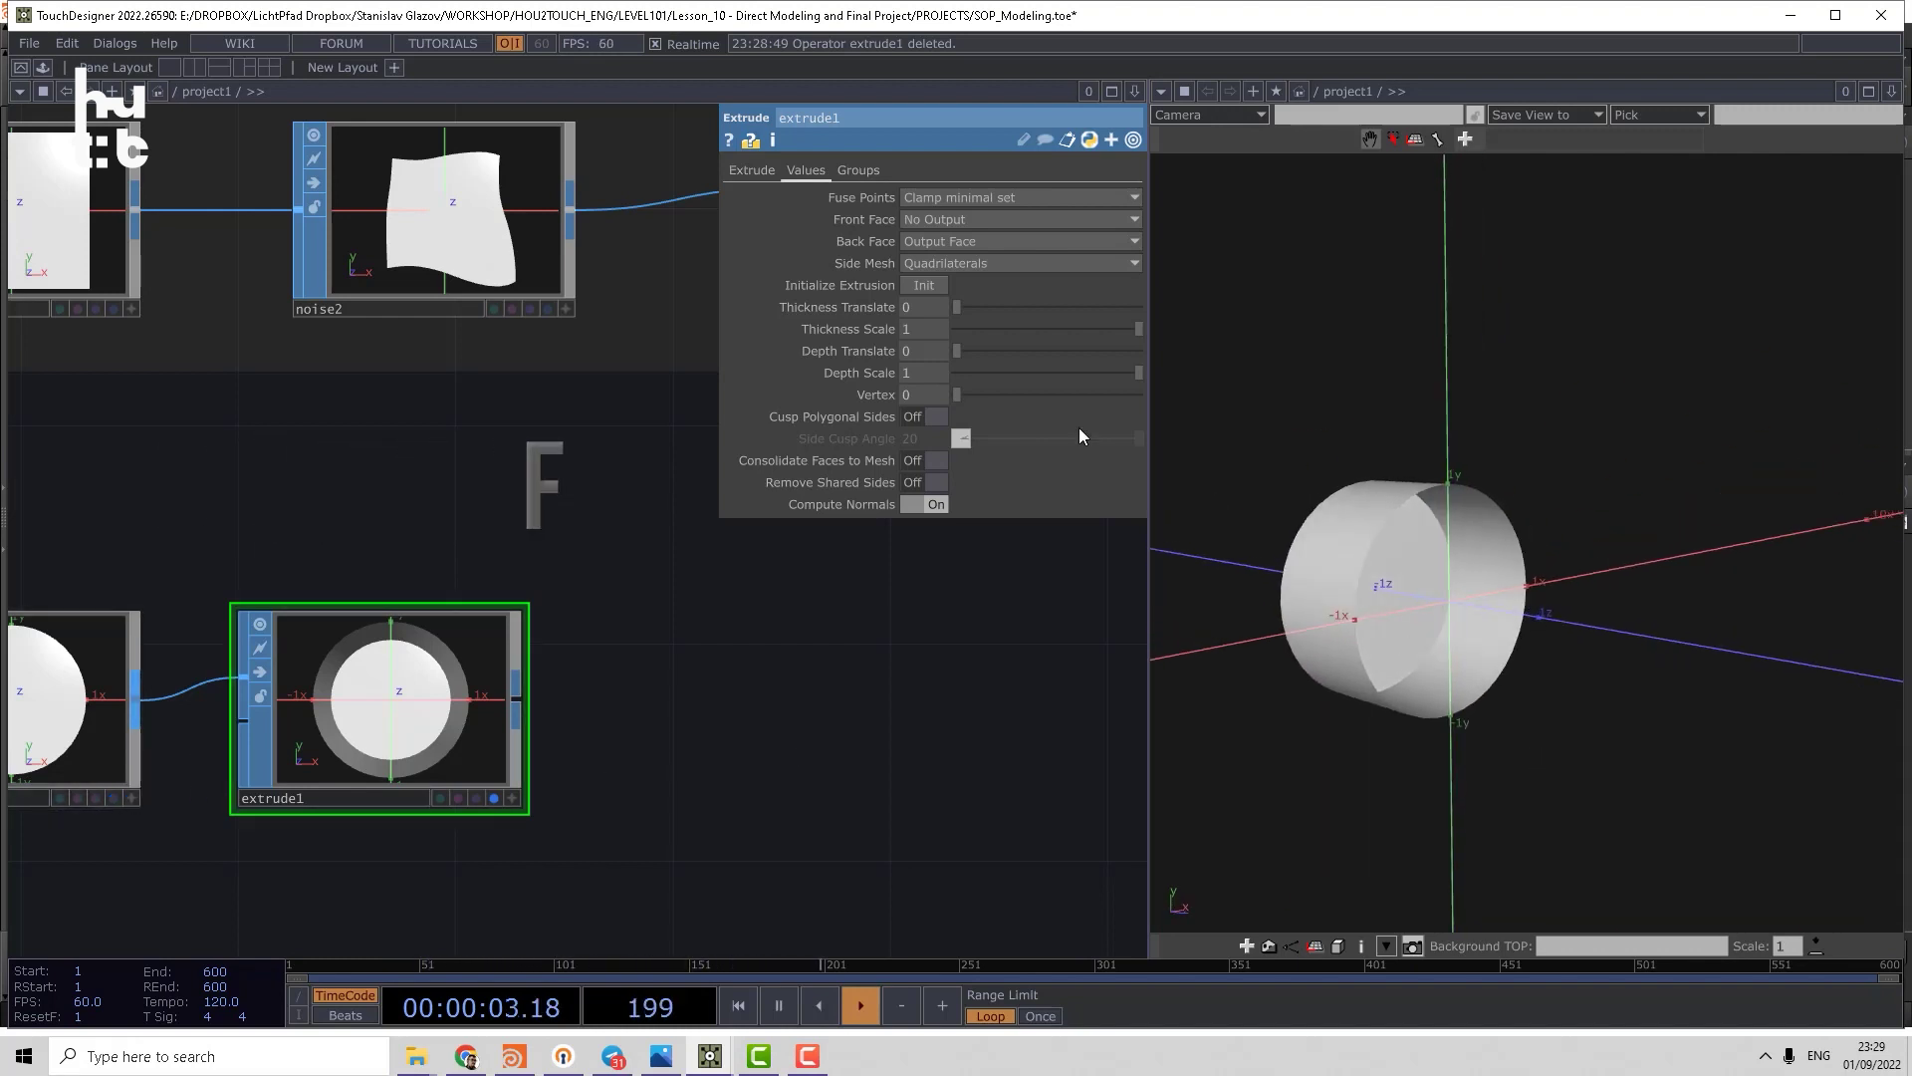
click(990, 239)
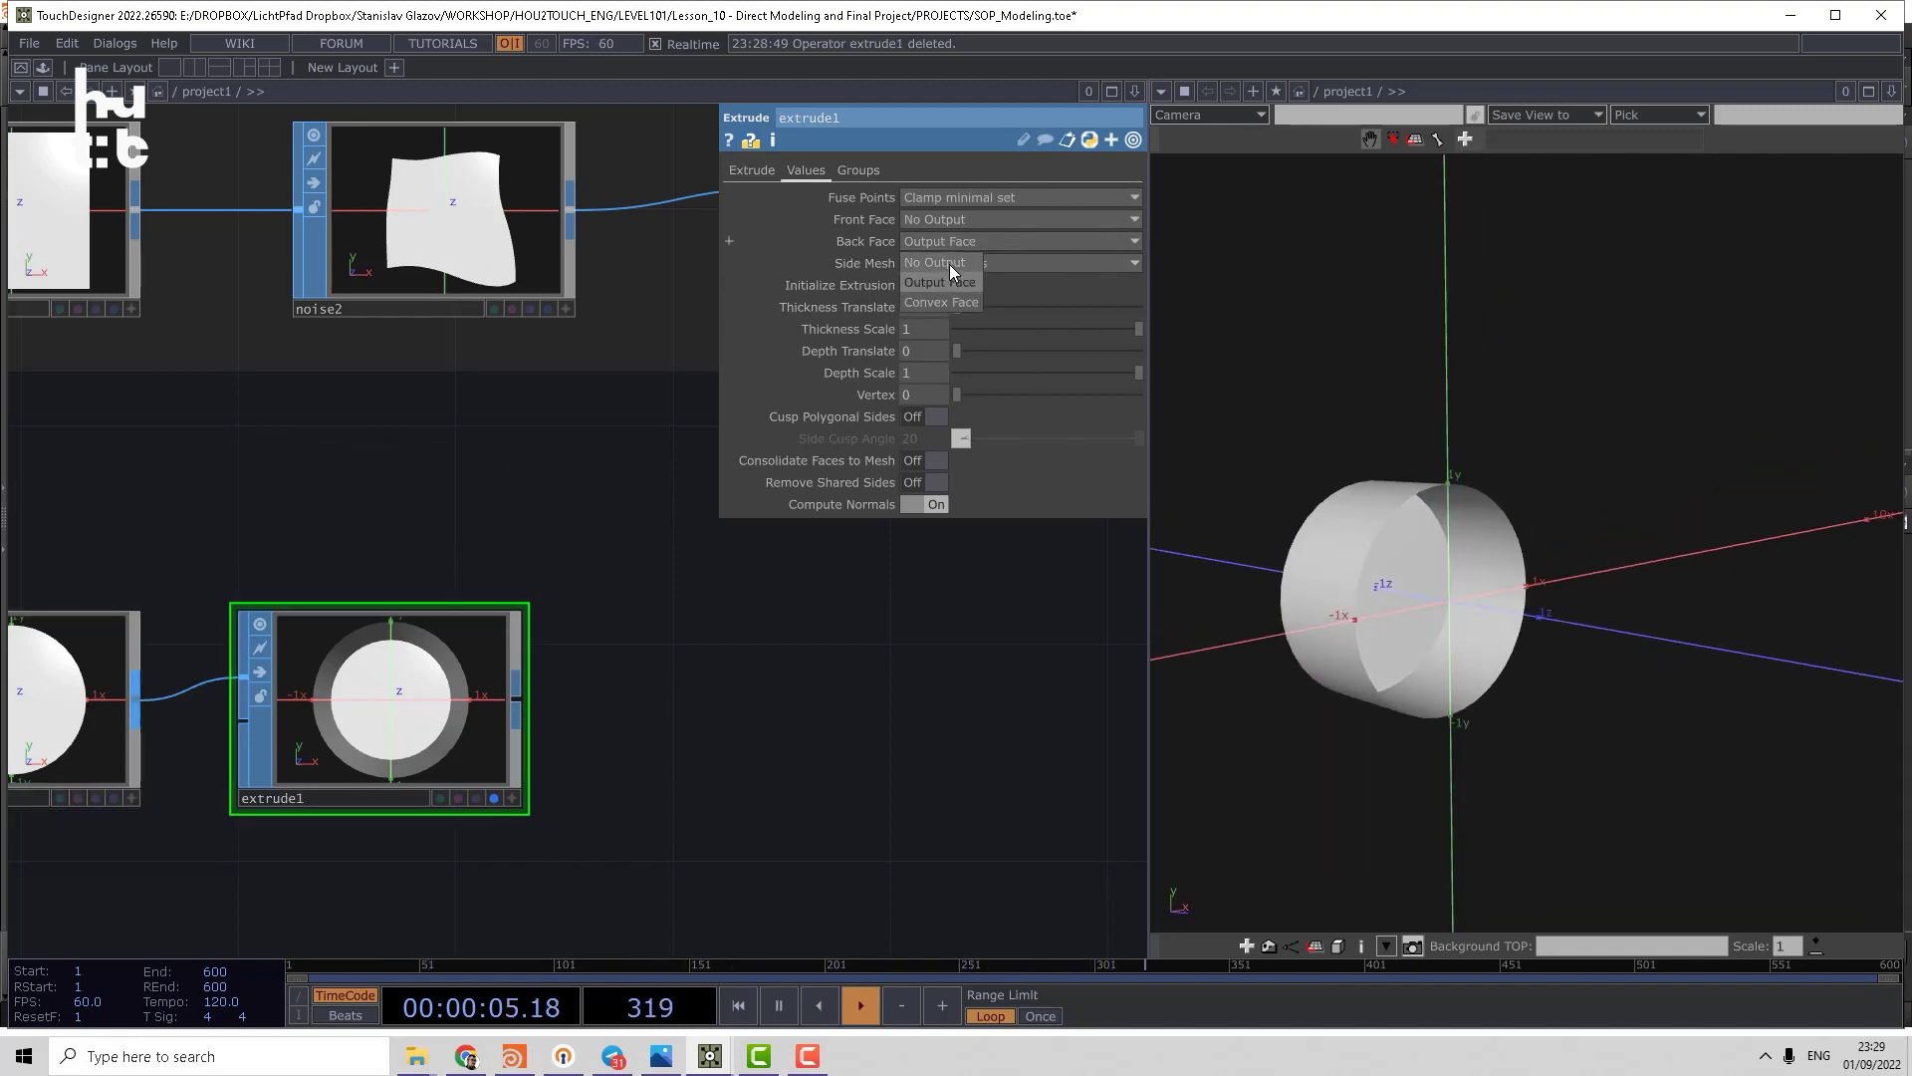
click(949, 263)
drag(1290, 414, 1424, 521)
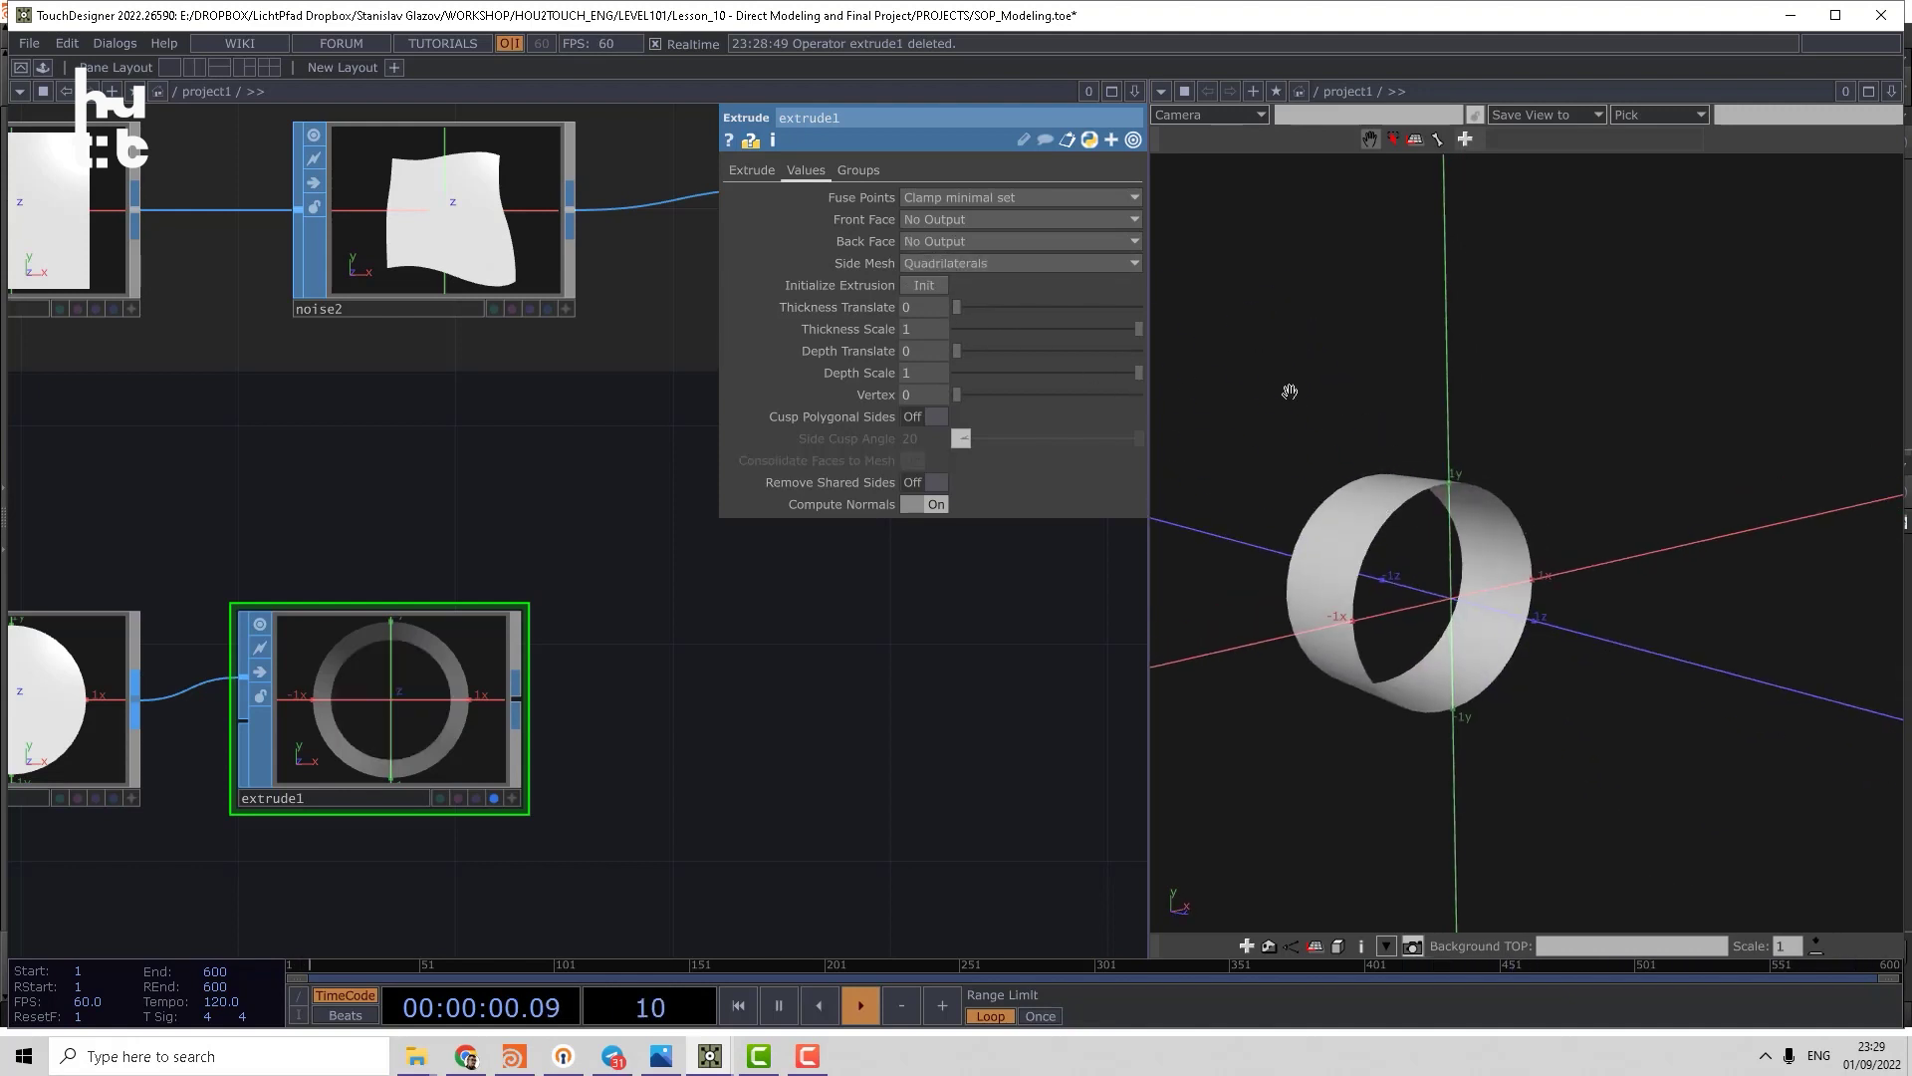
drag(1288, 391, 1226, 449)
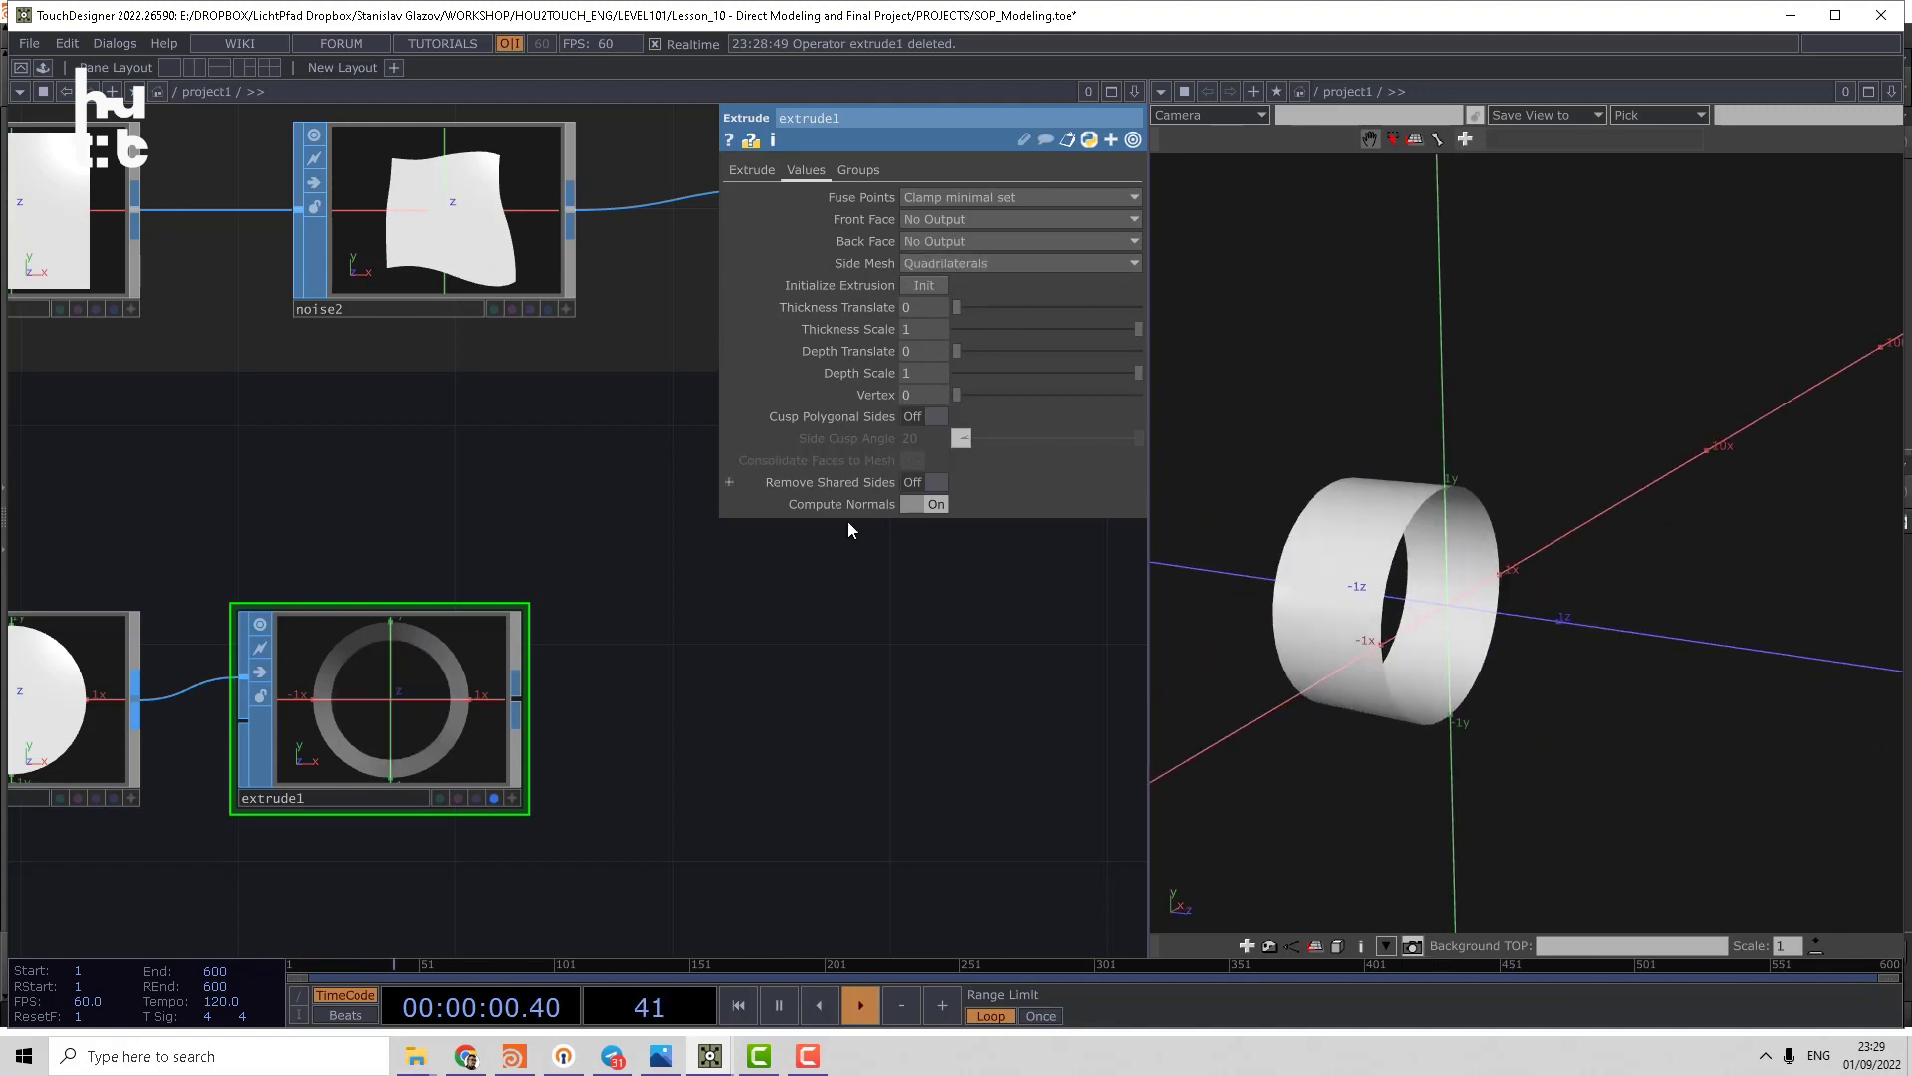
- Display circle2 as well and give the ring a 0.175 wall thickness
click(114, 800)
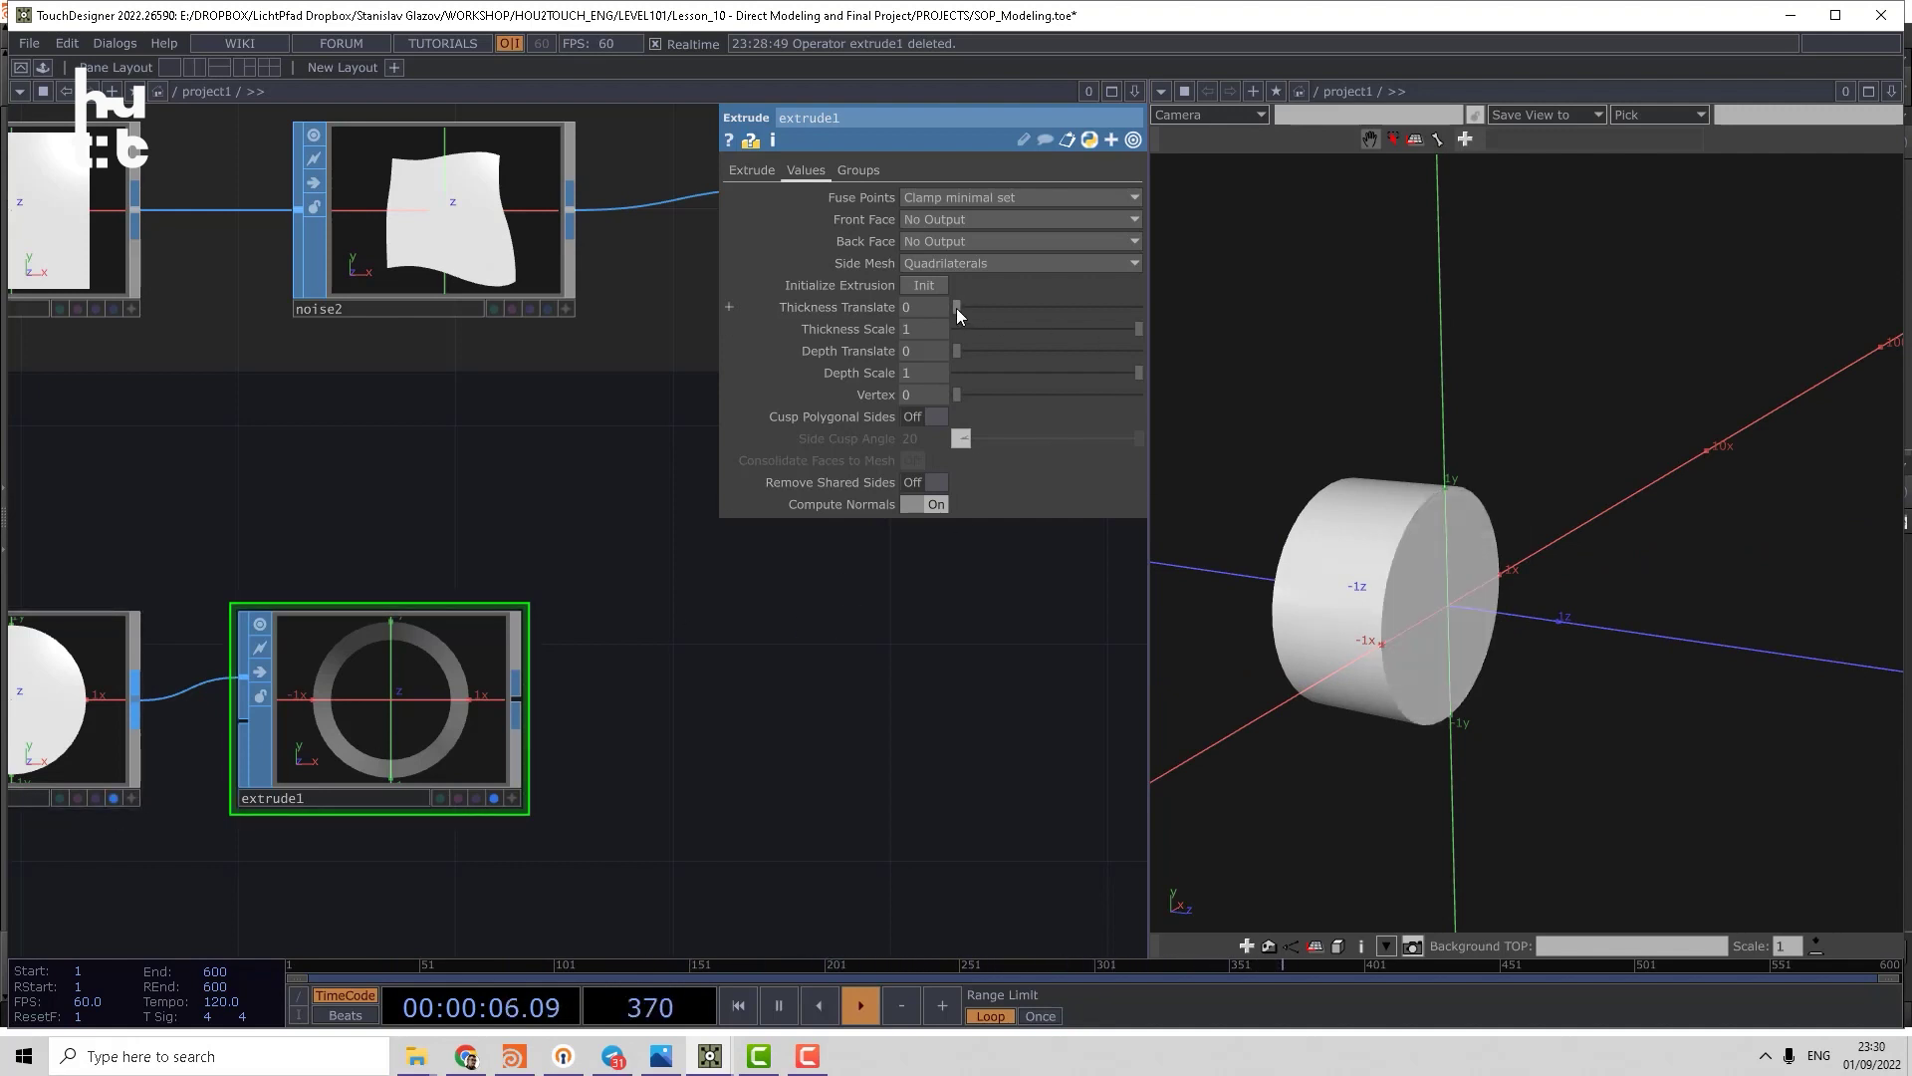
mouse_move(957, 308)
mouse_down()
mouse_move(1016, 309)
mouse_move(1046, 353)
mouse_move(970, 312)
mouse_move(1008, 349)
mouse_move(955, 353)
mouse_up()
mouse_move(1125, 375)
mouse_down()
mouse_move(977, 378)
mouse_move(1103, 385)
mouse_up()
mouse_move(953, 397)
mouse_down()
mouse_move(1090, 405)
mouse_move(958, 408)
mouse_up()
mouse_move(985, 308)
mouse_down()
mouse_move(1062, 311)
mouse_move(991, 321)
mouse_up()
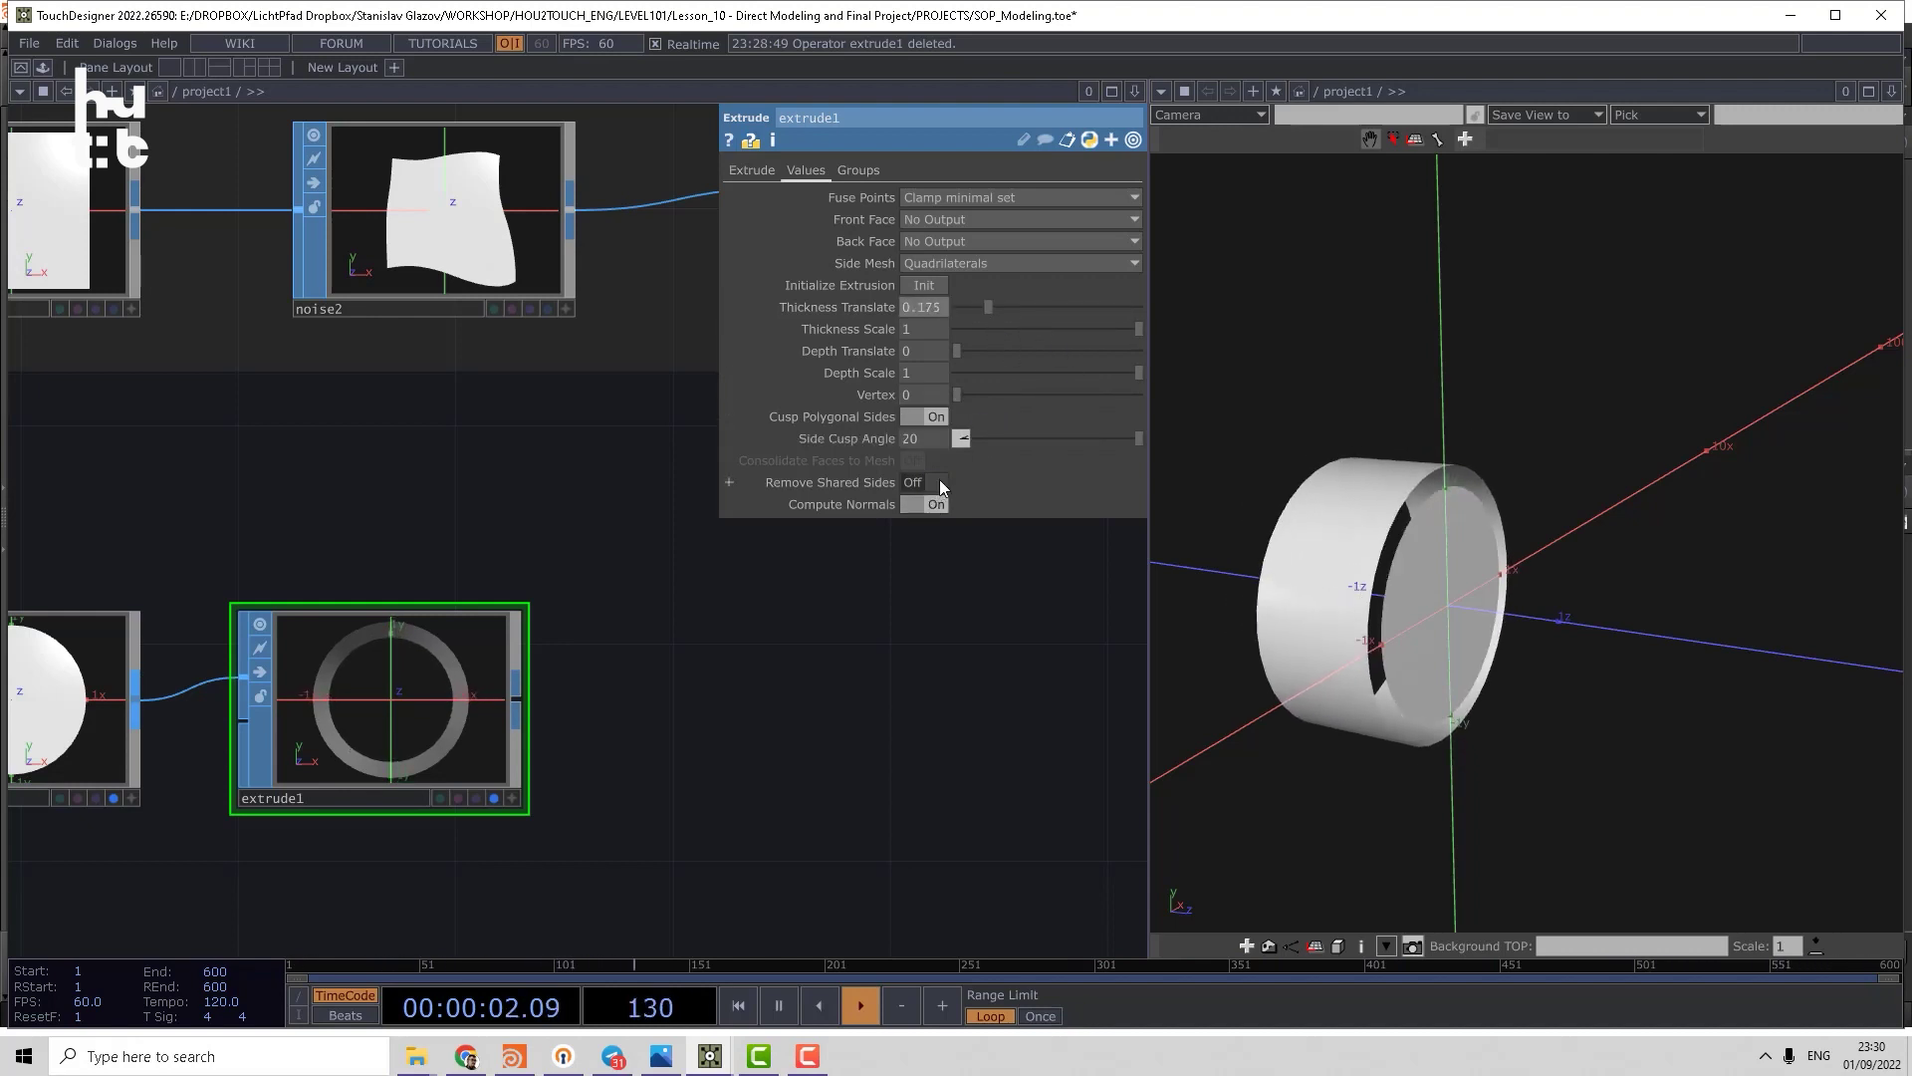
- Set extrude1's Front Face and Back Face back to Output Face
click(945, 219)
click(939, 257)
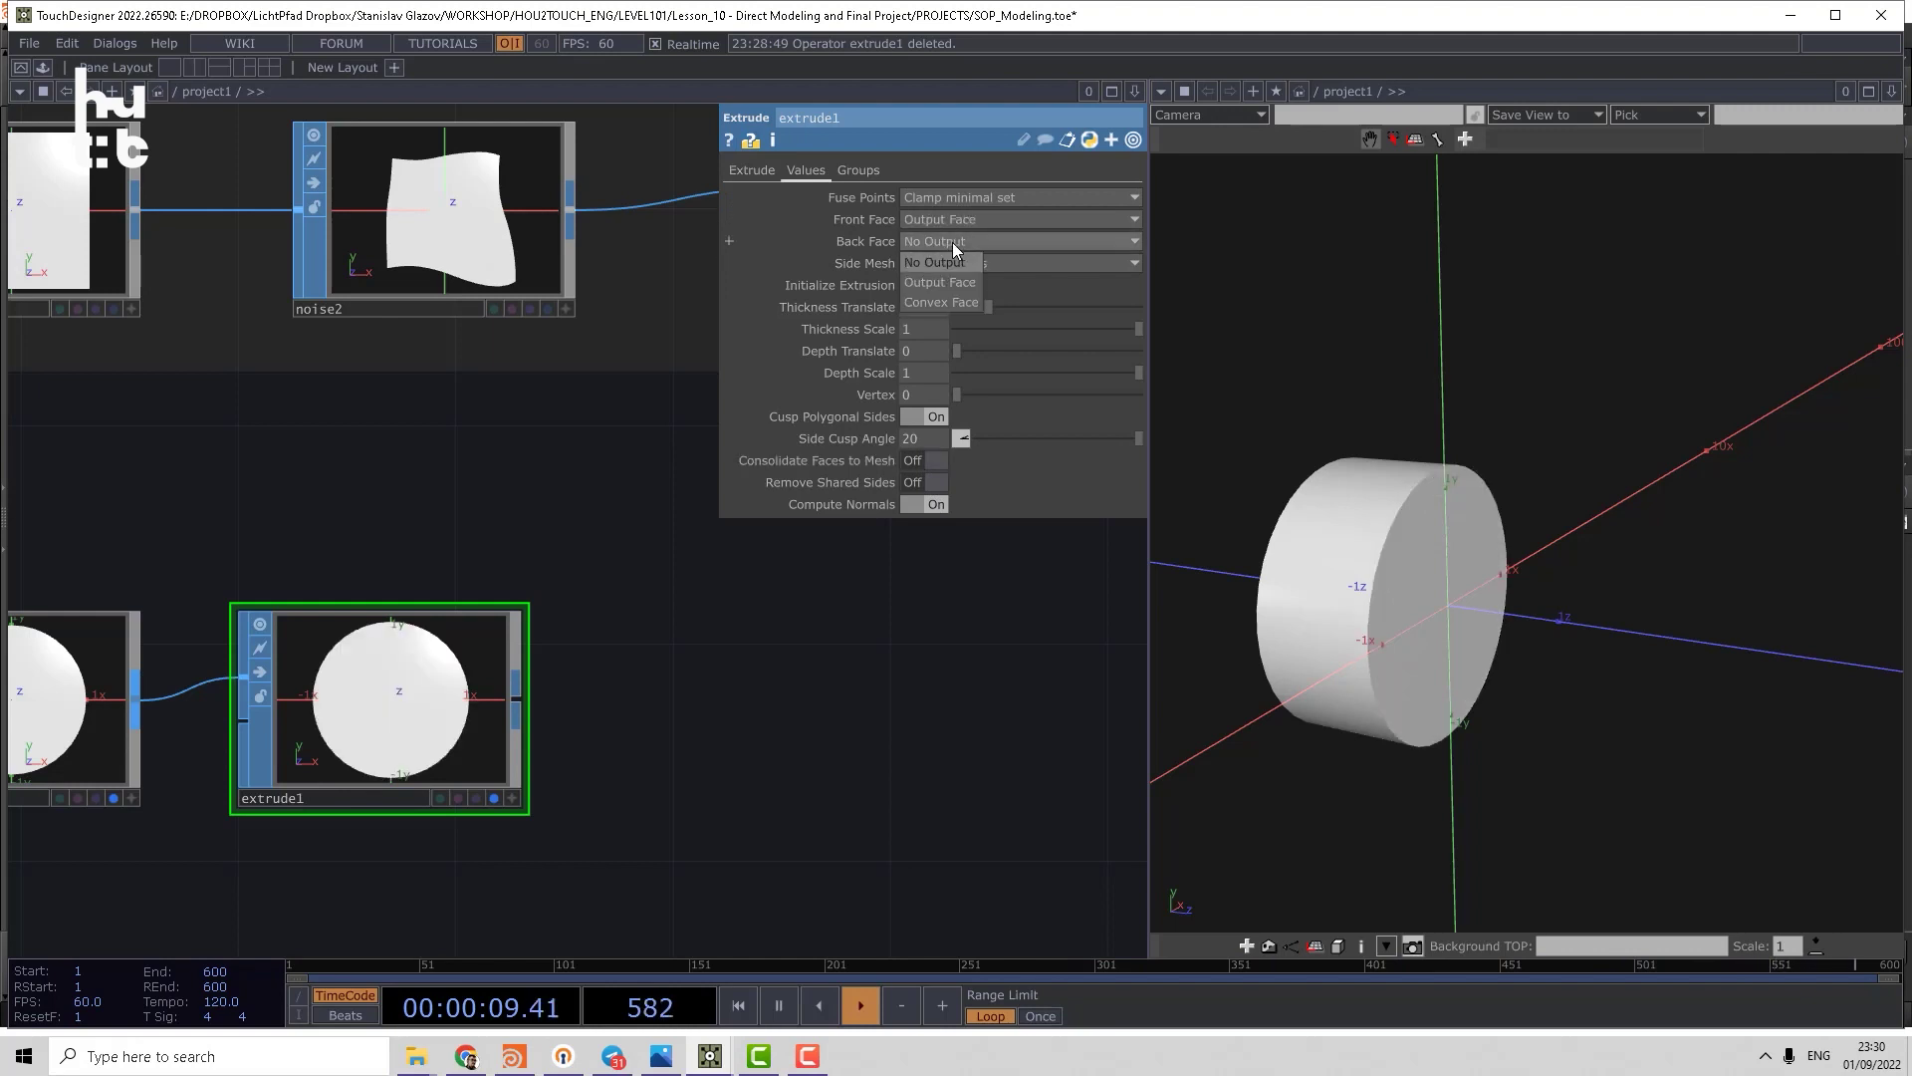
click(943, 278)
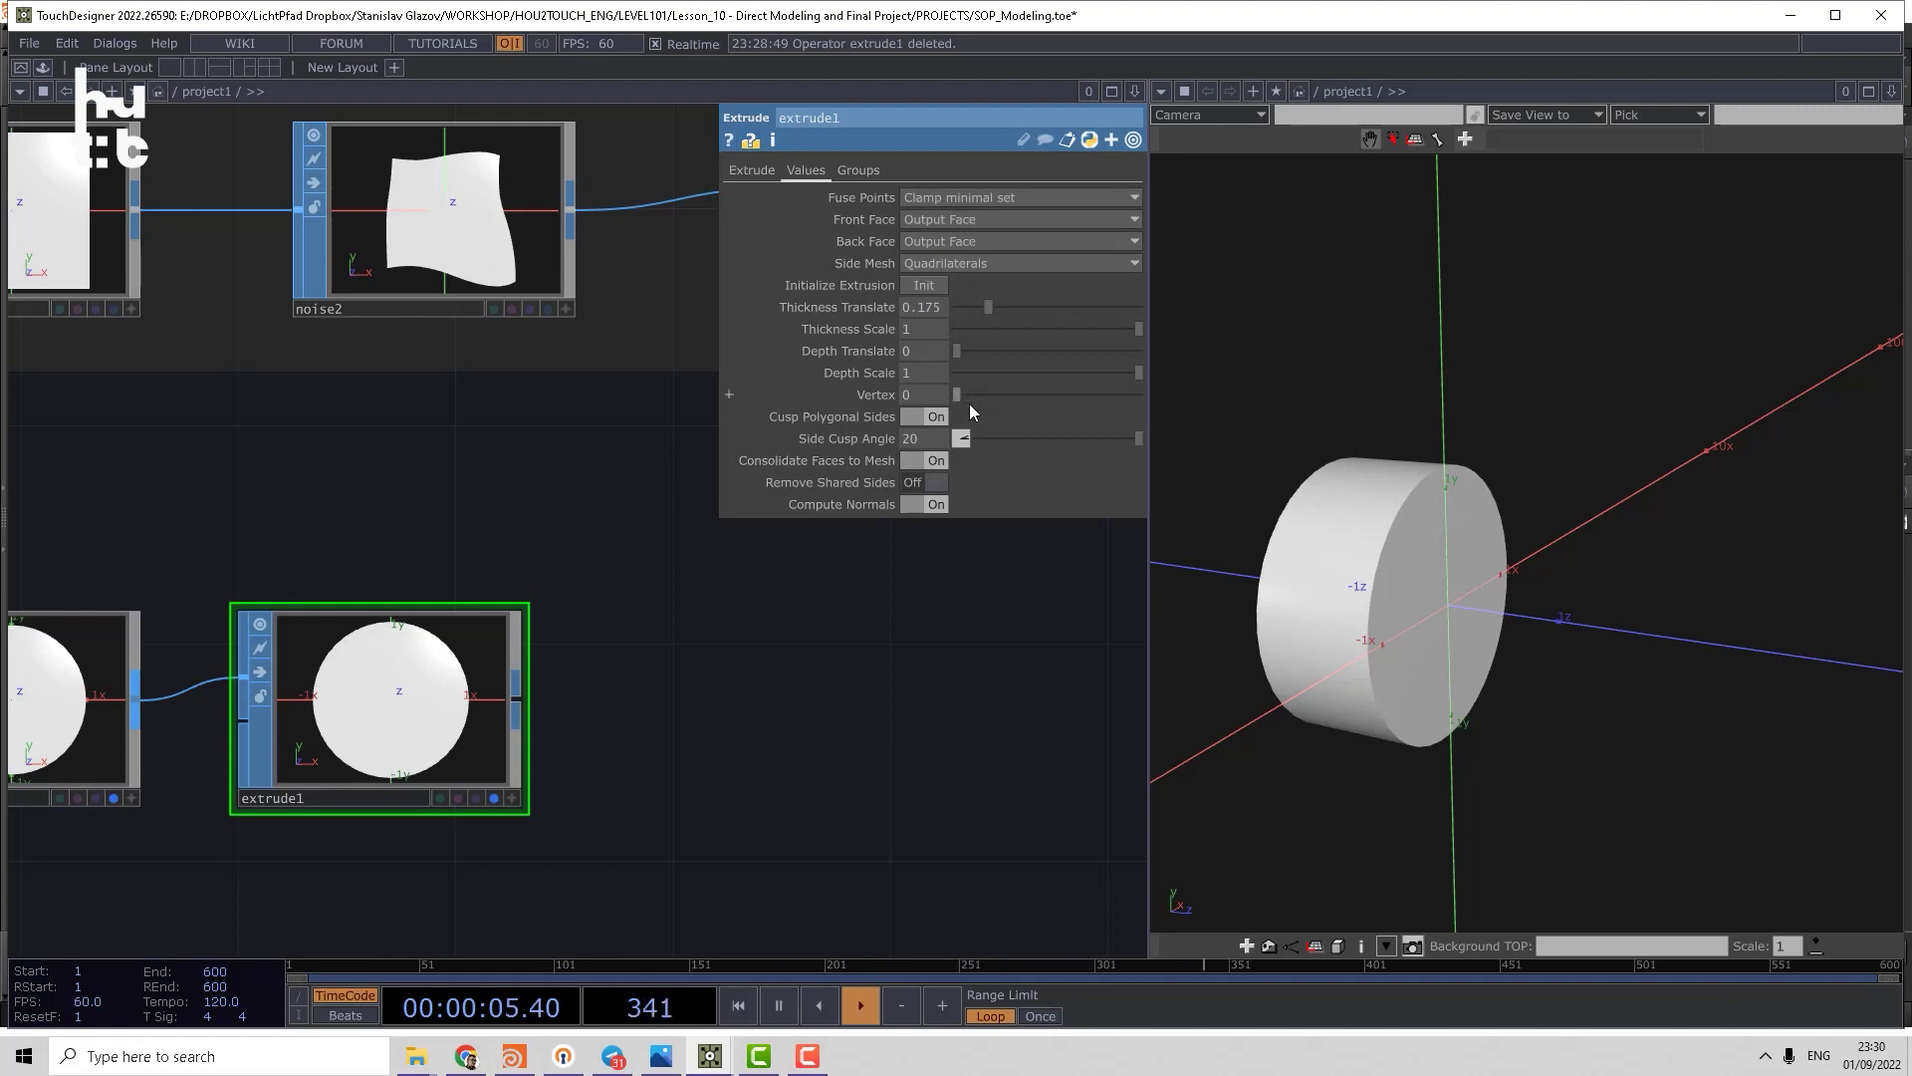
- Turn on Create Output Groups for front, back and side groups
click(858, 170)
click(924, 199)
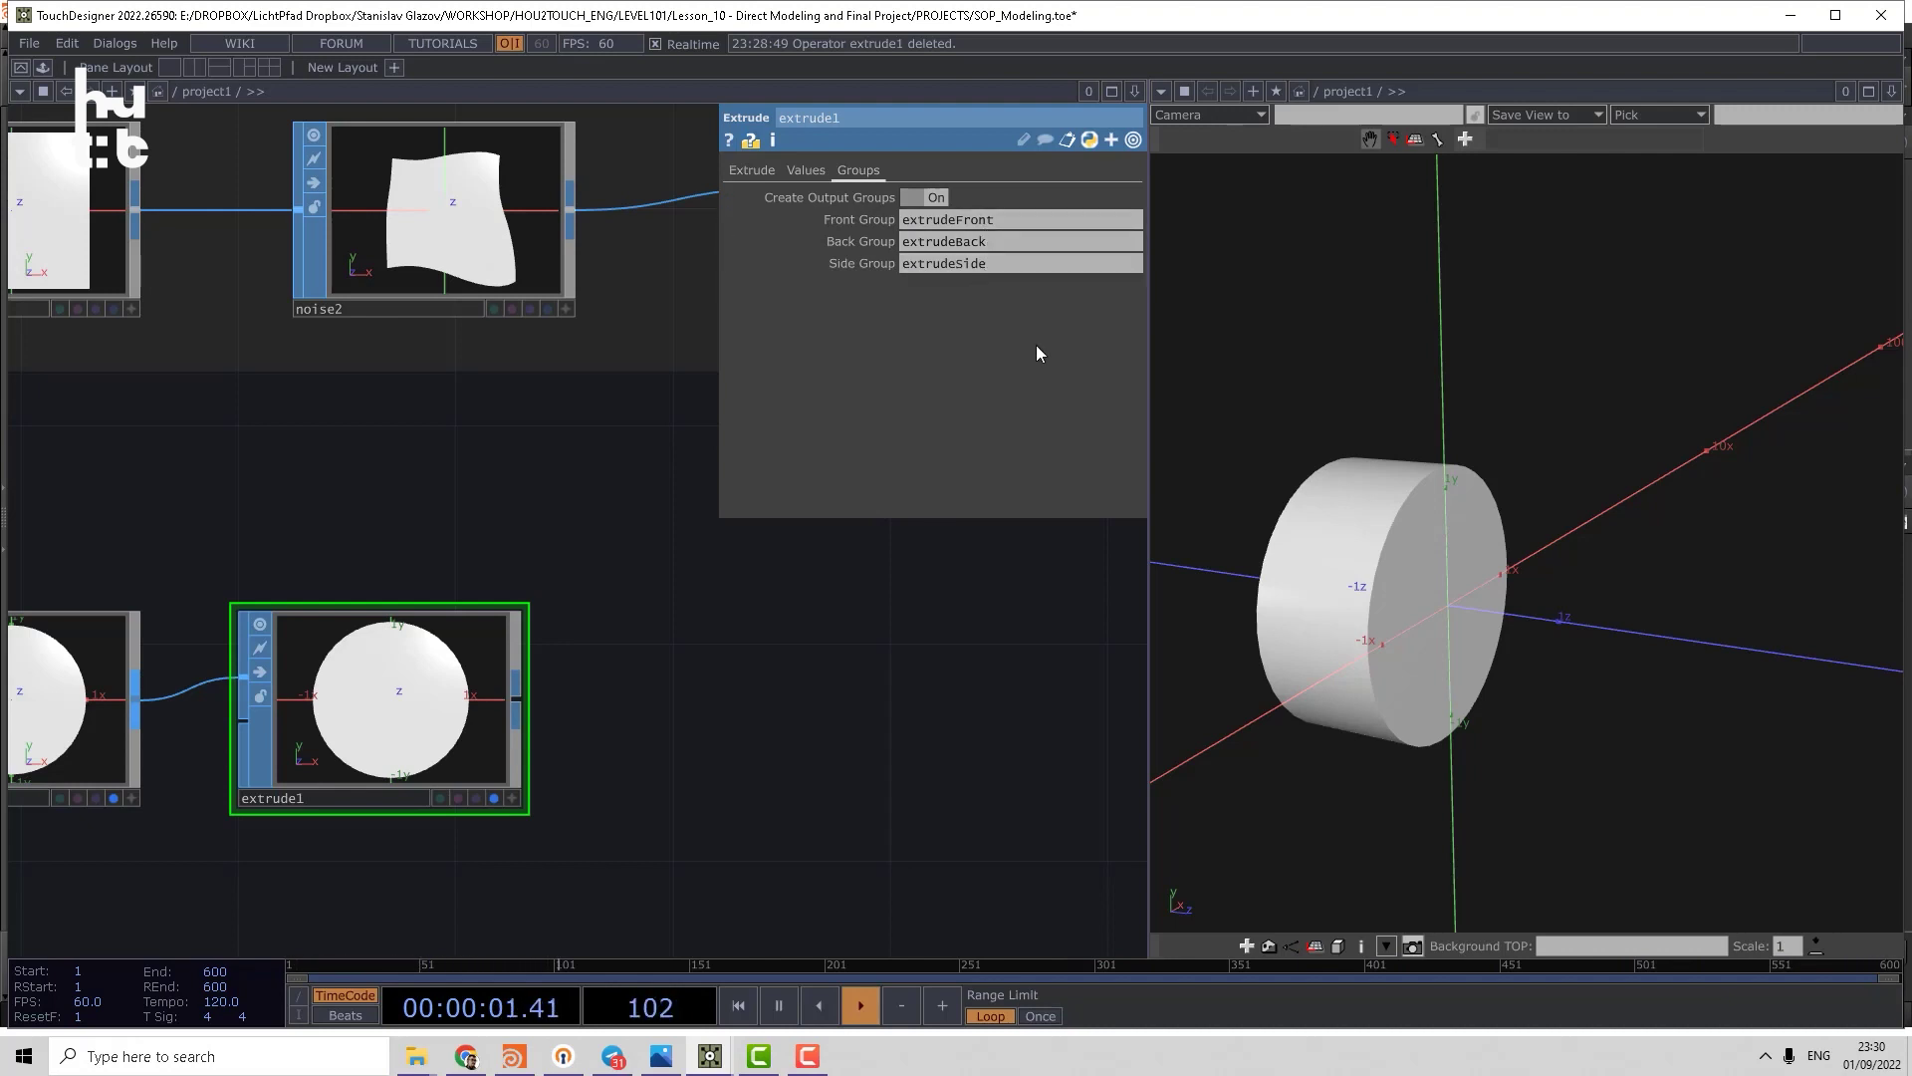
drag(1529, 543, 1414, 550)
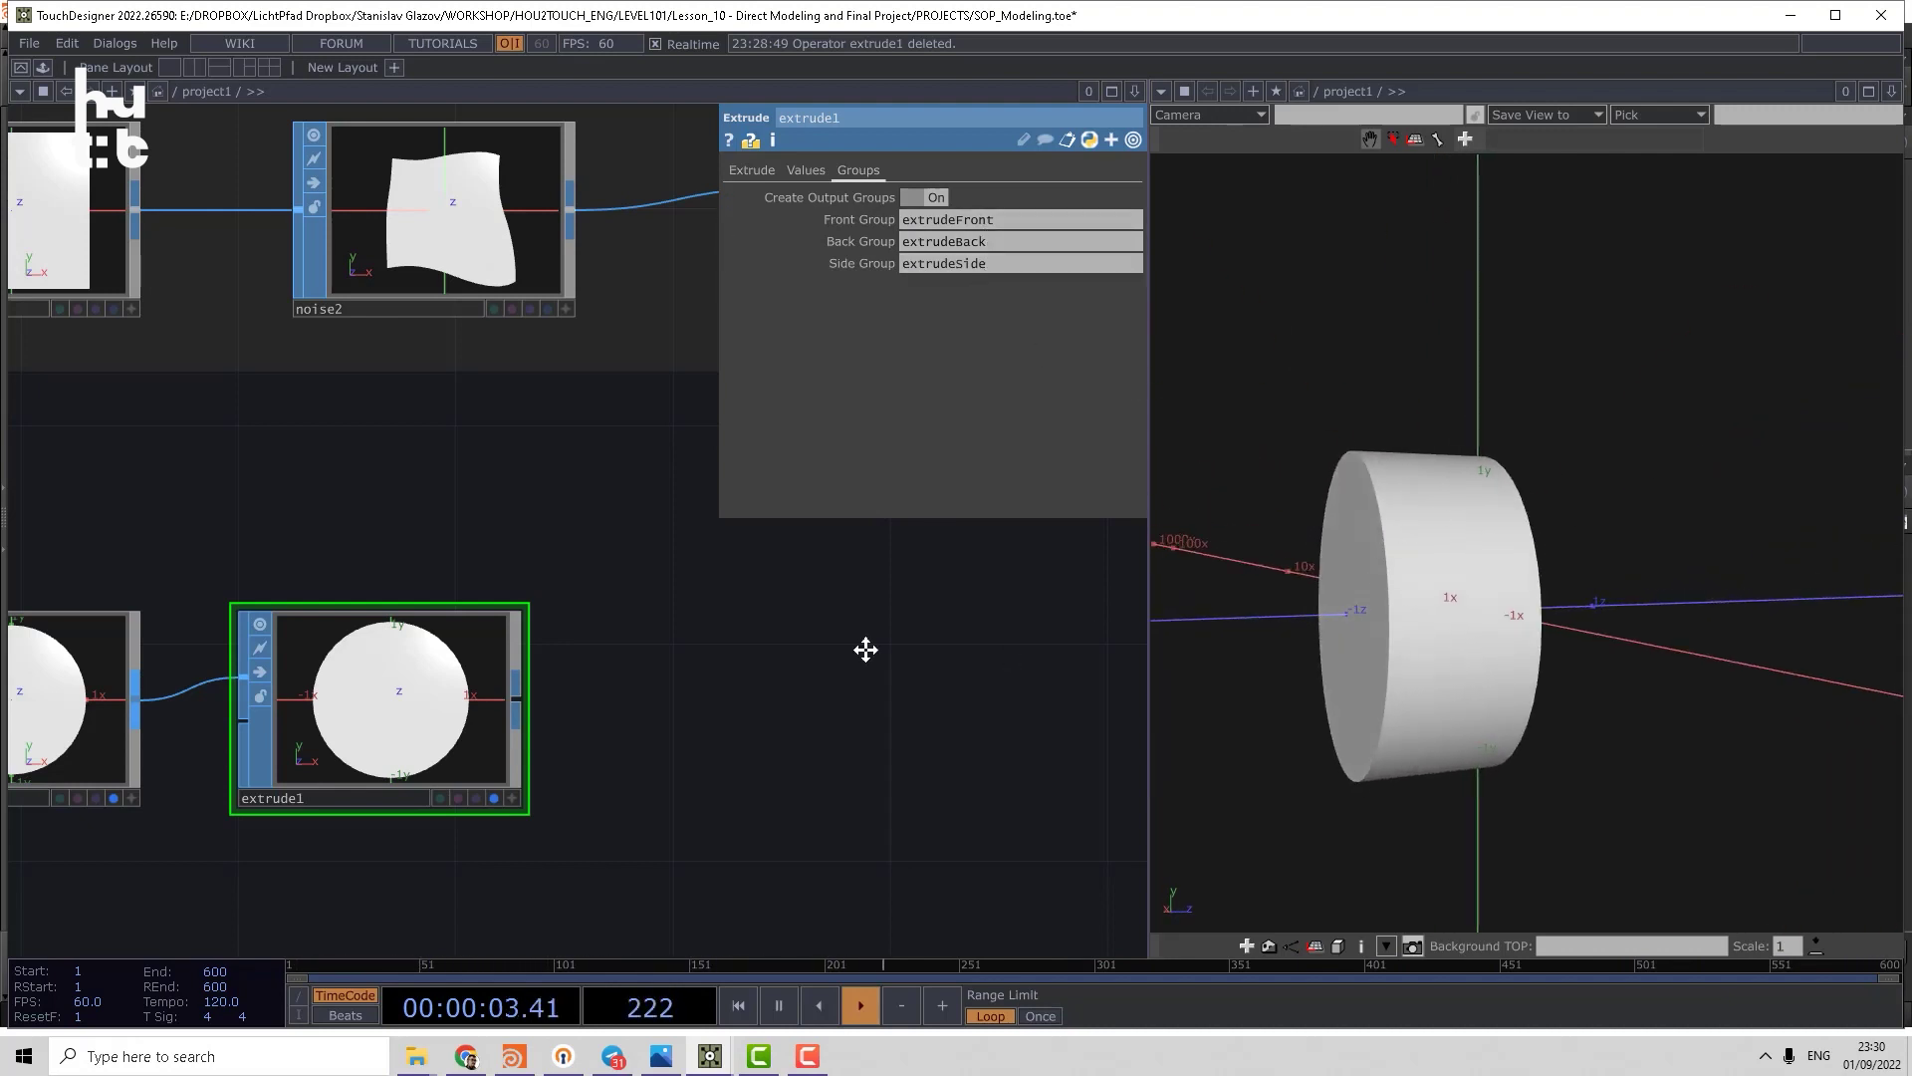
drag(865, 649, 876, 611)
scroll(877, 610, down, 3)
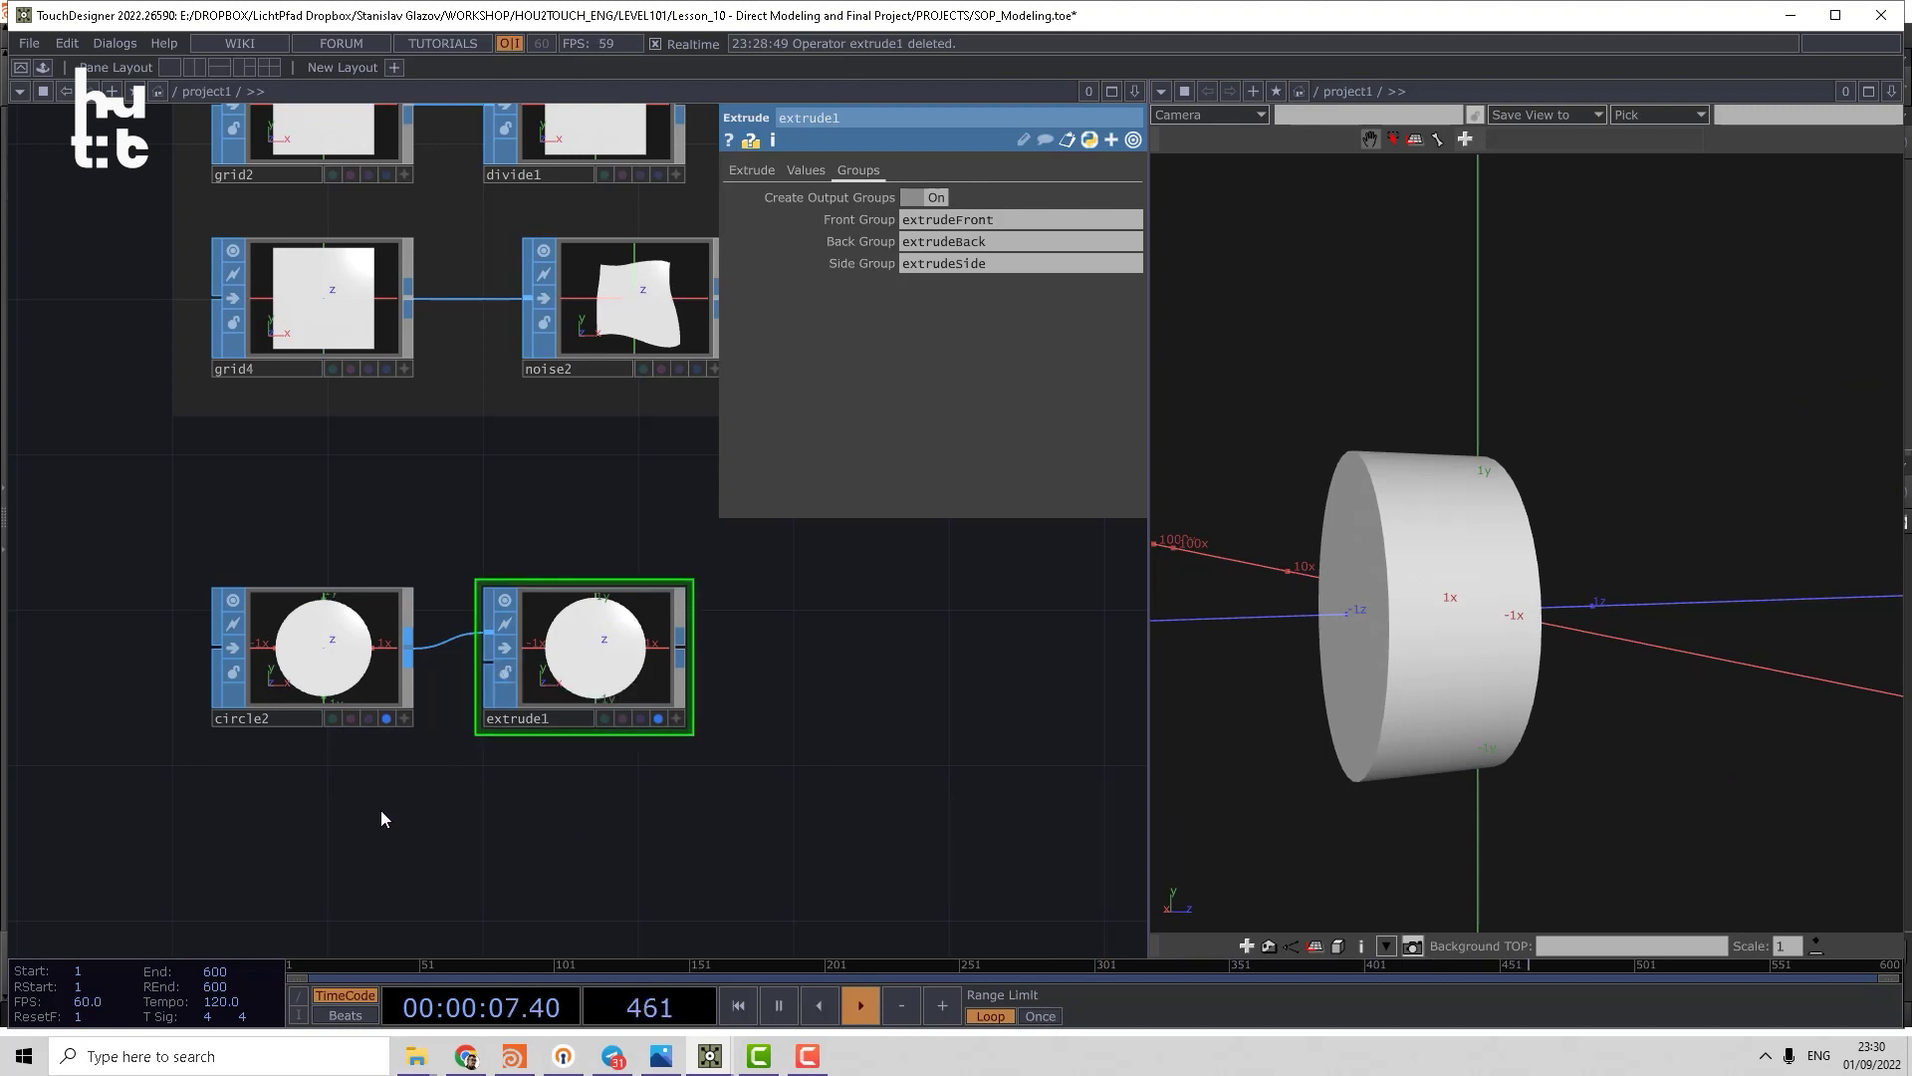
- Add circle3 below circle2 as an open arc of about 200 degrees
key(Tab)
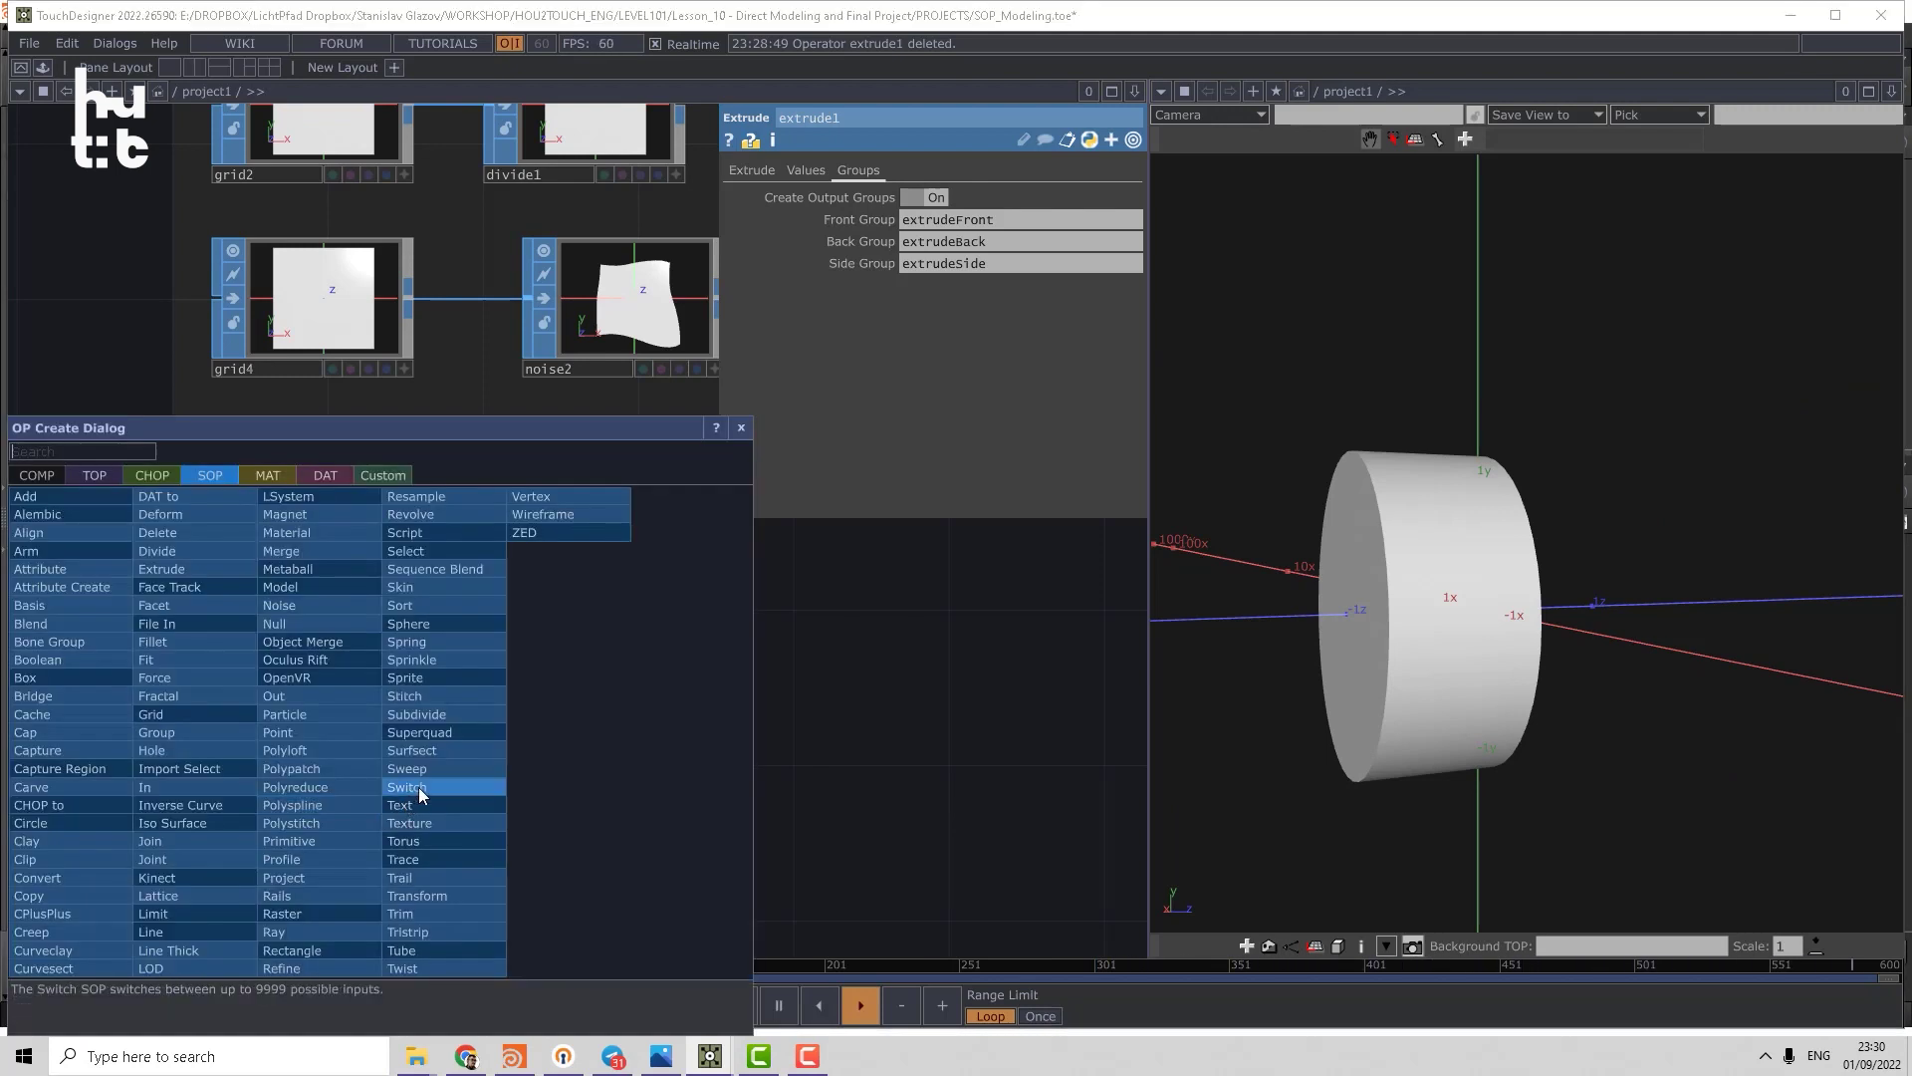
text(c)
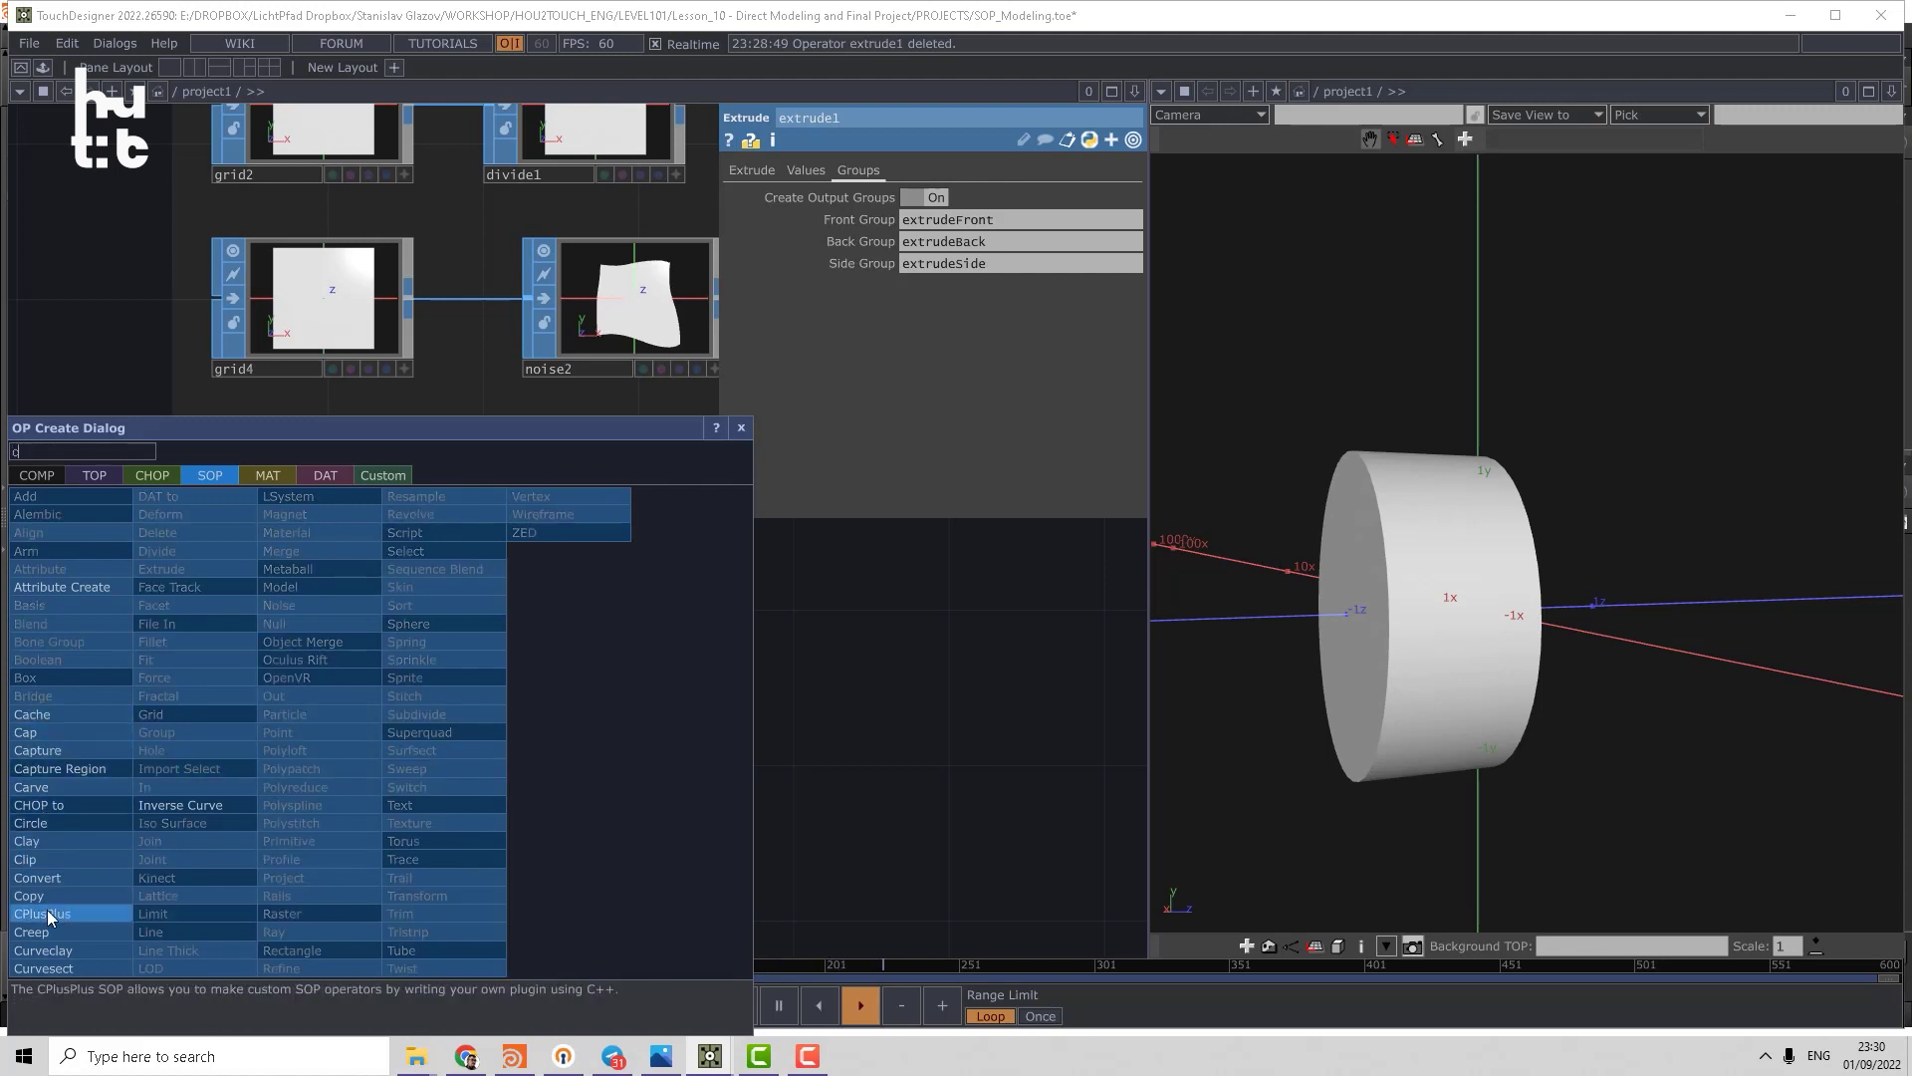
click(47, 819)
click(307, 844)
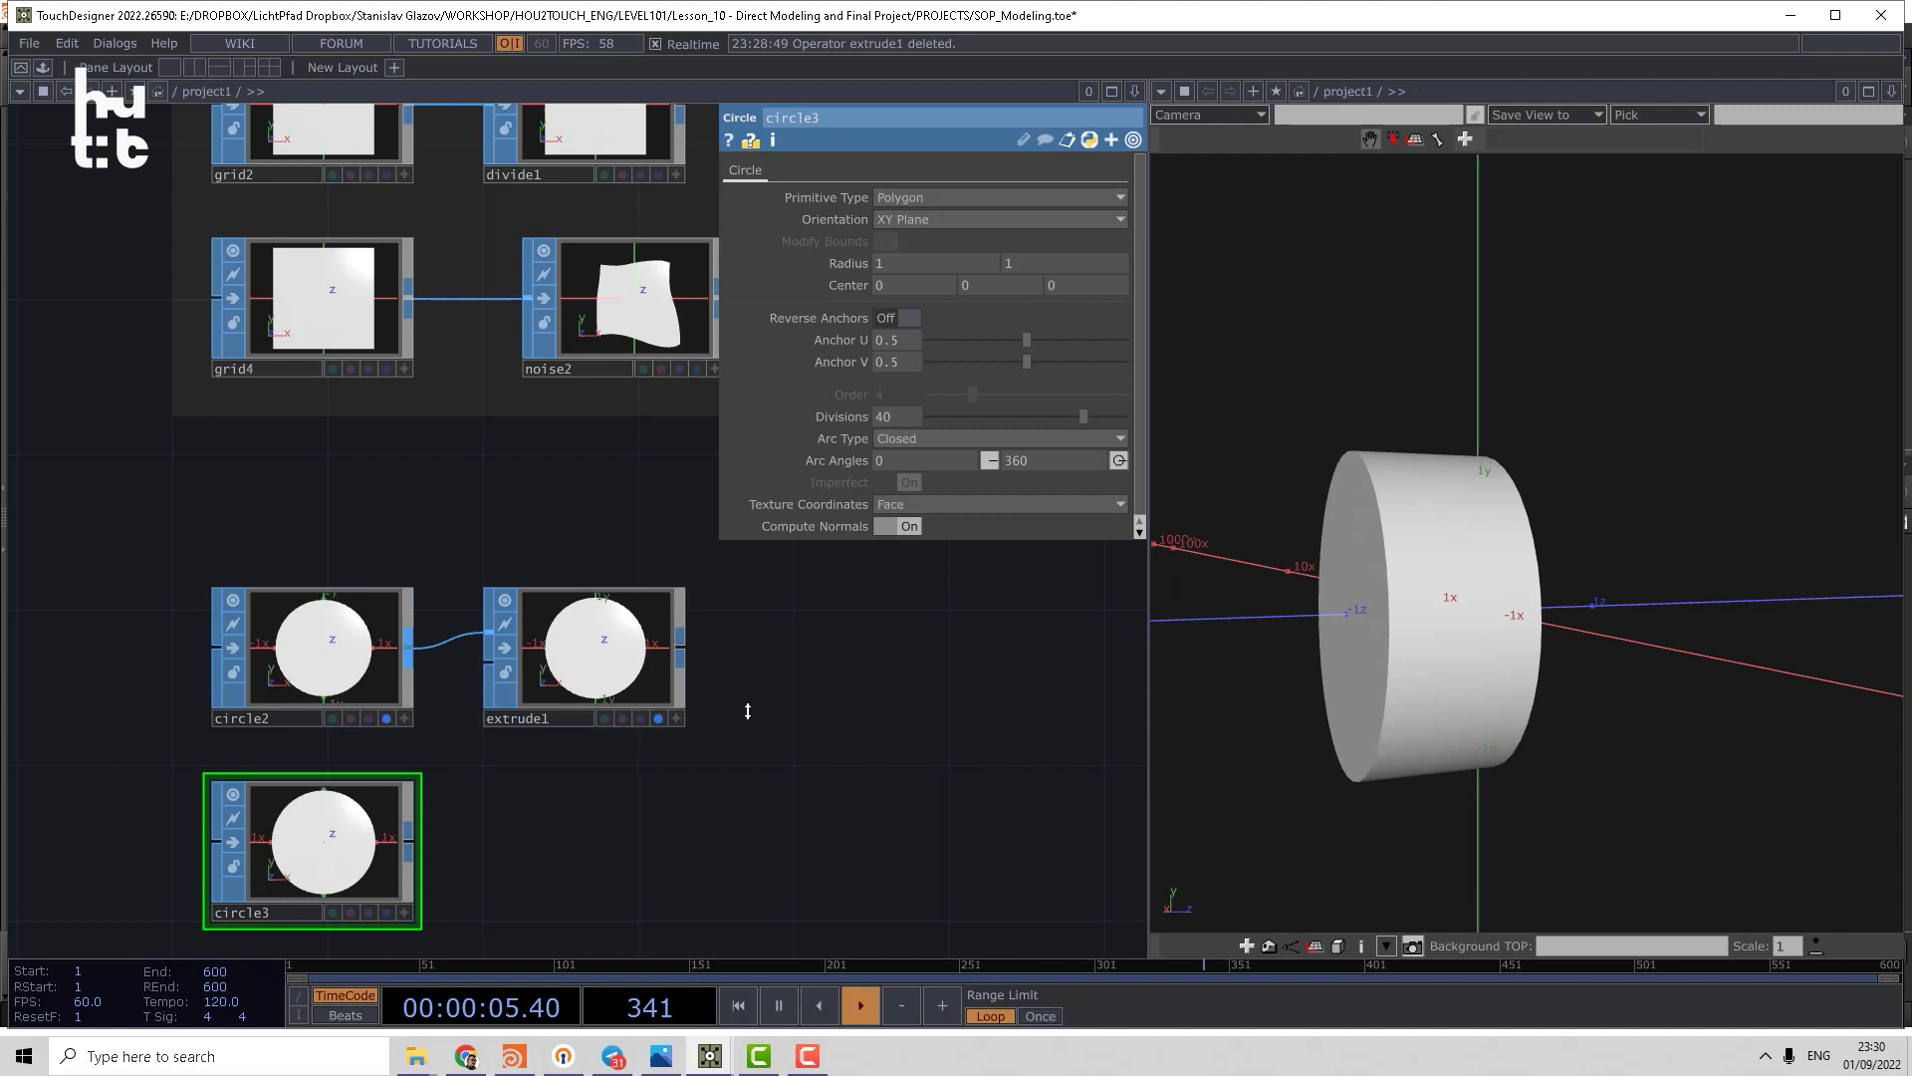
click(933, 439)
click(928, 470)
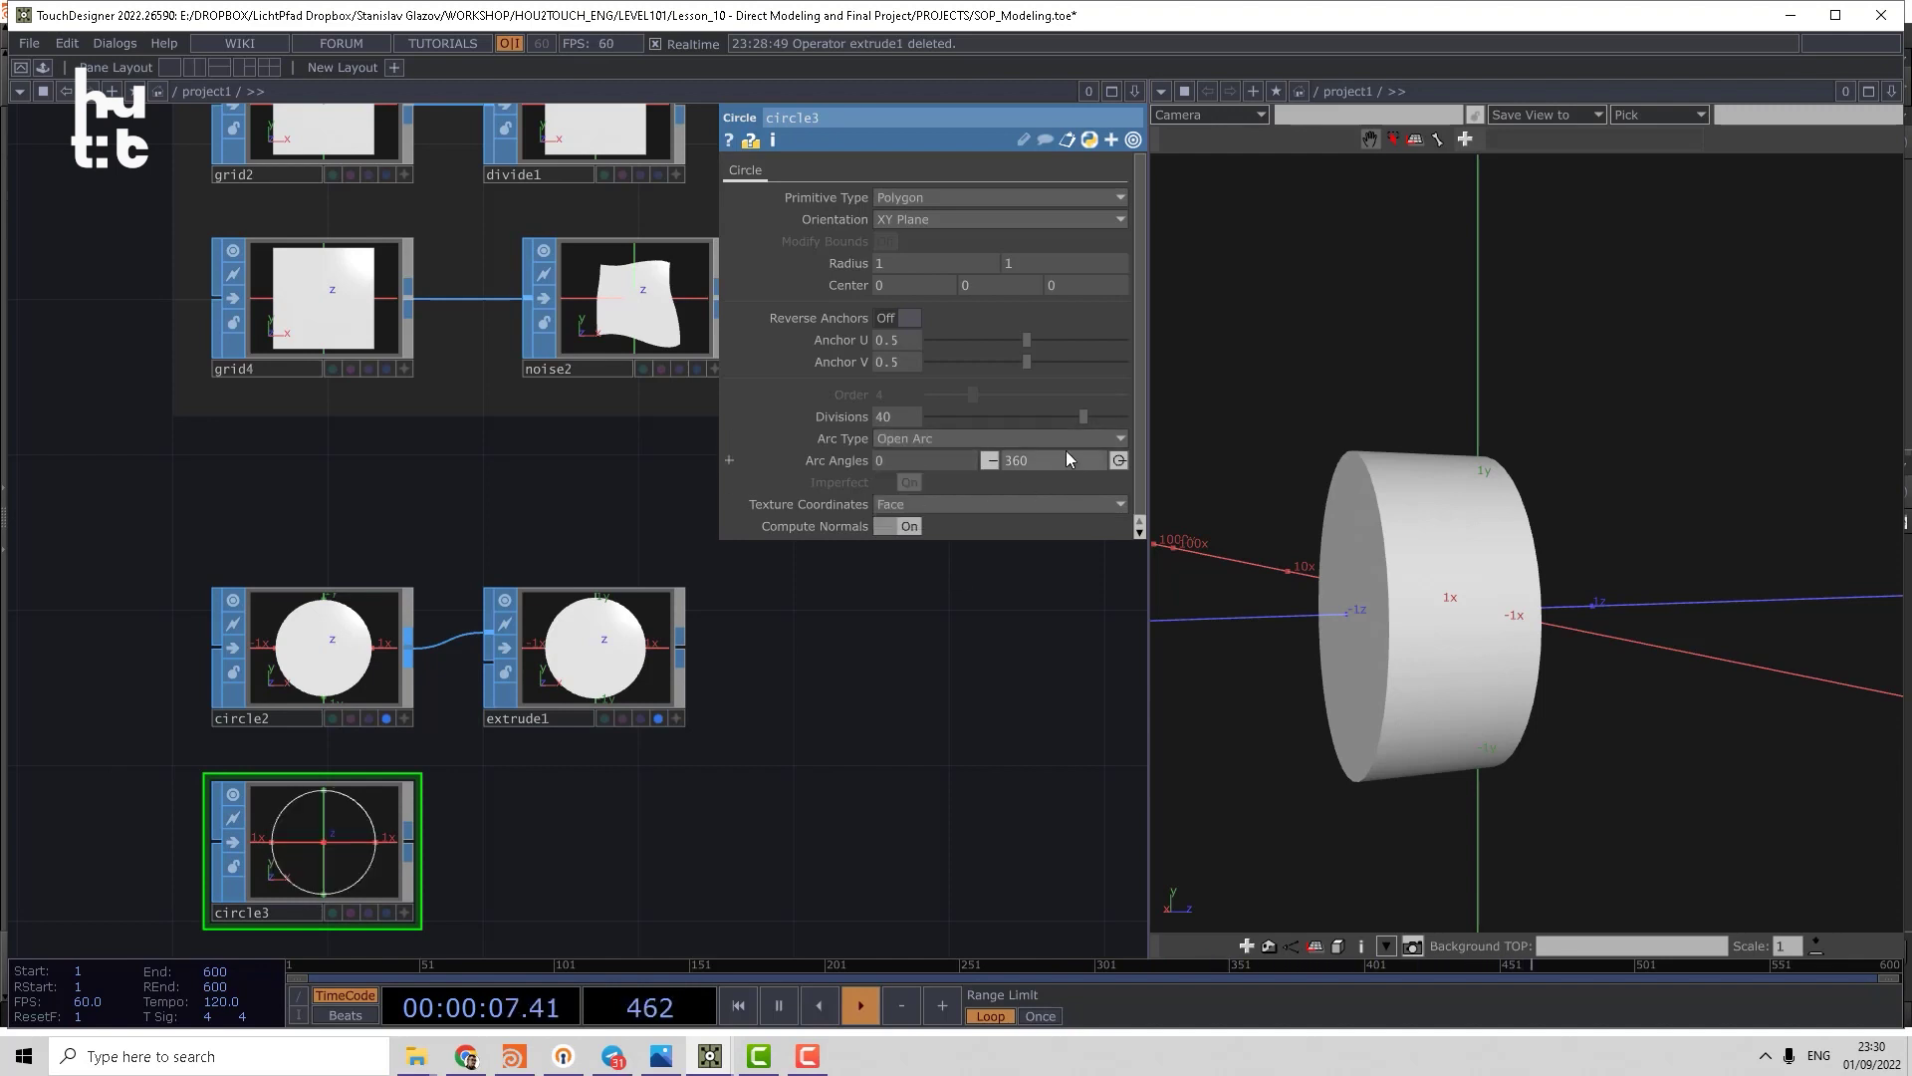
mouse_move(1061, 461)
middle_down()
mouse_move(1056, 434)
mouse_move(1017, 435)
middle_up()
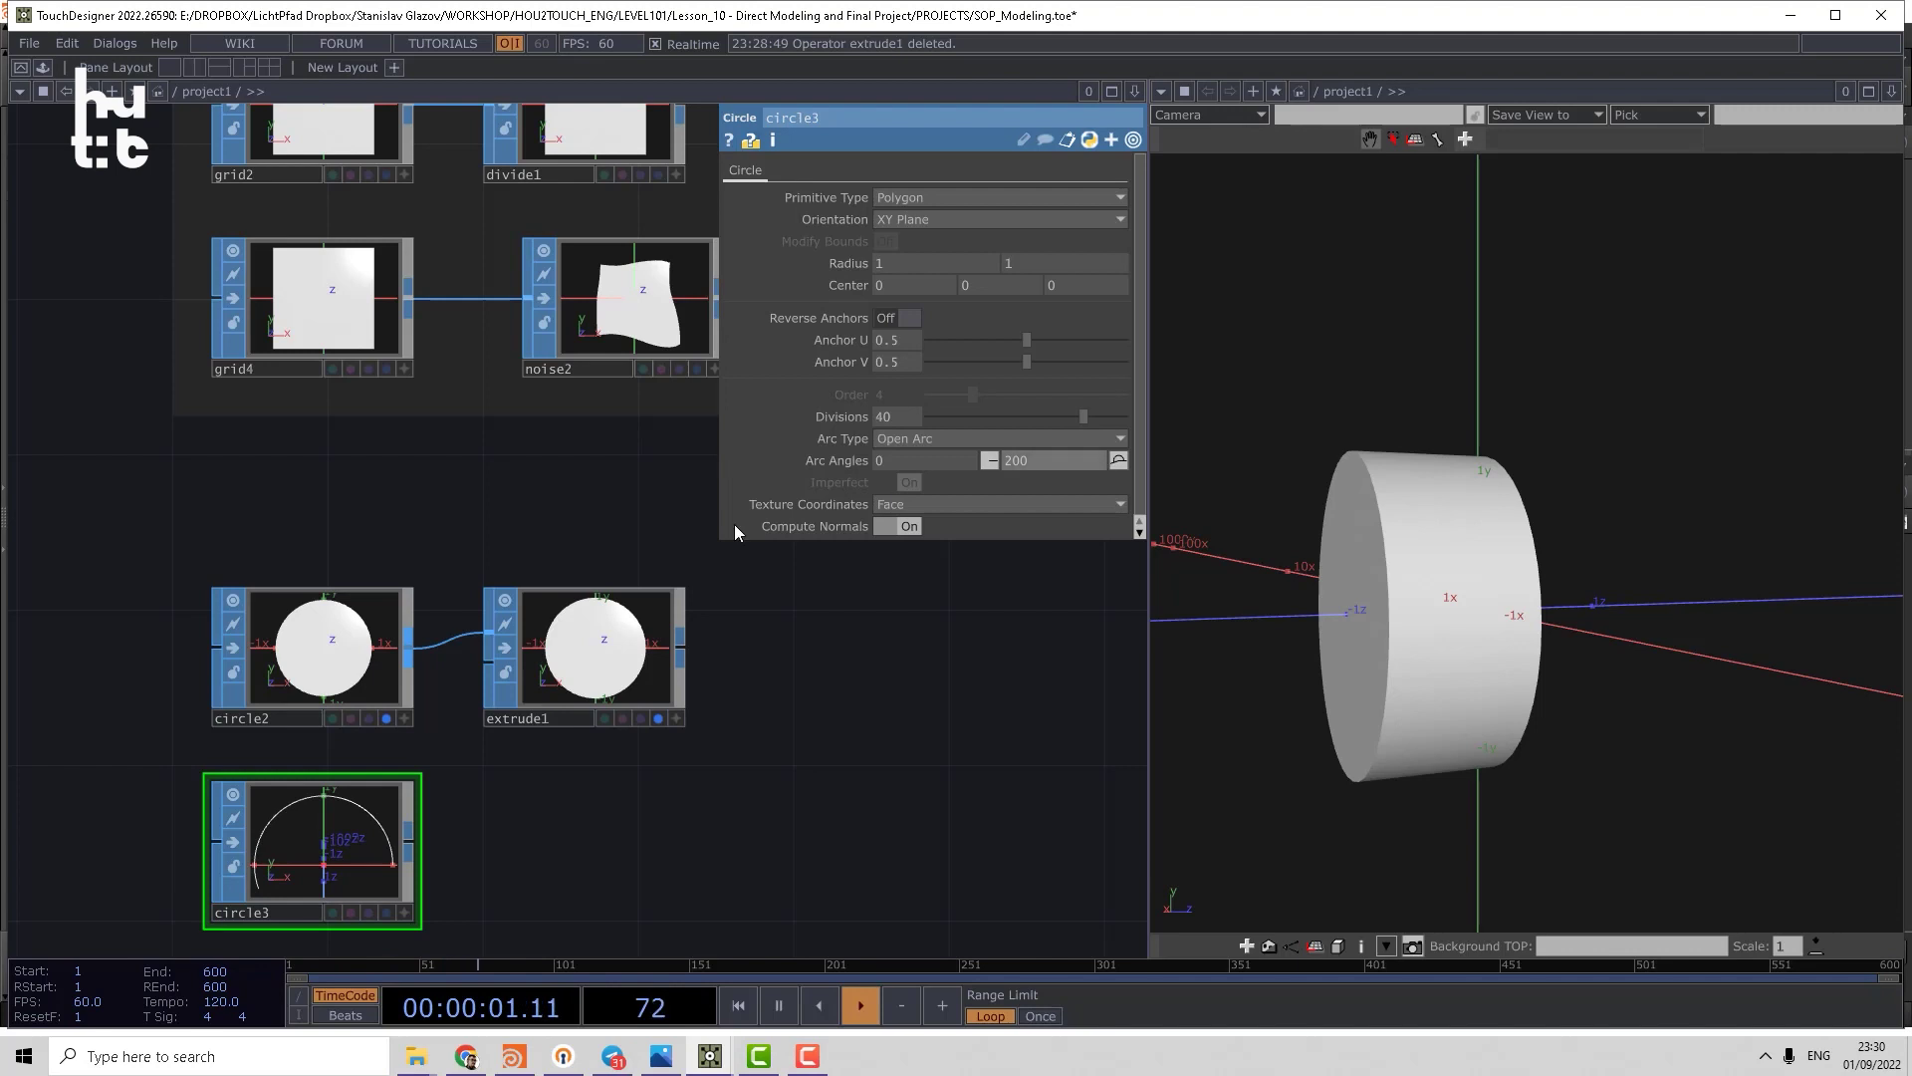
- Wire circle3 into extrude1's second input and lower the arc end angle to 105 in wireframe
click(410, 837)
click(489, 666)
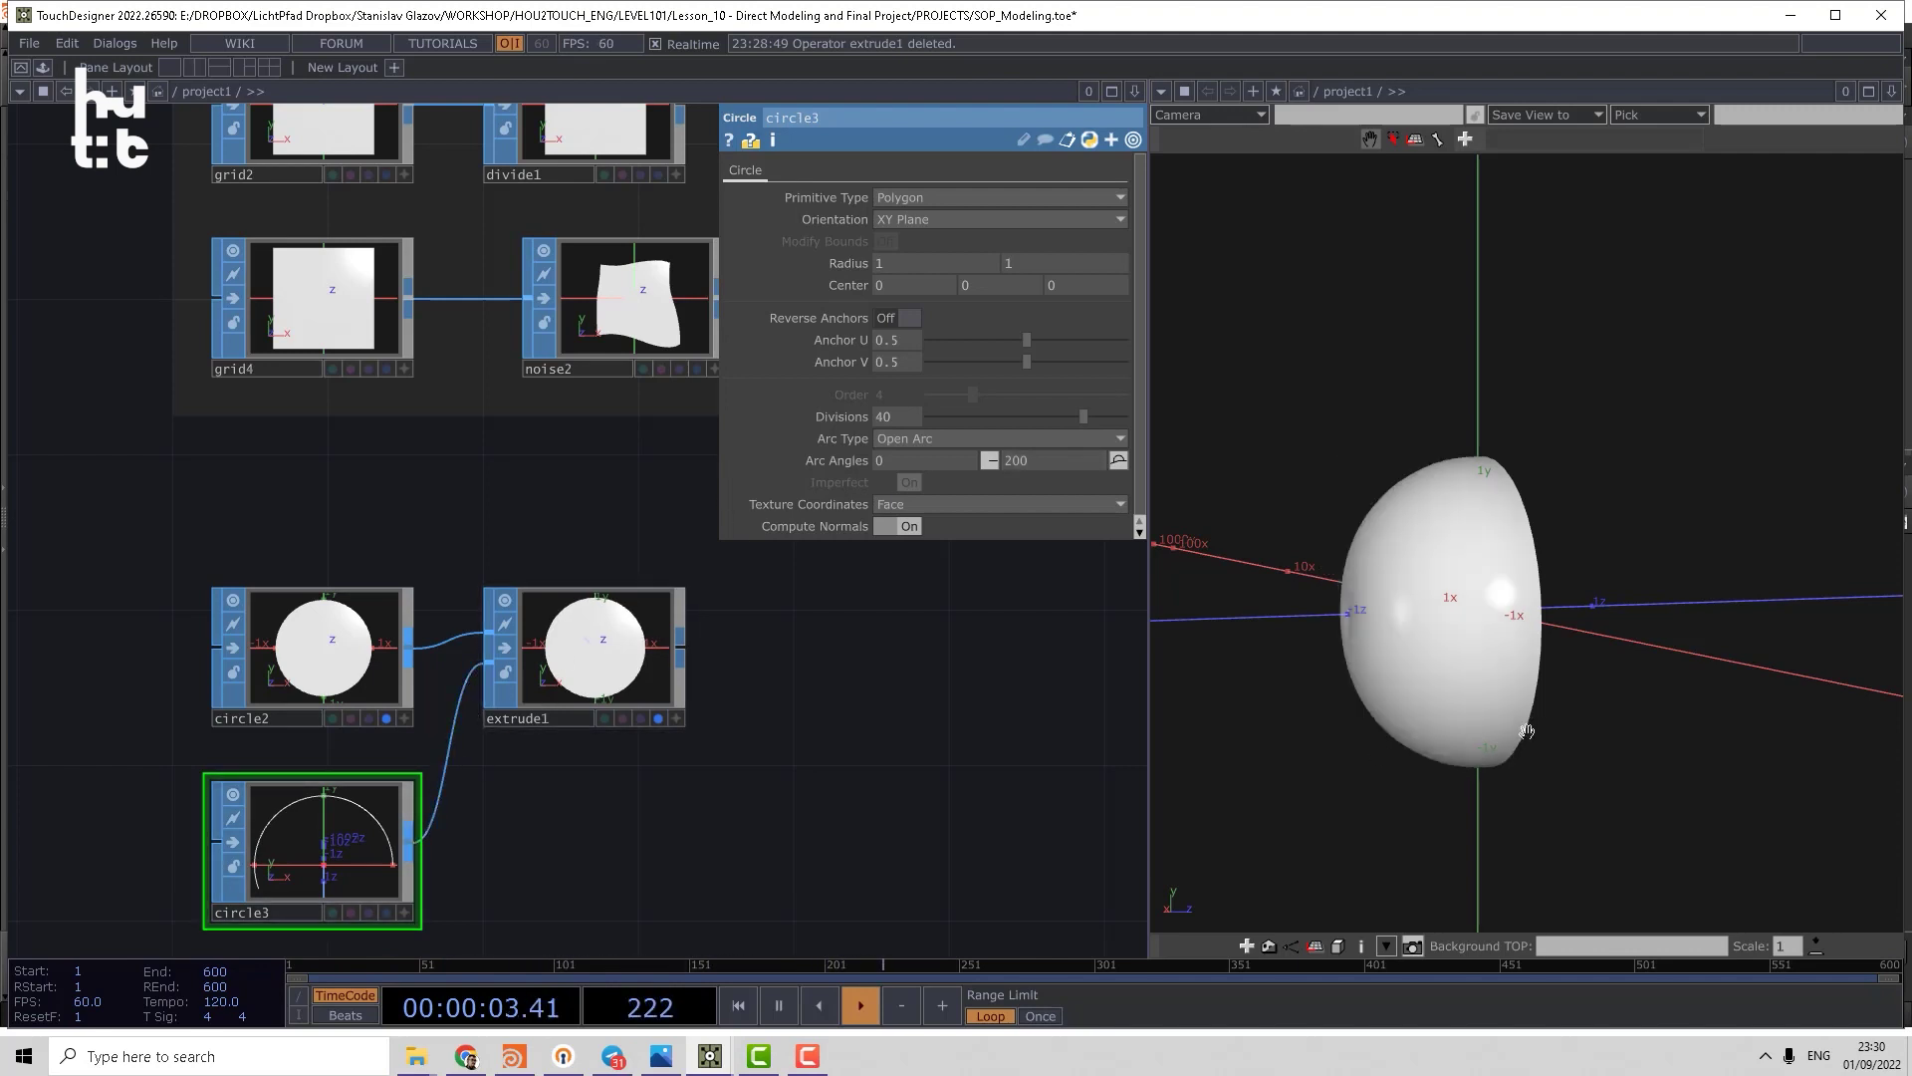
mouse_move(1405, 542)
mouse_down()
mouse_move(1524, 542)
mouse_move(1342, 559)
mouse_up()
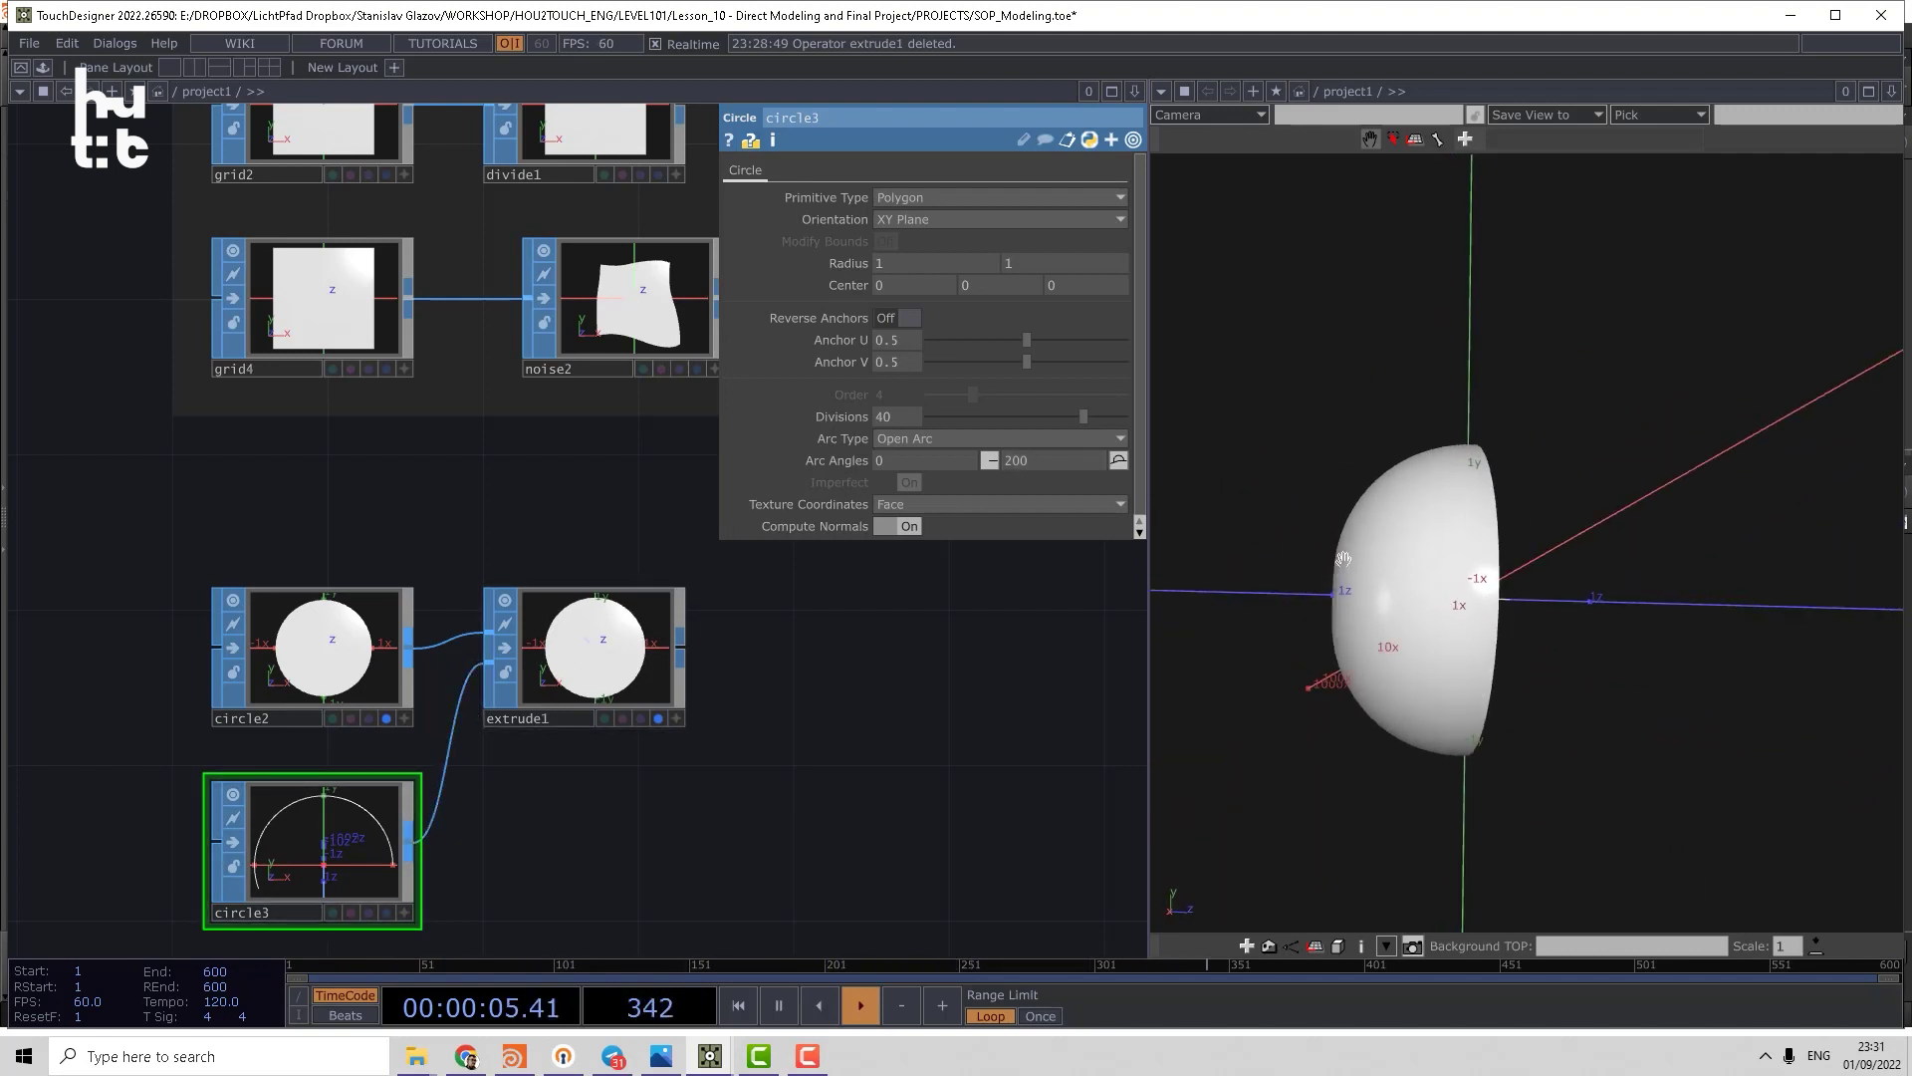
key(w)
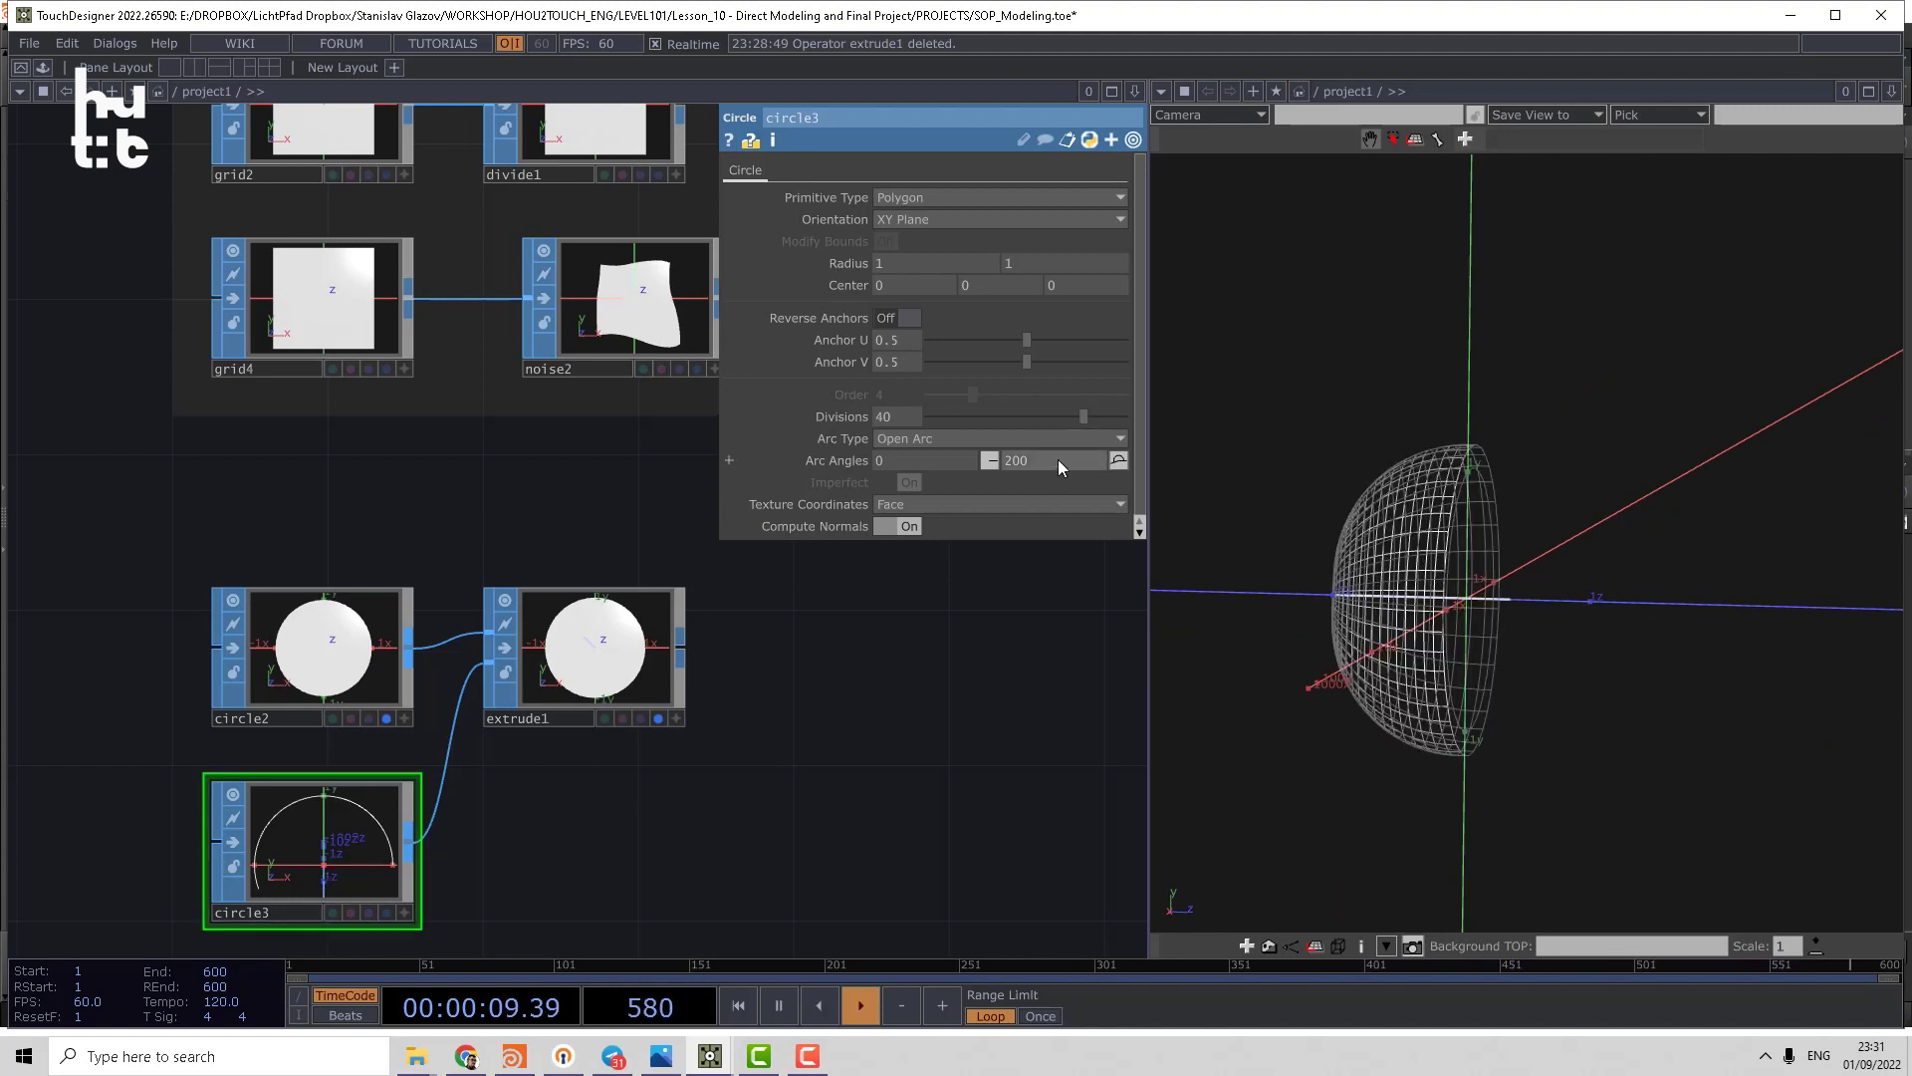
middle_drag(1061, 453, 1046, 432)
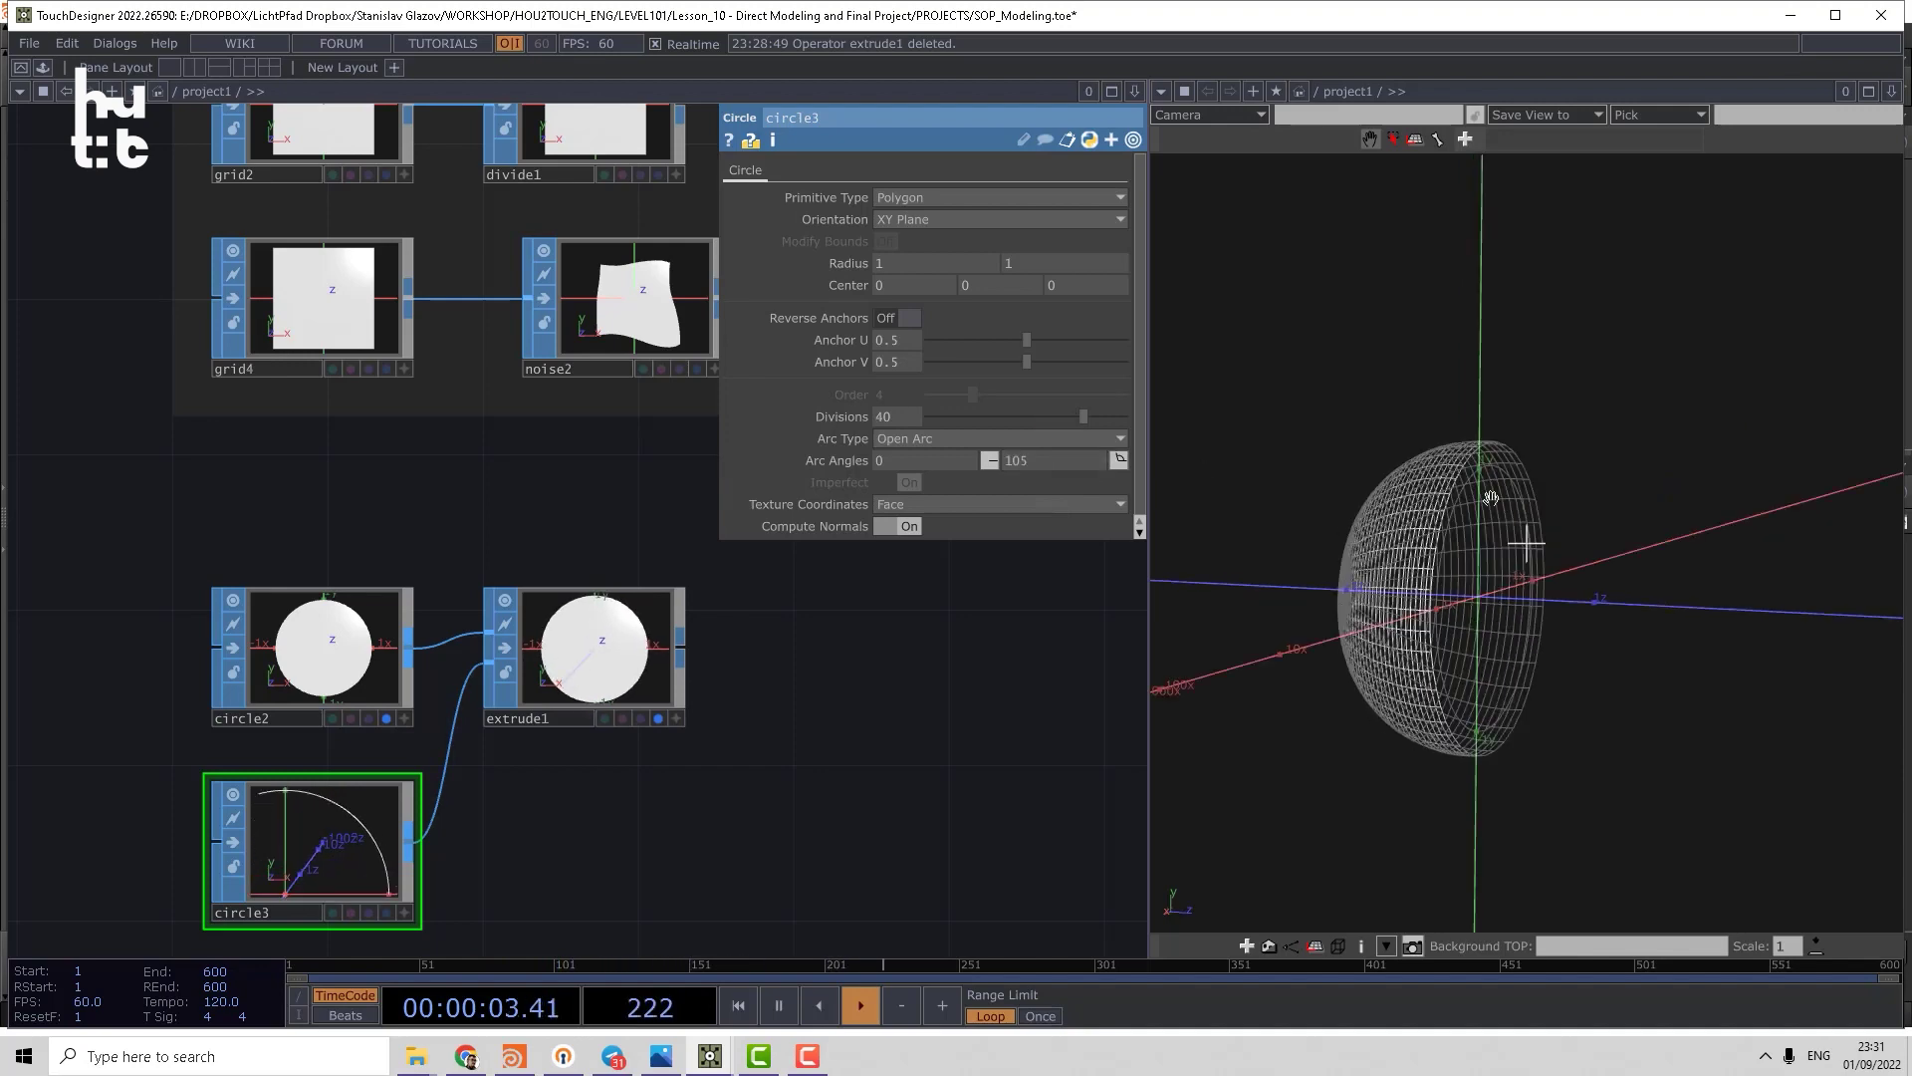
mouse_move(1498, 505)
mouse_down()
mouse_move(1524, 545)
mouse_move(1404, 569)
mouse_move(1525, 538)
mouse_move(1576, 496)
mouse_move(1340, 448)
mouse_up()
drag(839, 635, 698, 642)
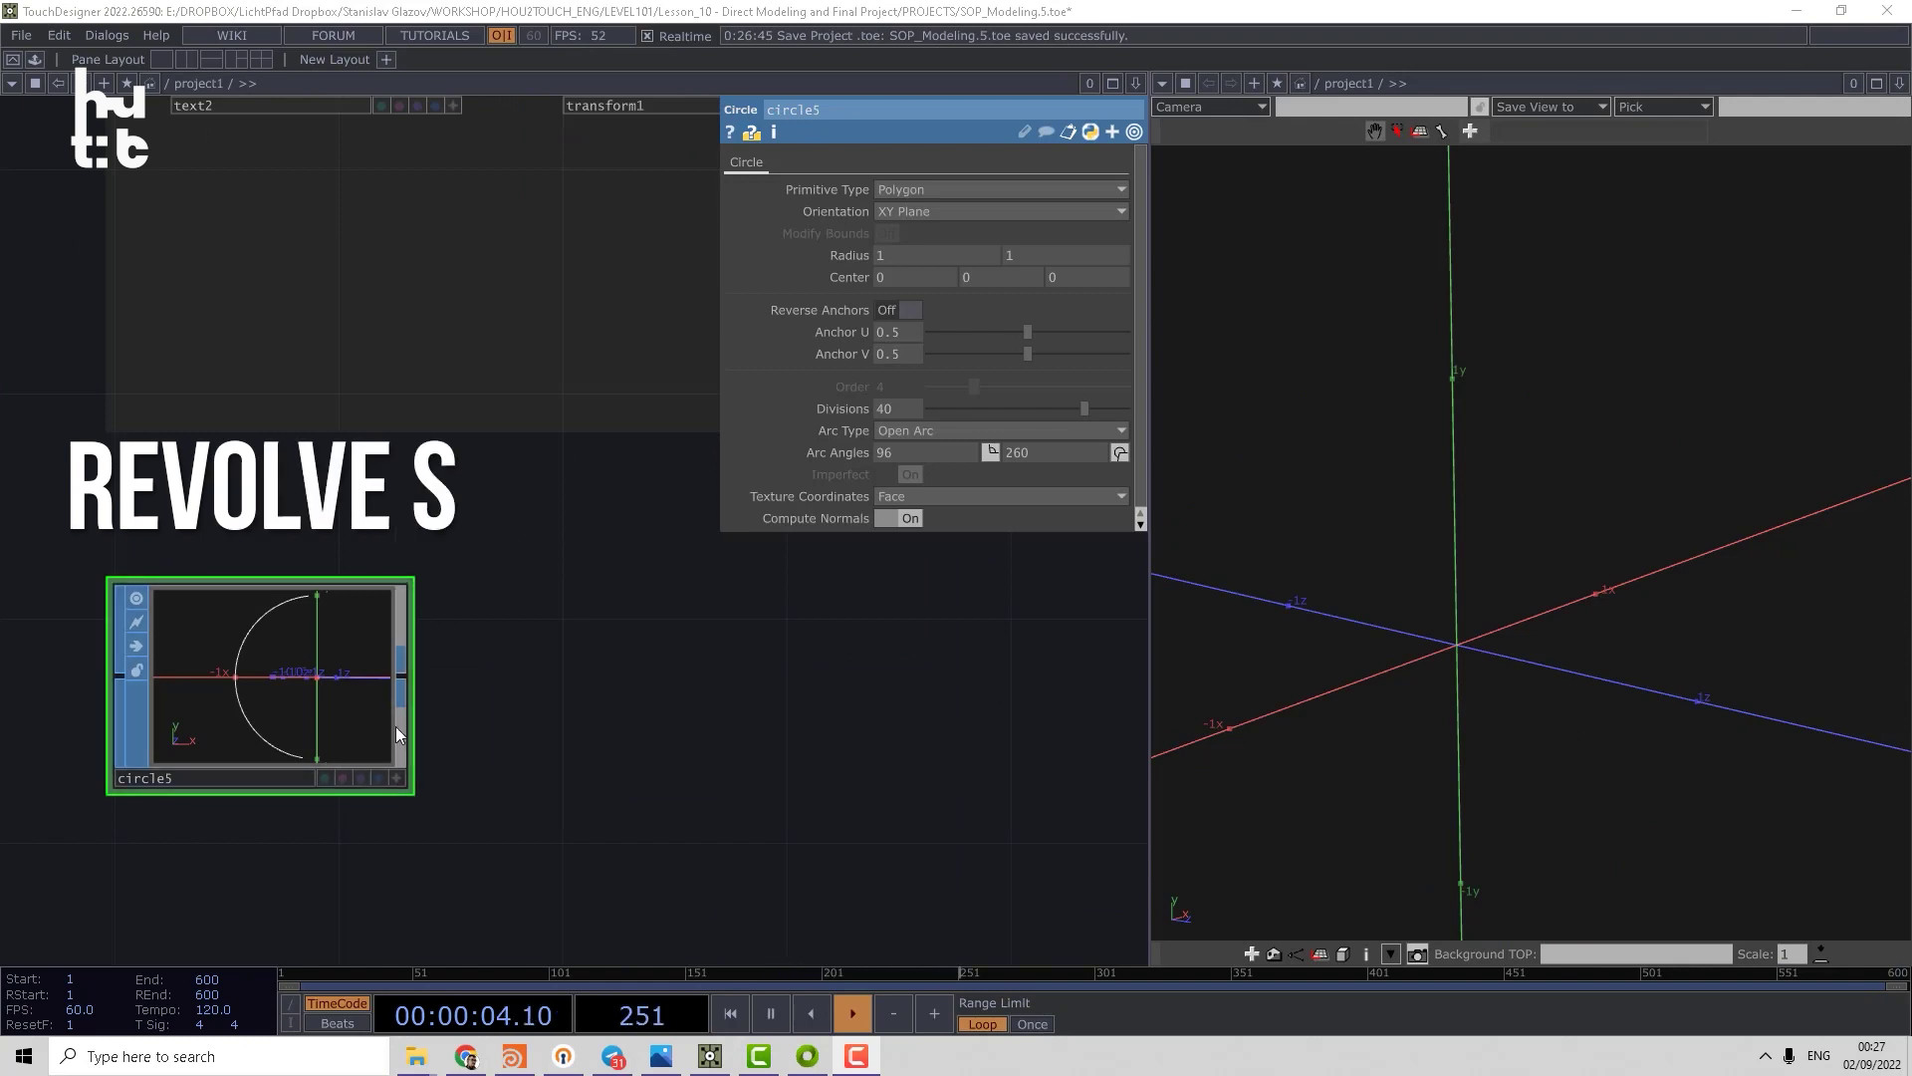
scroll(584, 650, up, 3)
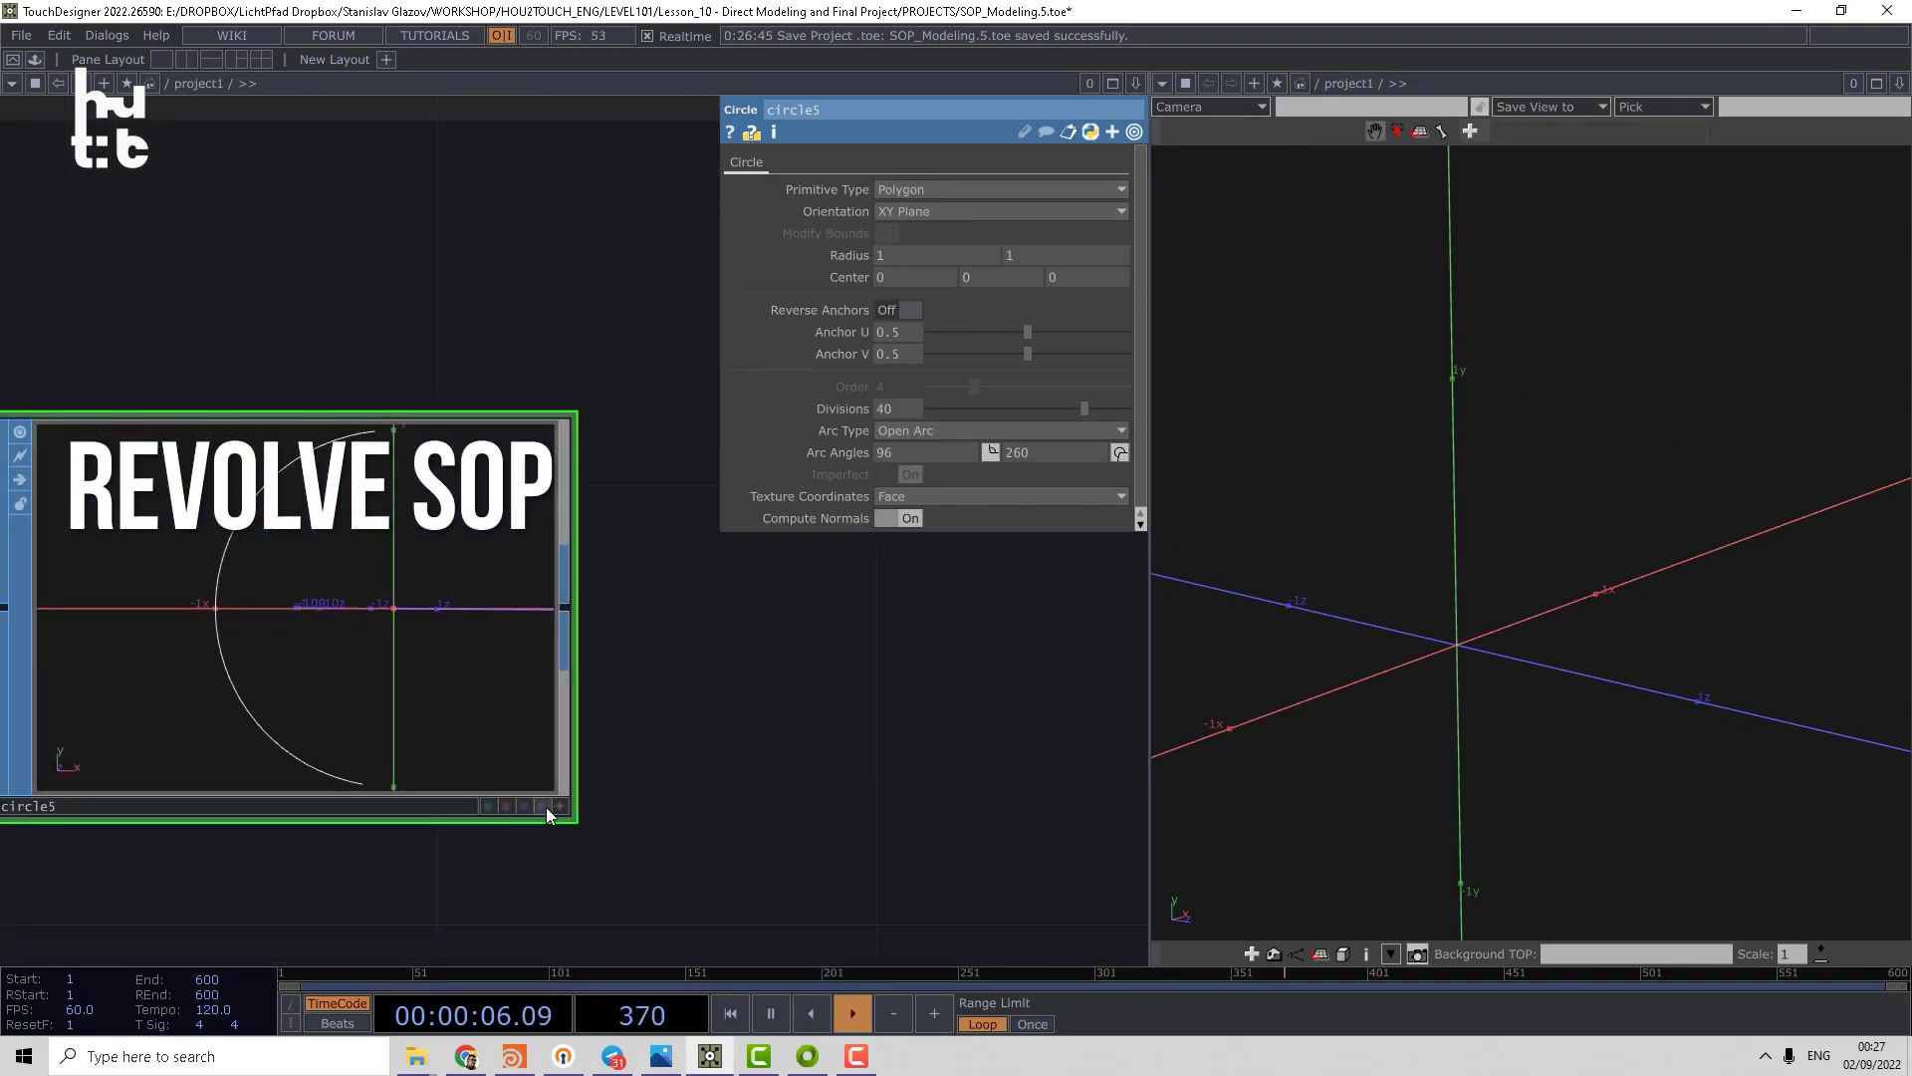
- Display the circle5 arc in the 3D viewer
click(543, 805)
drag(1578, 604, 1486, 593)
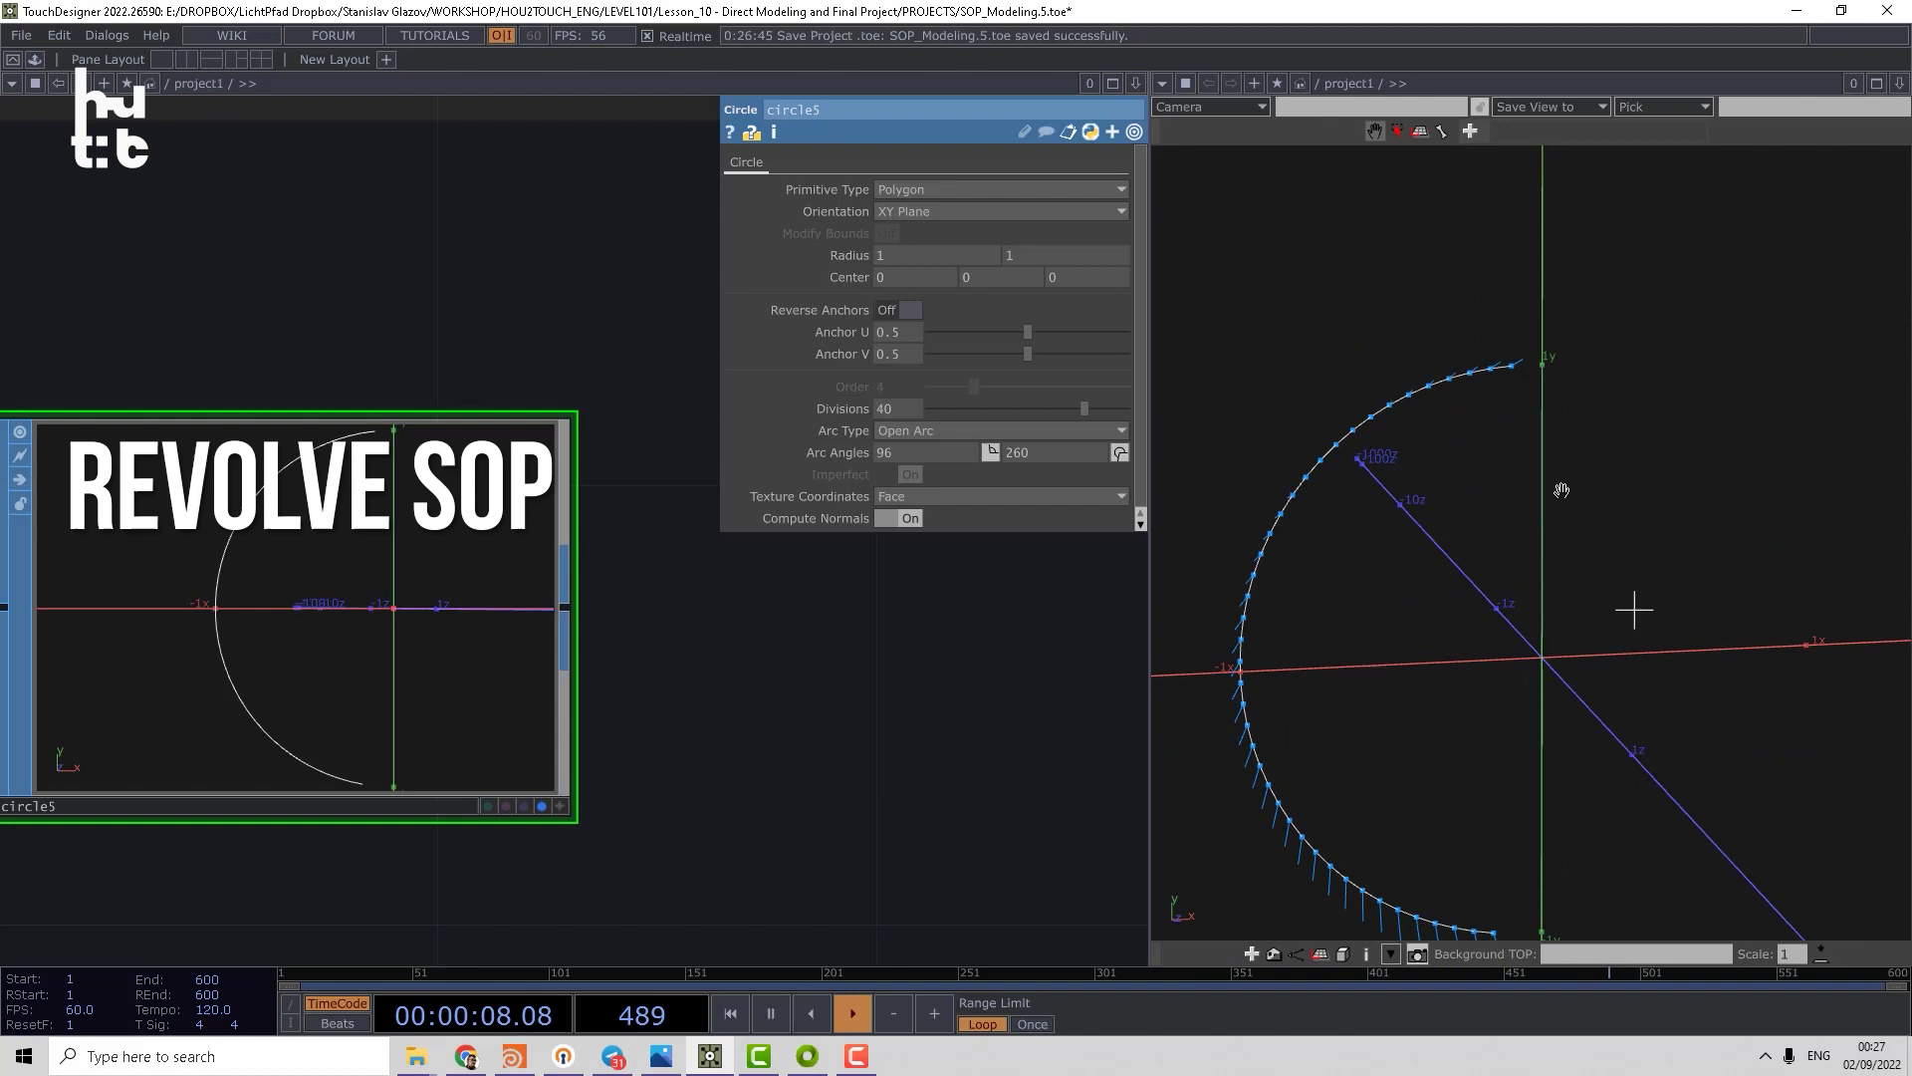
mouse_move(1634, 601)
mouse_down()
mouse_move(1558, 513)
mouse_move(1557, 472)
mouse_up()
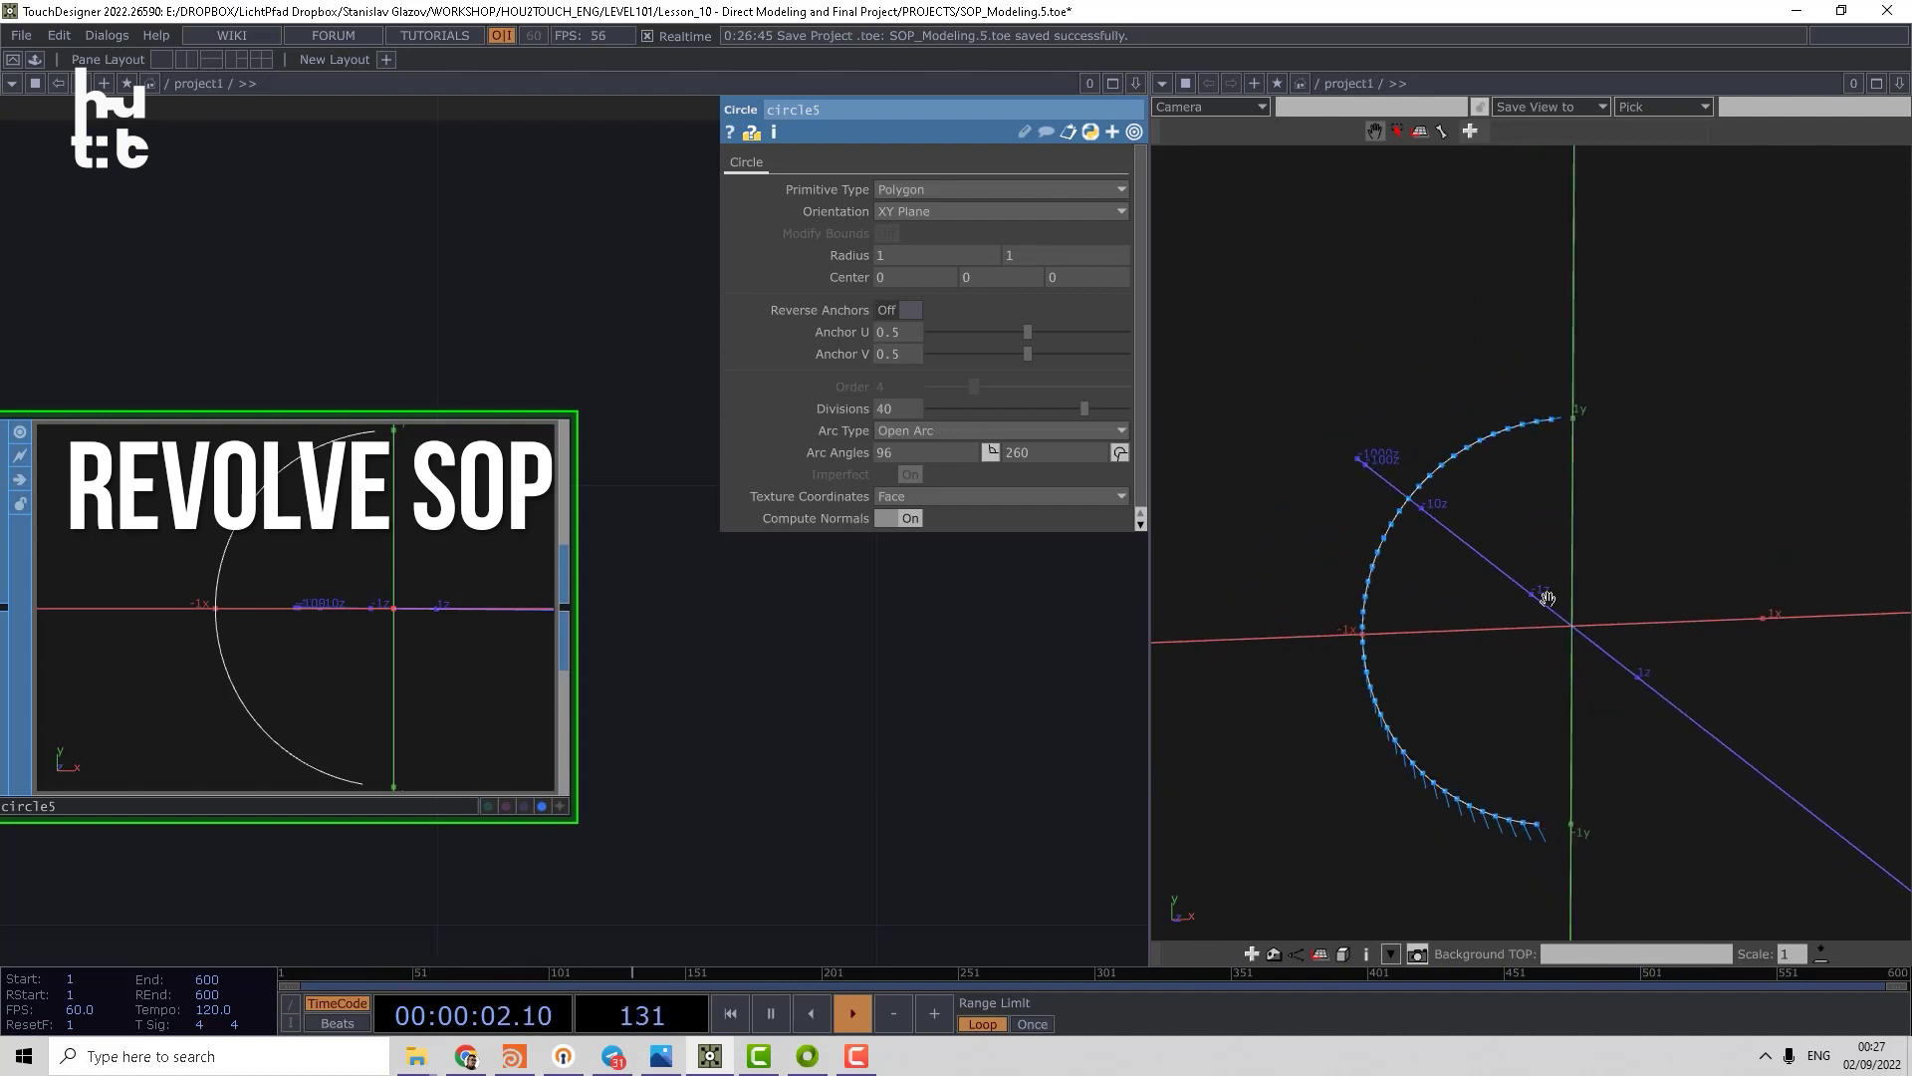
scroll(632, 717, down, 2)
scroll(705, 683, down, 1)
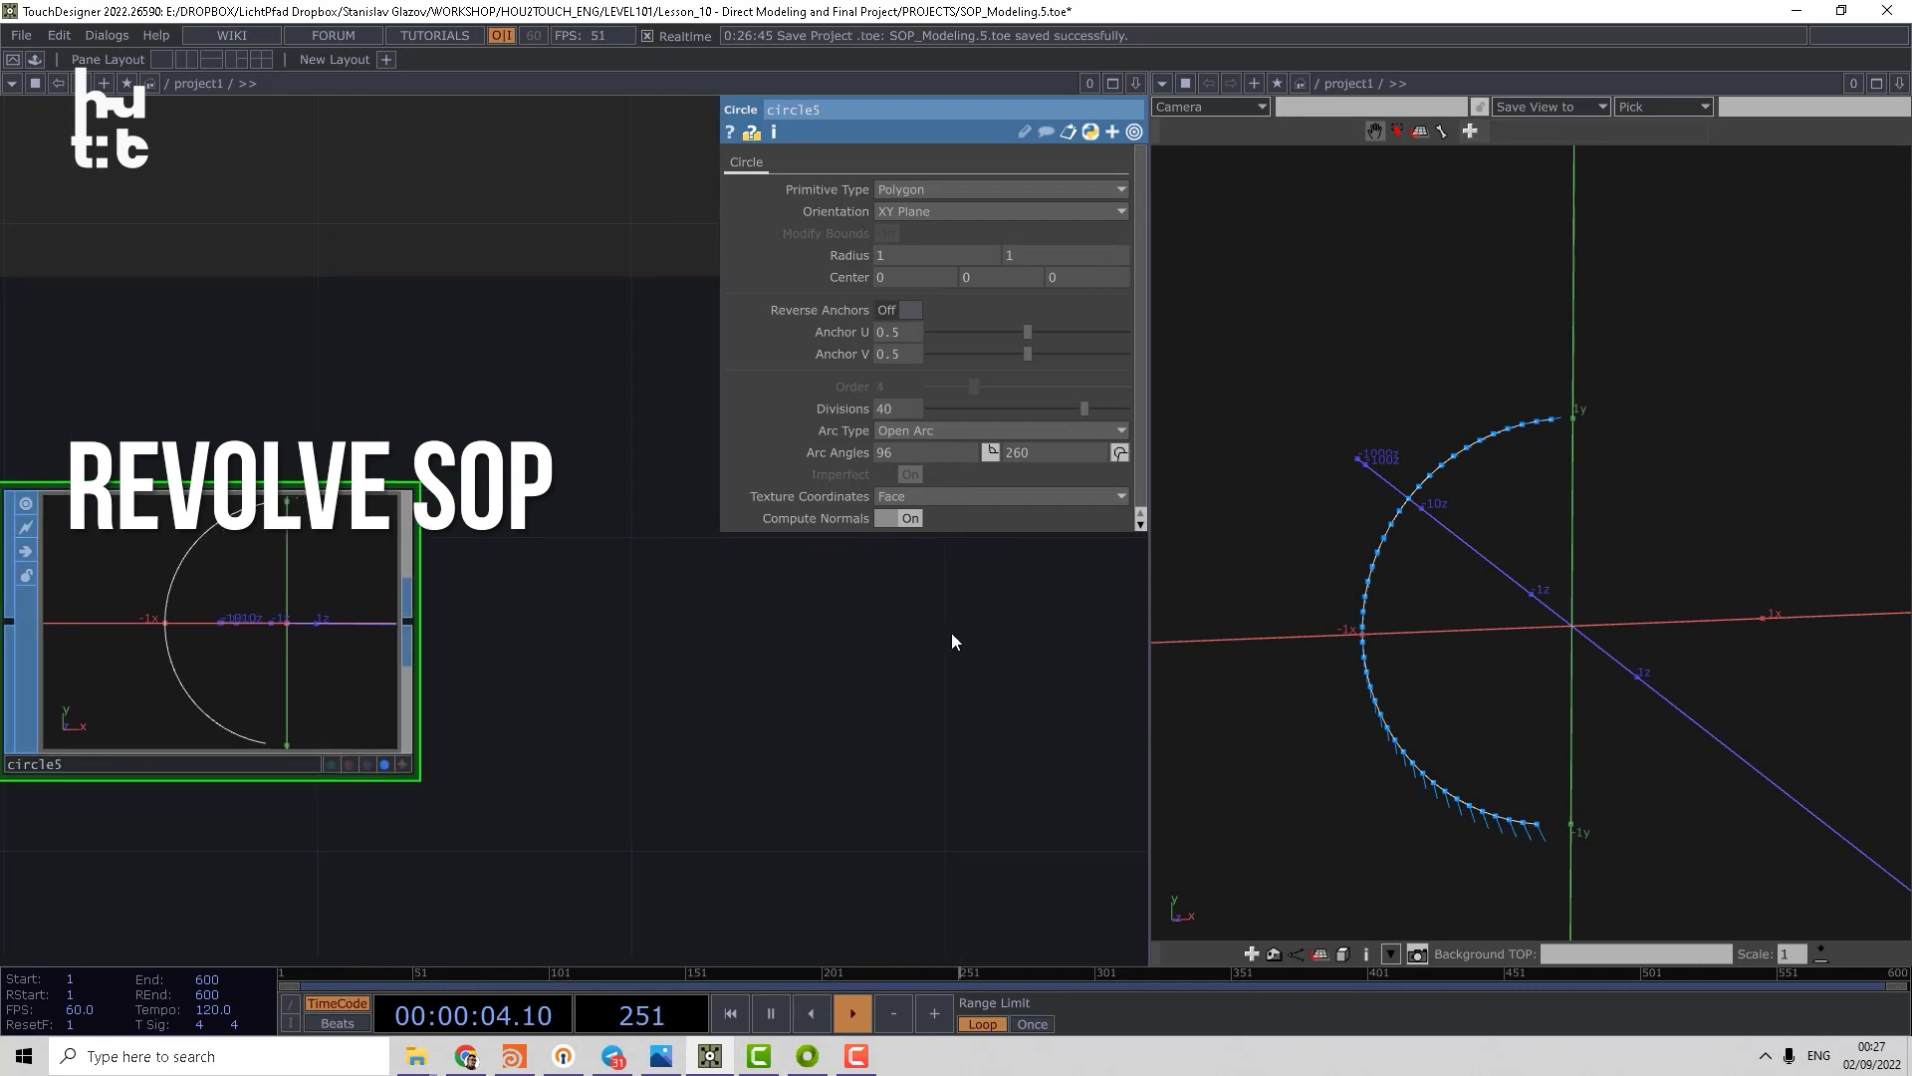
- Add revolve1 beside circle5 and feed the arc into it
key(Tab)
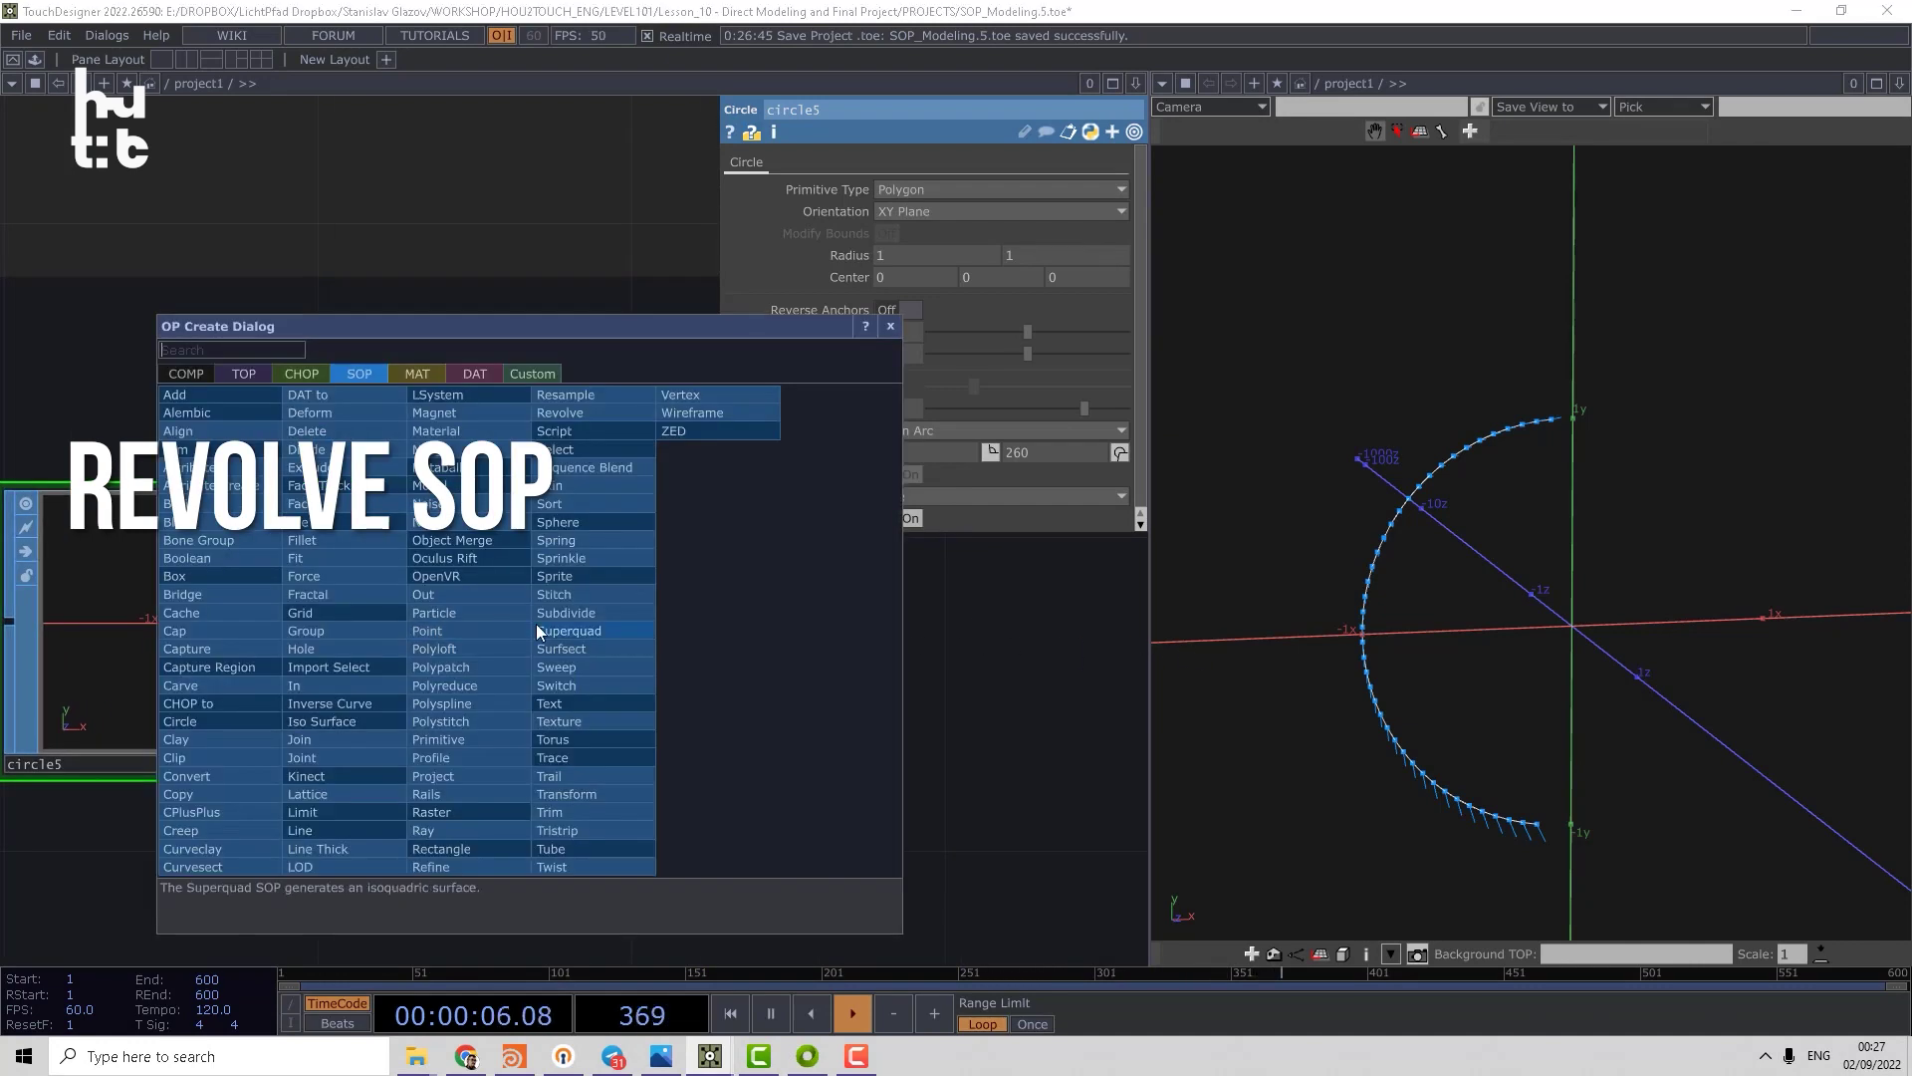
text(r)
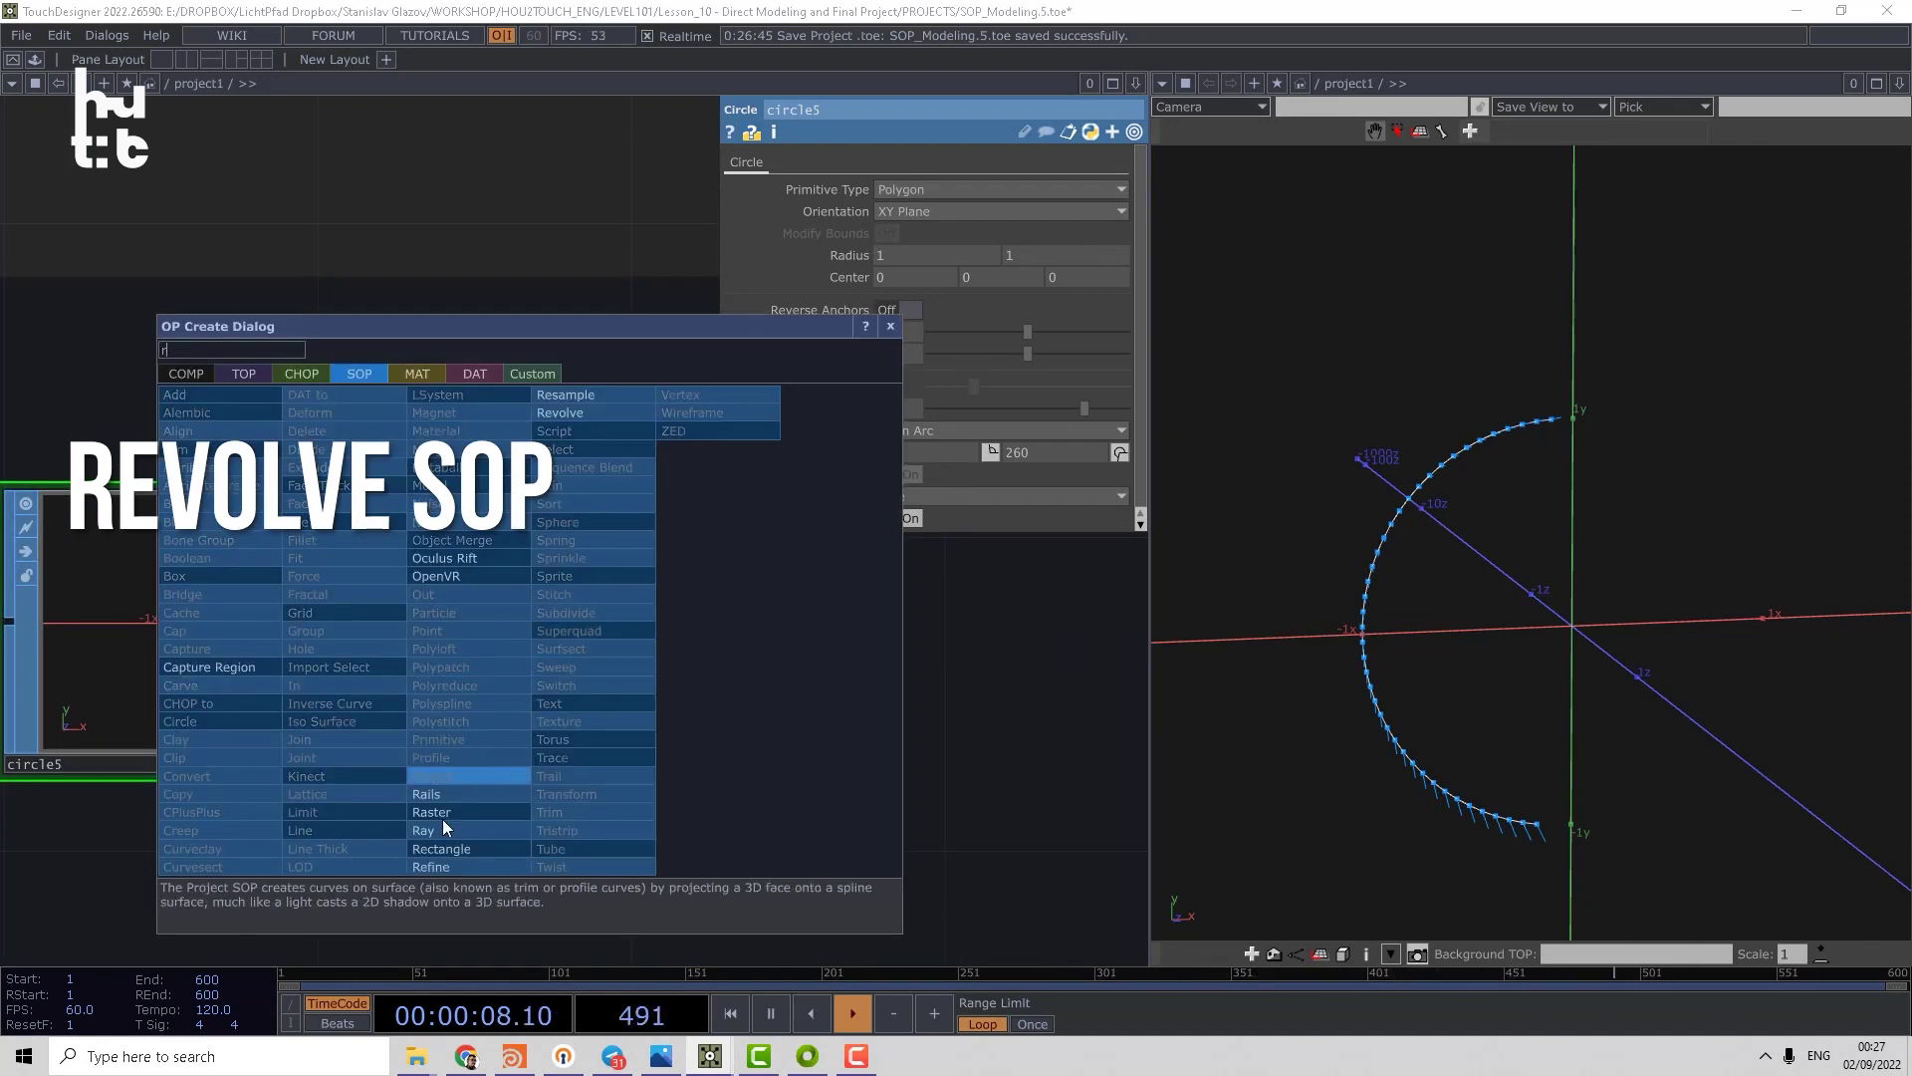
click(556, 413)
click(642, 613)
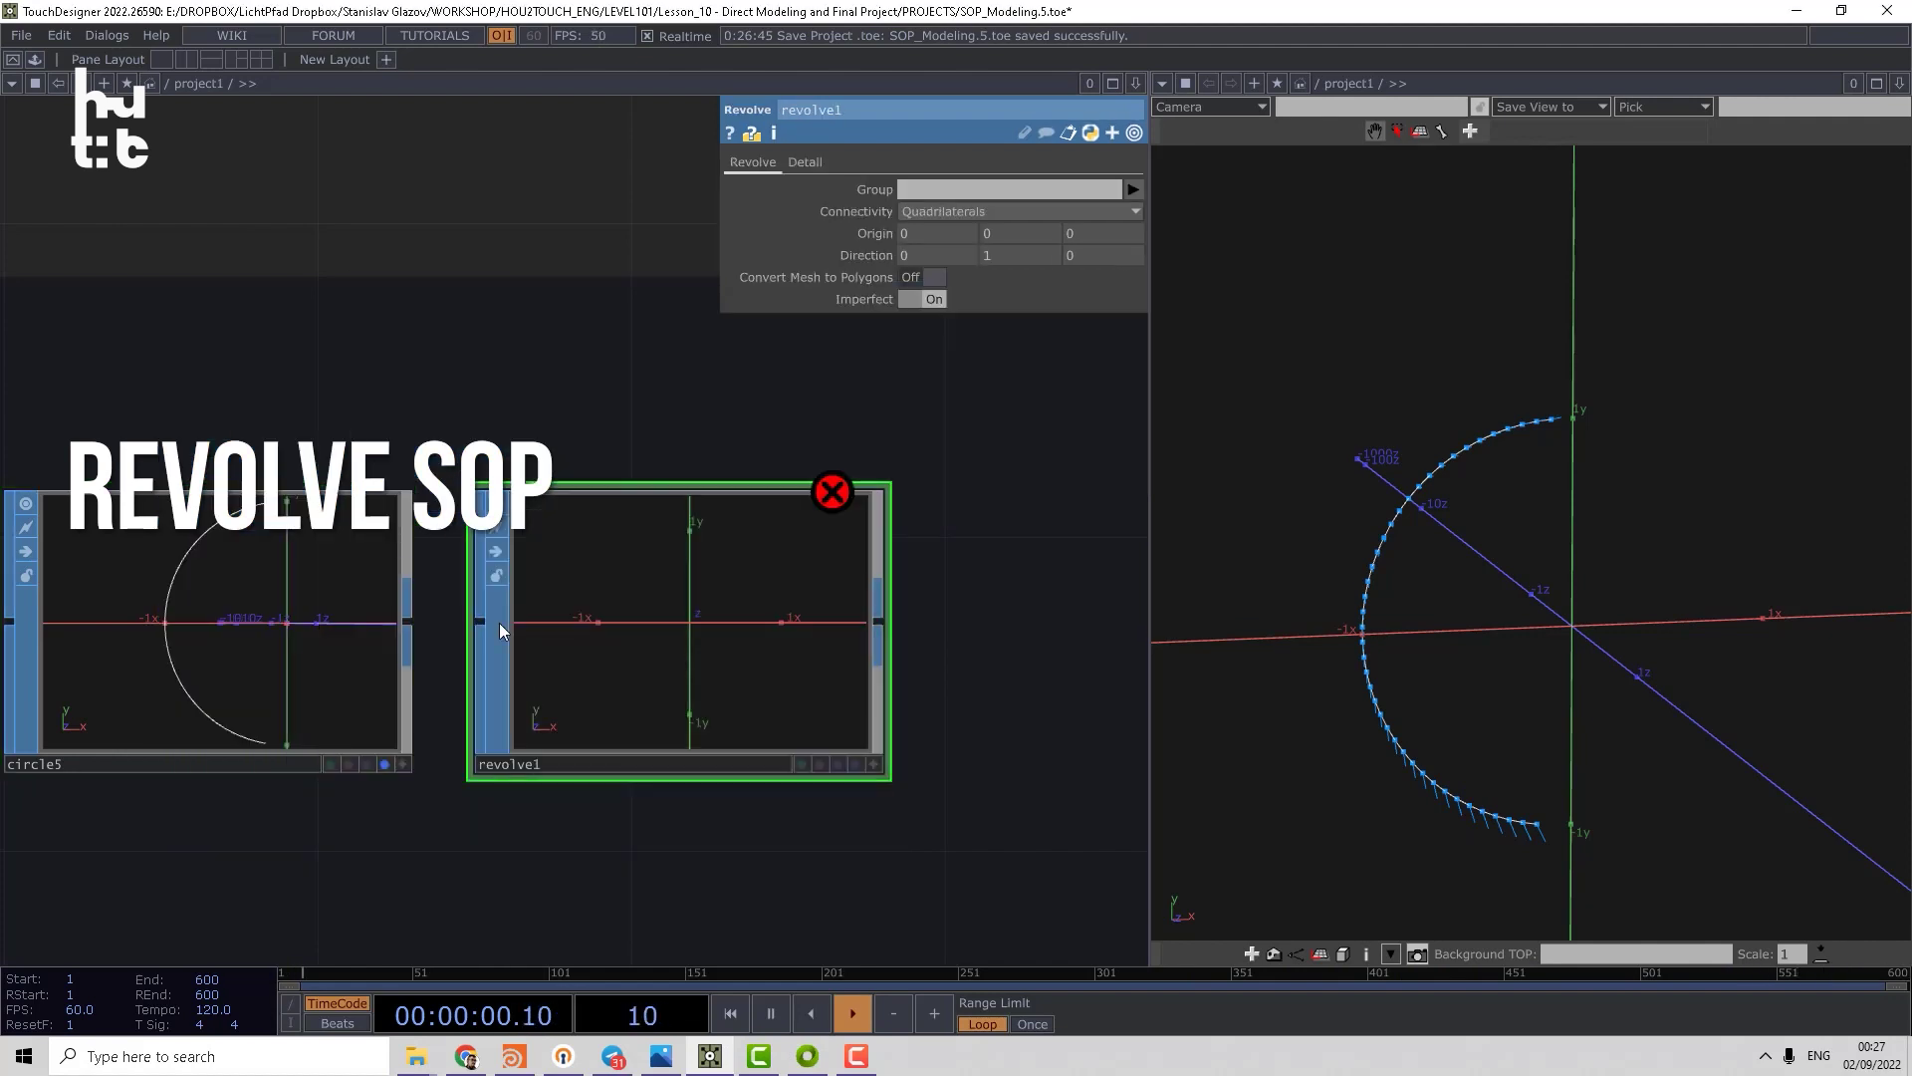
drag(413, 626, 522, 628)
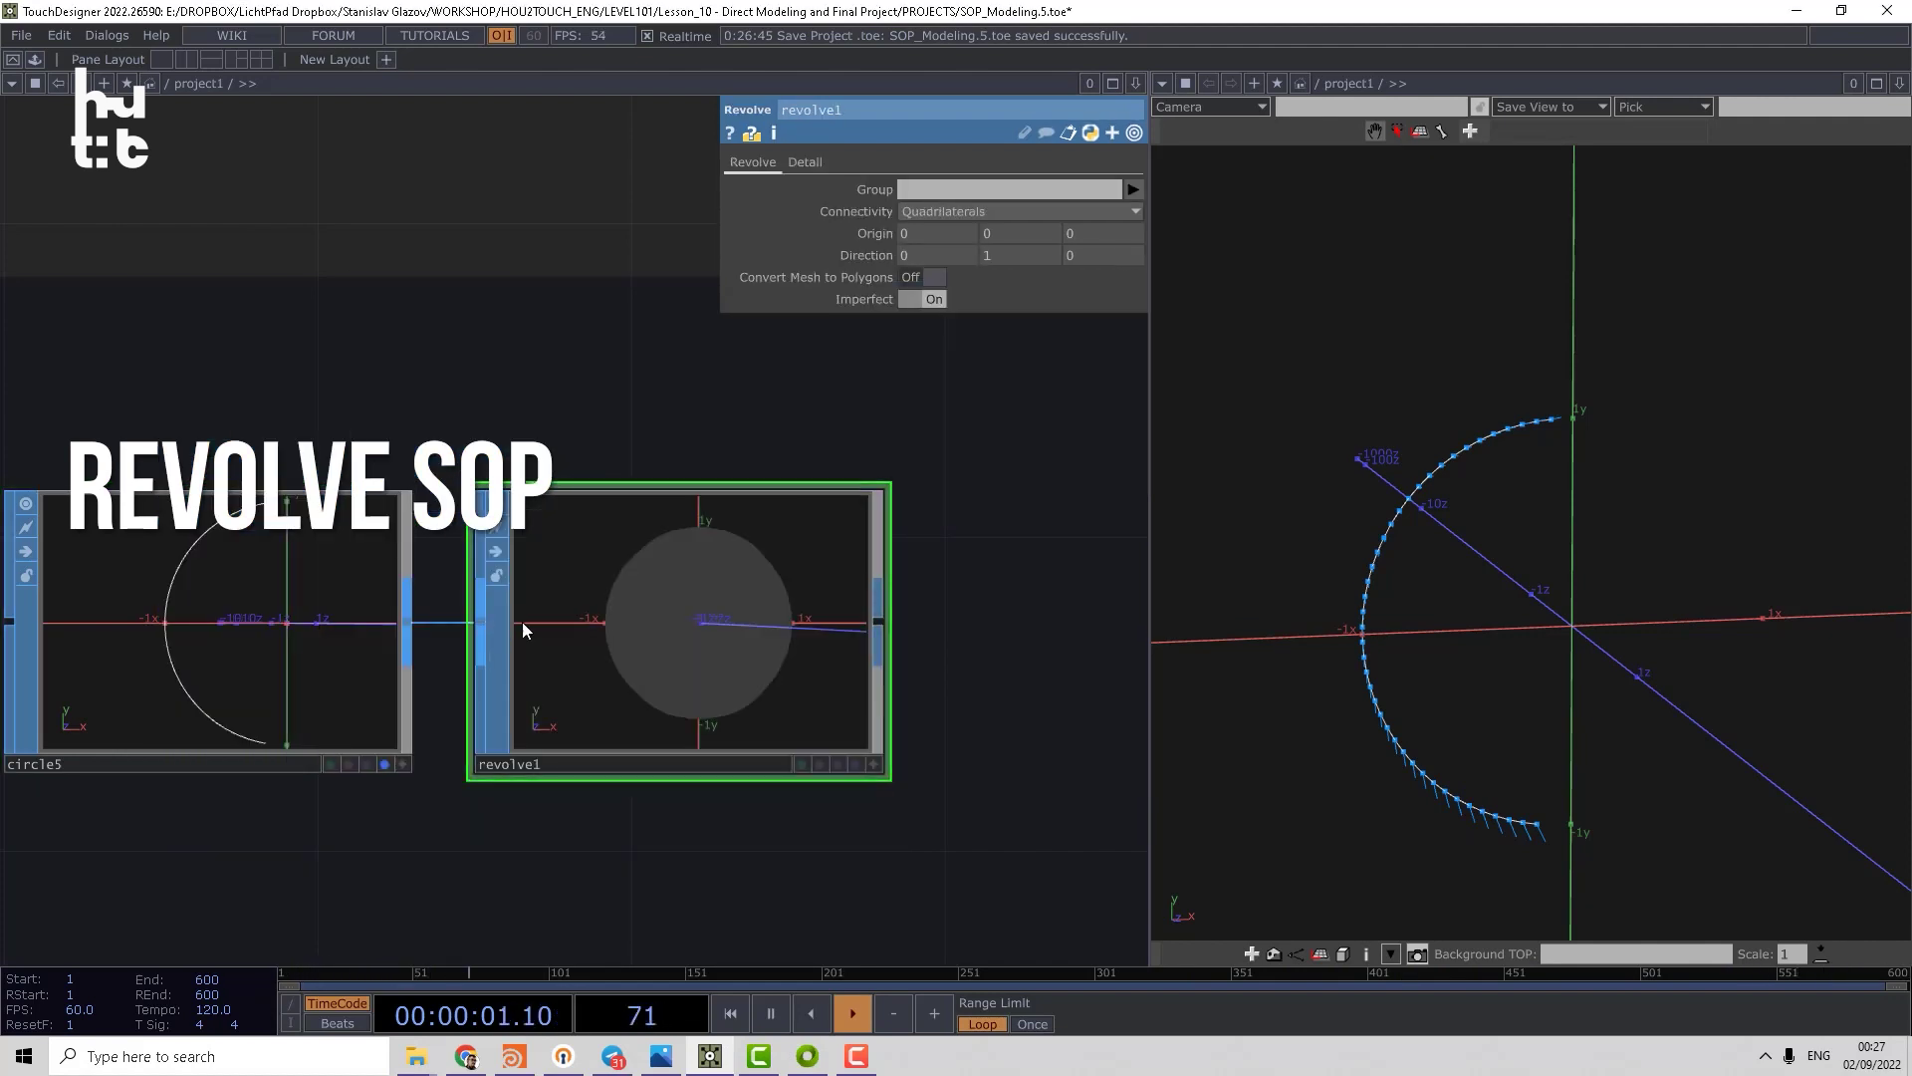
- Display revolve1 and set its Origin X to 0.1
click(854, 765)
drag(1421, 597, 1413, 698)
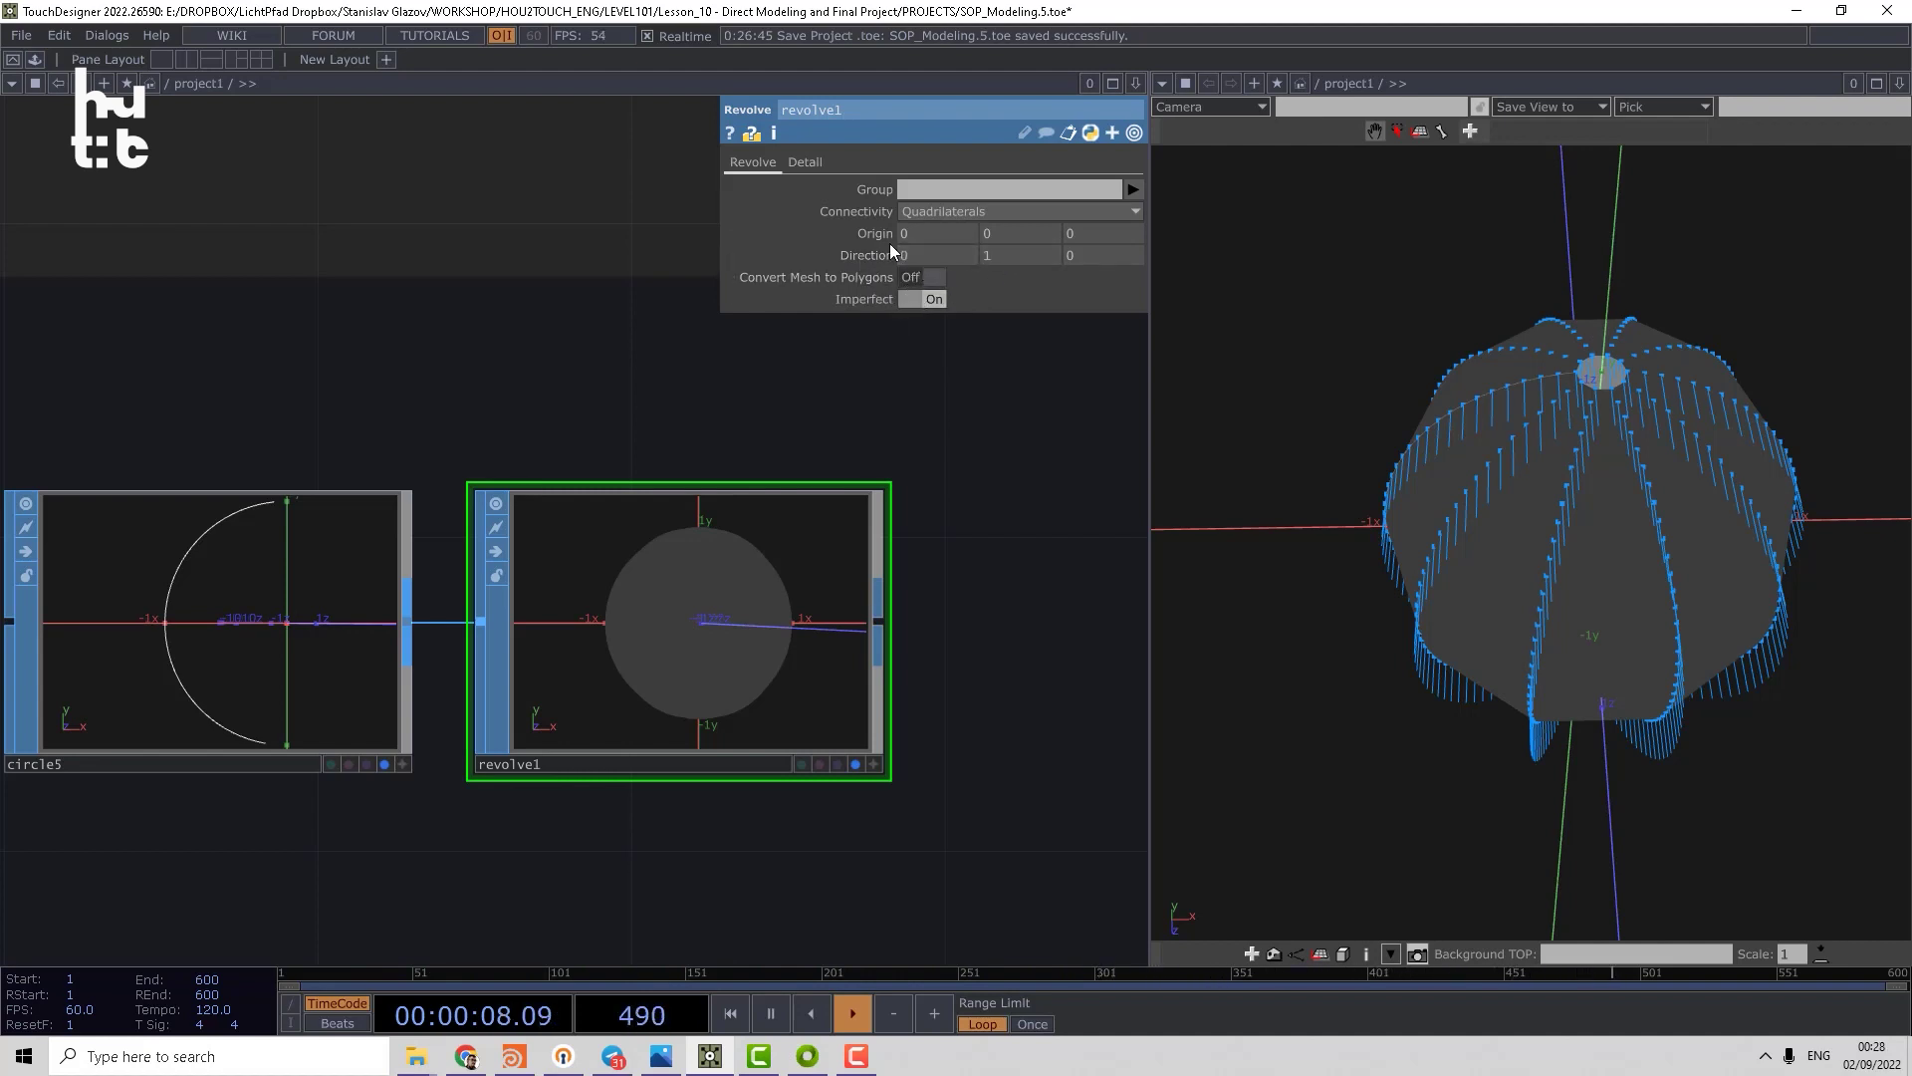
middle_drag(928, 233, 937, 215)
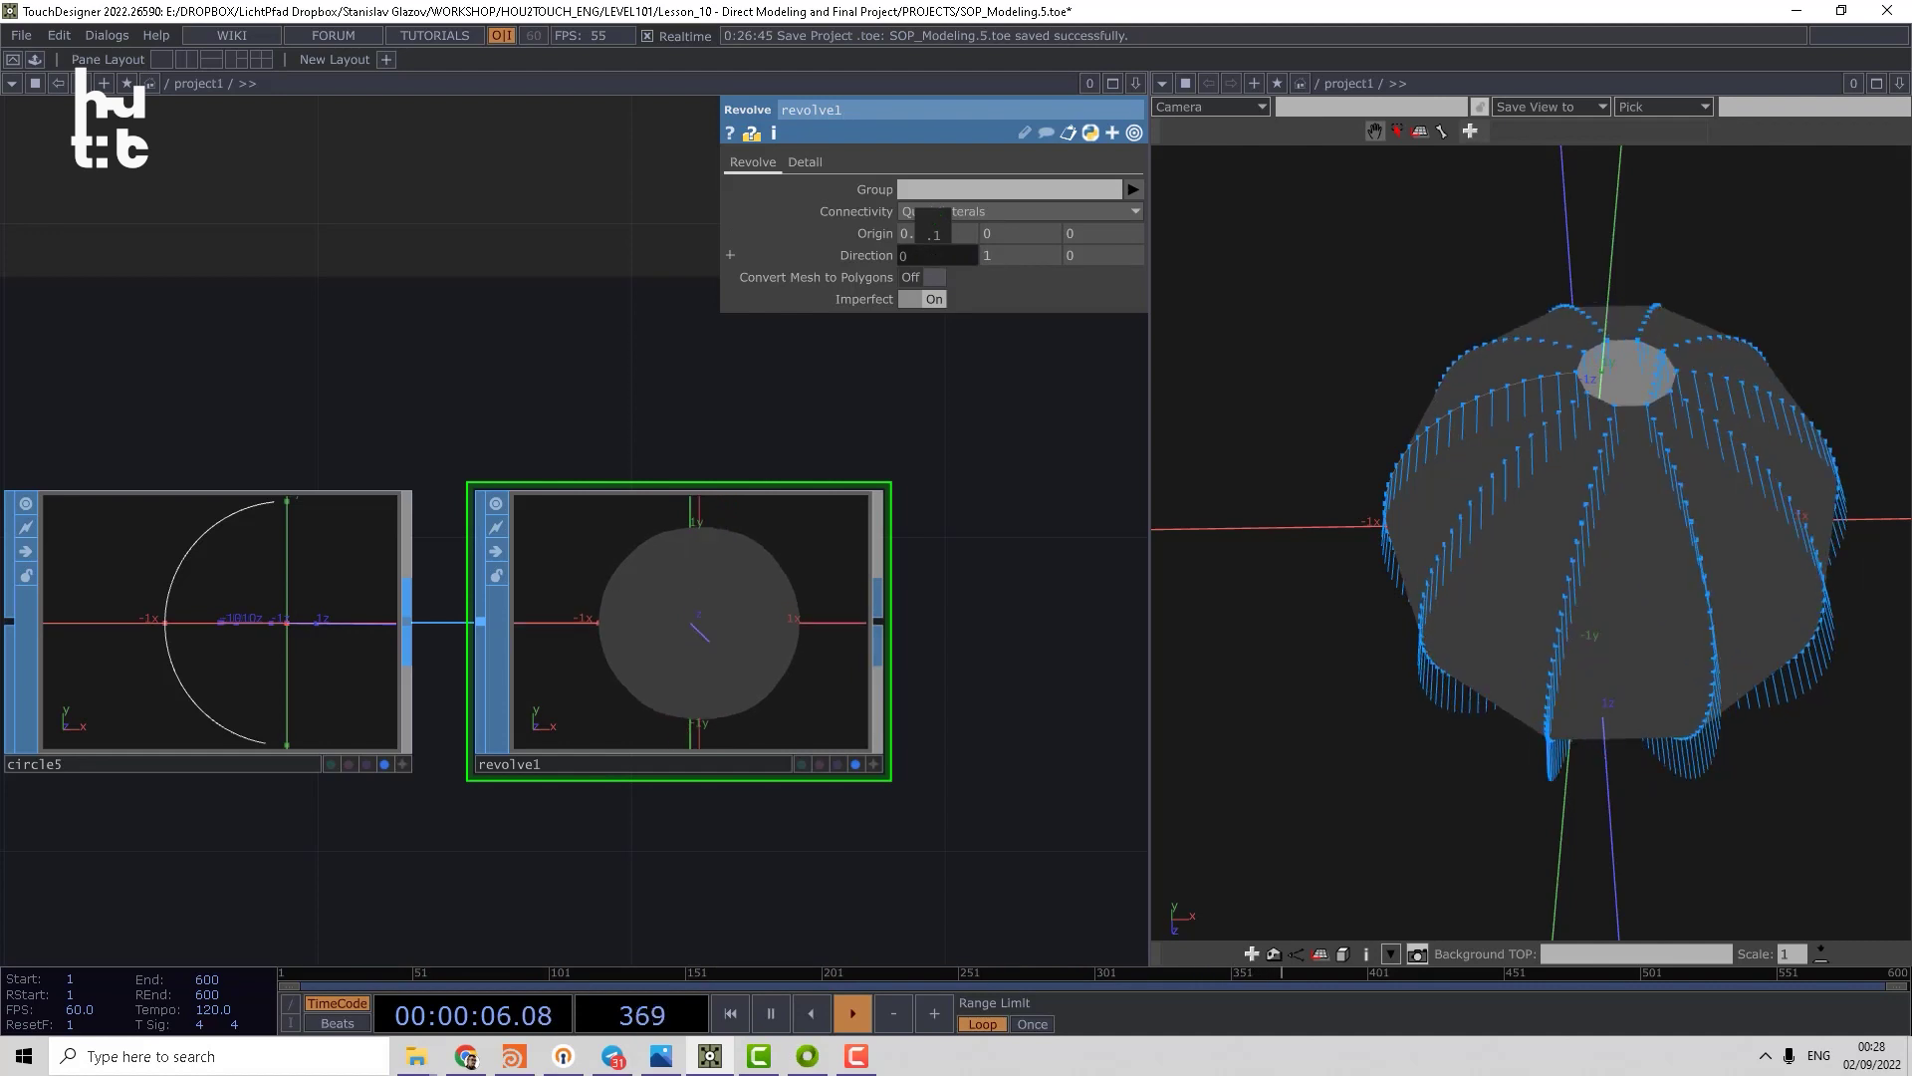
- Cycle revolve1 Connectivity through Rows, Columns, Rows and Columns, ending on Triangles
click(961, 212)
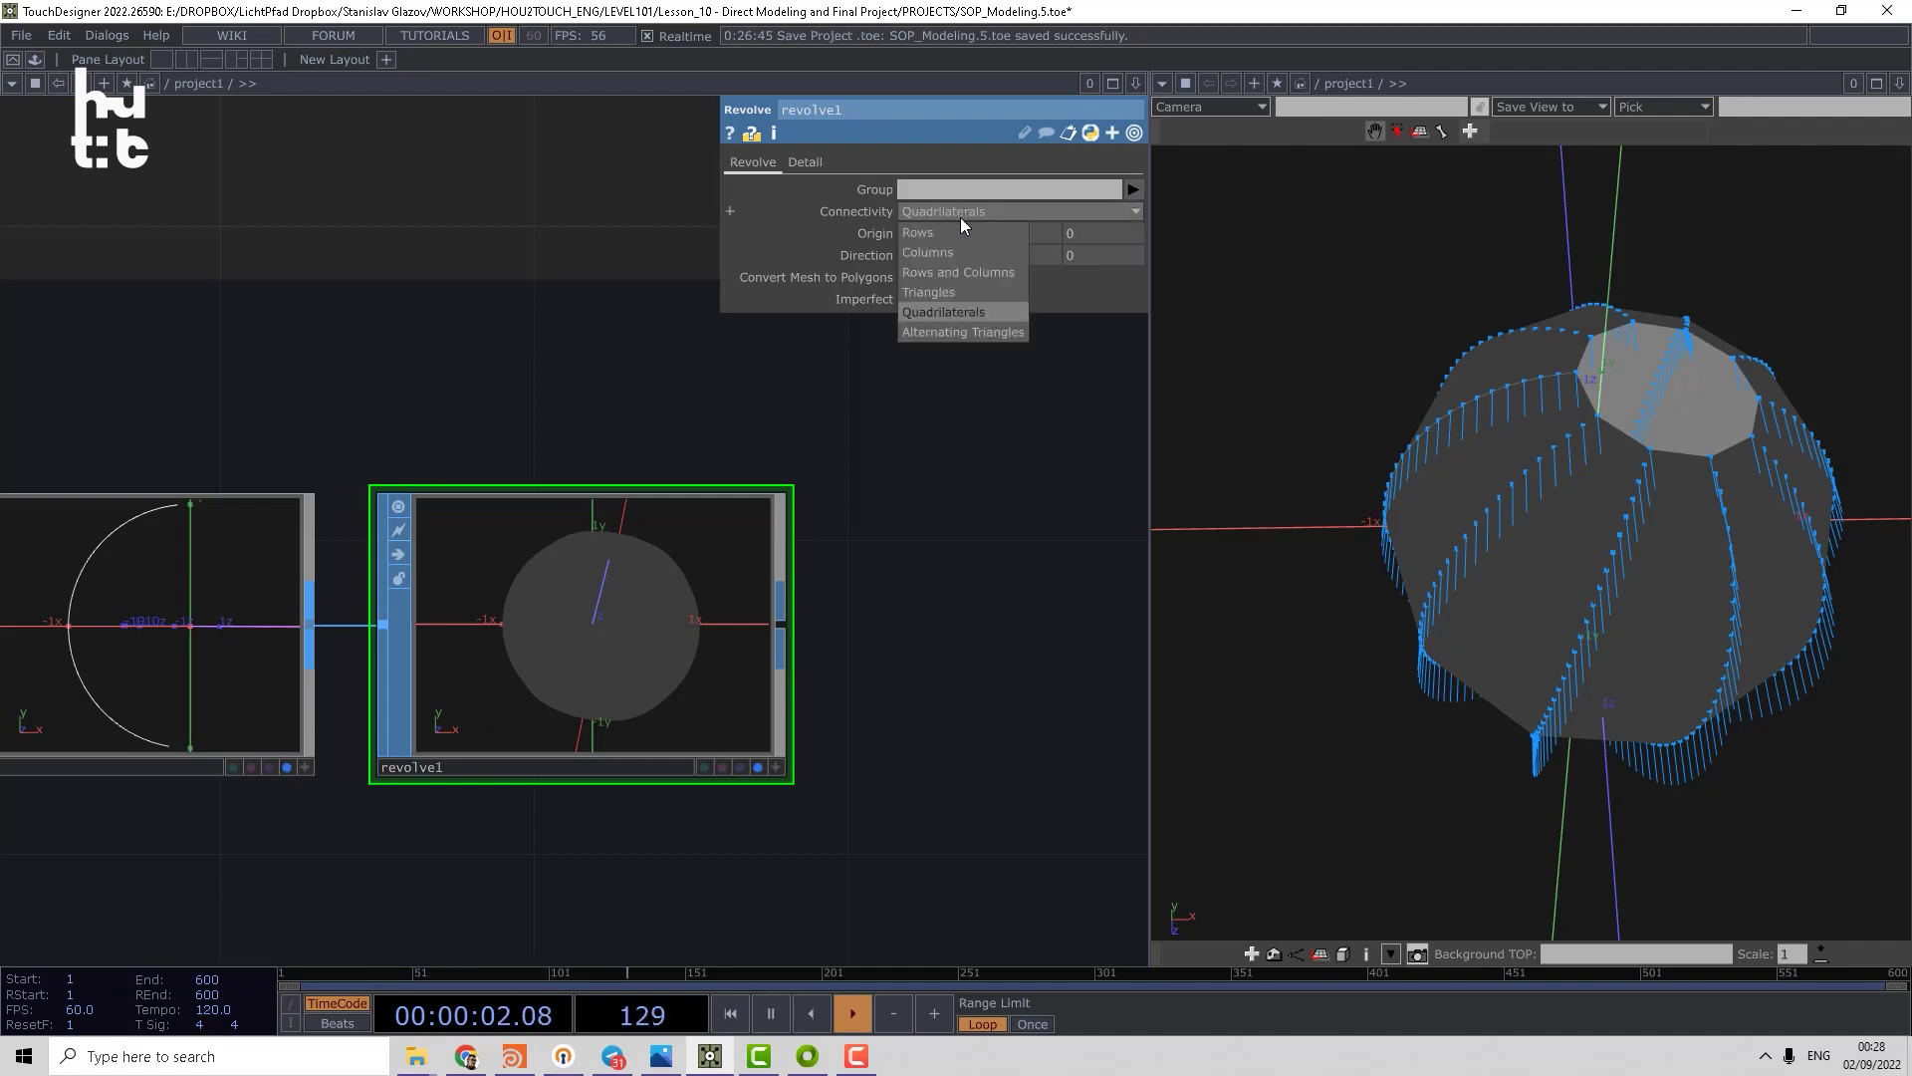
click(954, 231)
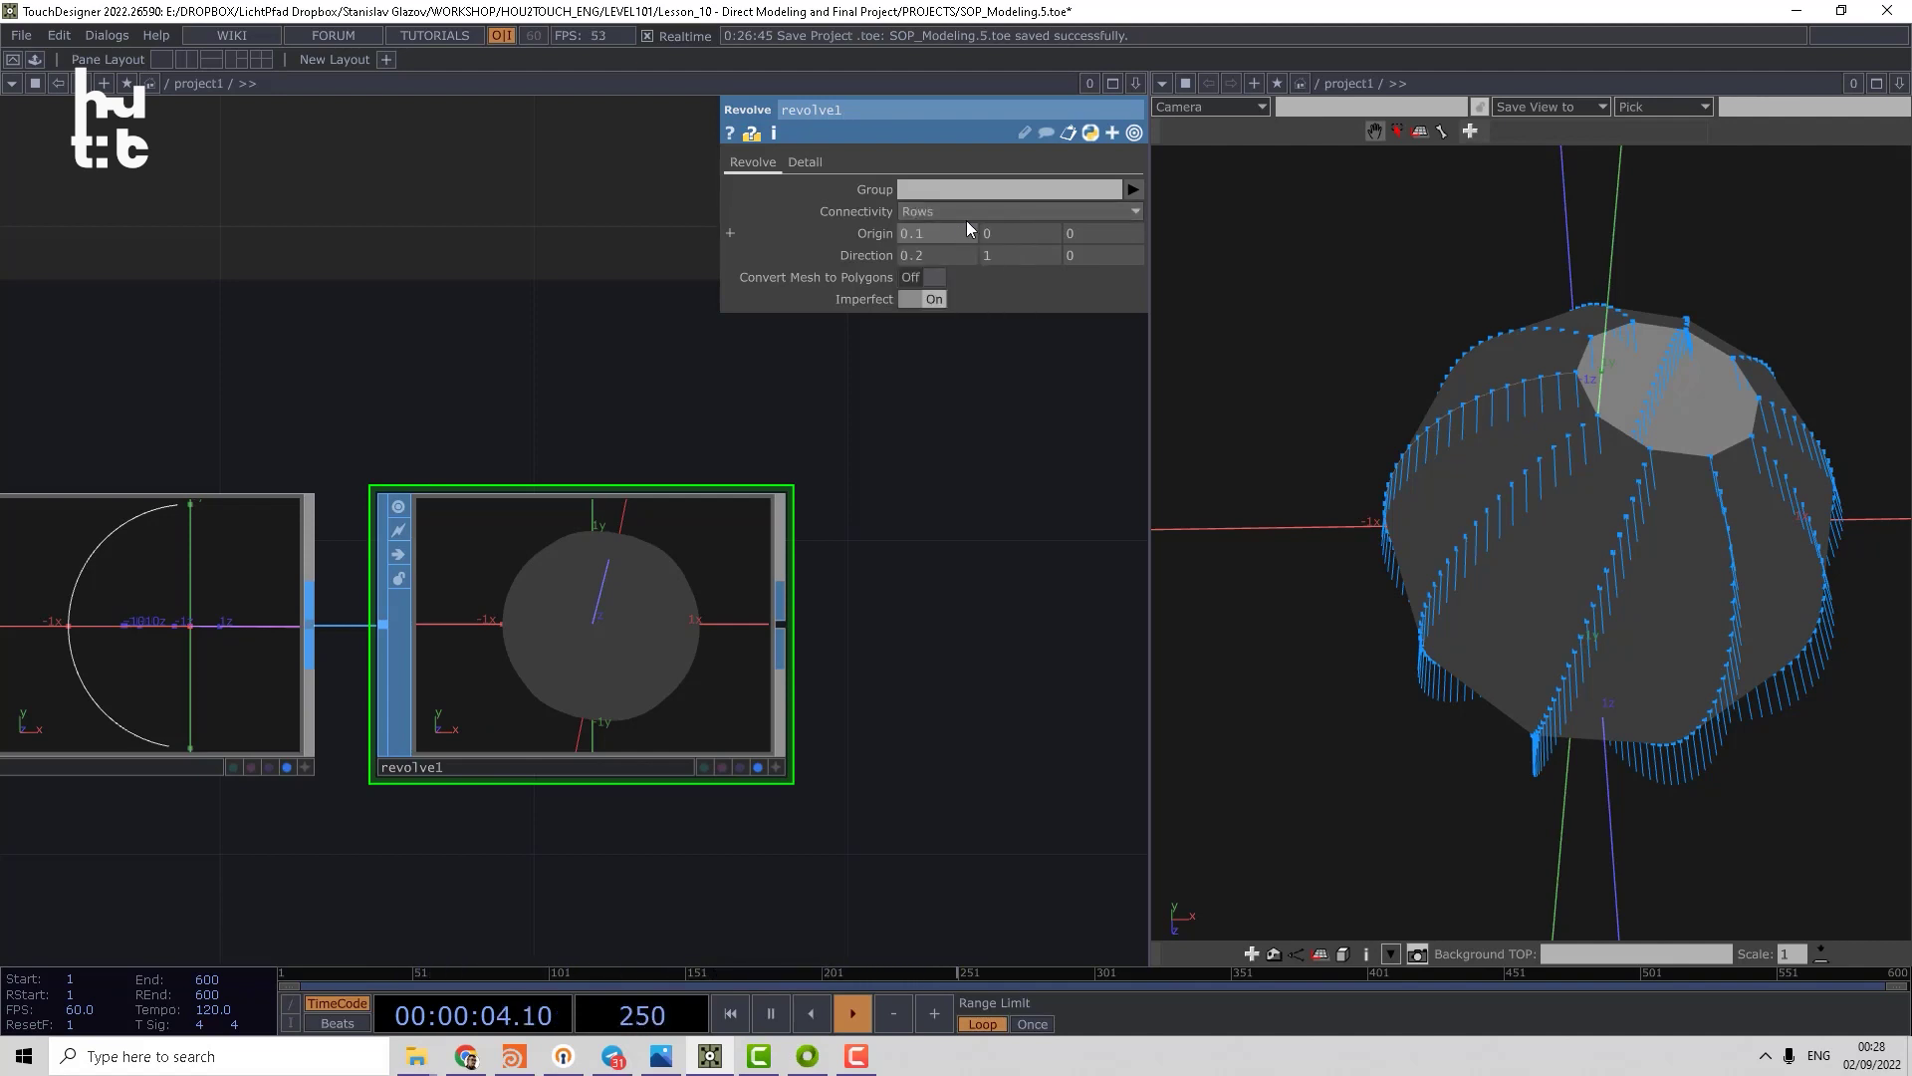
click(948, 251)
click(965, 211)
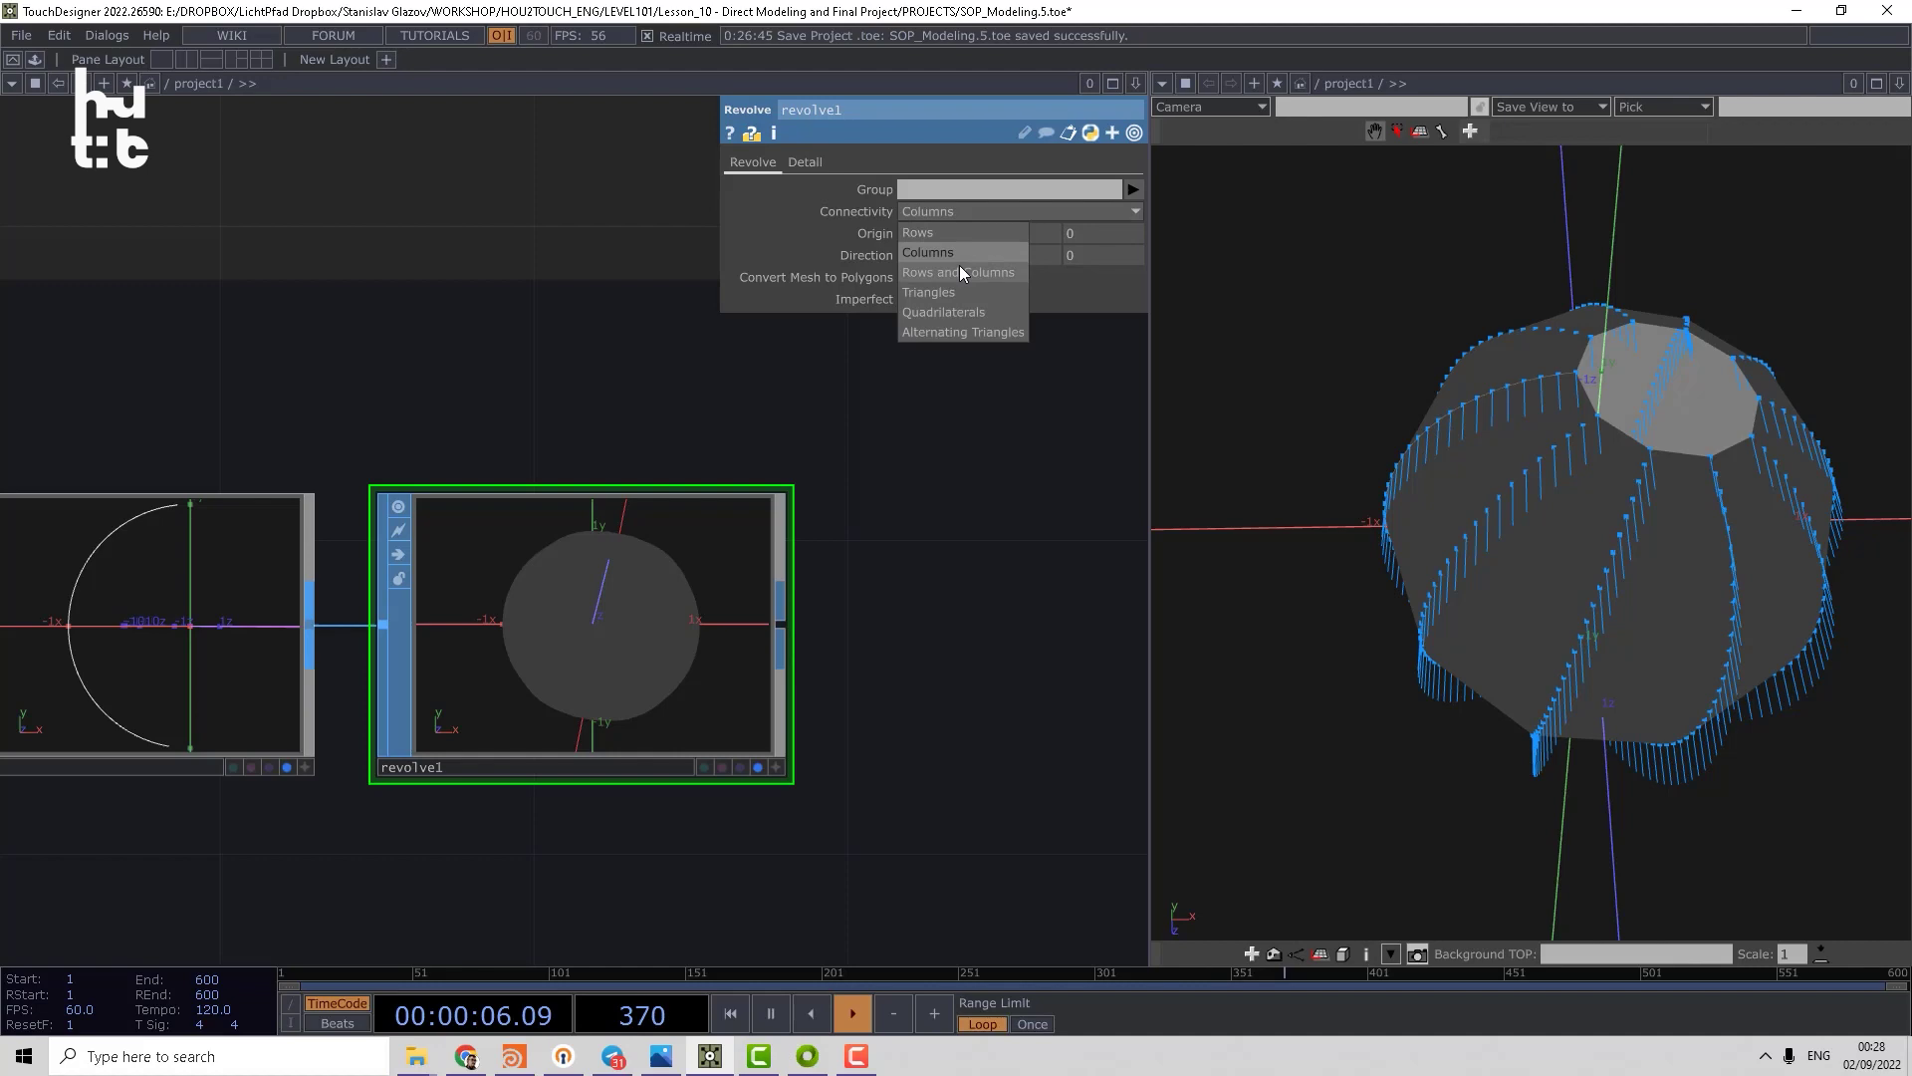
click(959, 273)
click(972, 211)
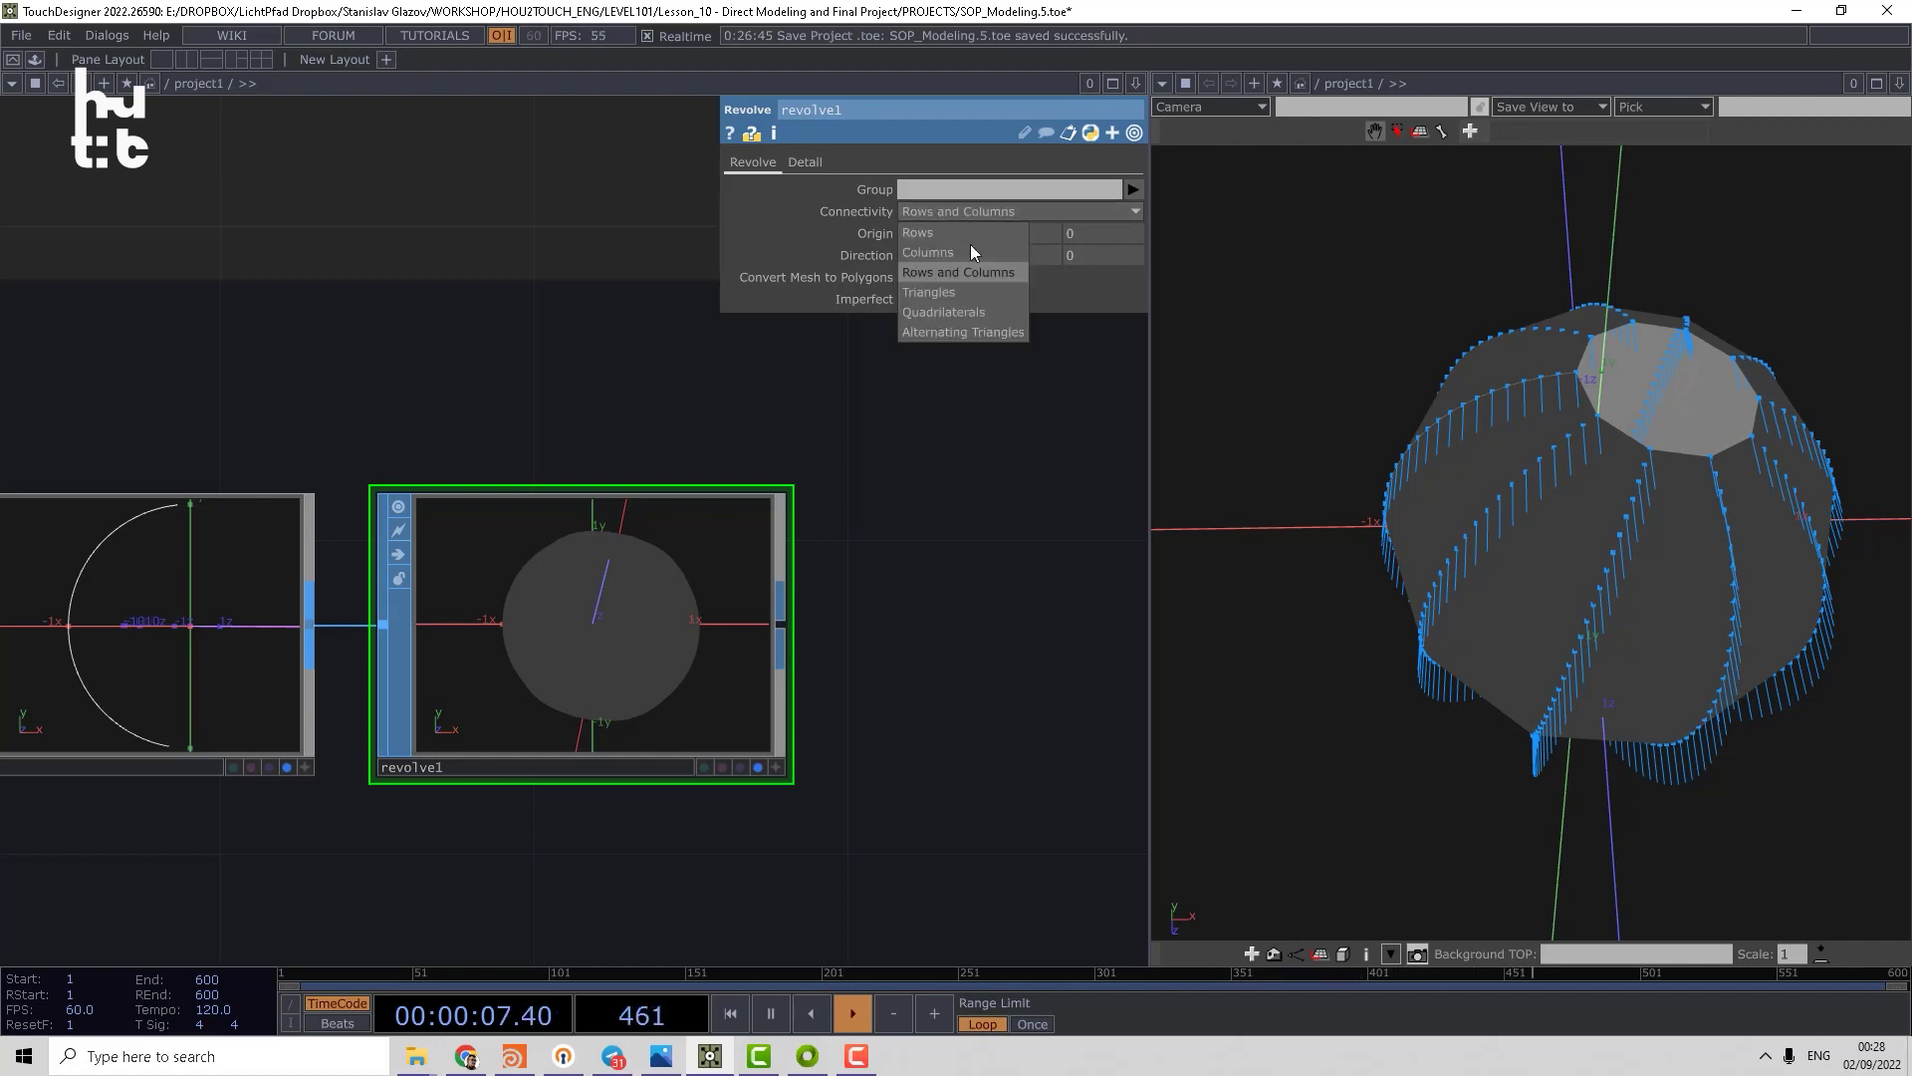
click(958, 293)
- View the triangulated shell in wireframe and reset Direction X to 0
key(w)
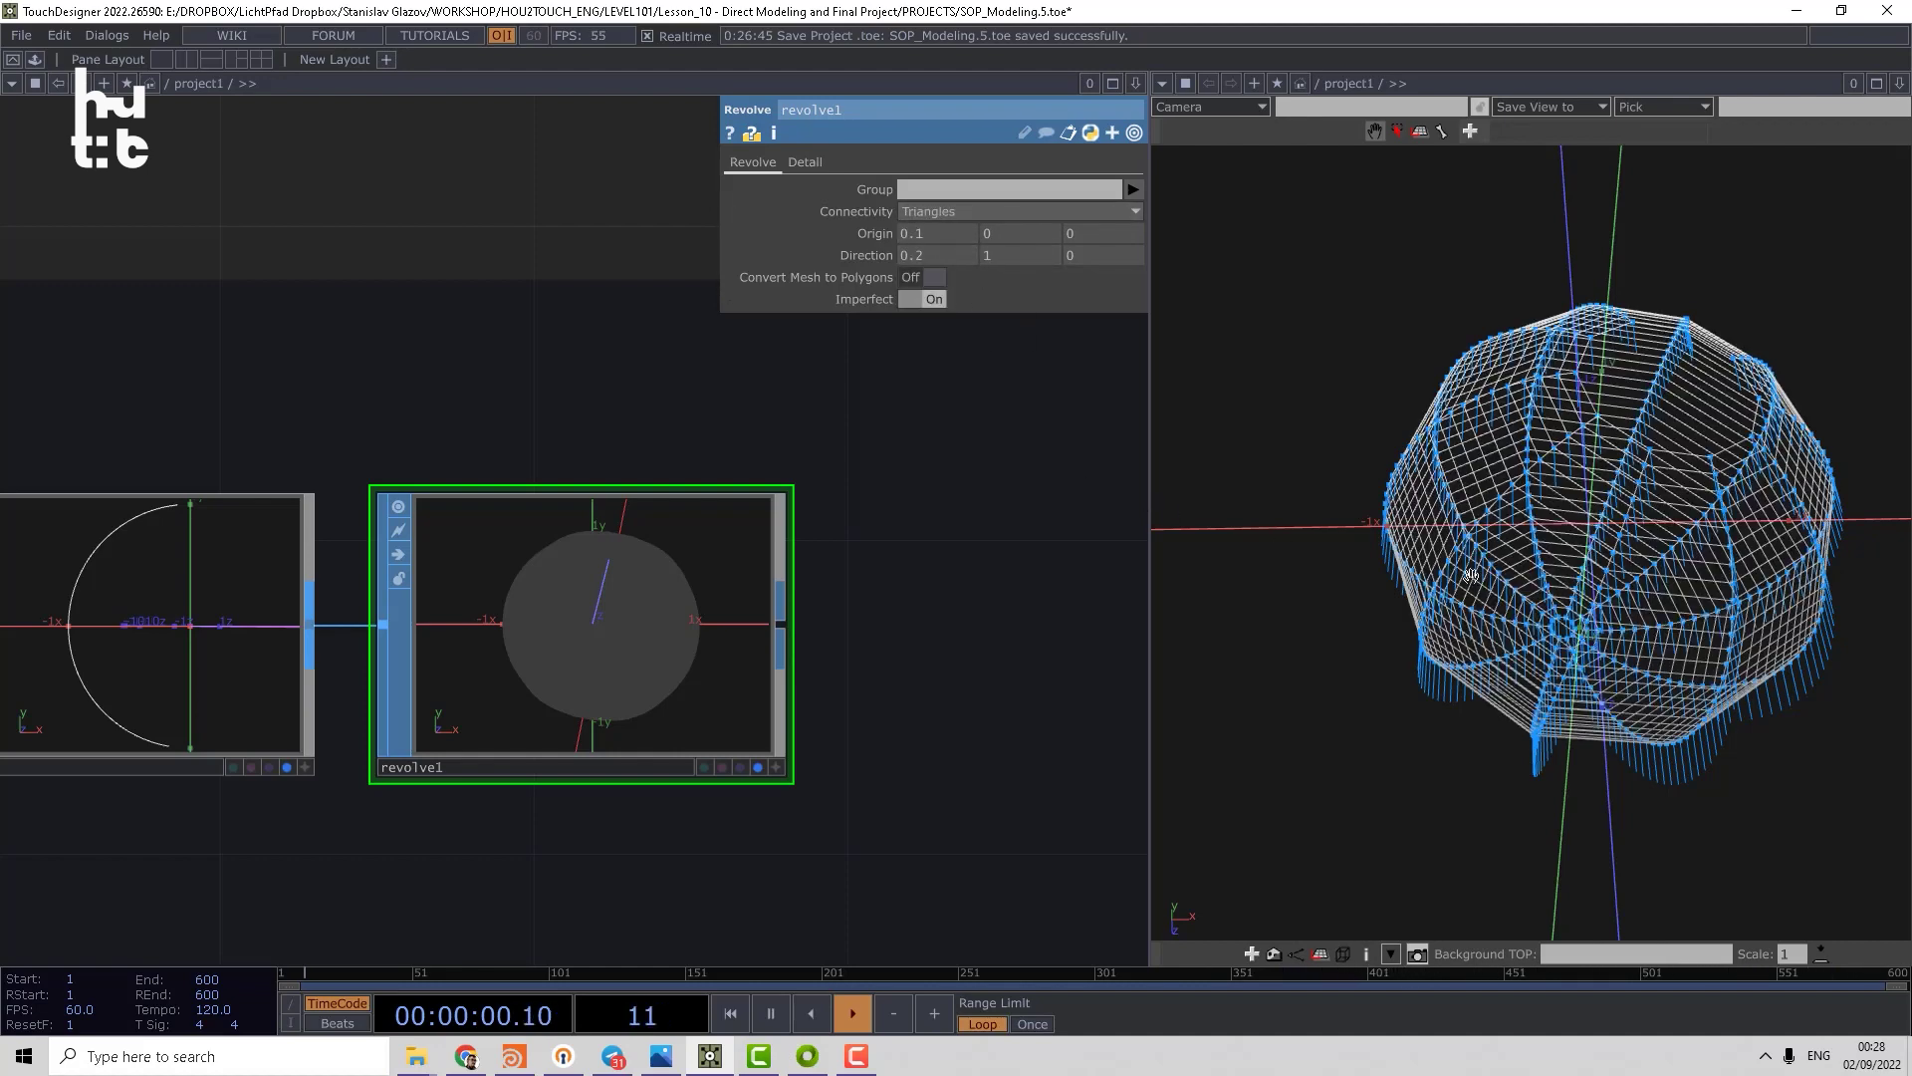
drag(1476, 579, 1466, 510)
drag(664, 547, 777, 542)
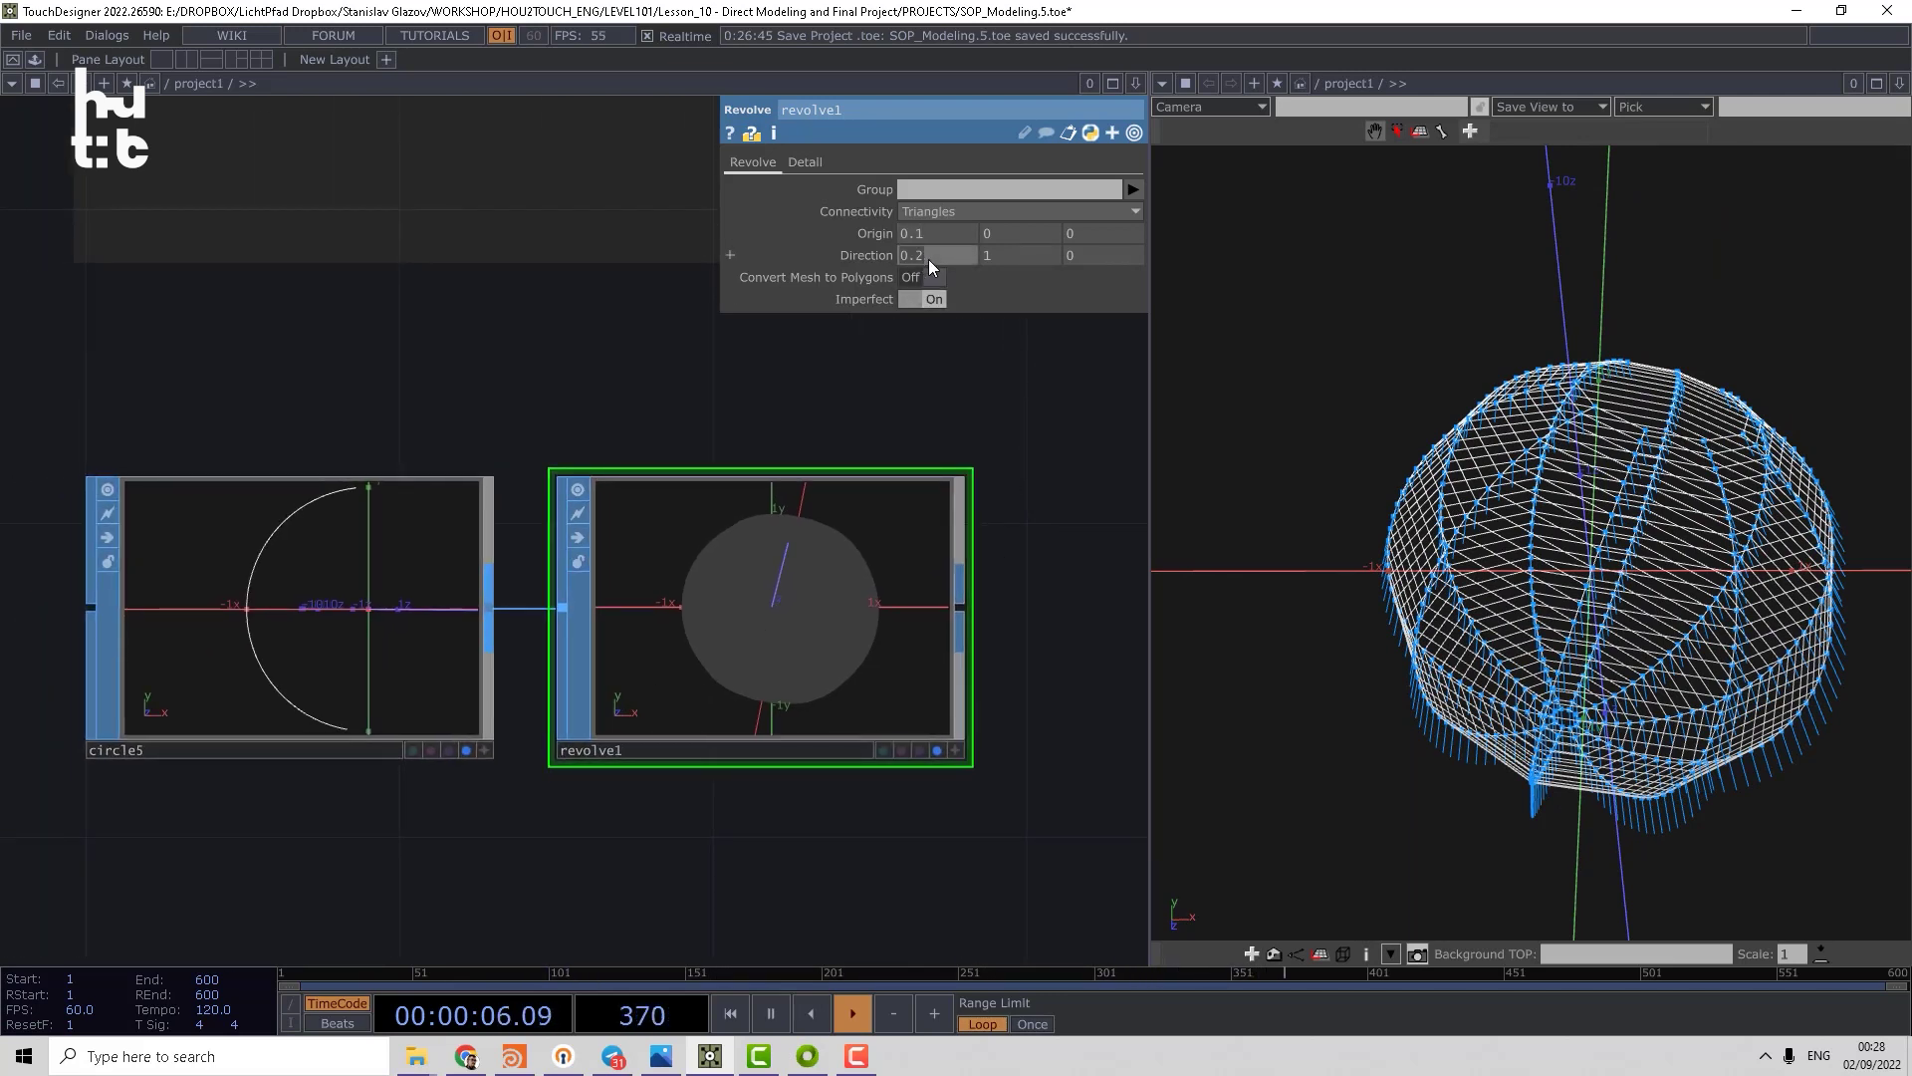
key(ctrl+z)
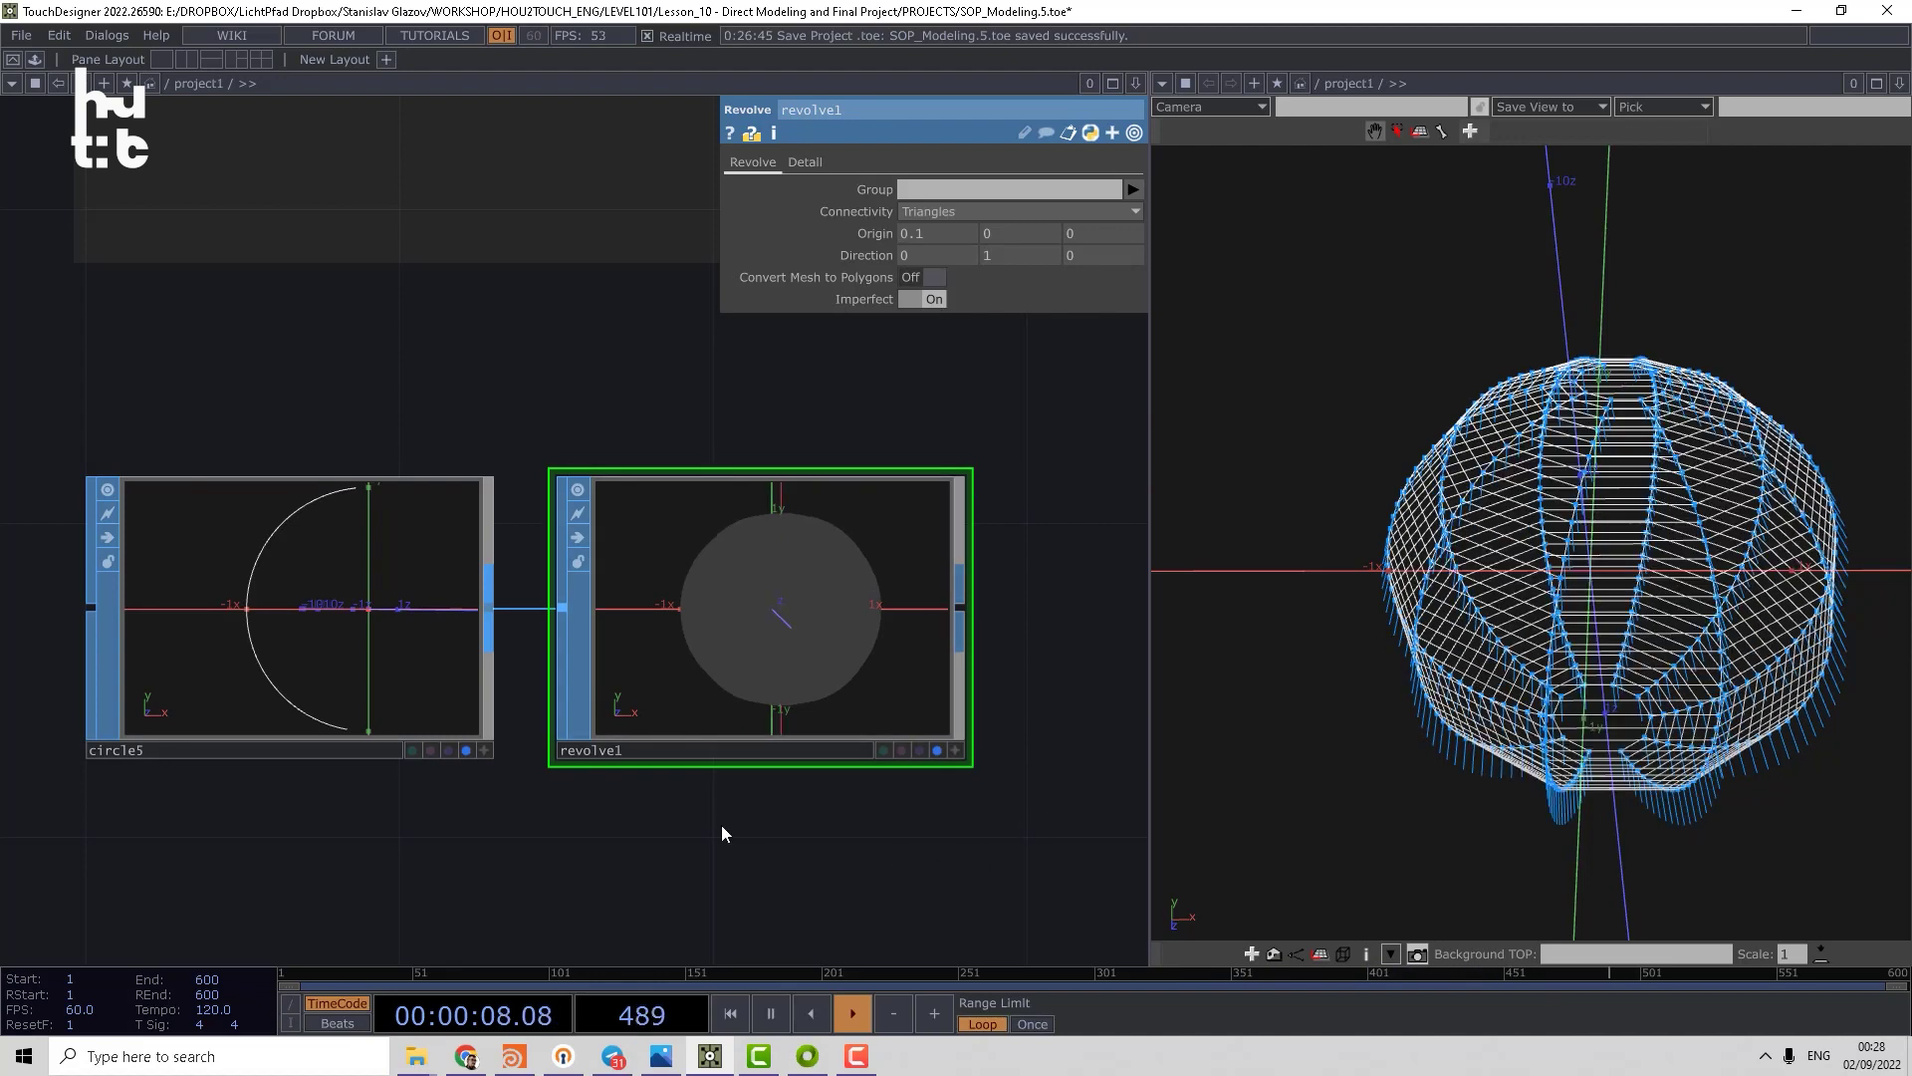
click(380, 669)
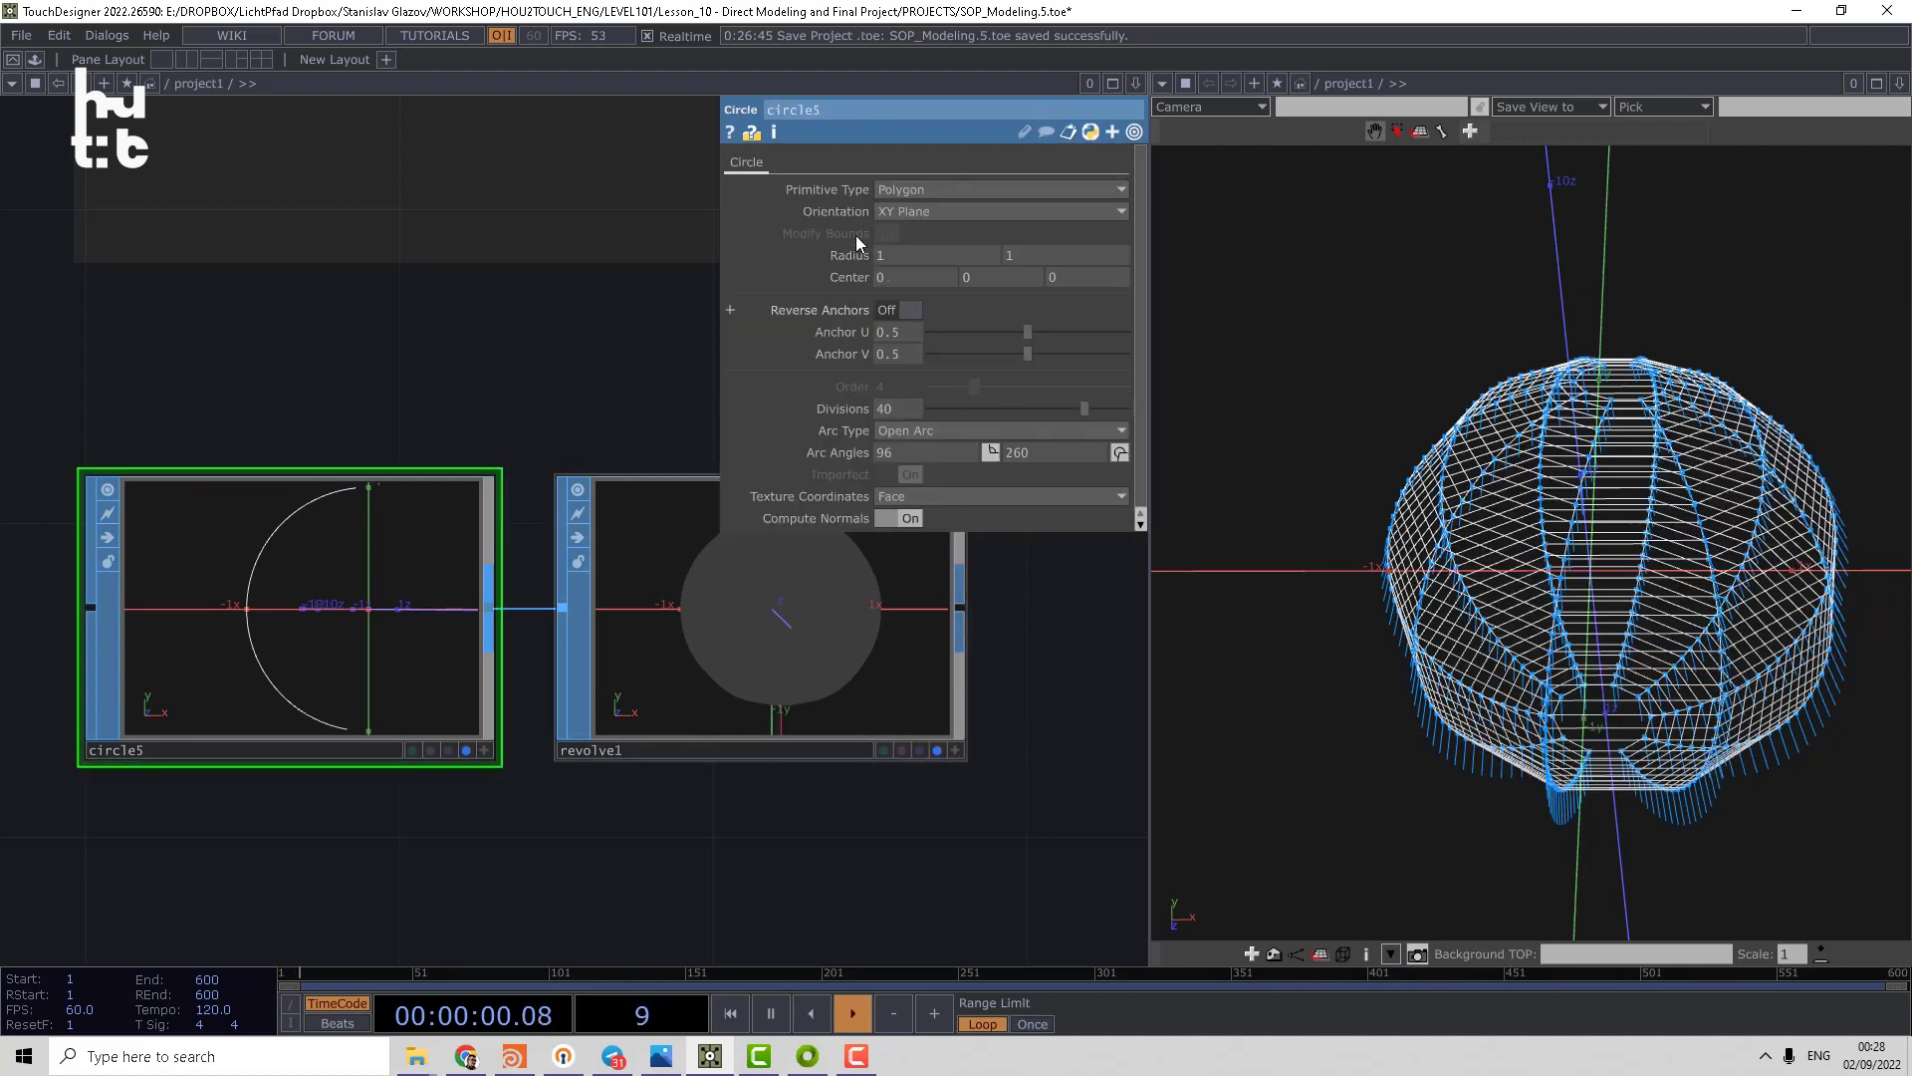
- Try NURBS Curve and then Bezier Curve as circle5's primitive type
click(912, 186)
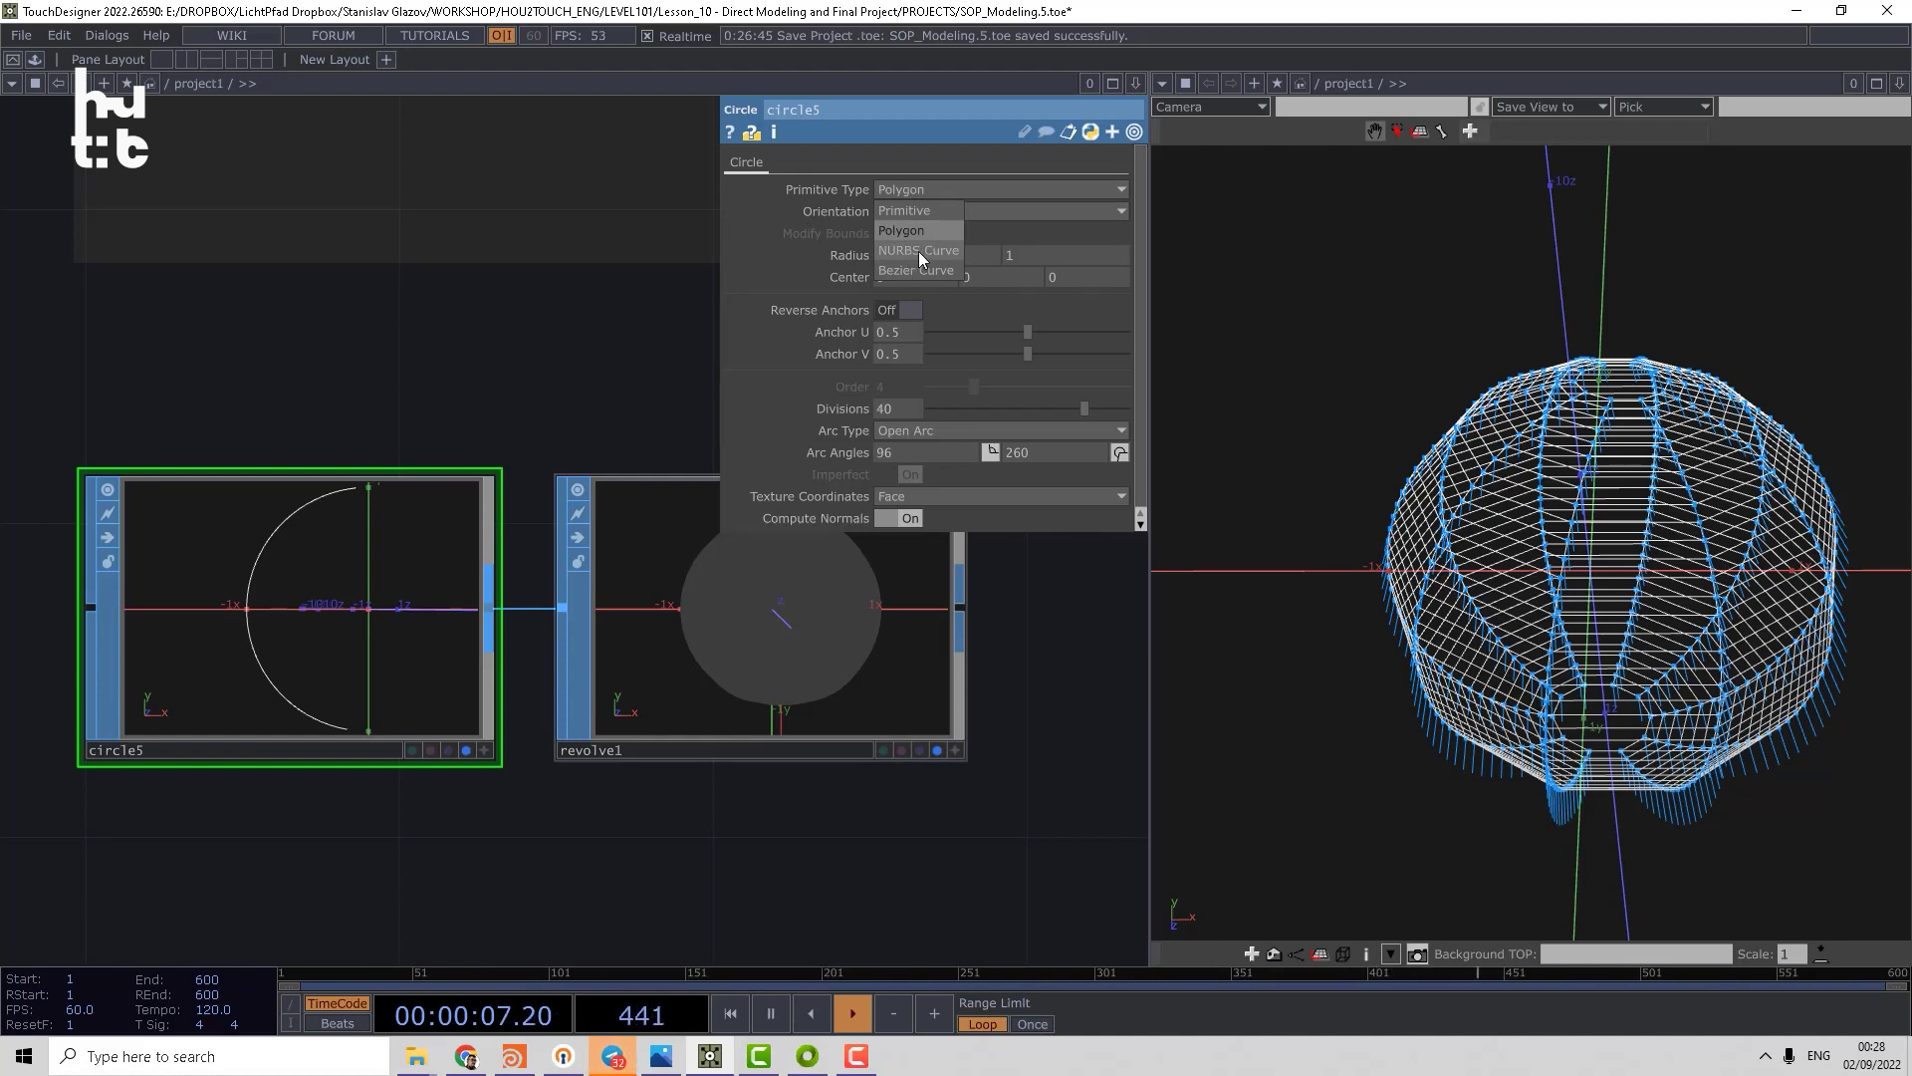
click(919, 251)
click(934, 200)
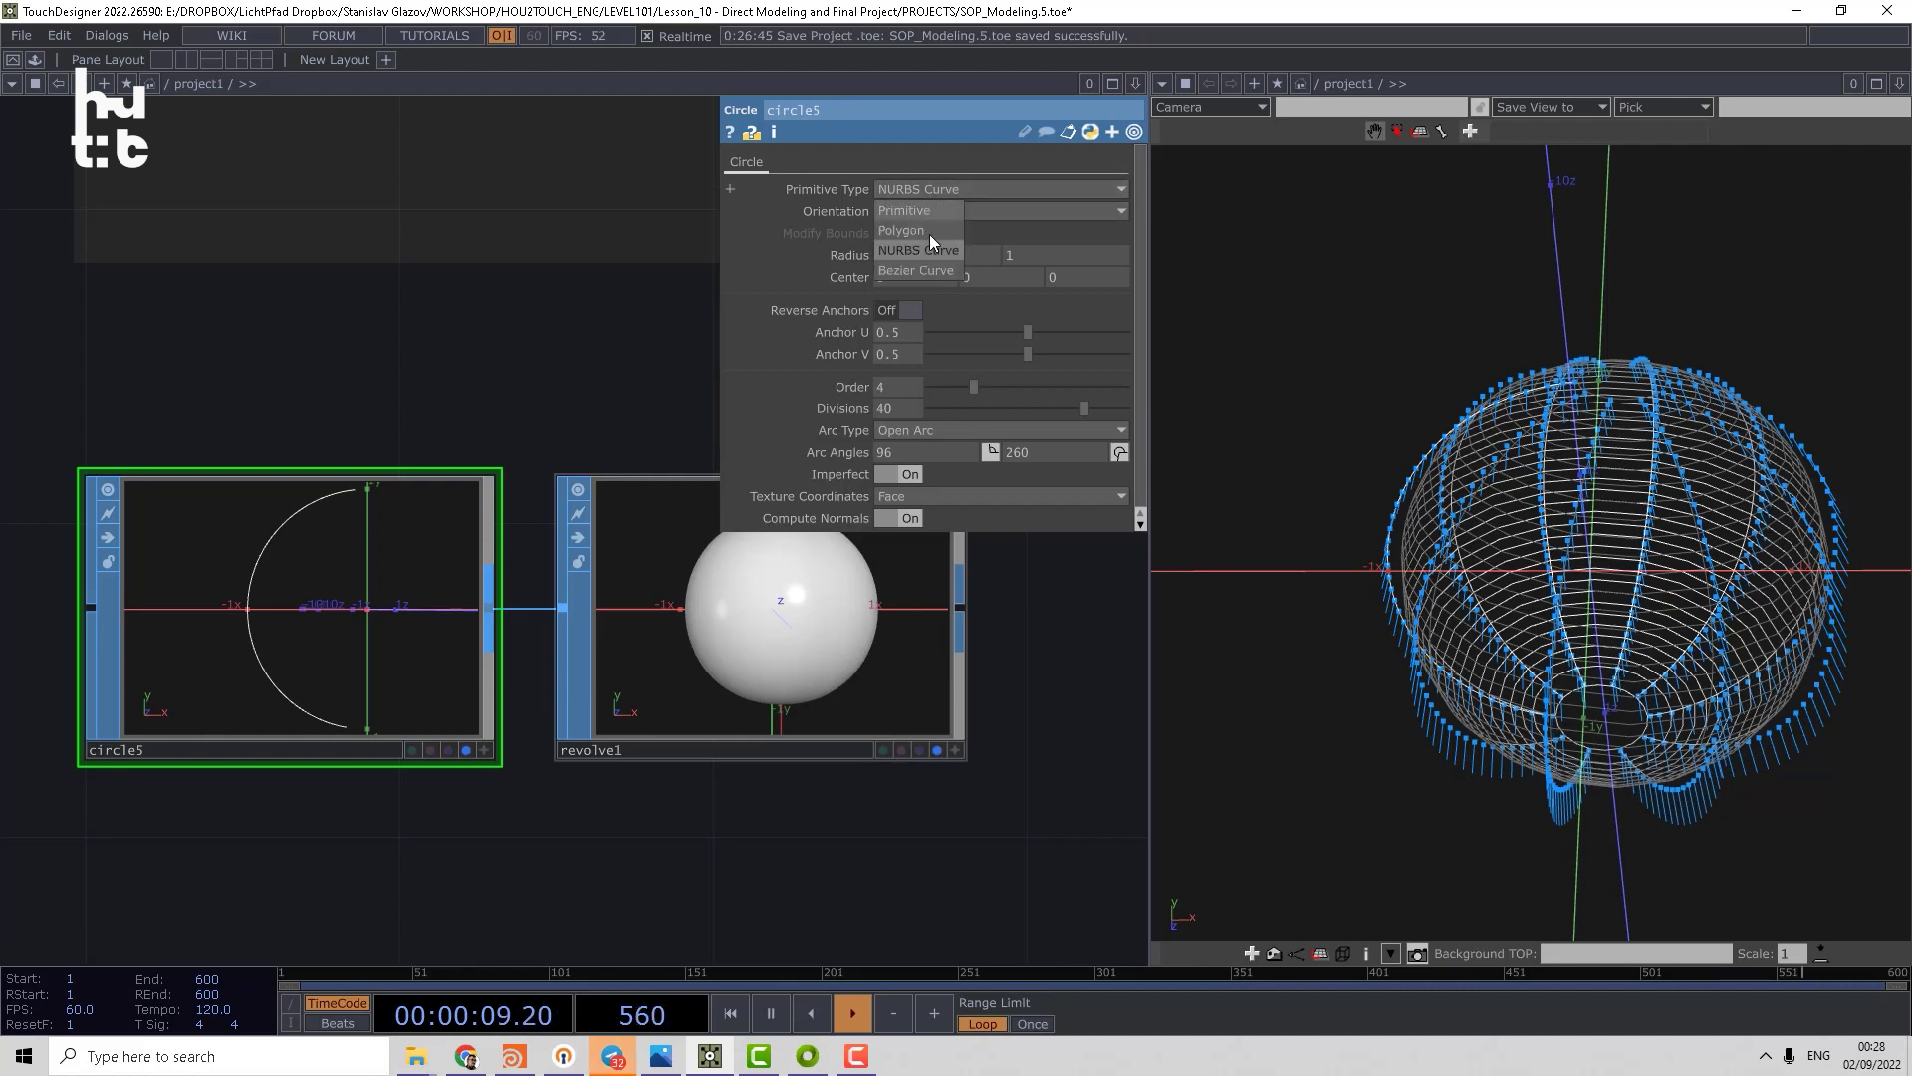
click(922, 269)
- Check the viewer's display options and review the revolve1 and circle5 settings
right_click(1383, 380)
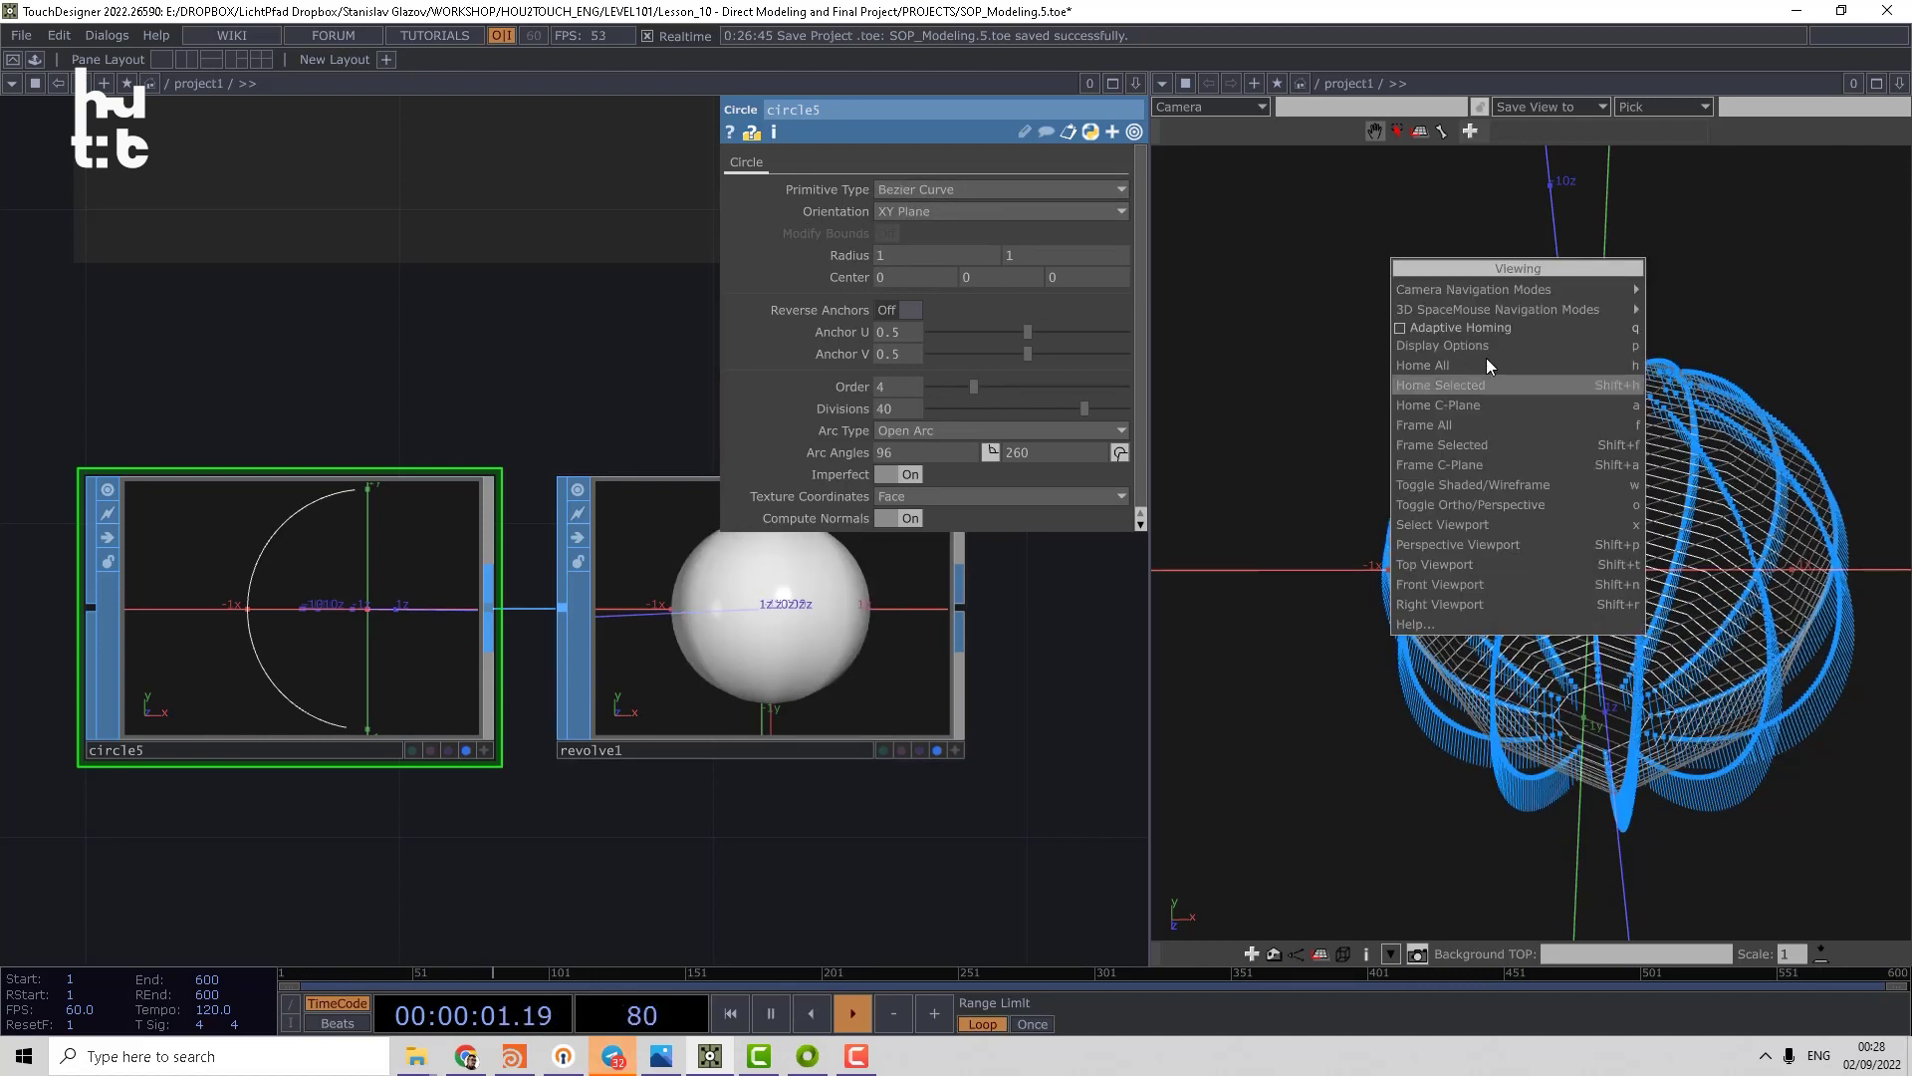
click(1461, 346)
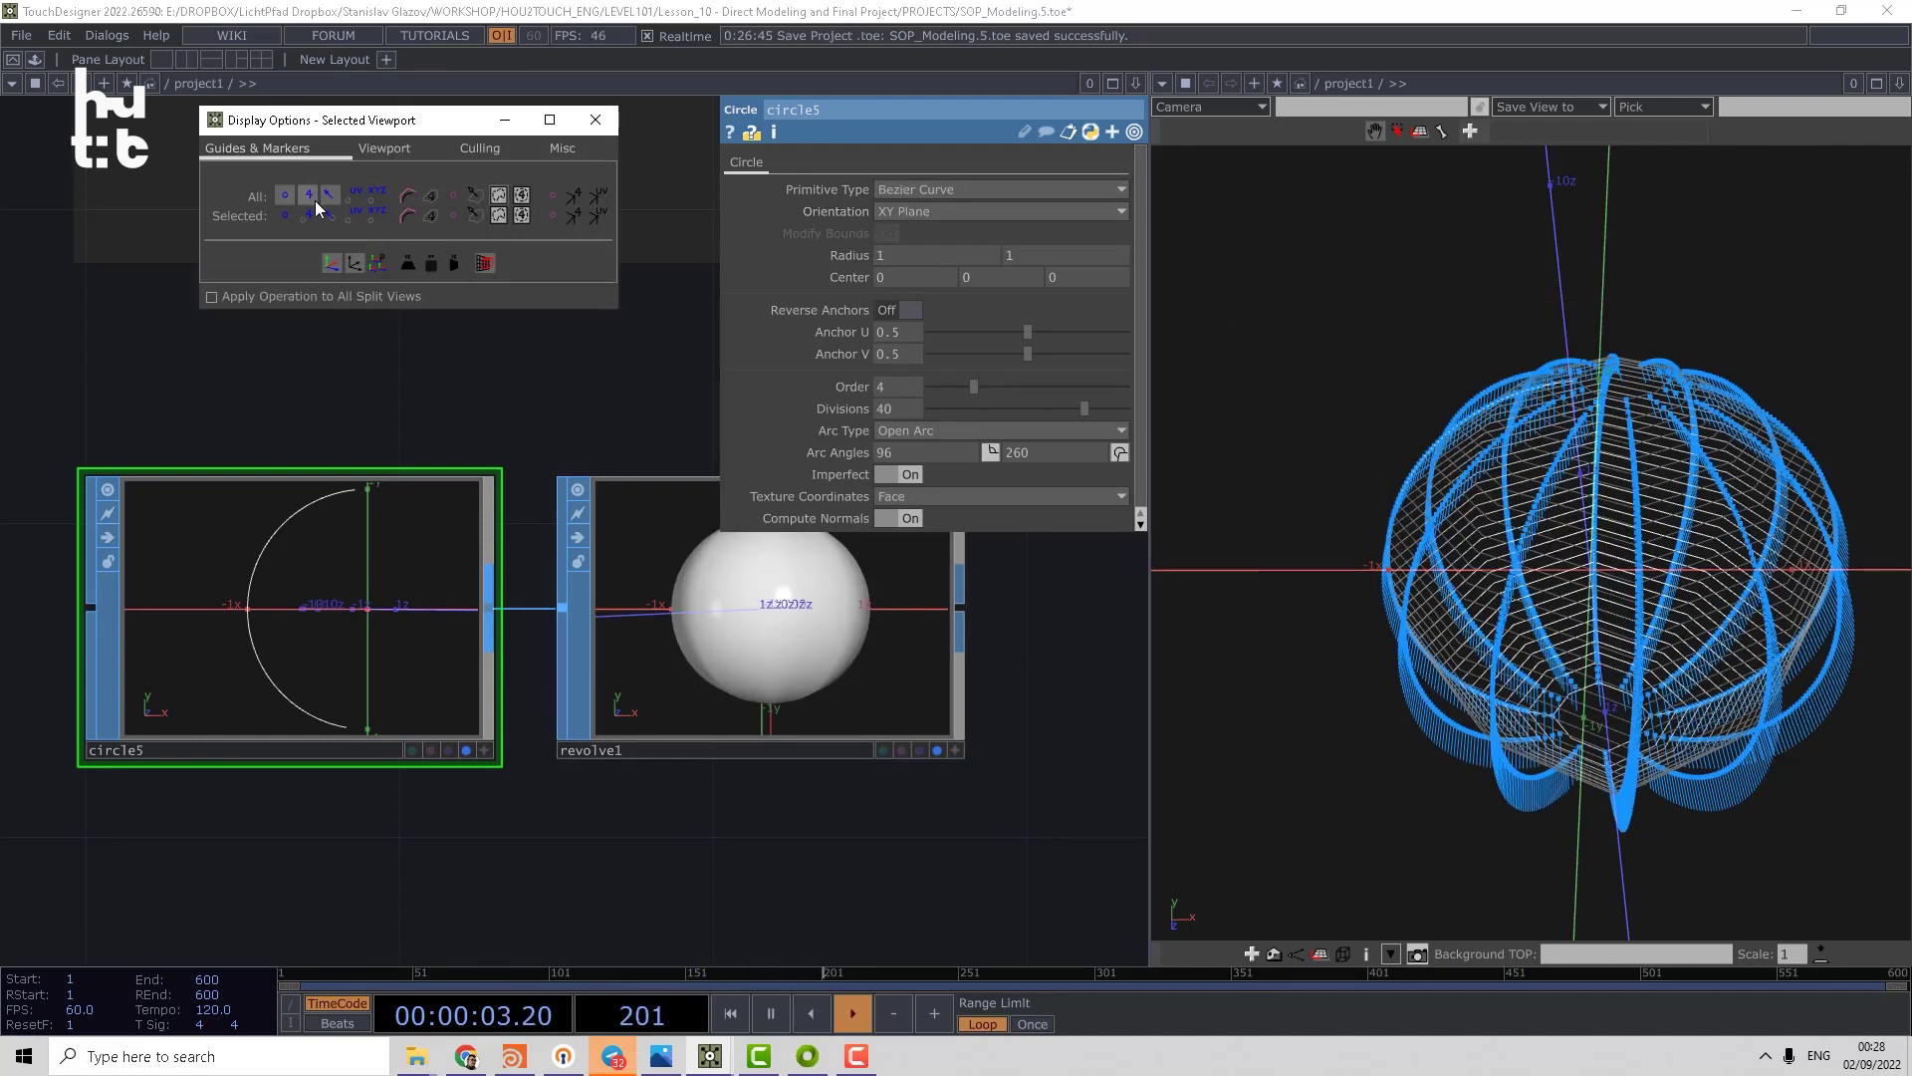
click(595, 120)
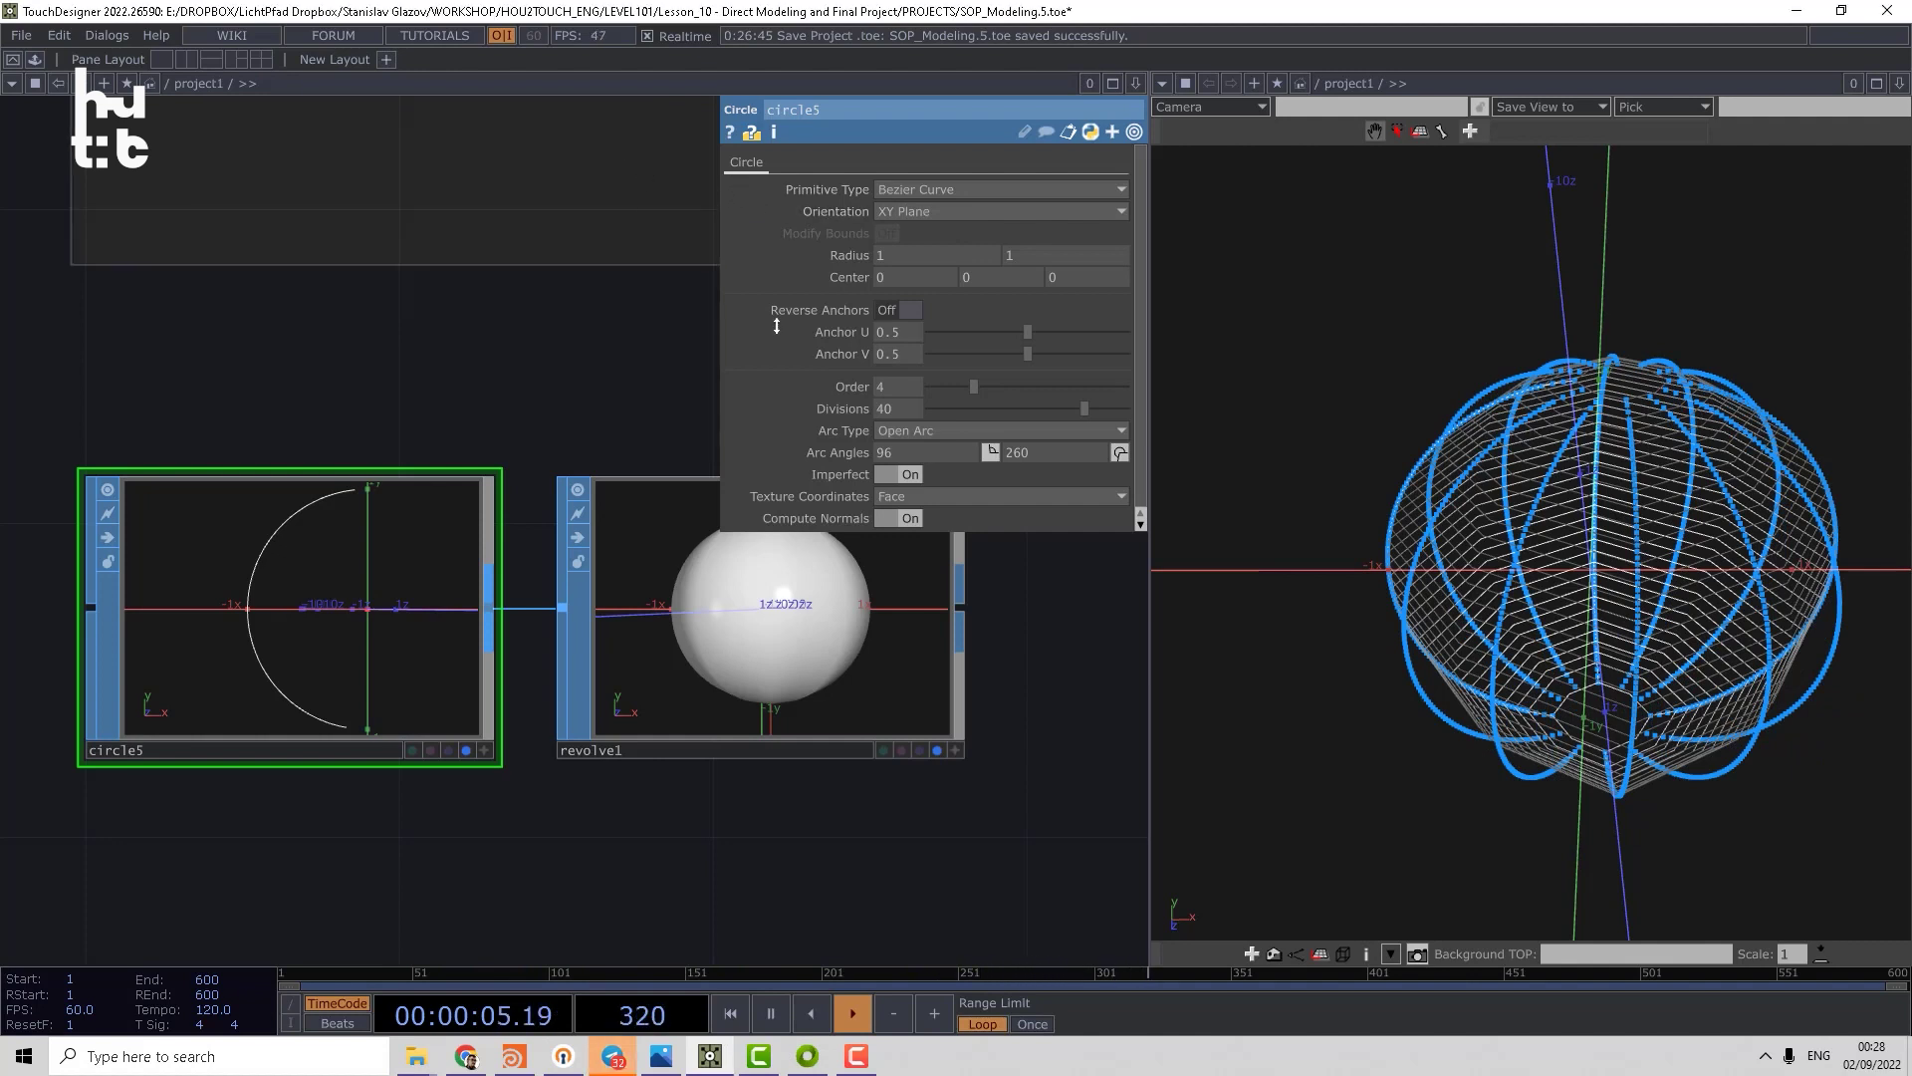
drag(834, 638, 691, 665)
click(690, 665)
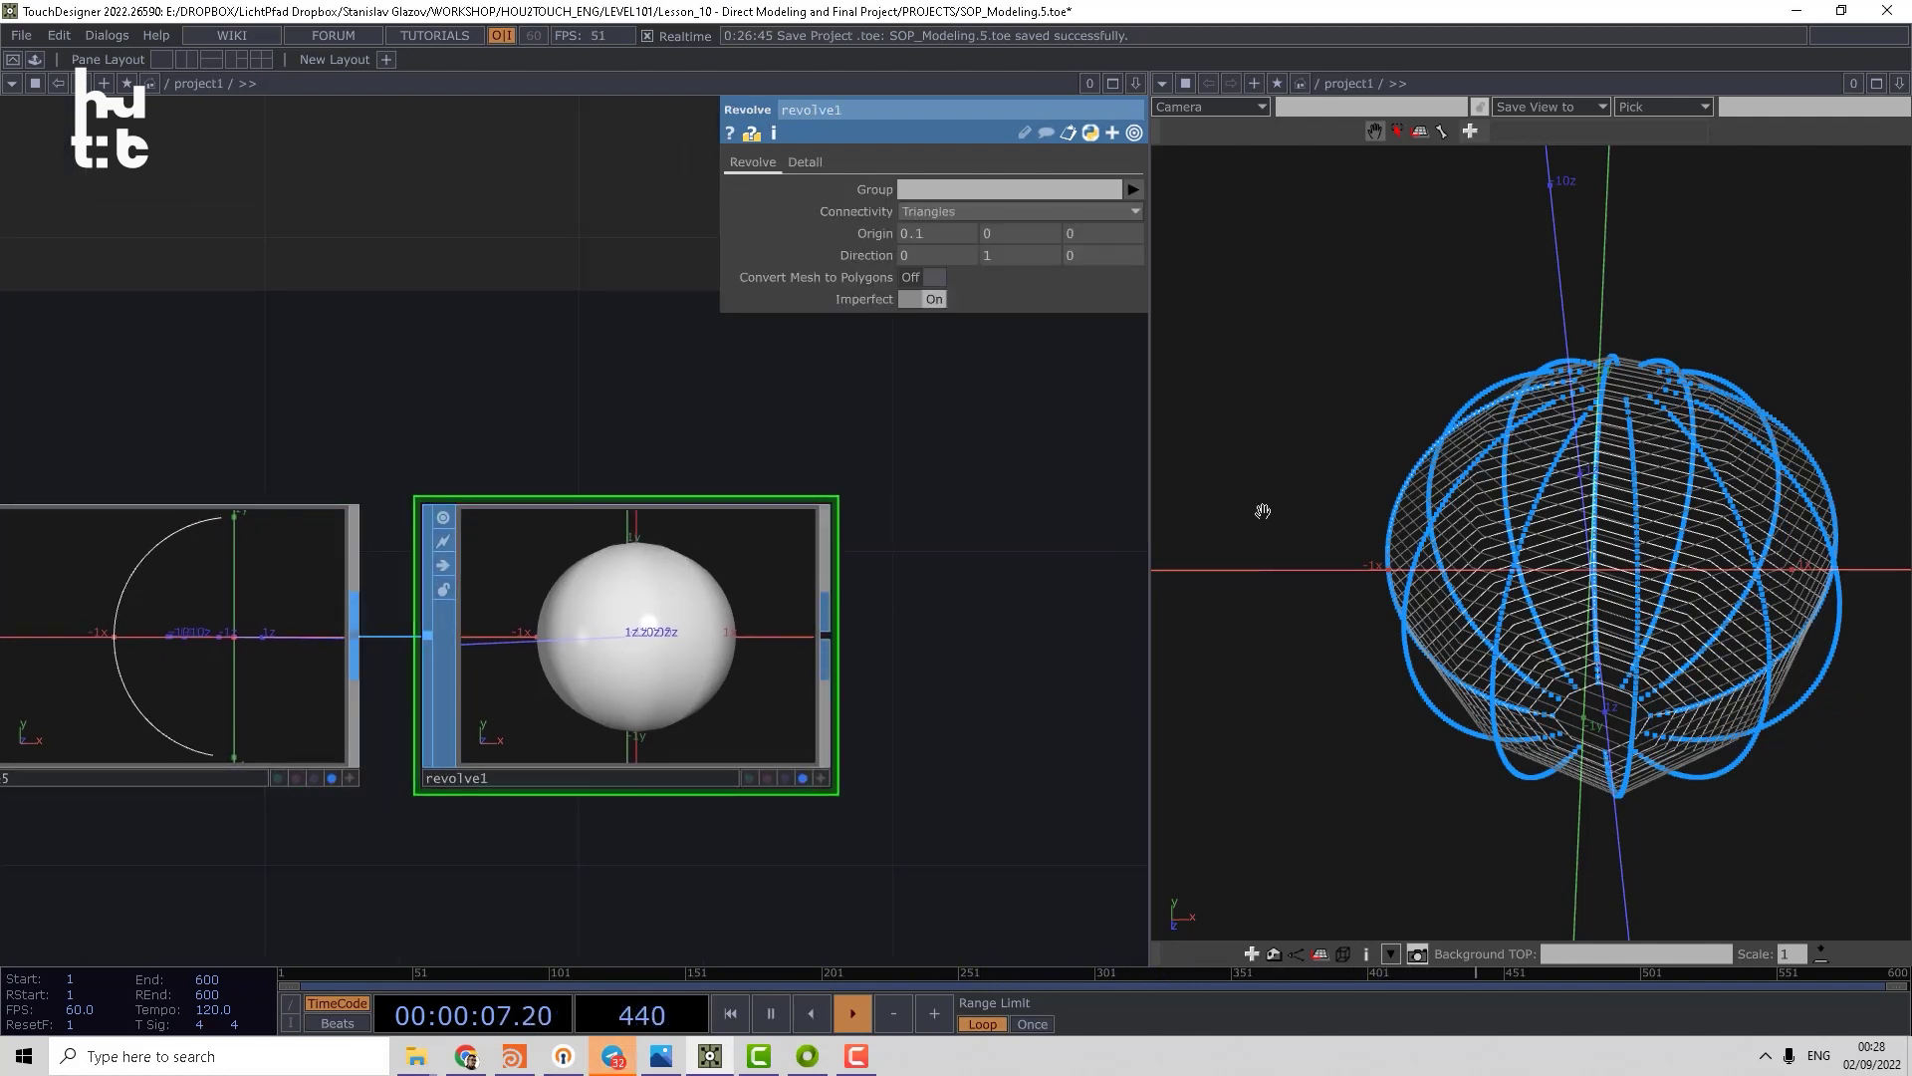
click(271, 549)
- Set circle5 to NURBS Curve so the revolved sphere renders smooth
click(944, 190)
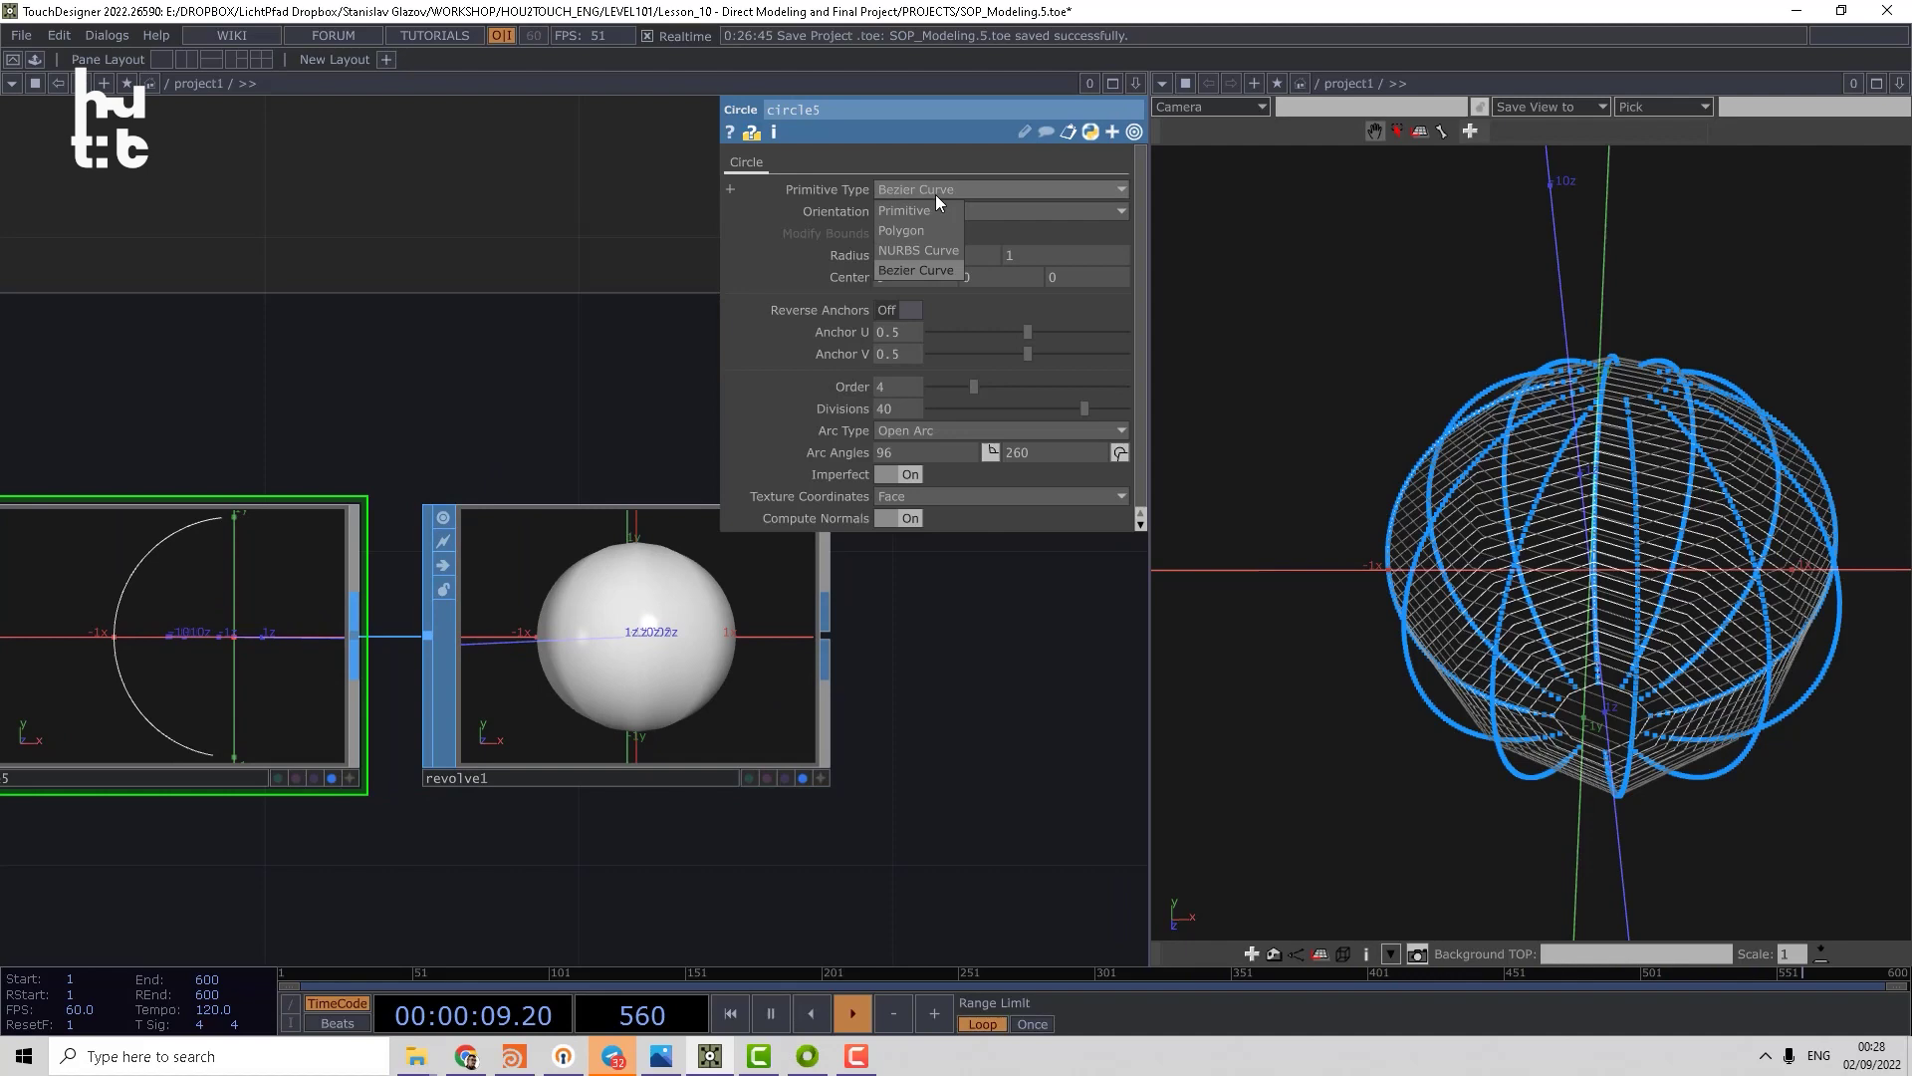
click(919, 249)
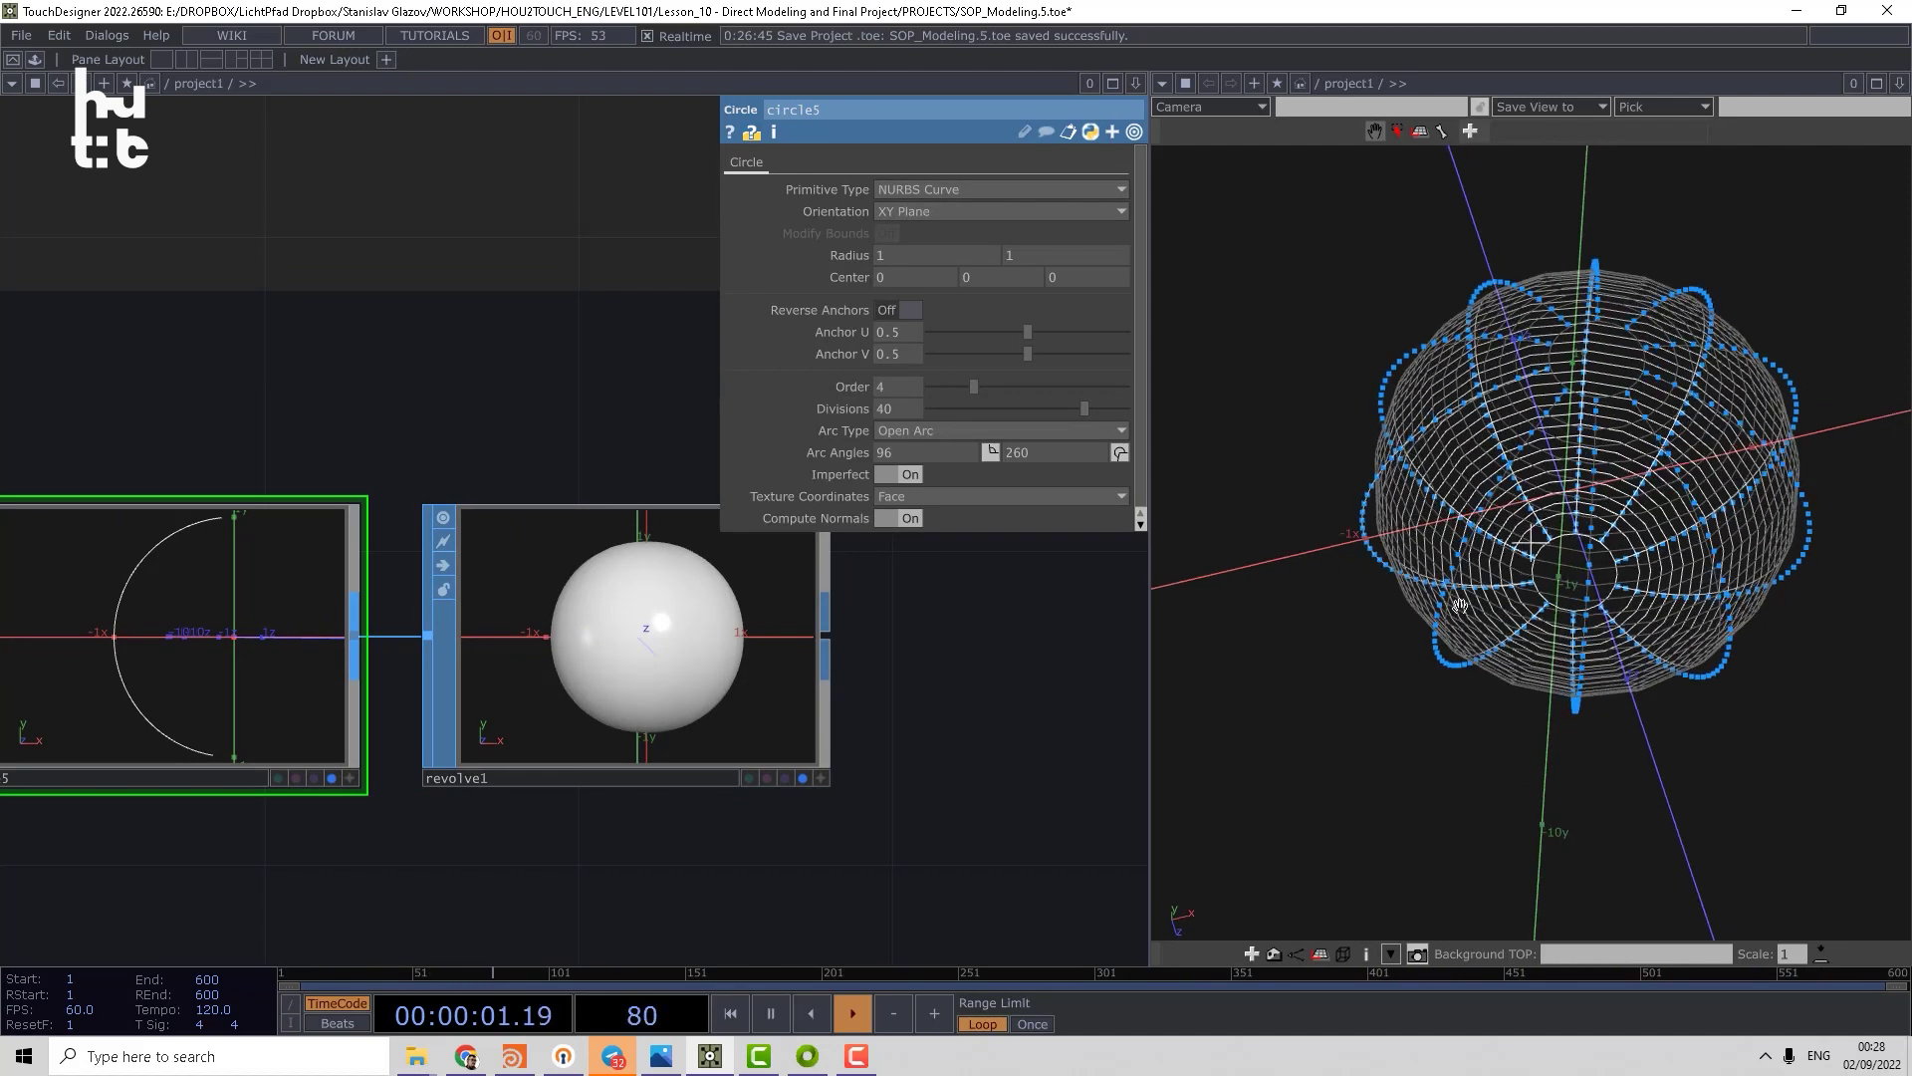
mouse_move(1426, 570)
mouse_down()
mouse_move(1472, 495)
mouse_move(1480, 553)
mouse_up()
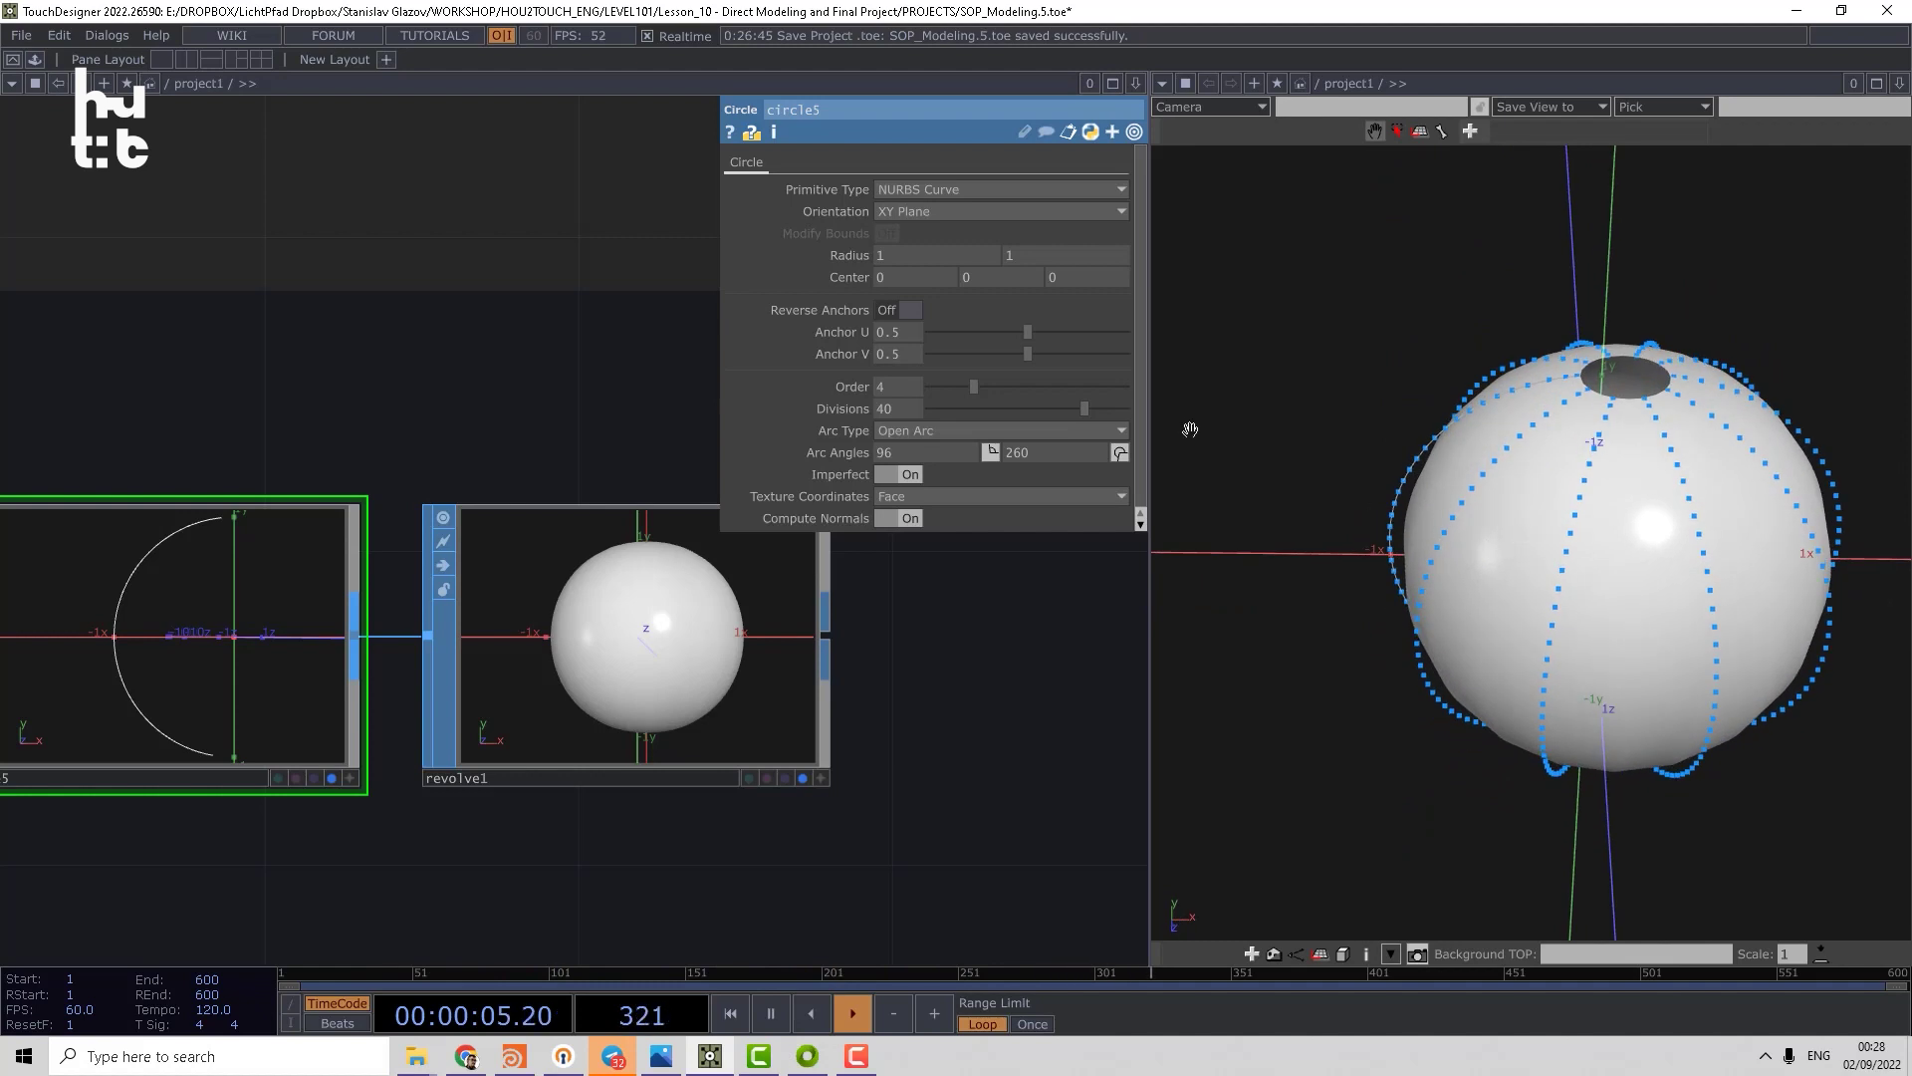
click(654, 590)
- Set revolve1 Connectivity to Columns, comparing Imperfect off and on but keeping it on
click(968, 215)
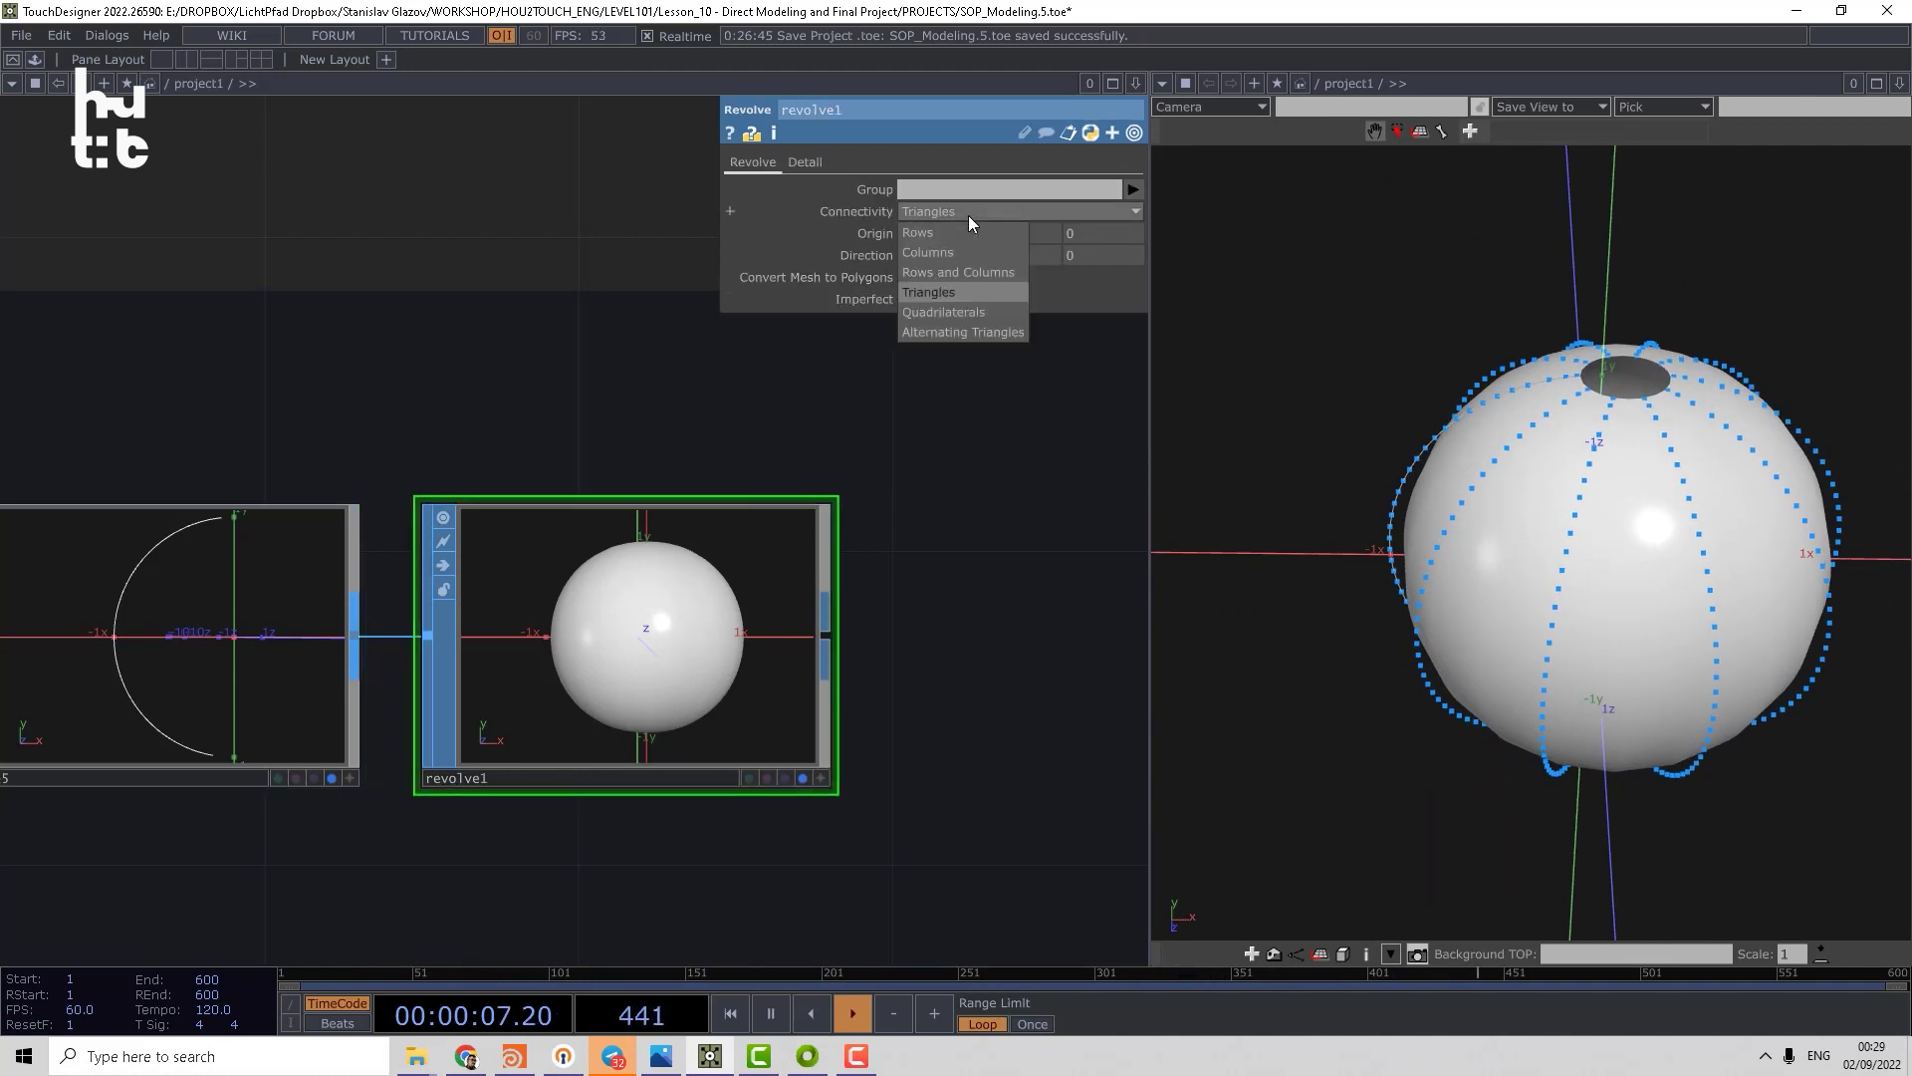
click(961, 232)
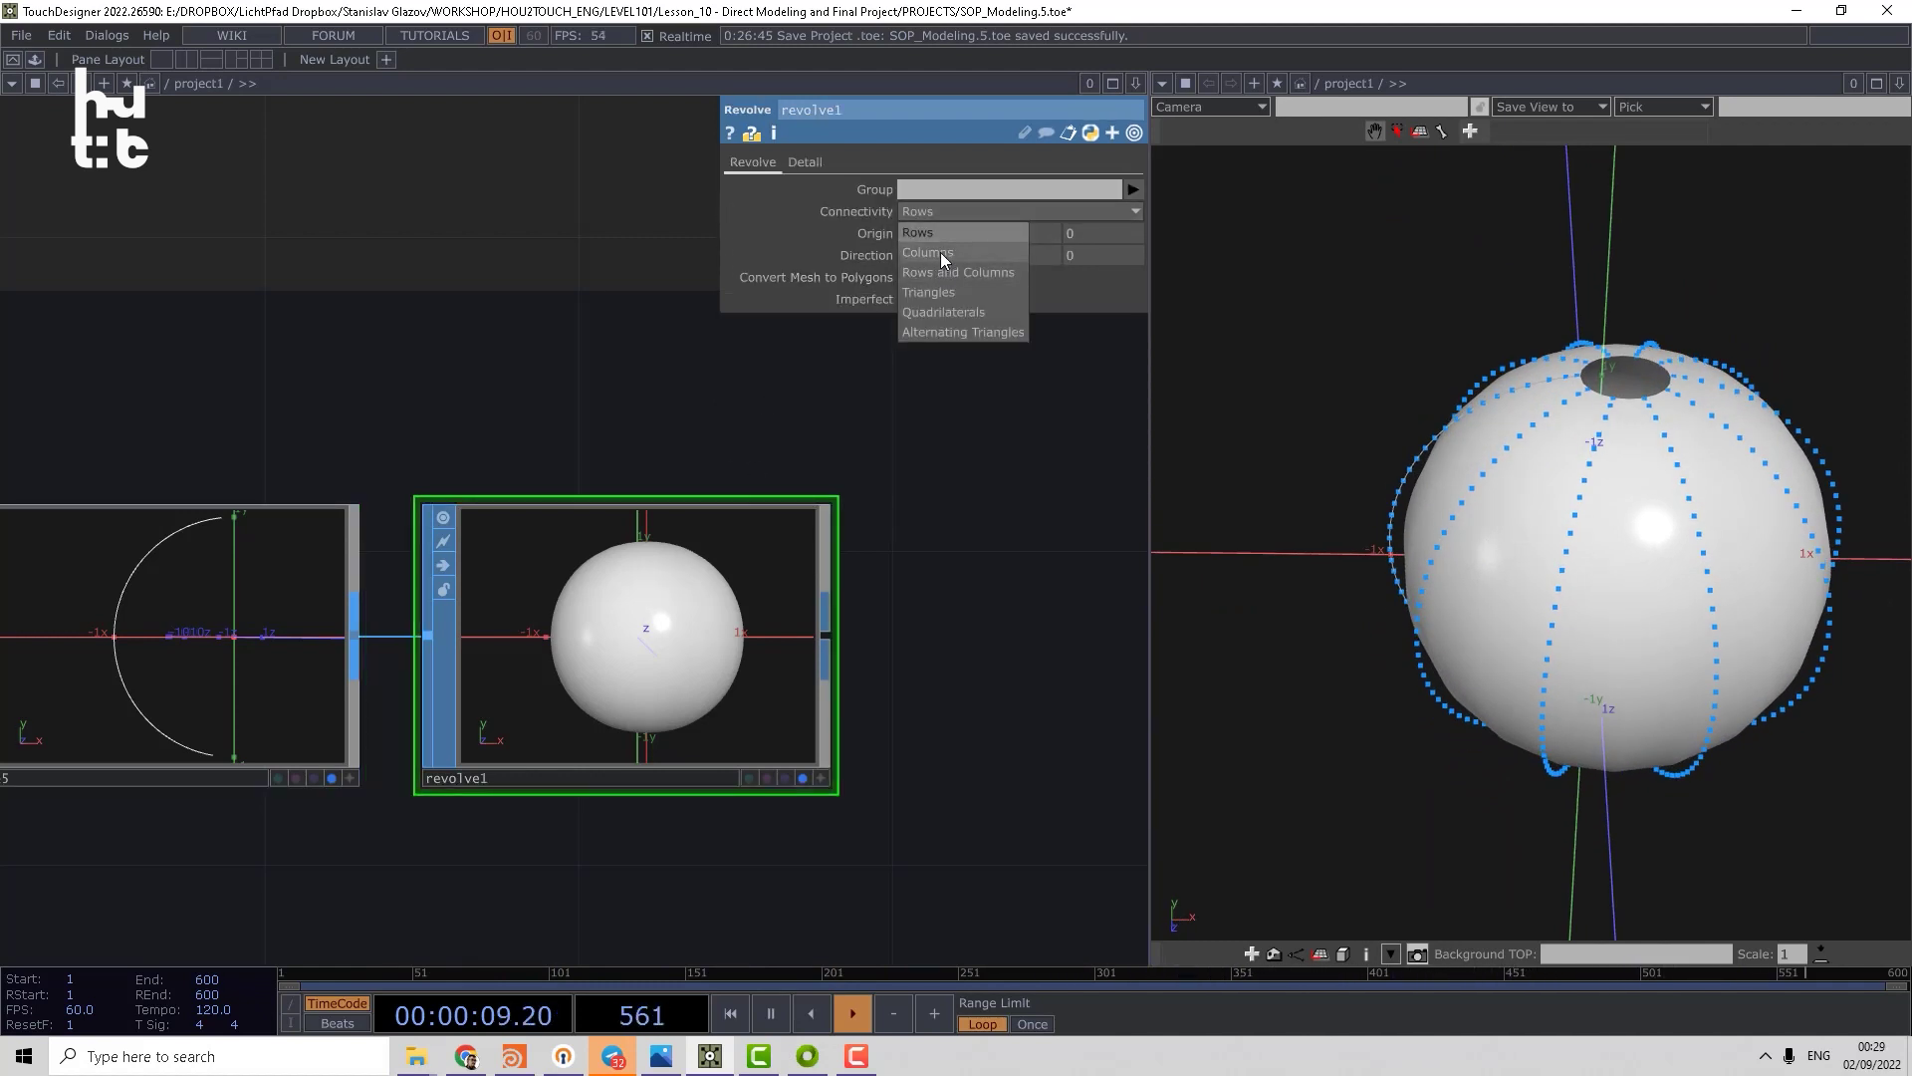
click(939, 253)
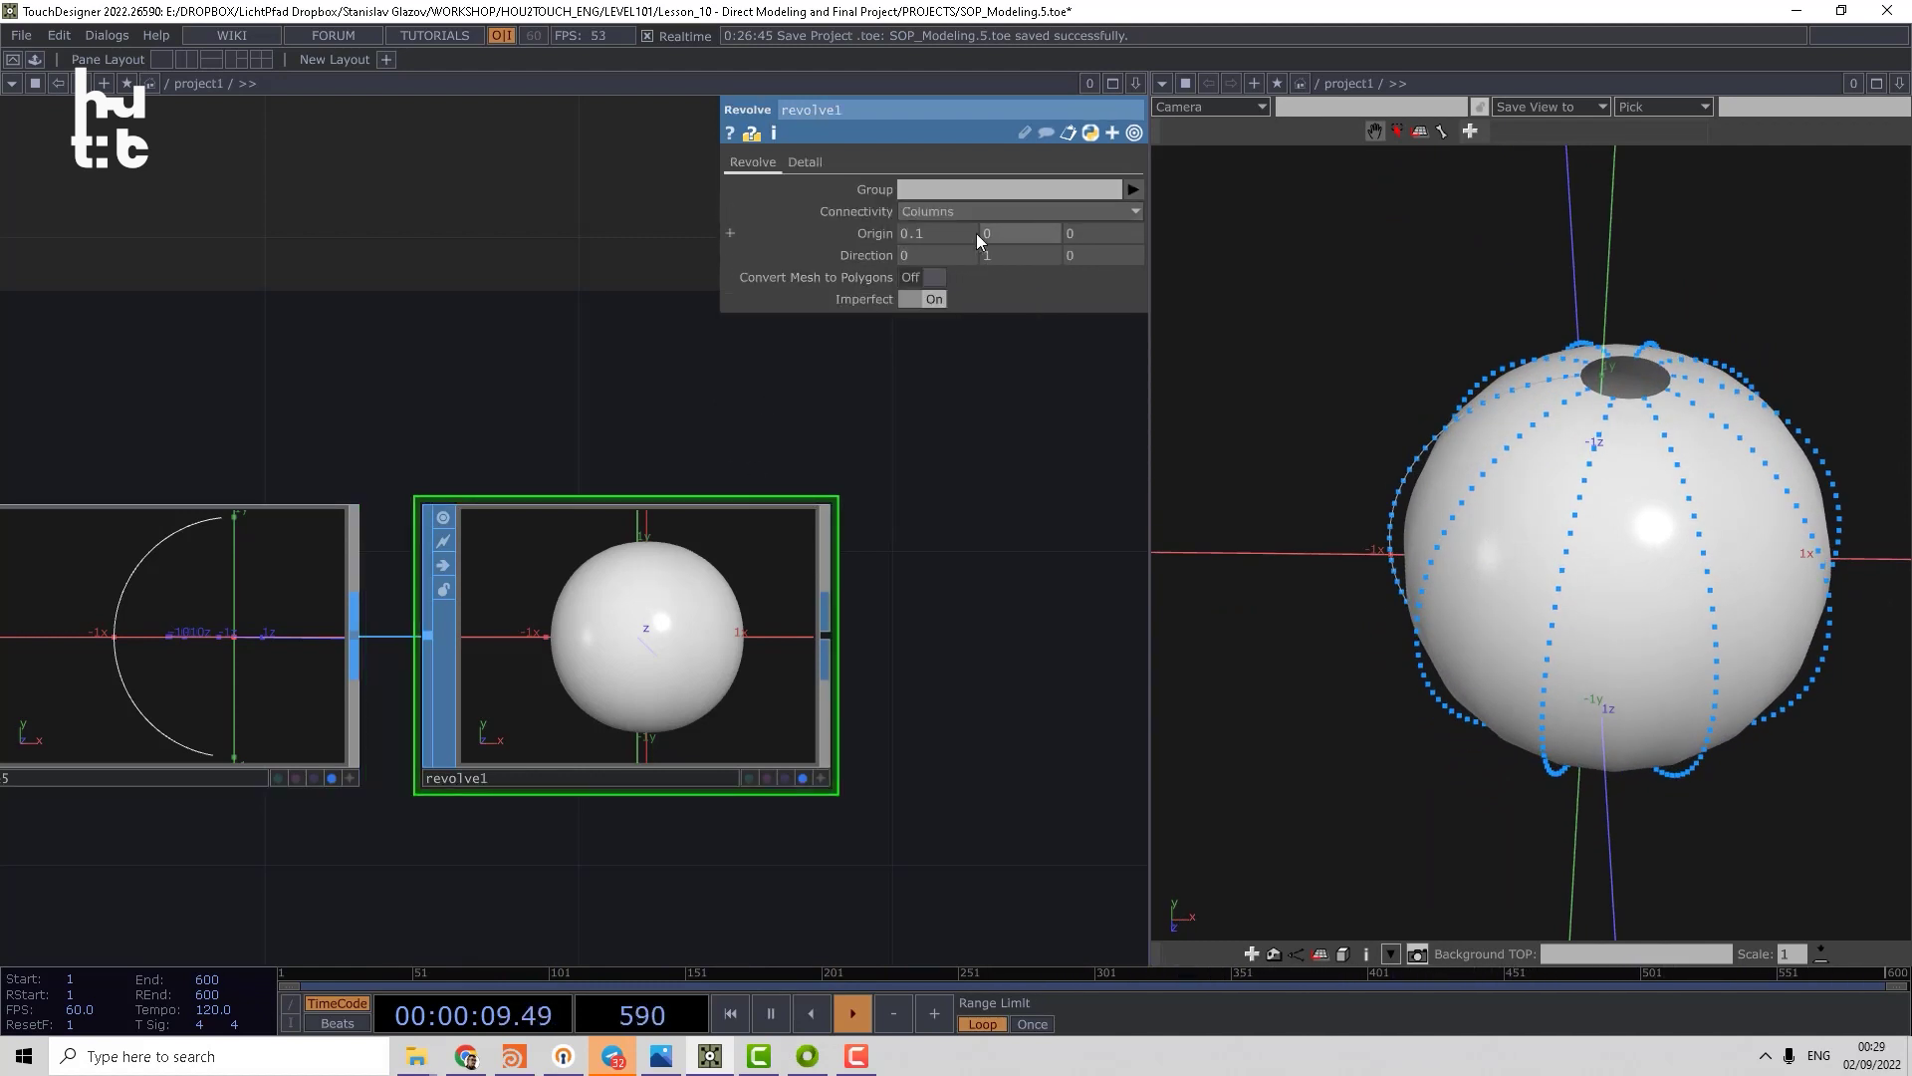
click(926, 299)
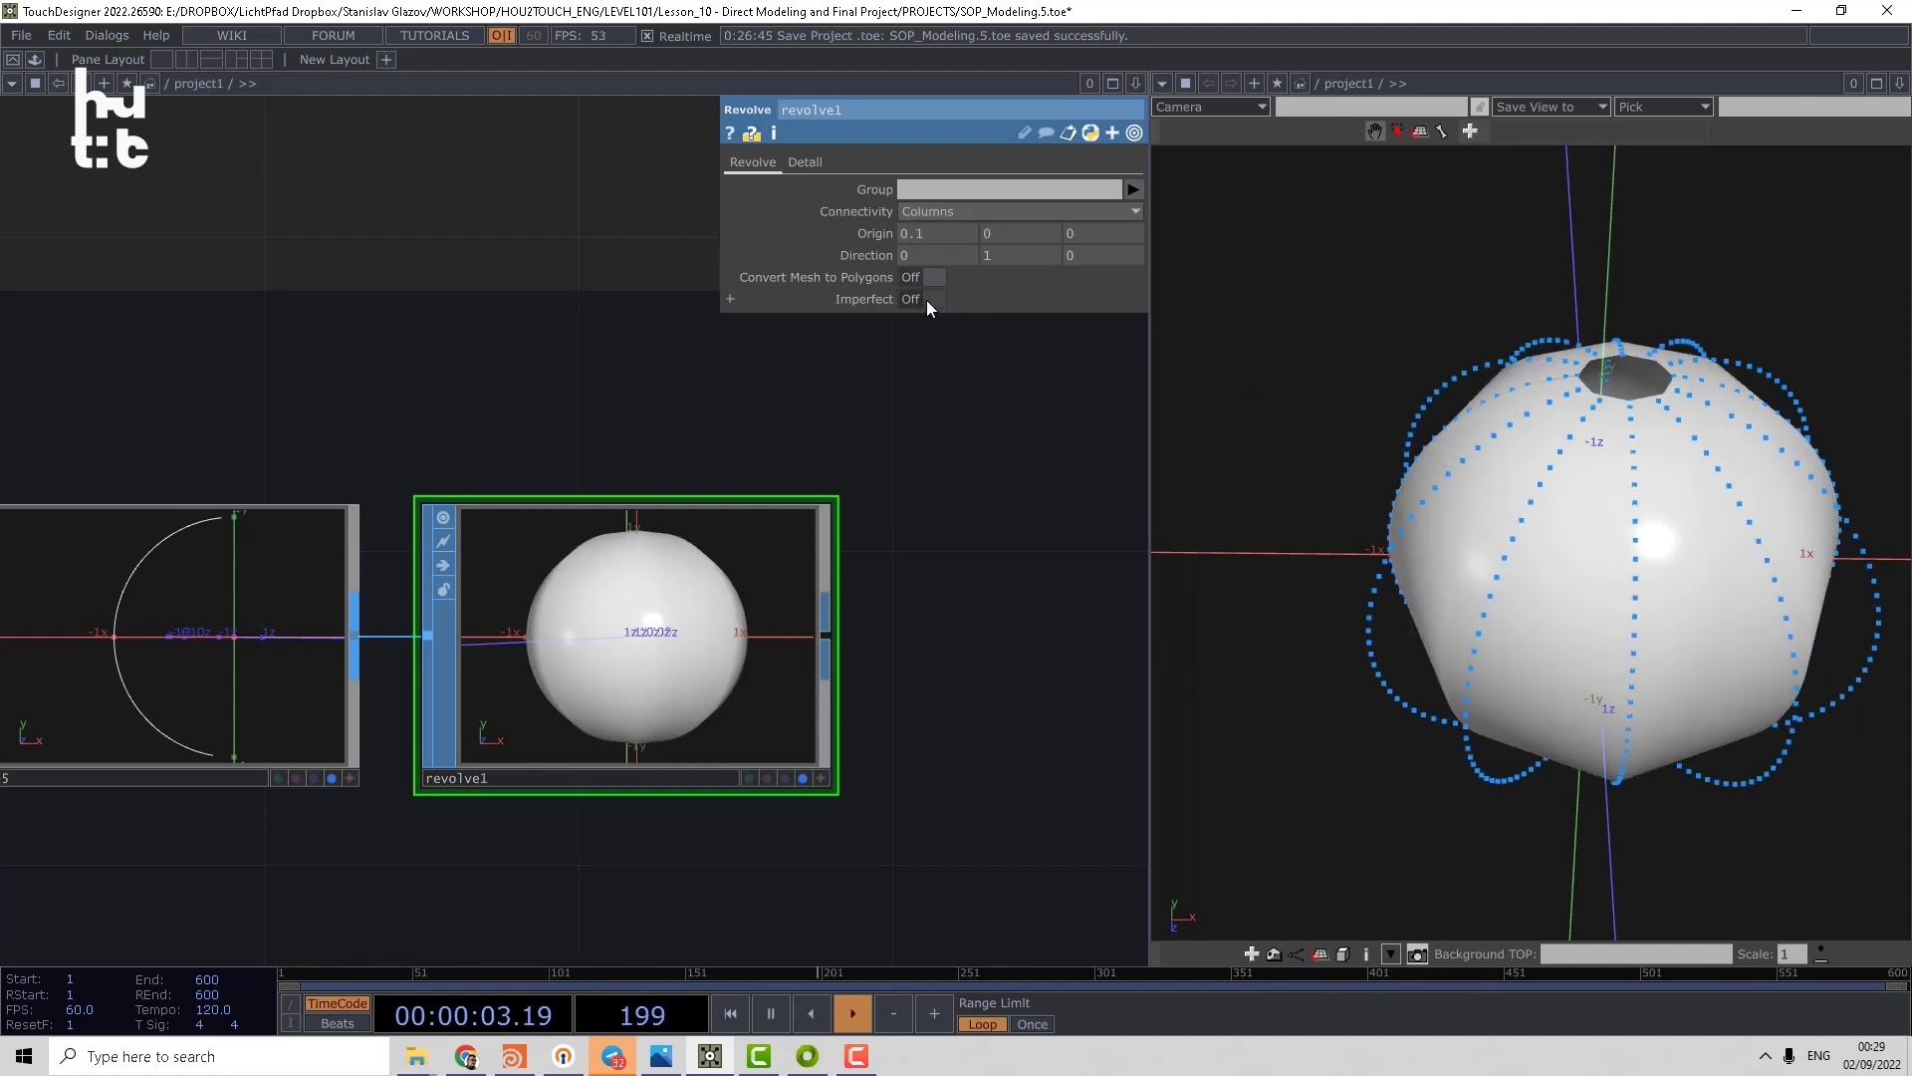
click(930, 299)
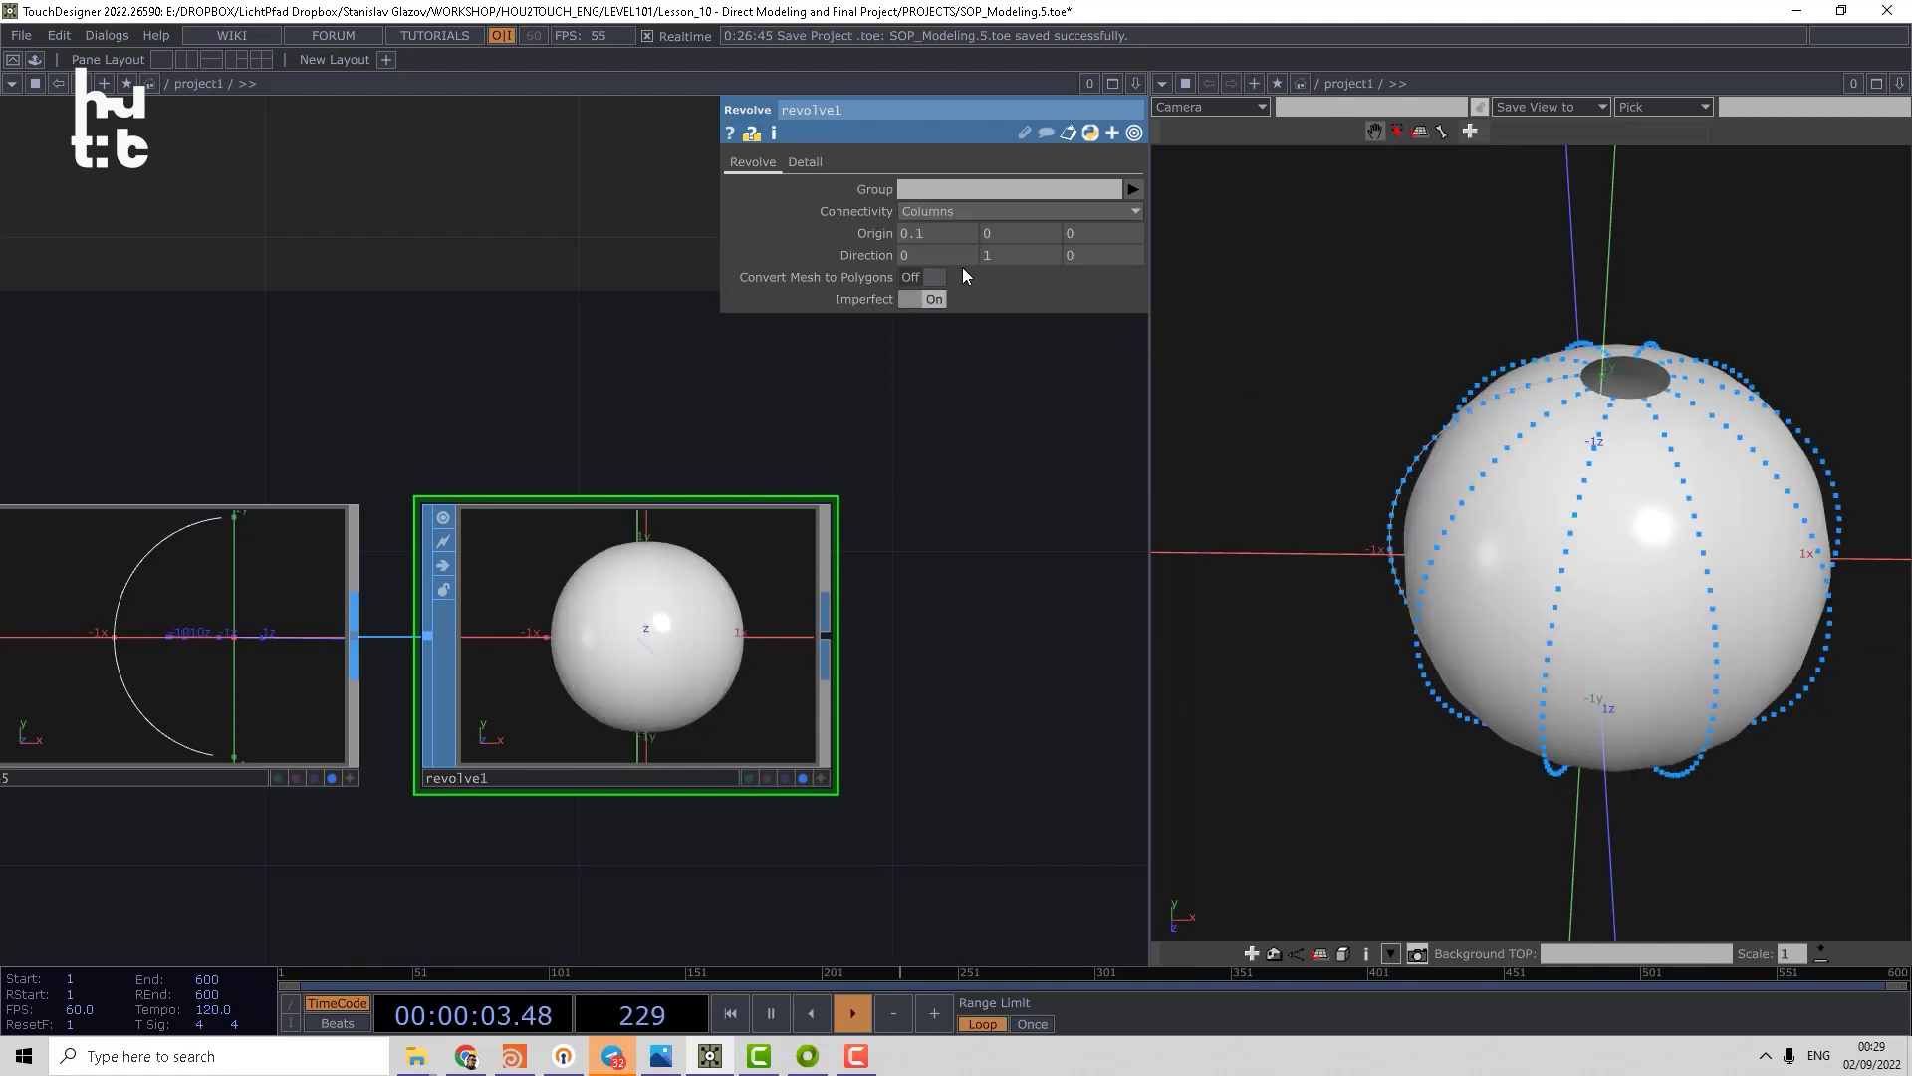
click(804, 161)
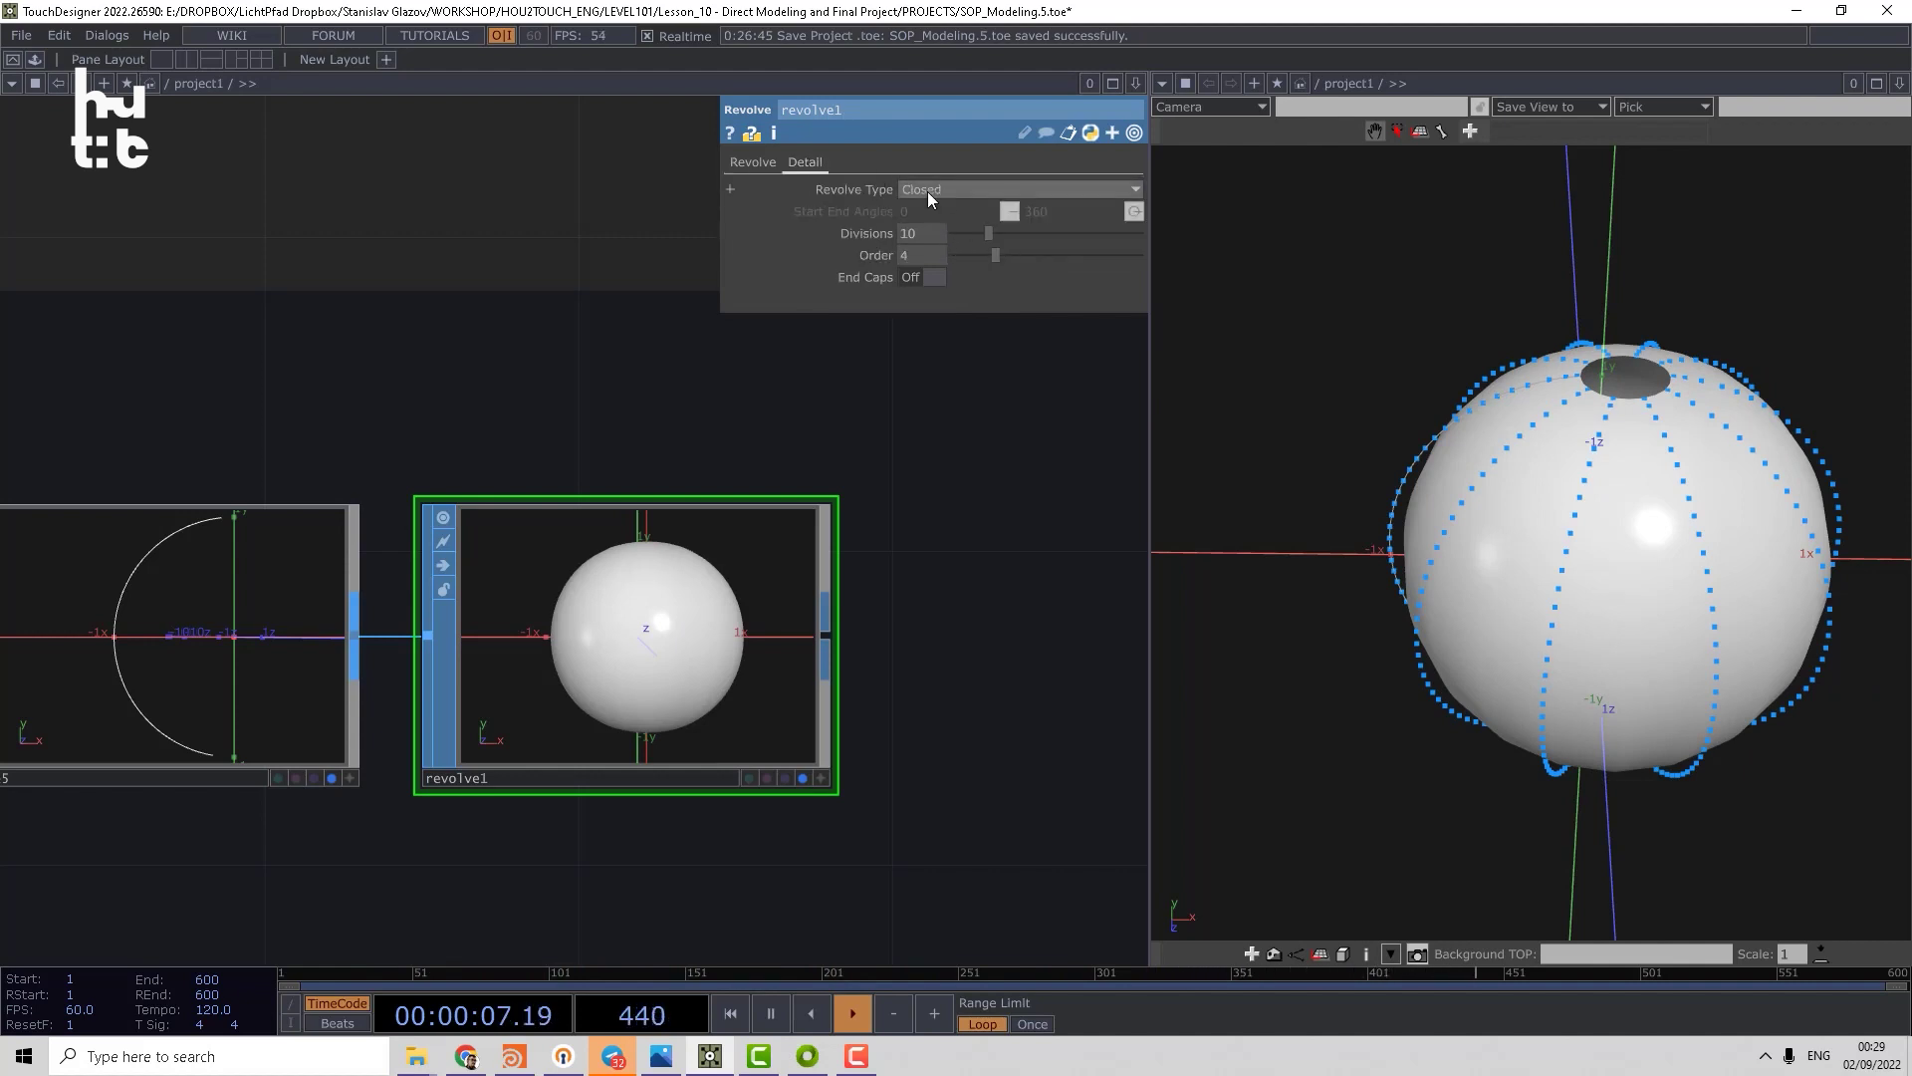
- Try the revolve types, settle on Closed, and raise Divisions to 17
click(928, 193)
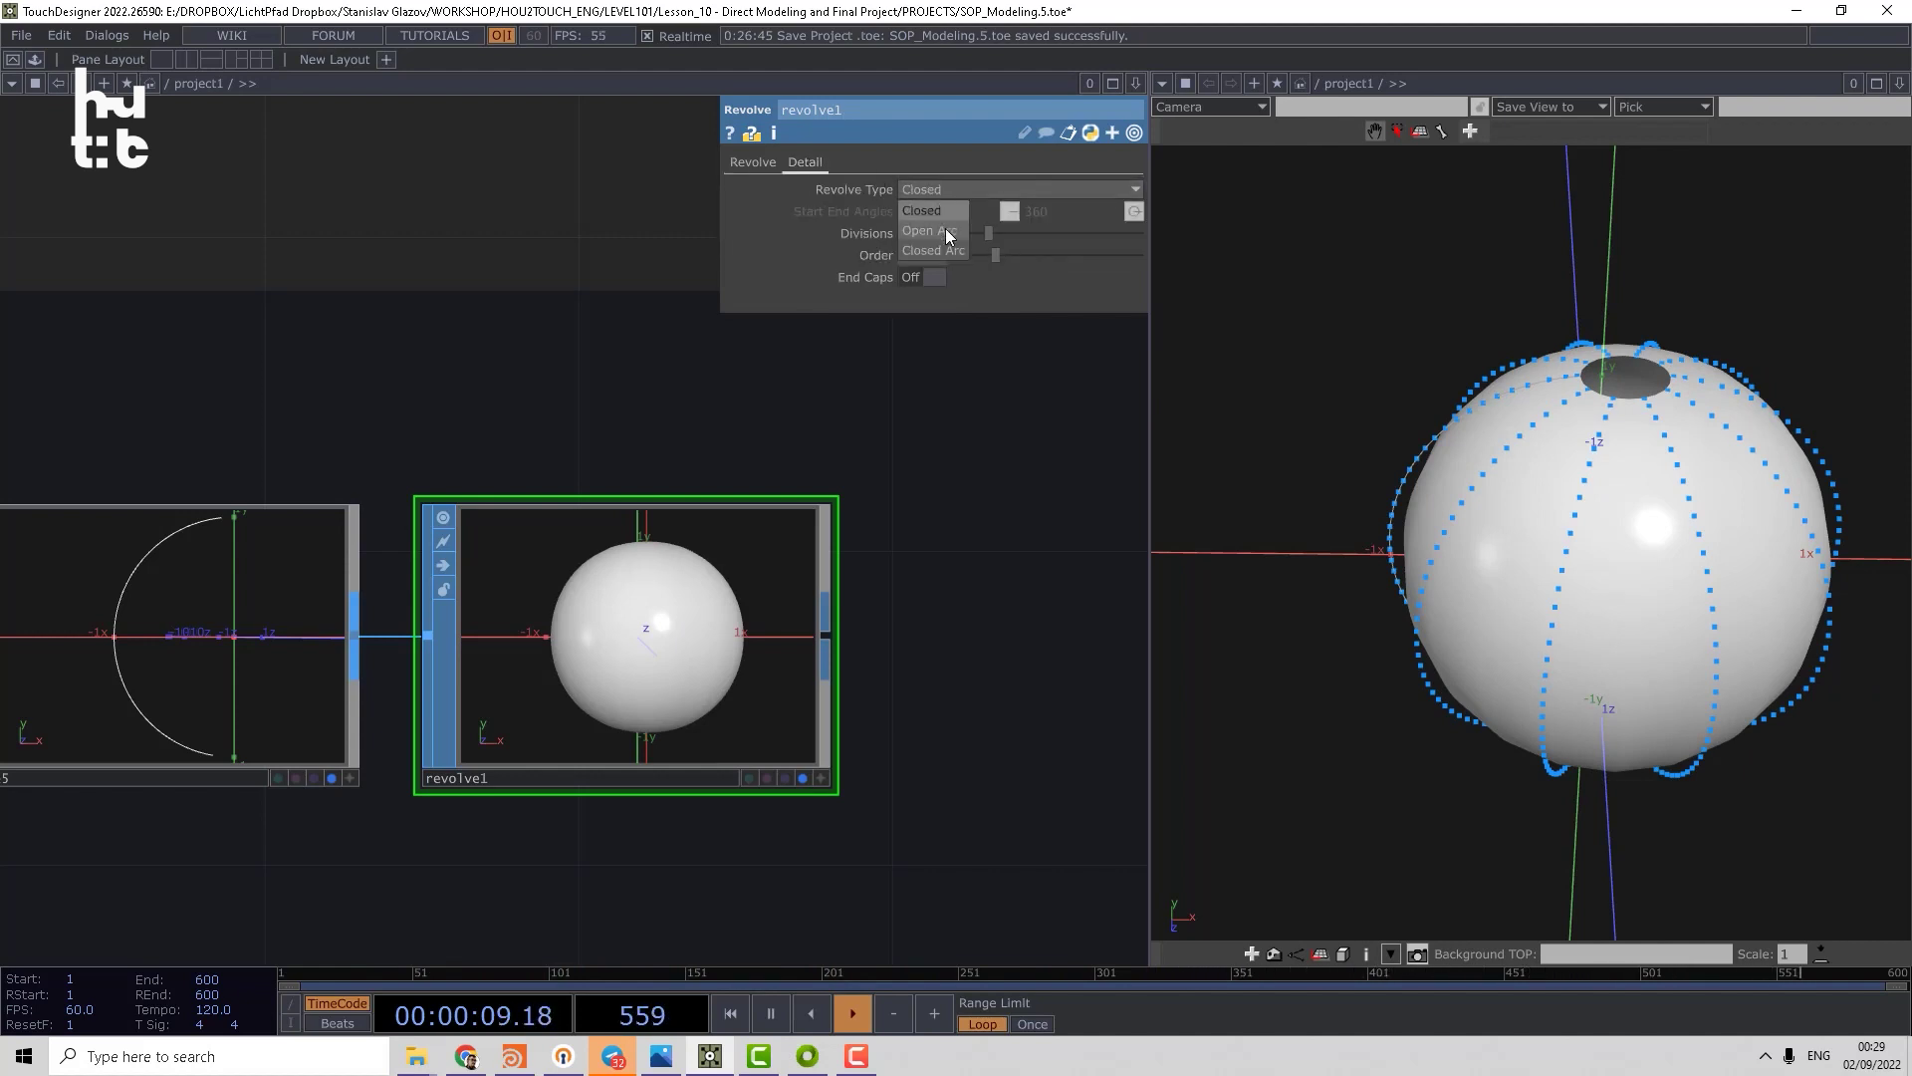
click(946, 229)
click(948, 179)
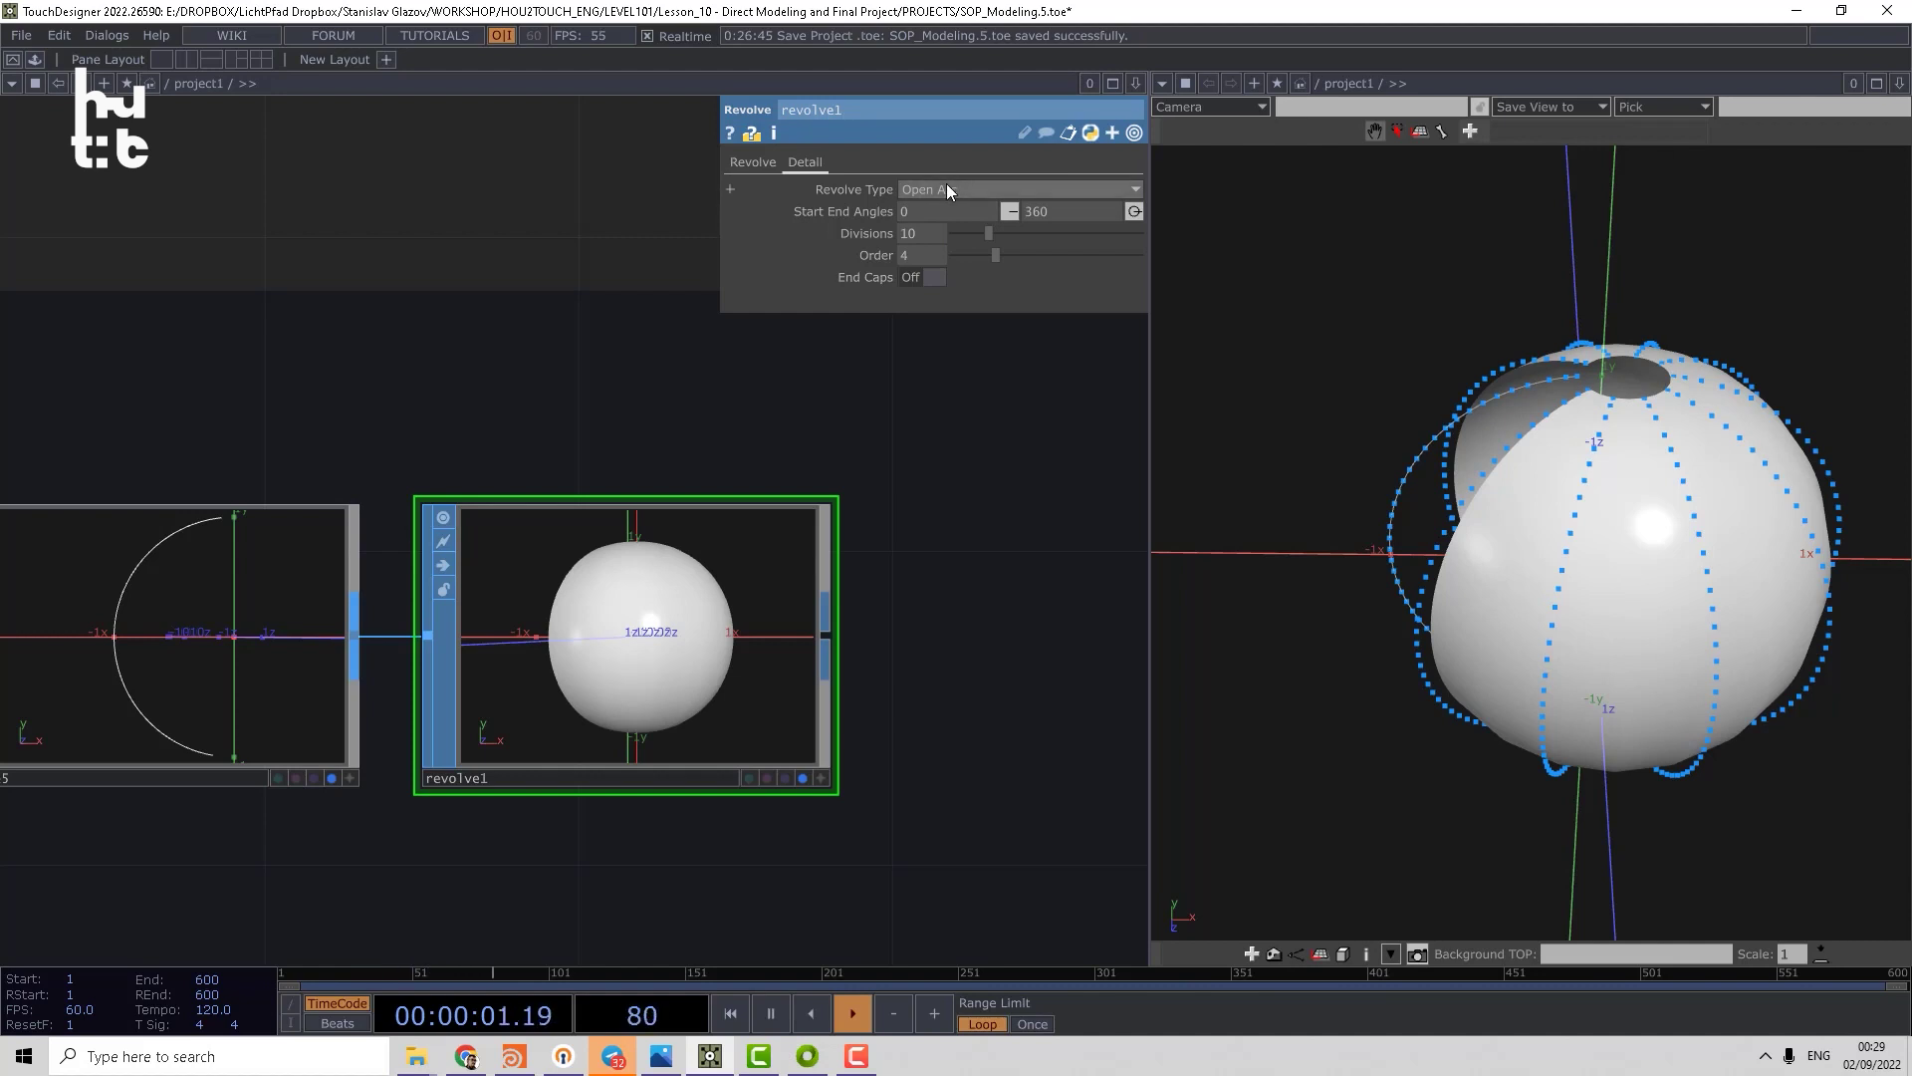
click(935, 251)
click(984, 187)
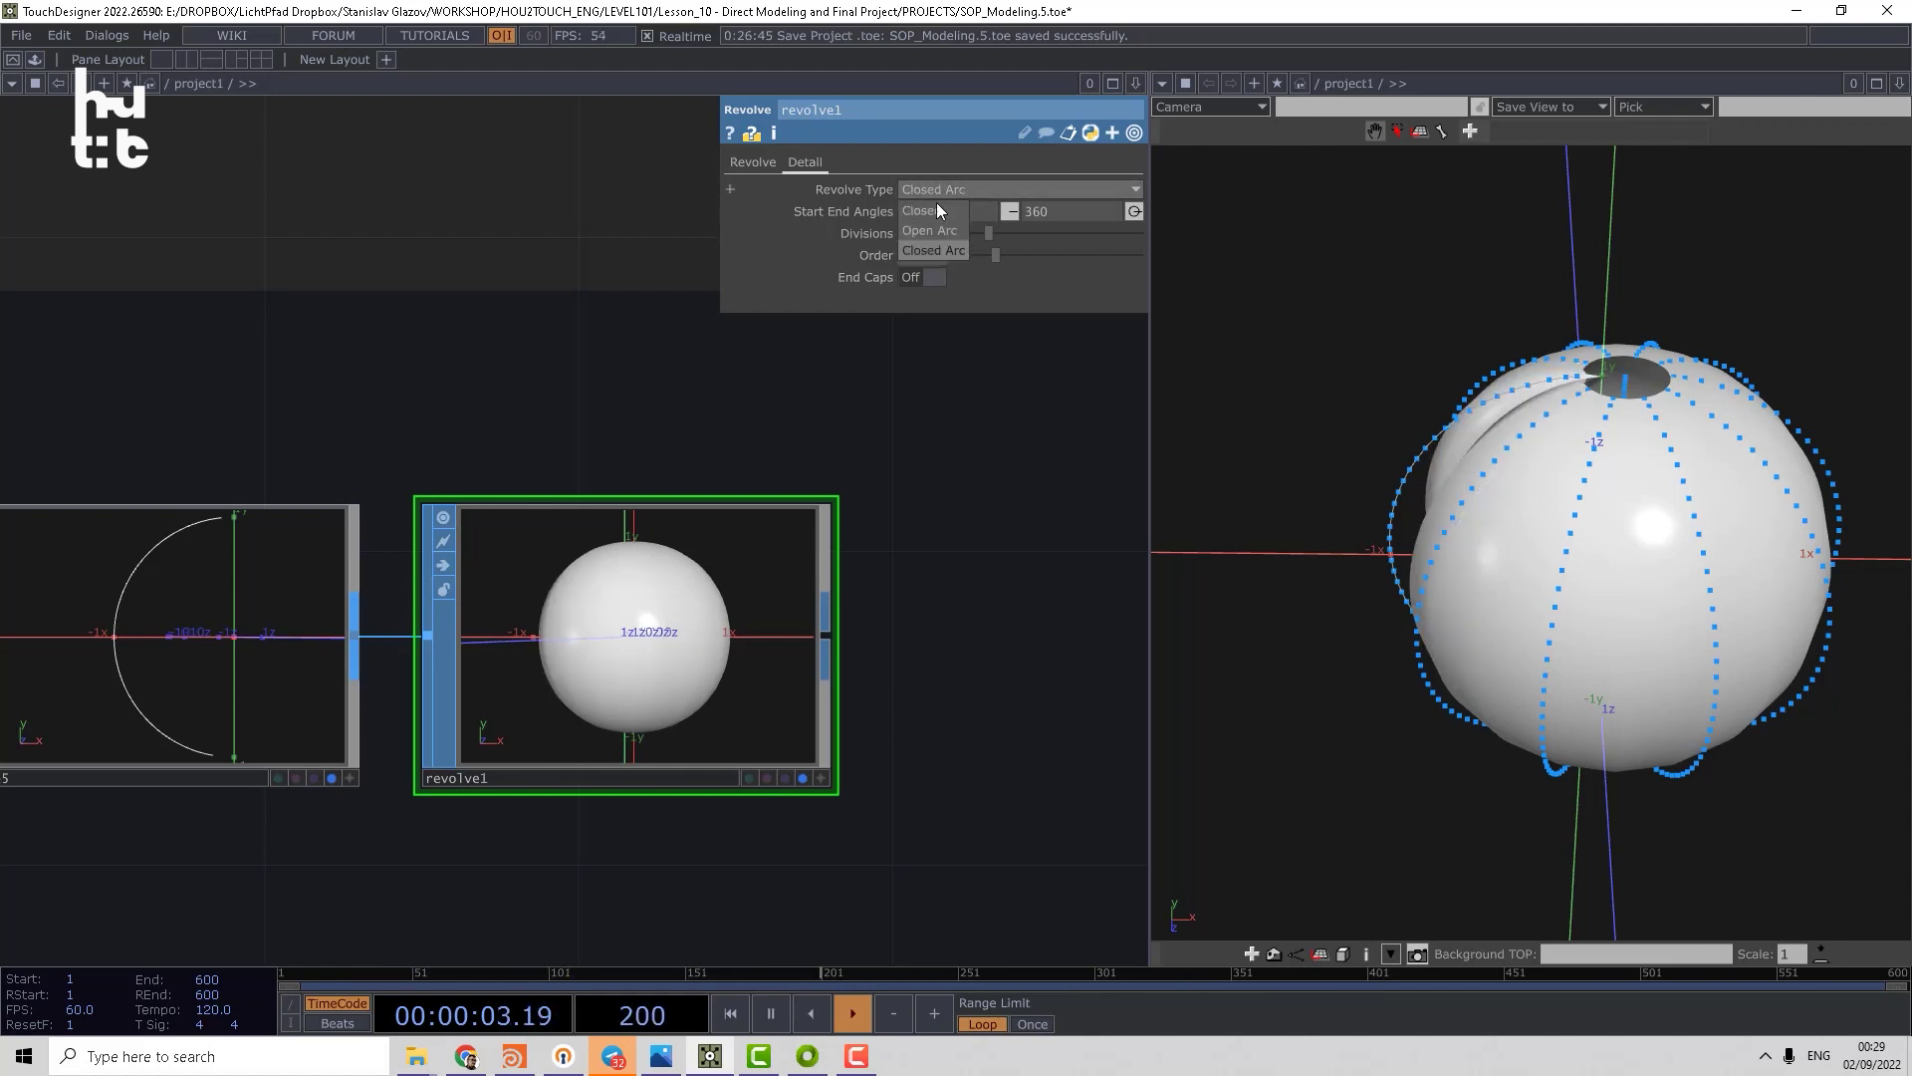
click(932, 204)
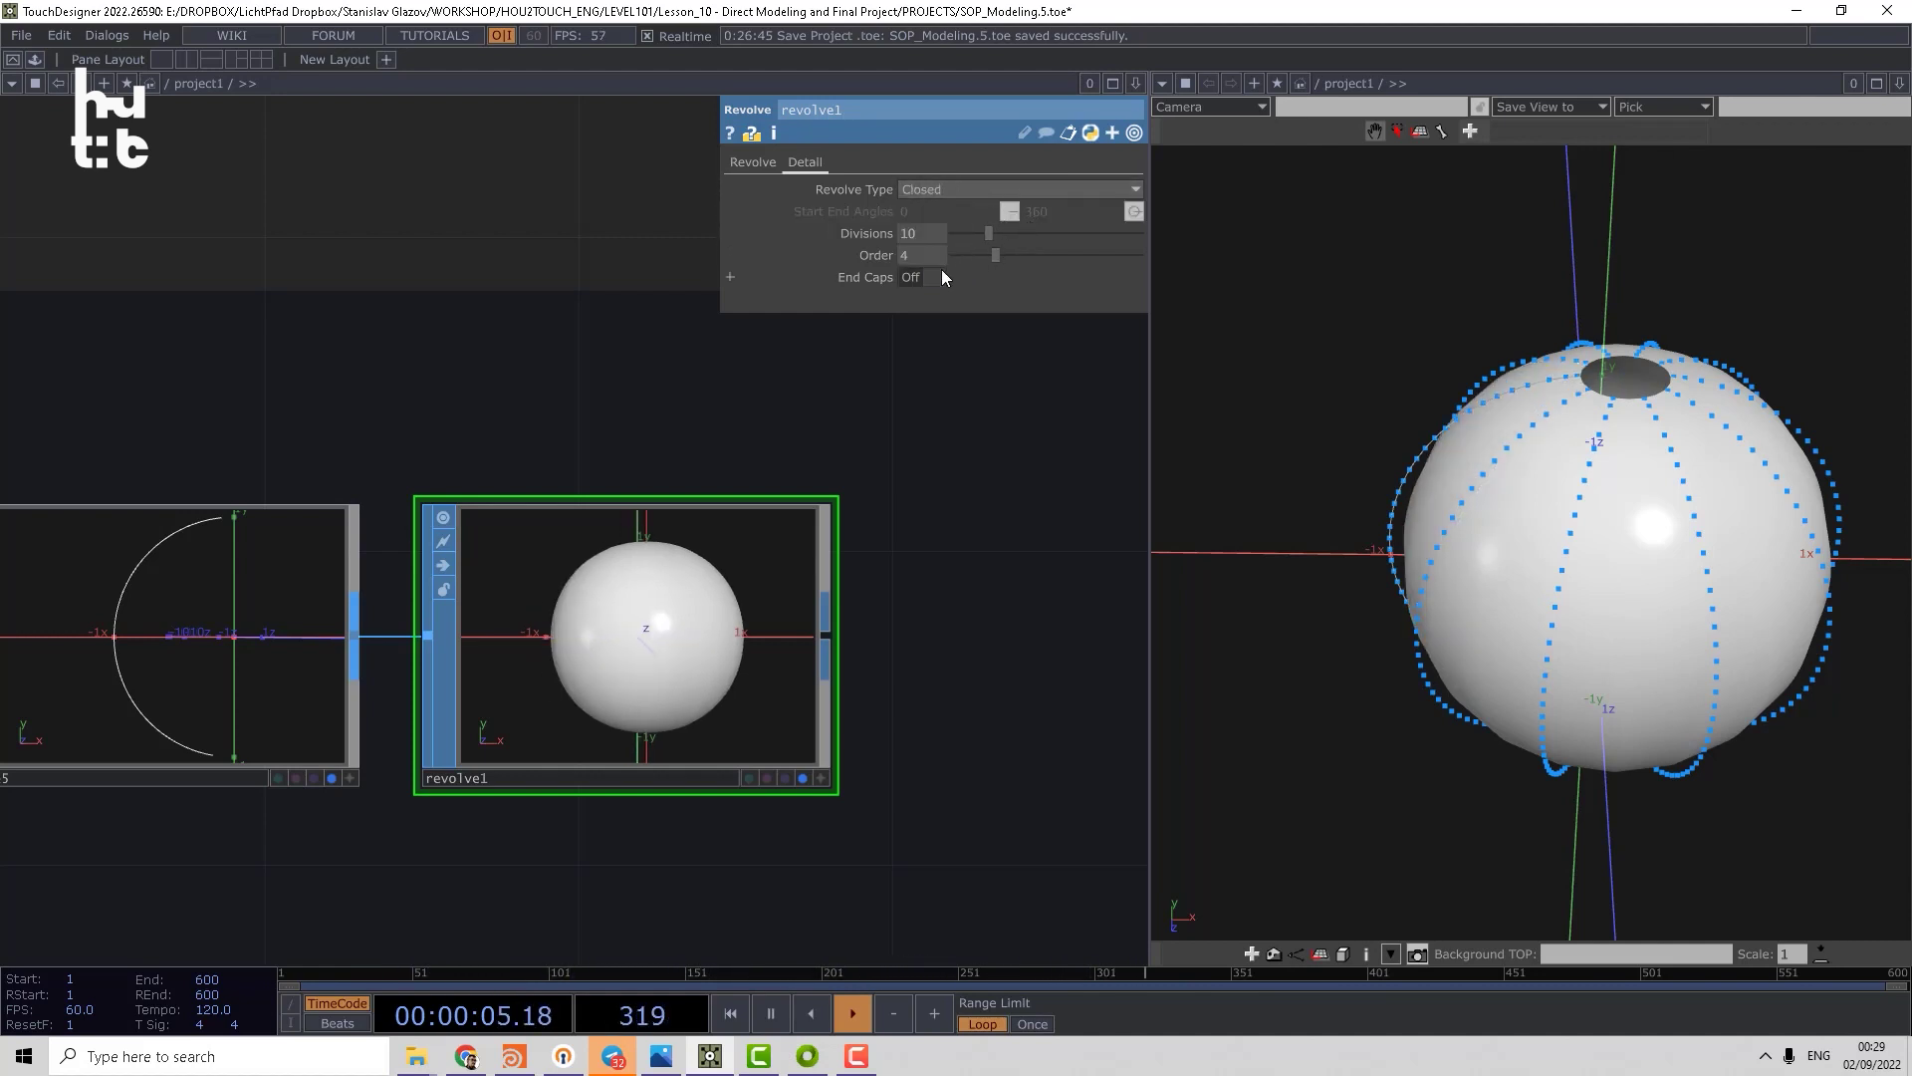
mouse_move(994, 230)
mouse_down()
mouse_move(1015, 232)
mouse_move(1012, 256)
mouse_up()
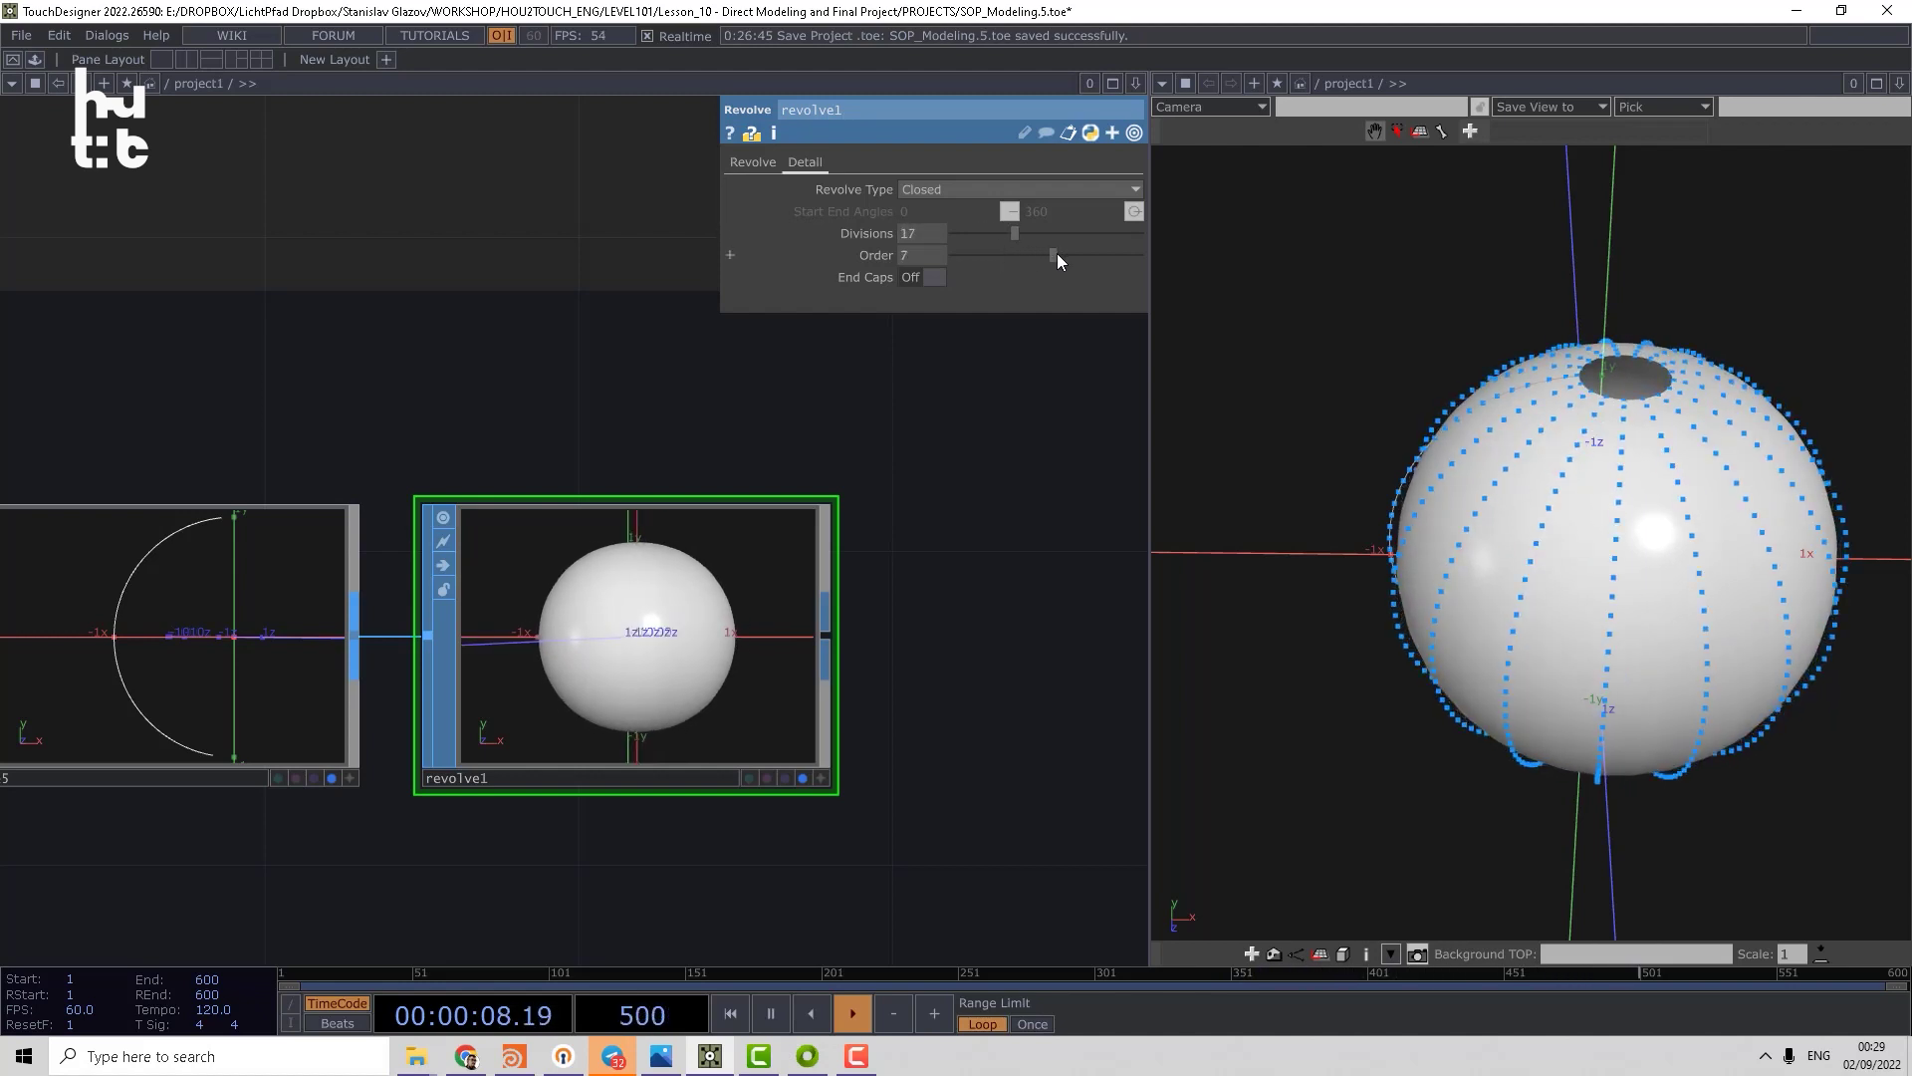
- Test End Caps, leave them off, and enable Convert Mesh to Polygons
click(920, 278)
click(922, 279)
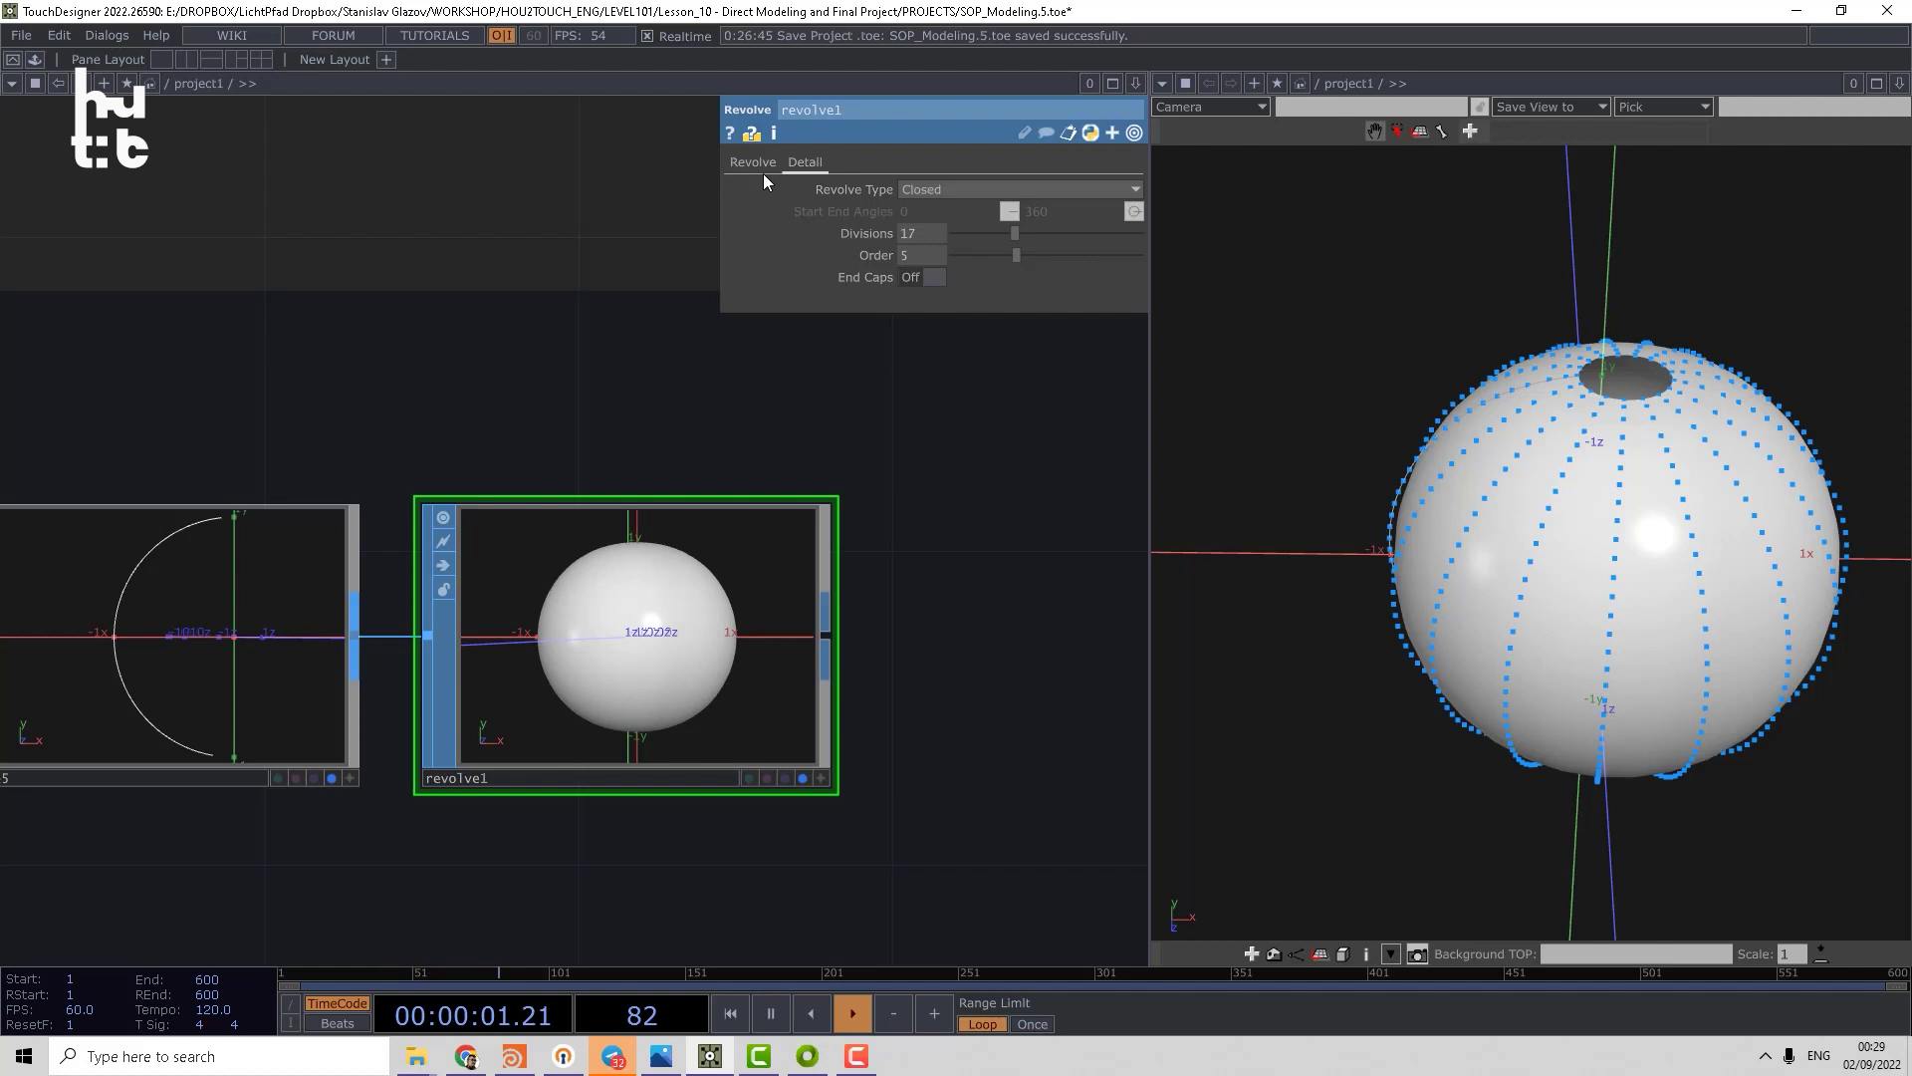
click(759, 164)
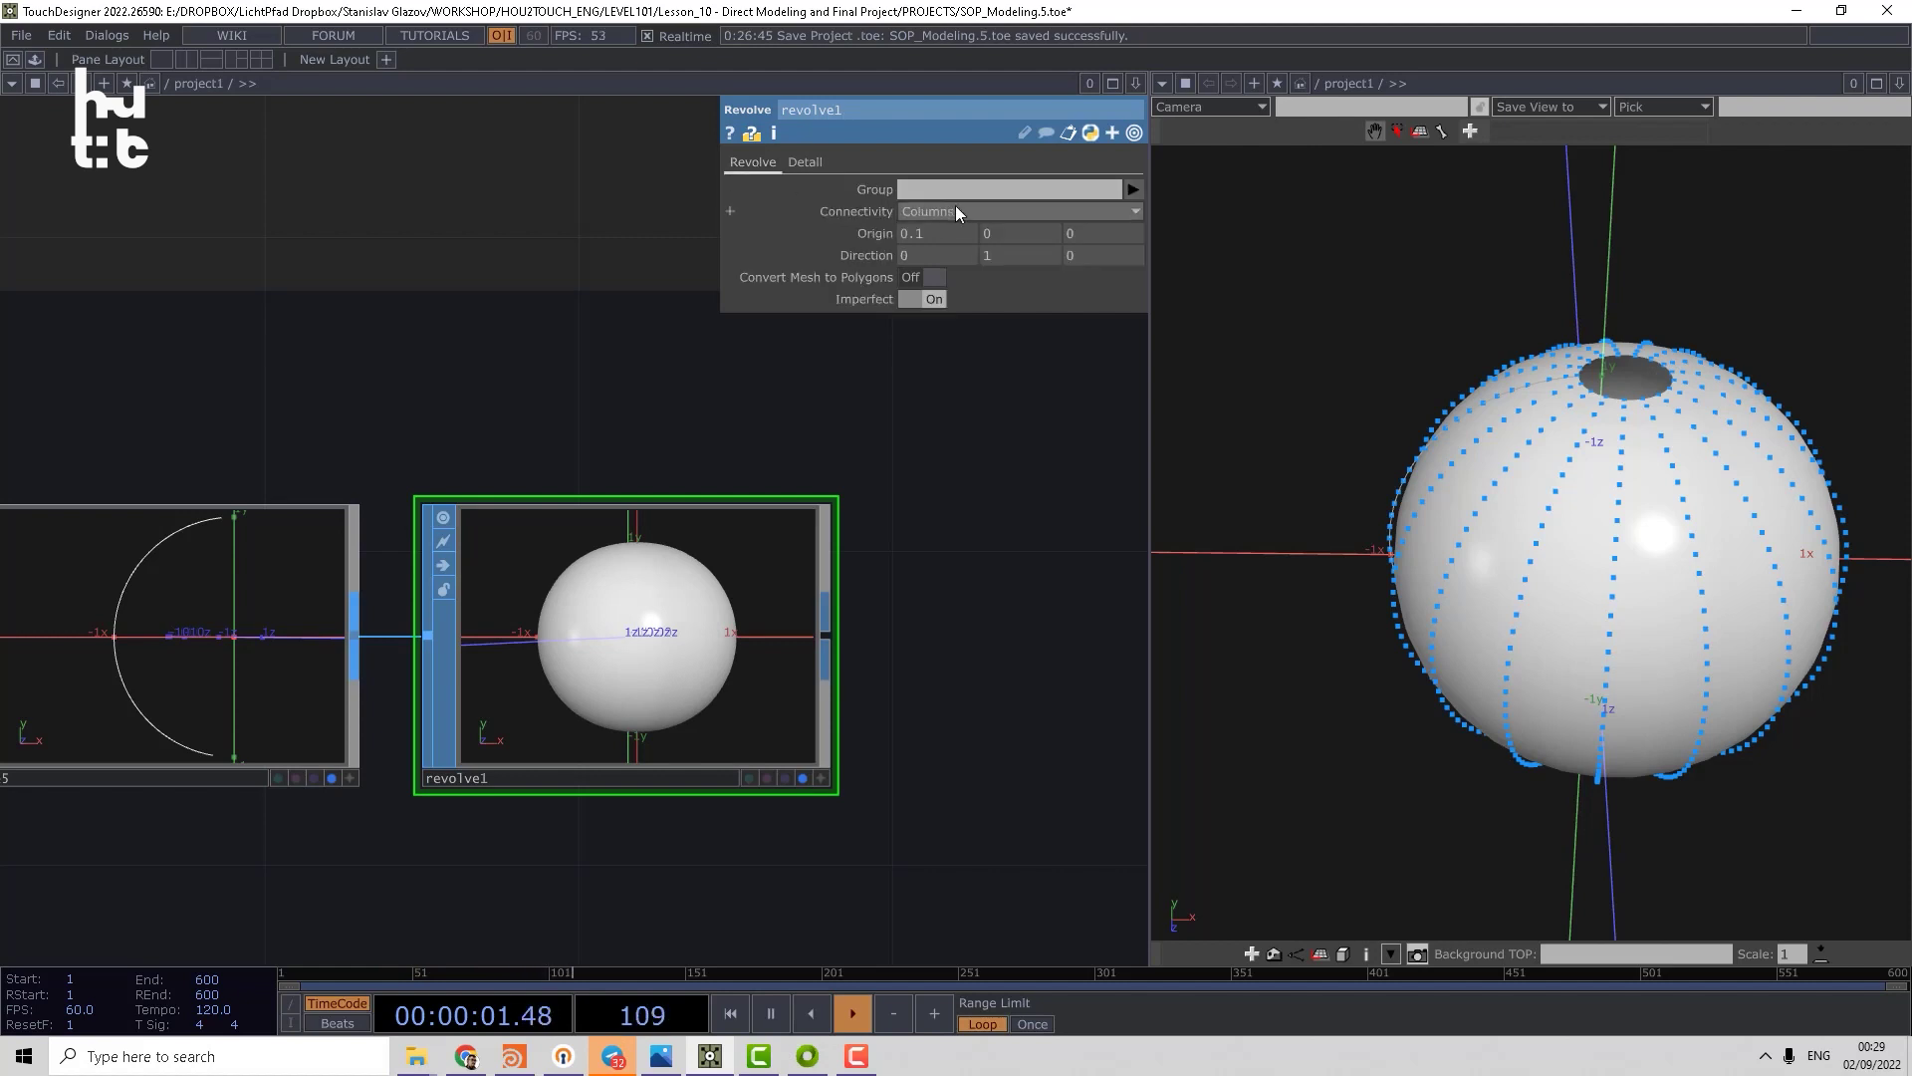
click(915, 280)
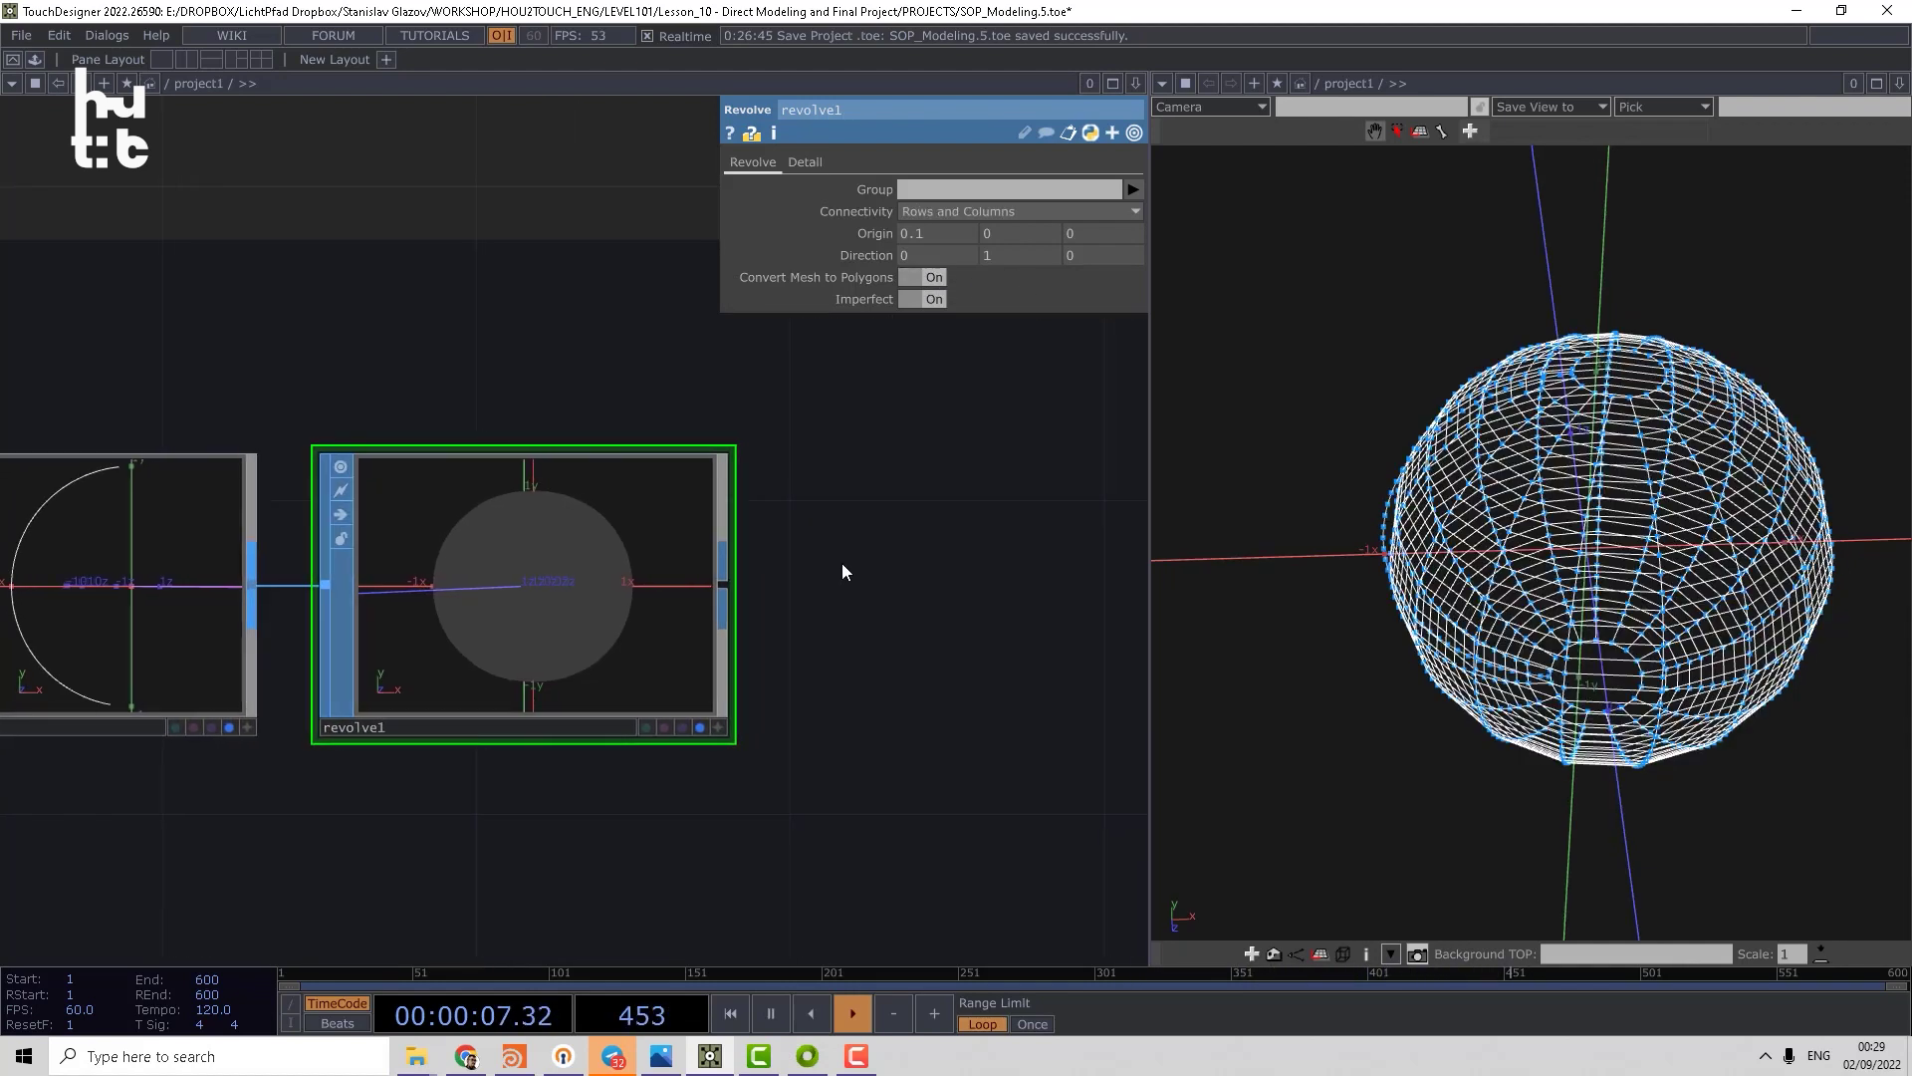
- Append attribcreate2 after revolve1 with Compute Normals on for smooth shading
click(729, 589)
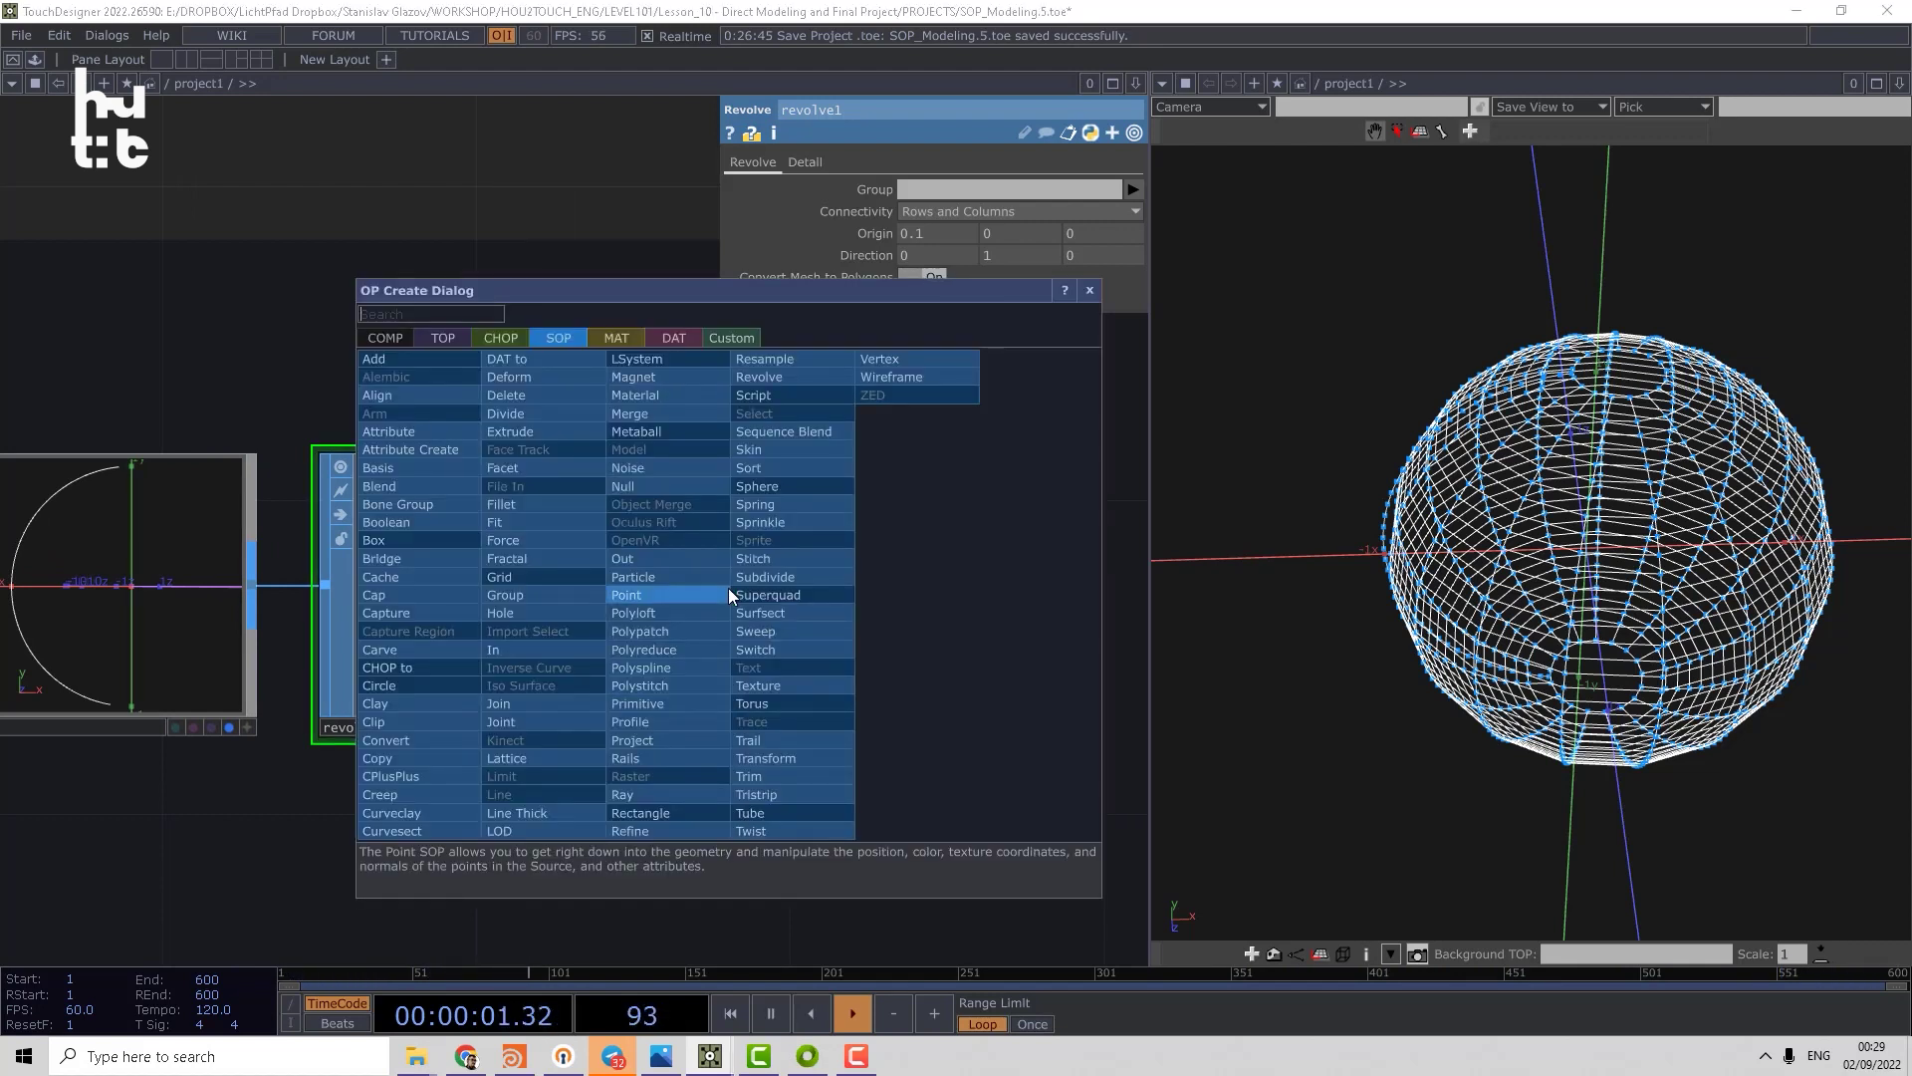
click(432, 448)
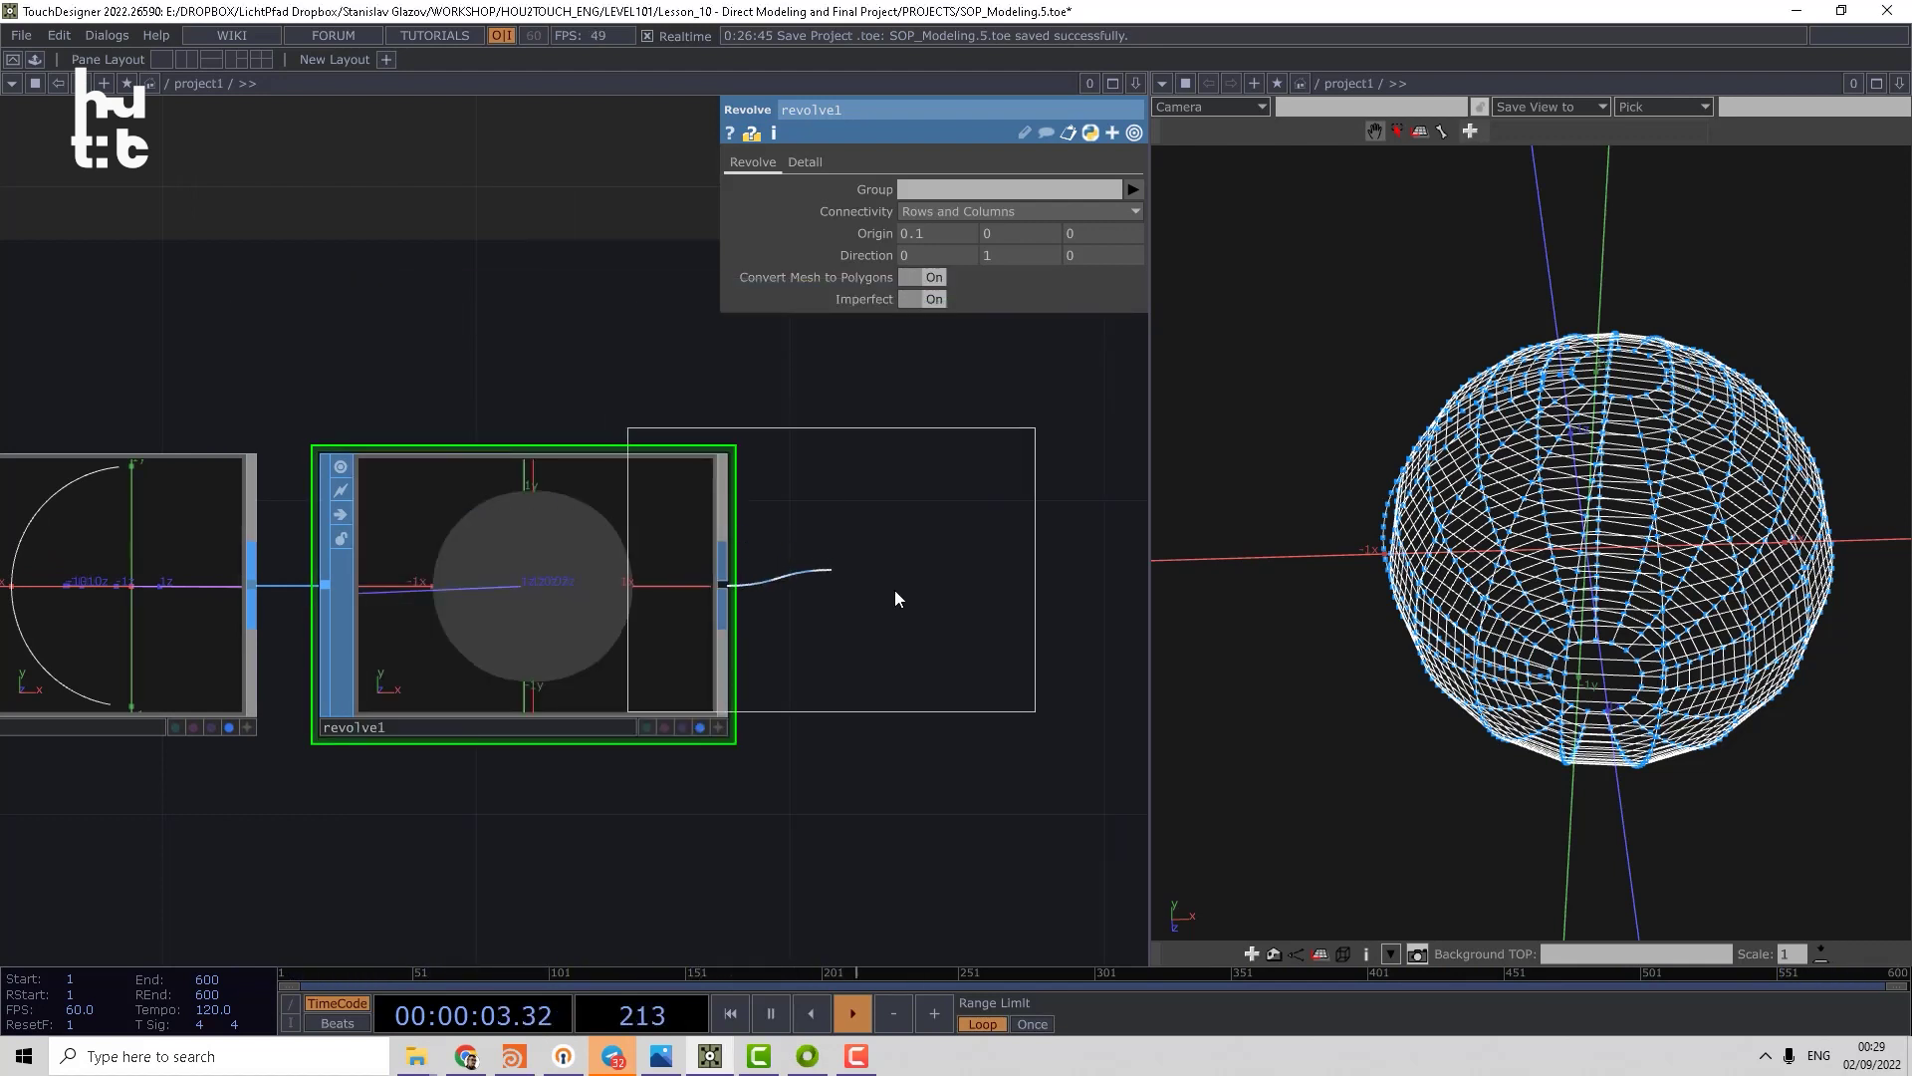
click(980, 597)
click(901, 190)
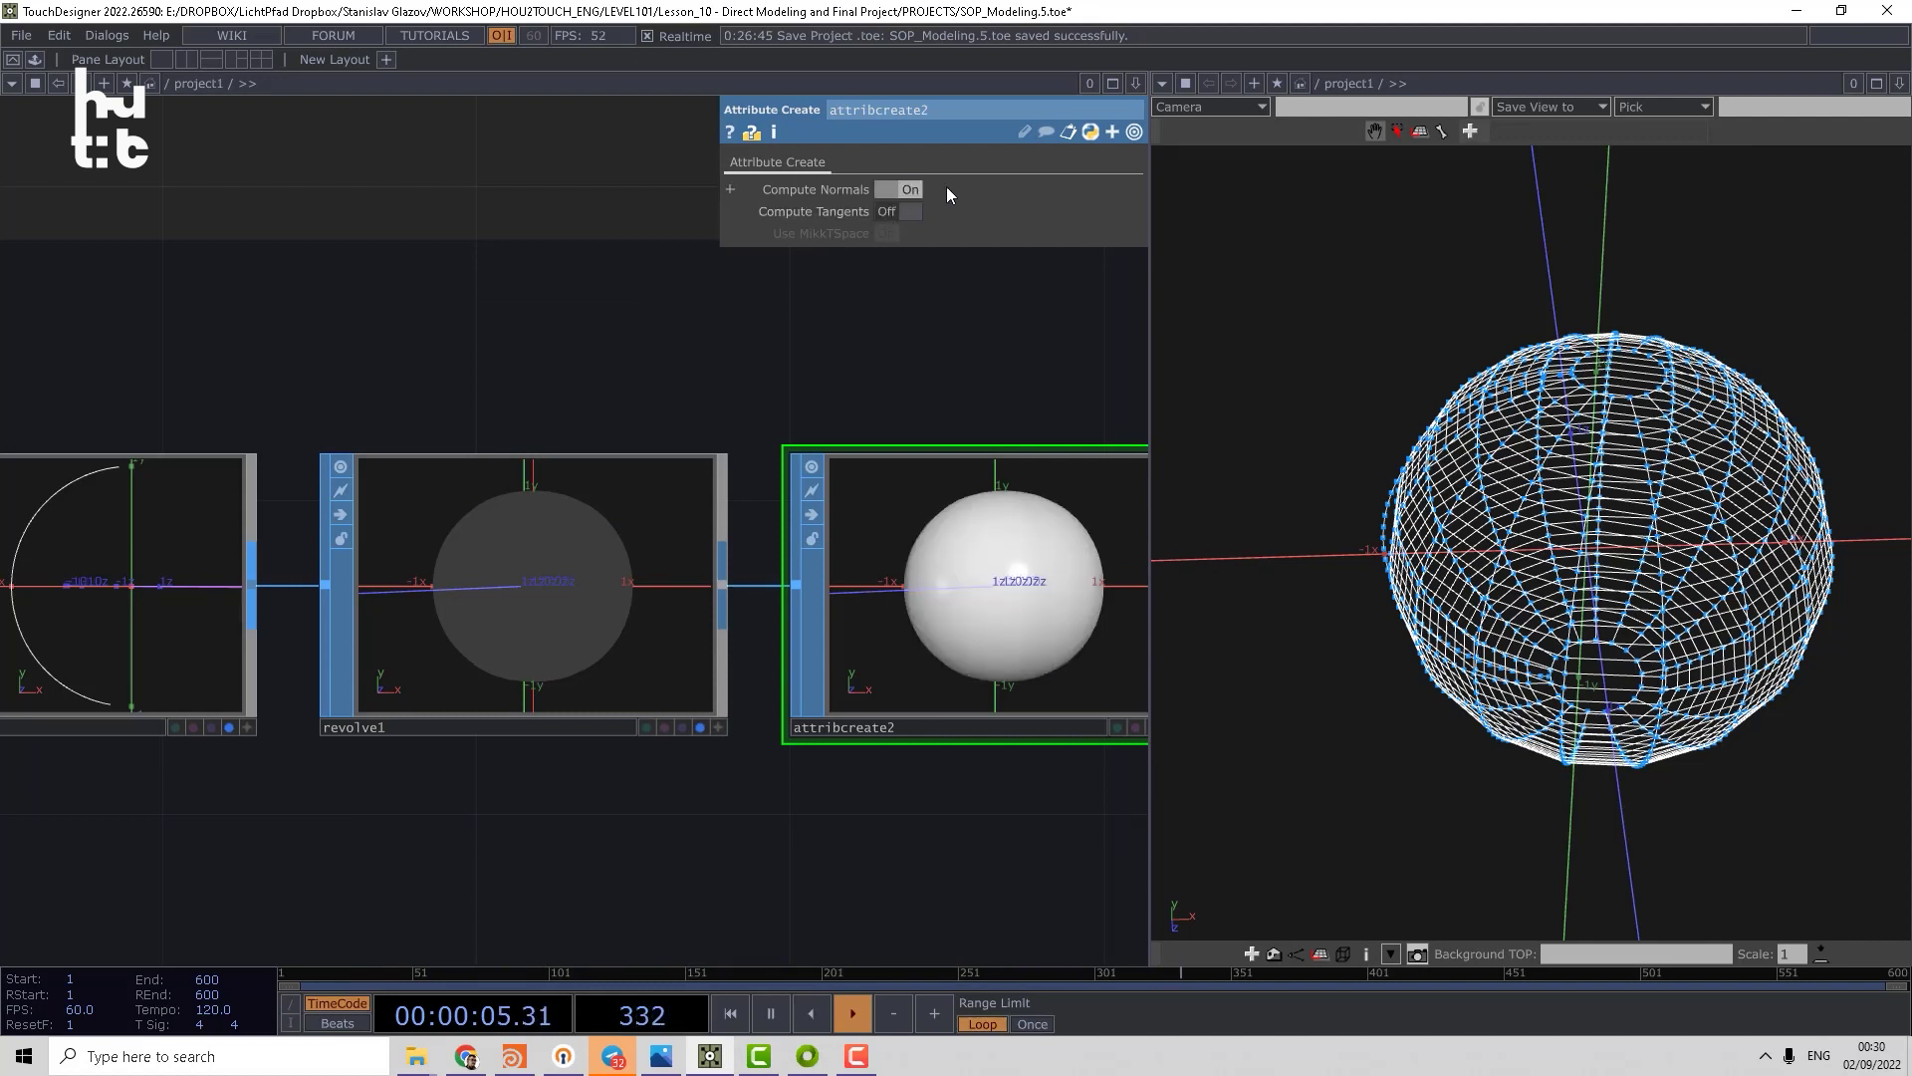
scroll(821, 375, down, 2)
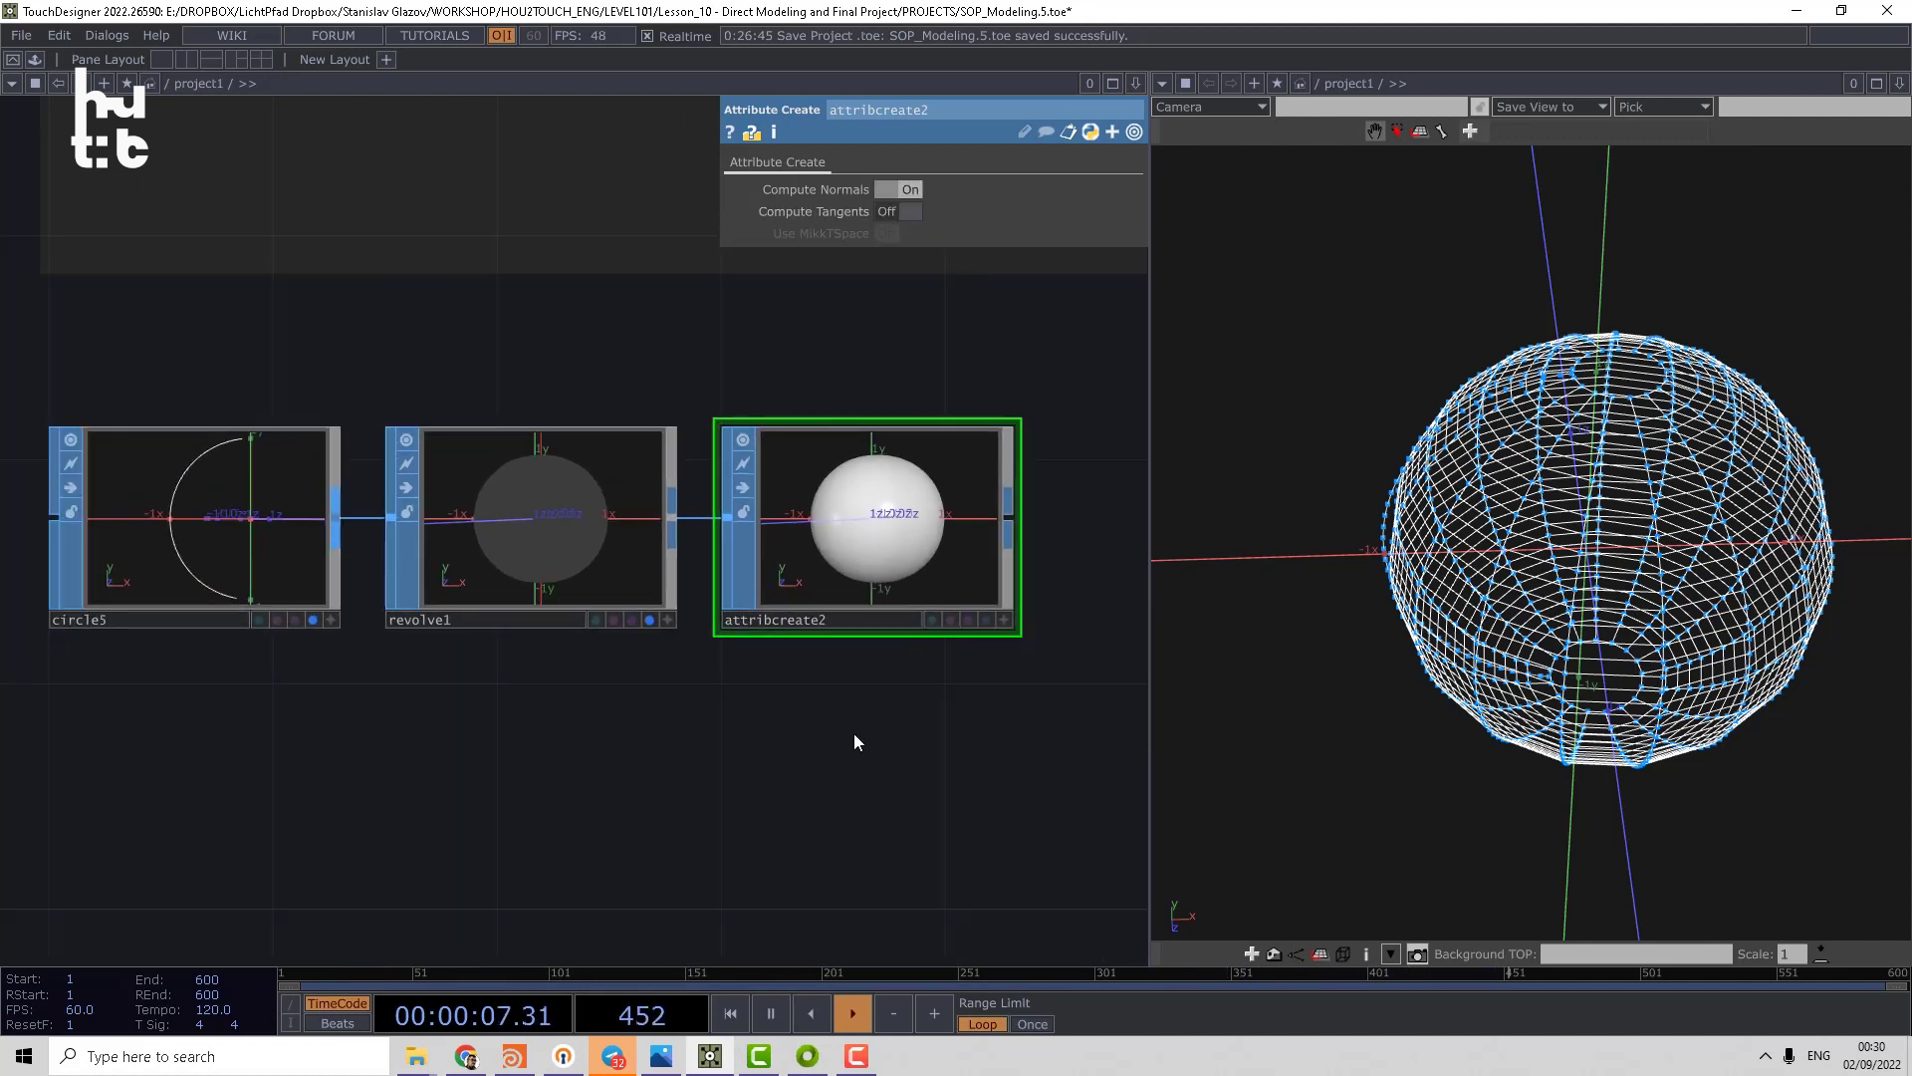
mouse_move(854, 734)
mouse_down()
mouse_move(885, 710)
mouse_move(874, 682)
mouse_up()
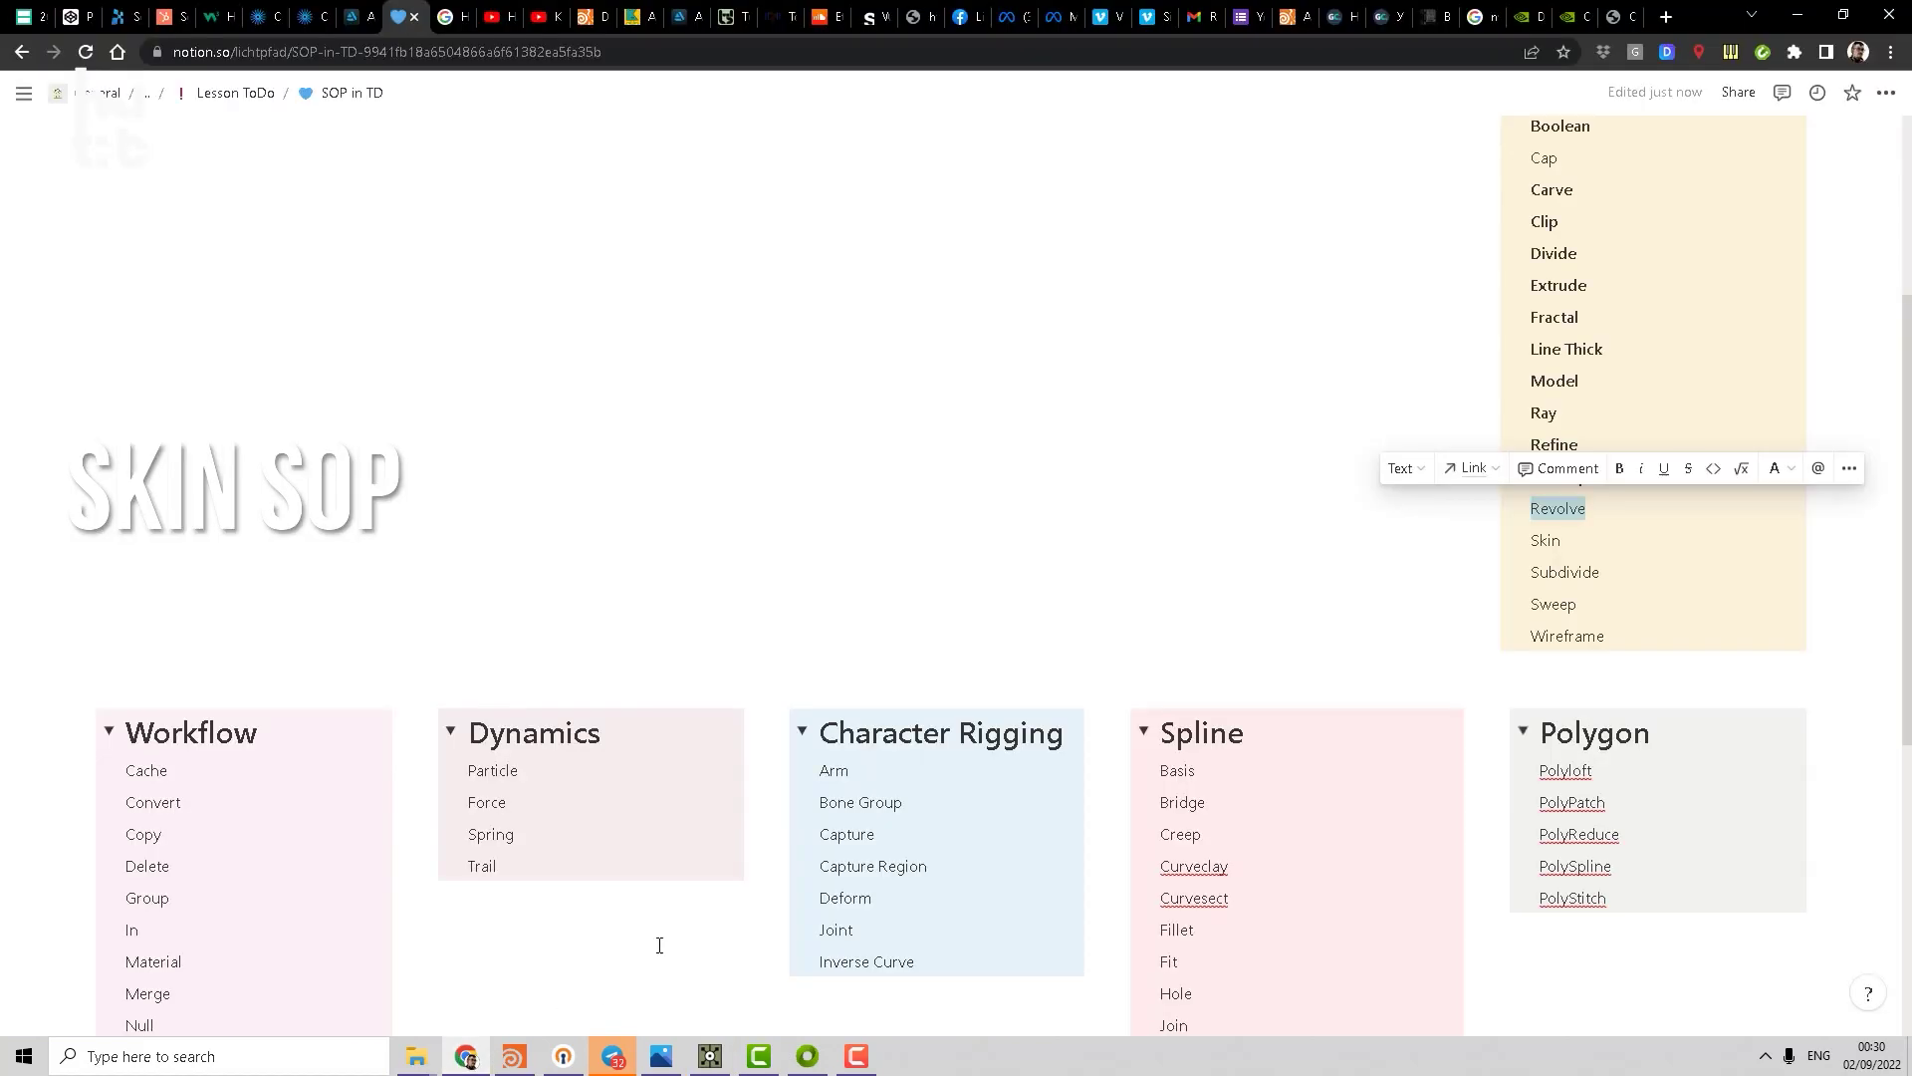
- Note Skin as the next topic and duplicate the arc node as circle6
drag(1496, 540, 1566, 540)
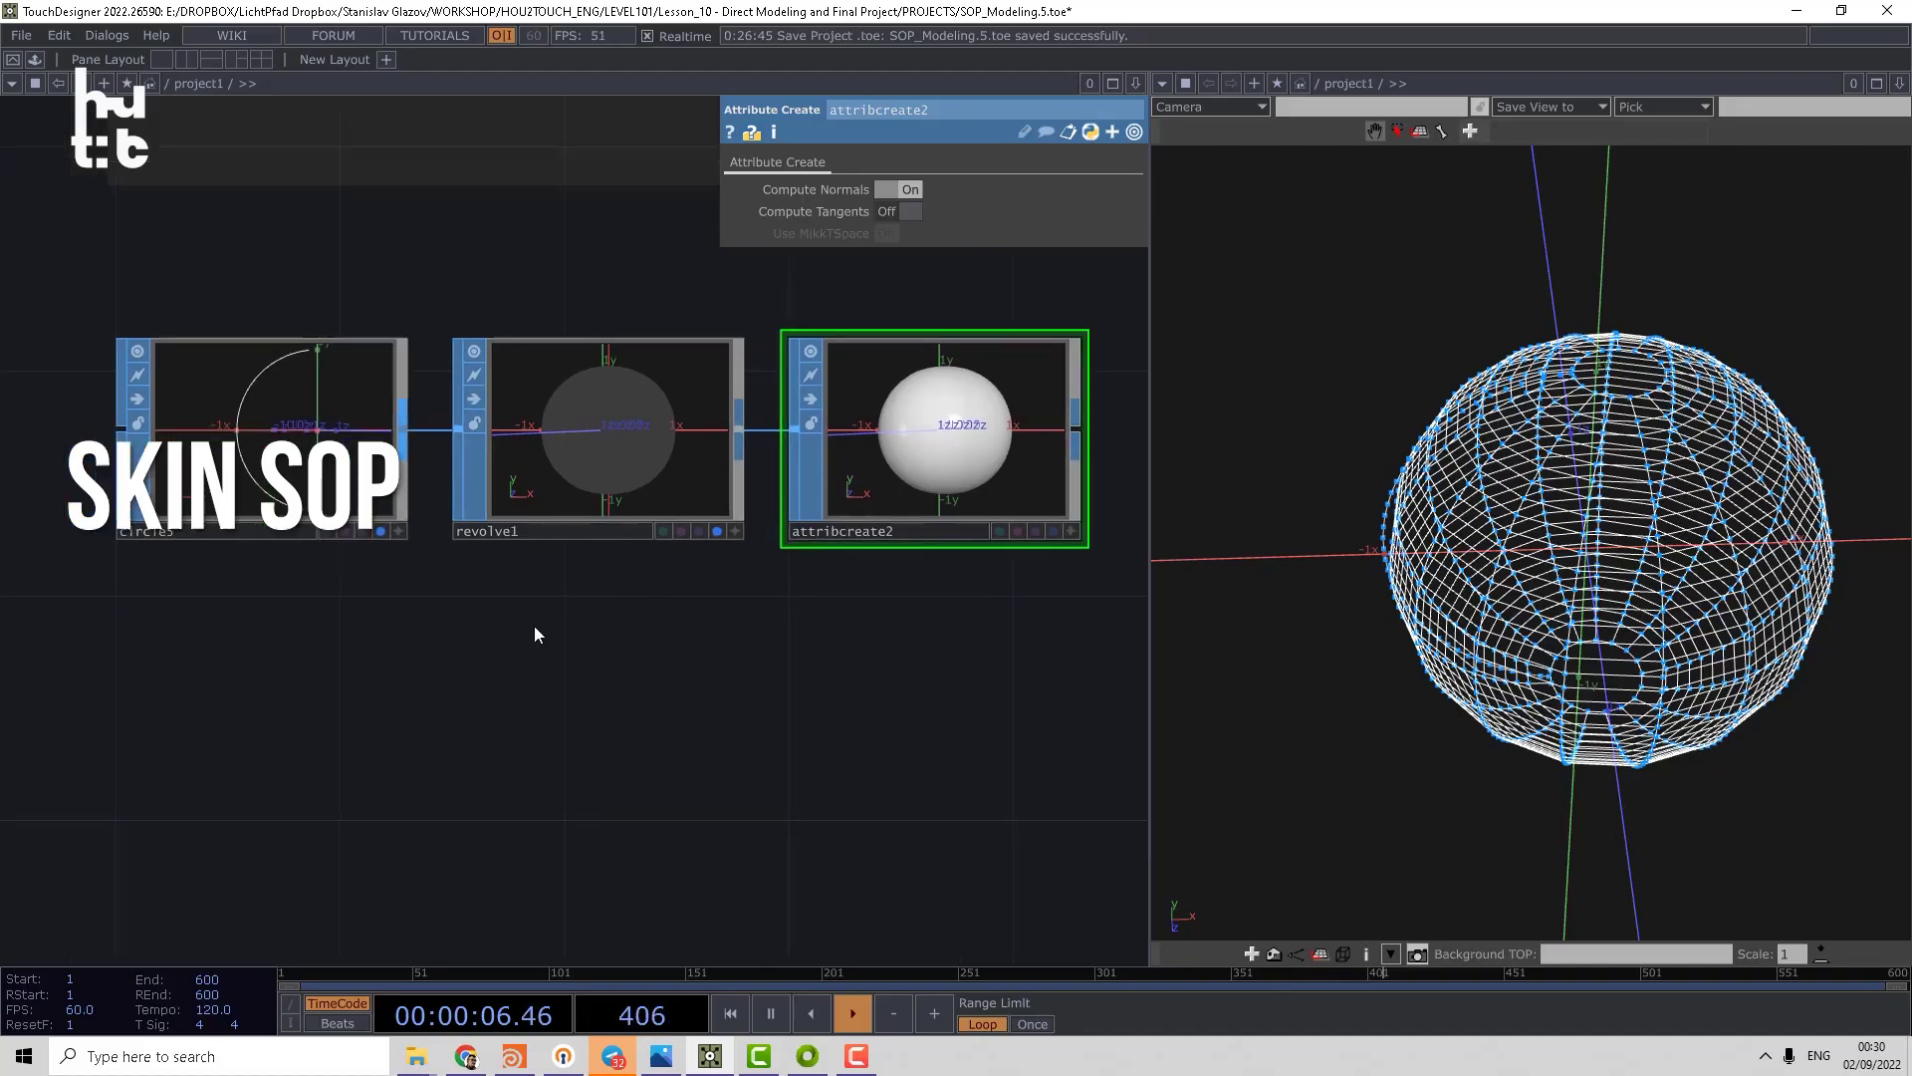
drag(534, 627, 576, 609)
click(447, 513)
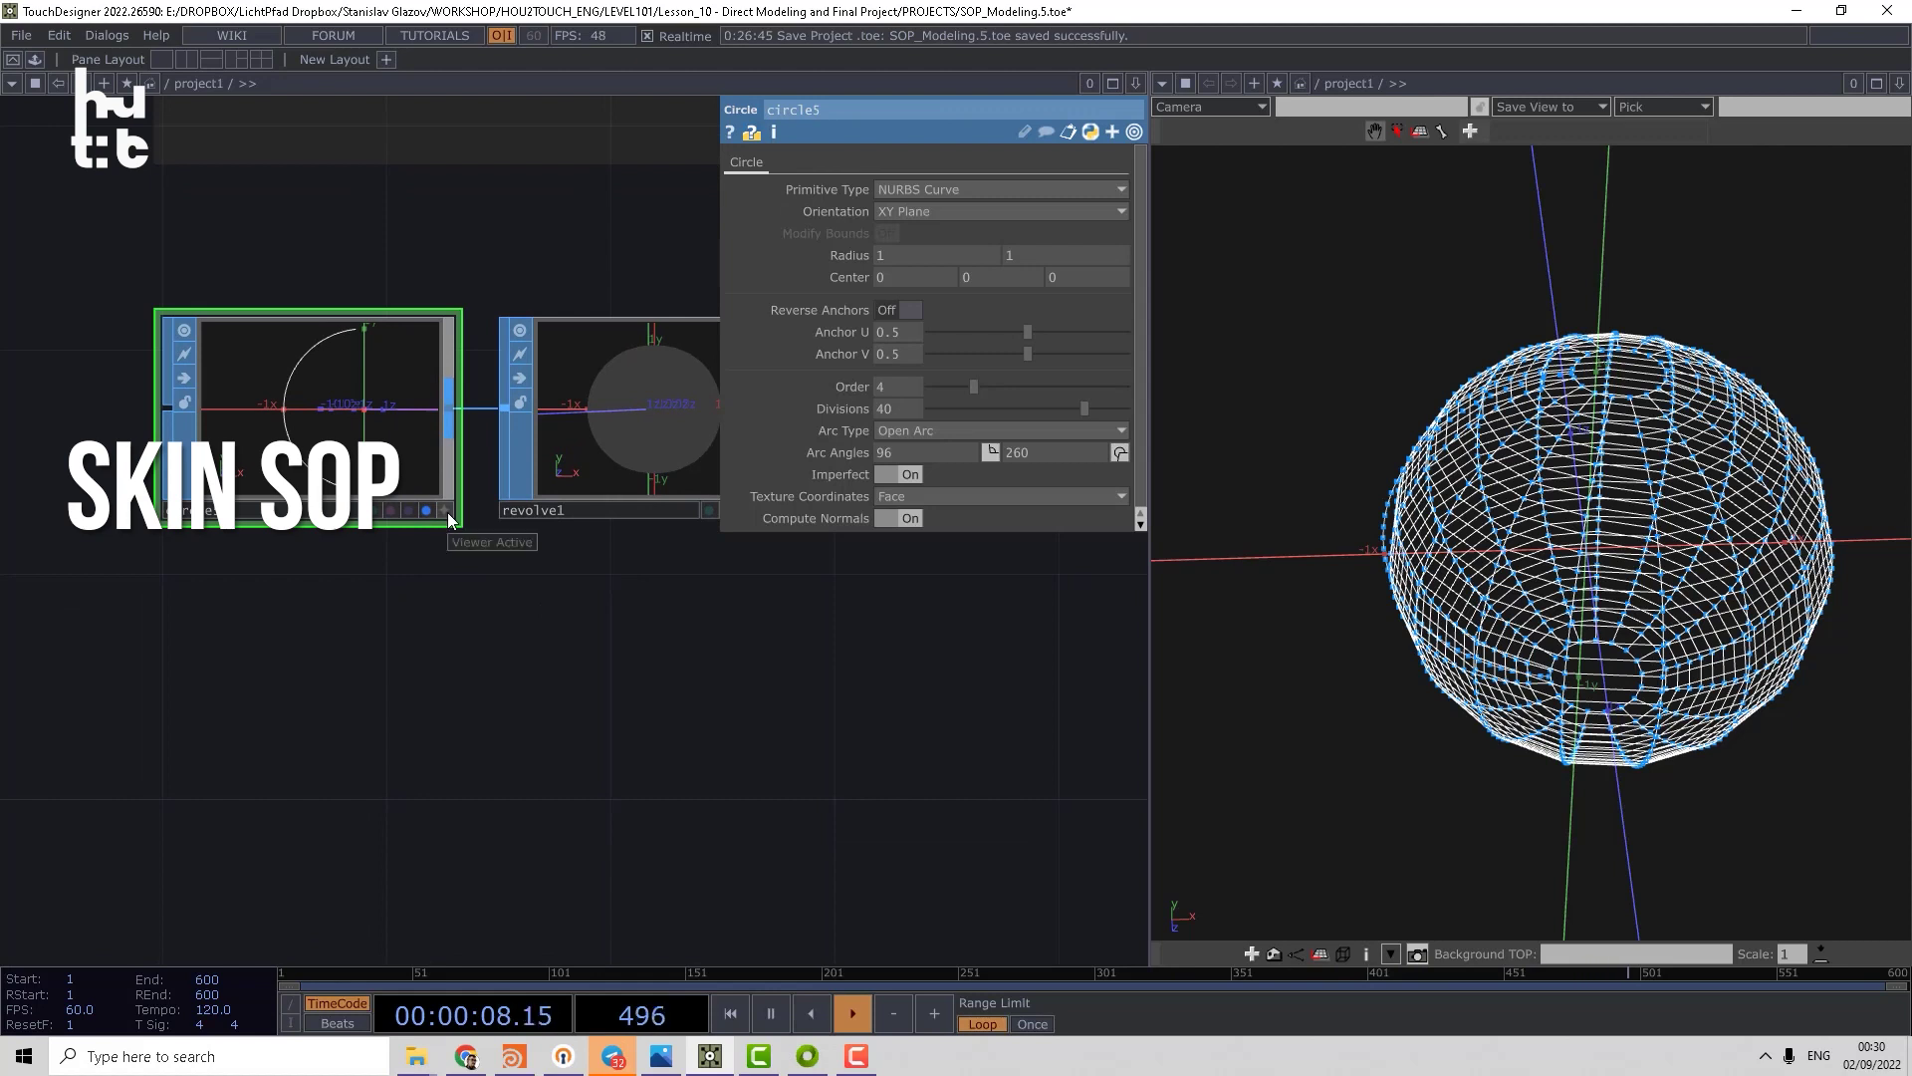
key(ctrl+c)
key(ctrl+v)
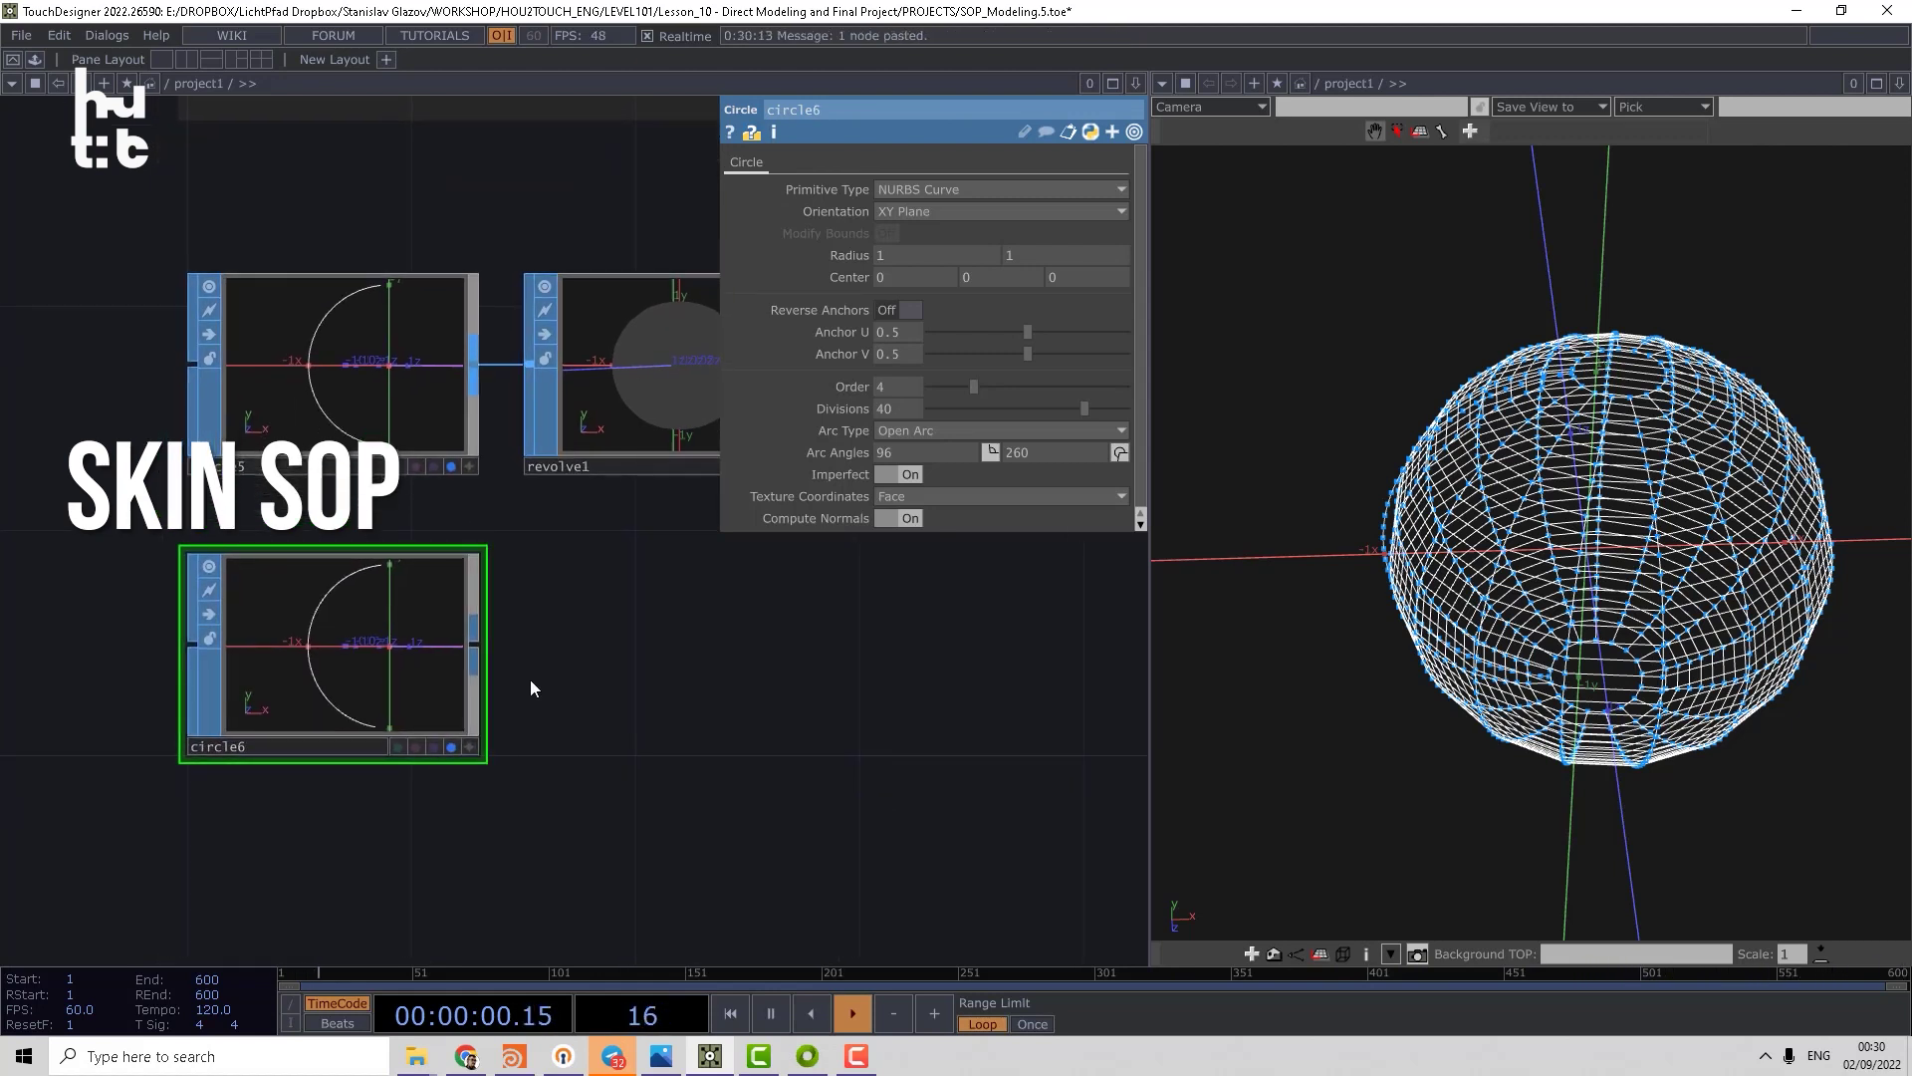
- Add a Copy operator, copy1, after circle6's output
right_click(478, 640)
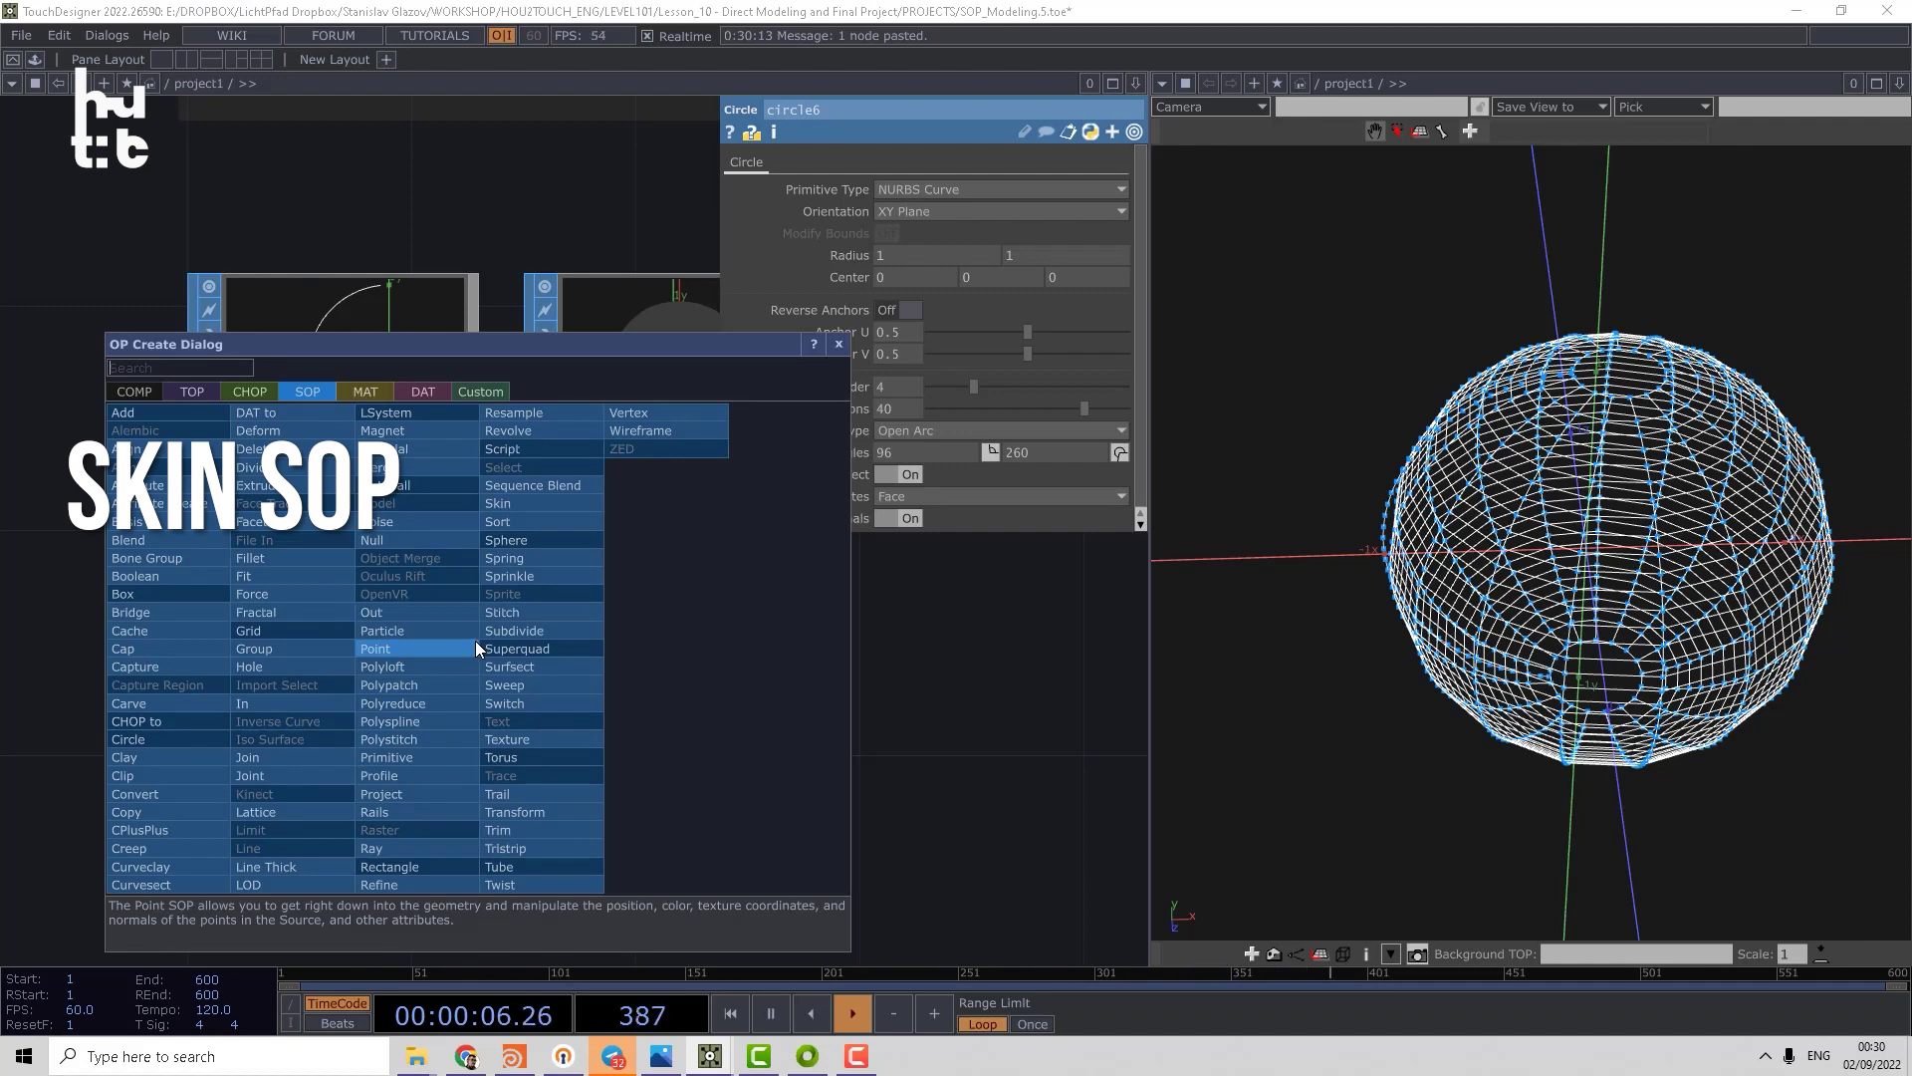
text(co)
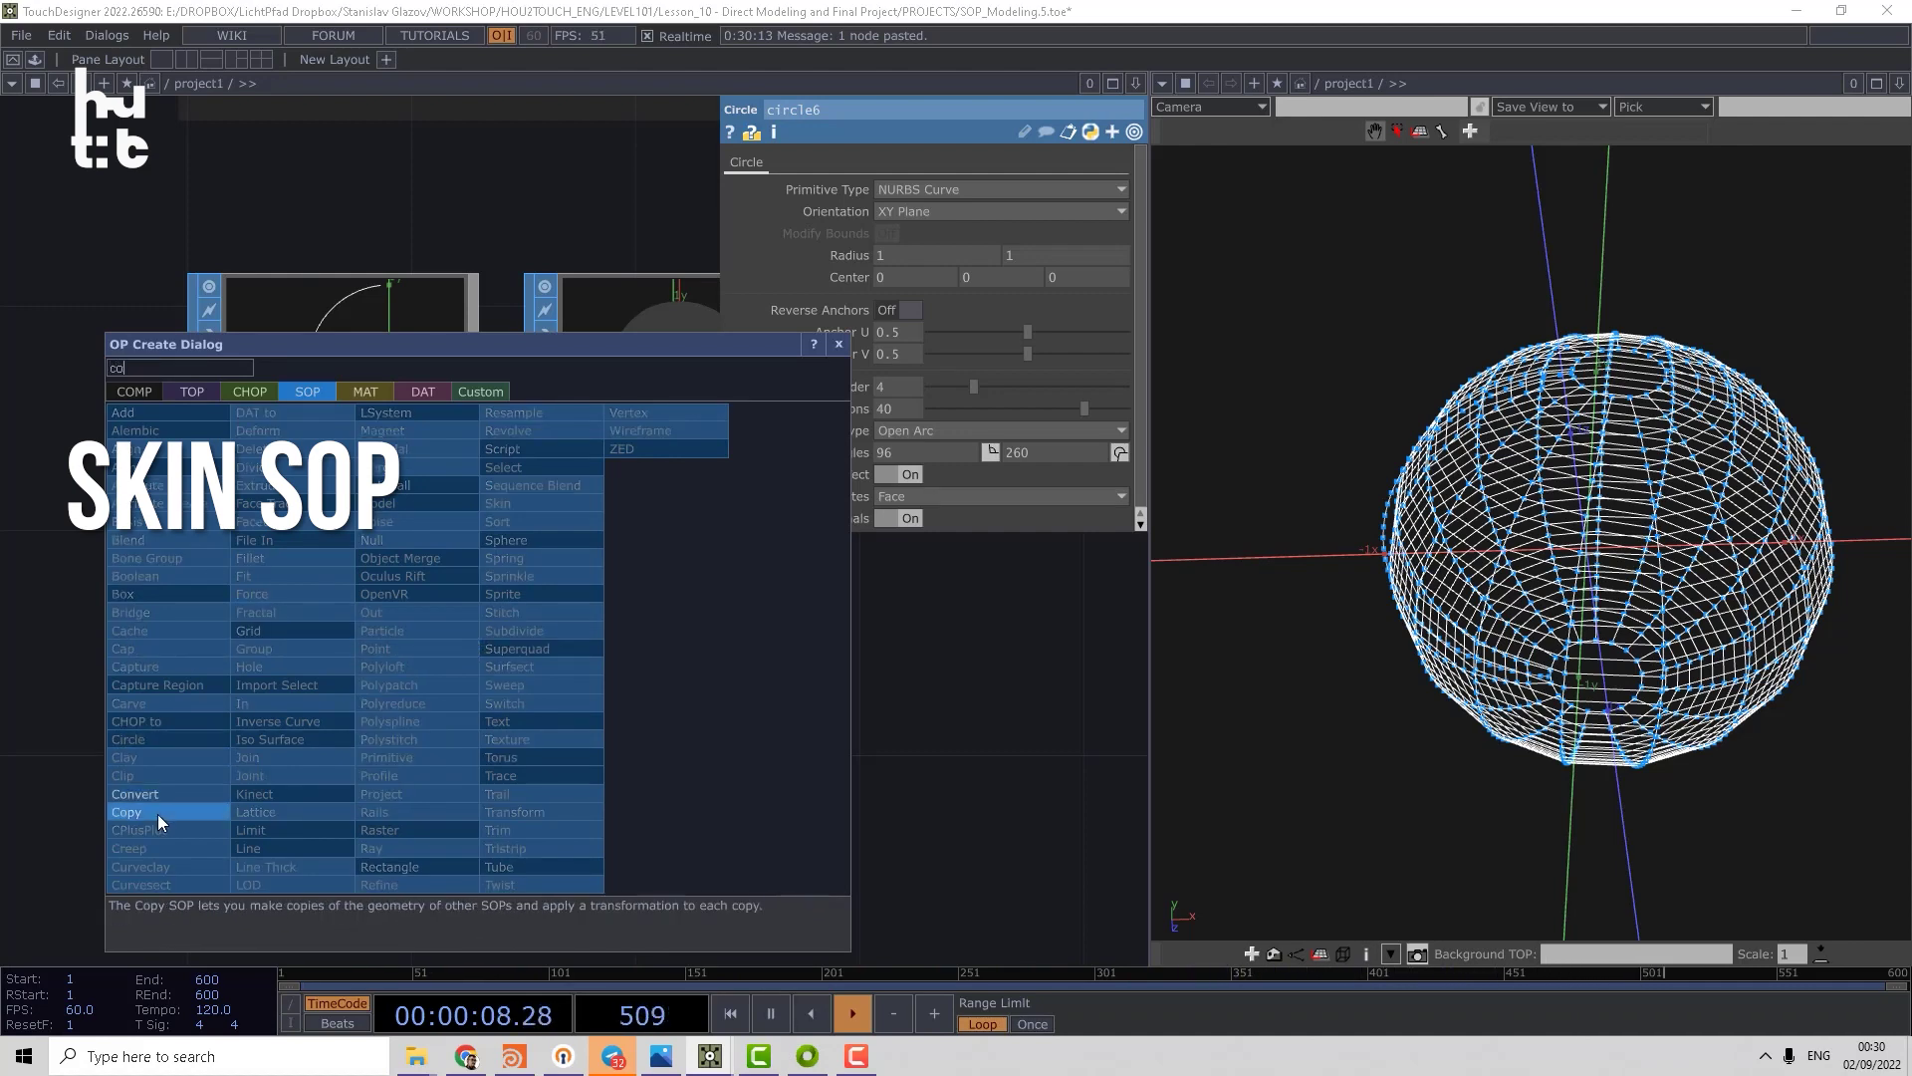
click(157, 813)
click(689, 645)
drag(896, 728, 747, 777)
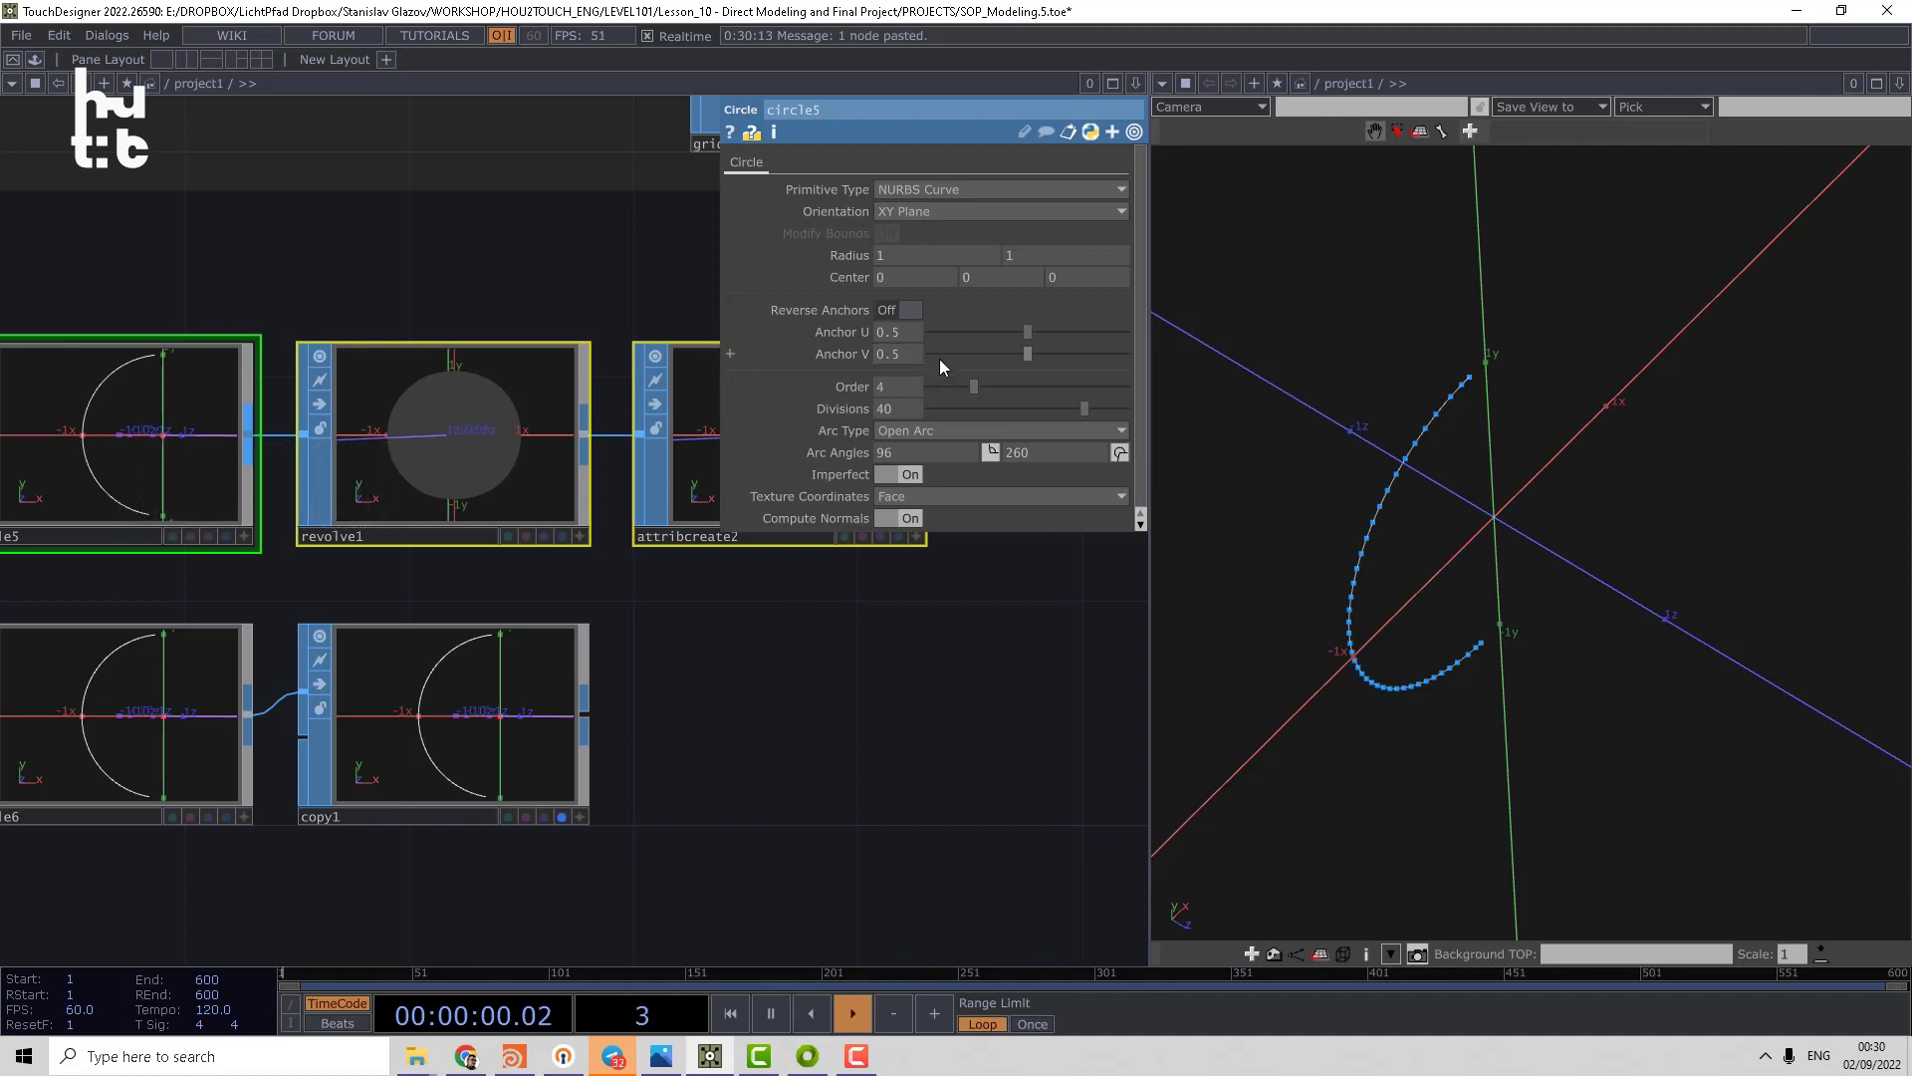
- Set copy1 to 8 copies with Translate Z 0.3 and Scale X 0.8
click(513, 693)
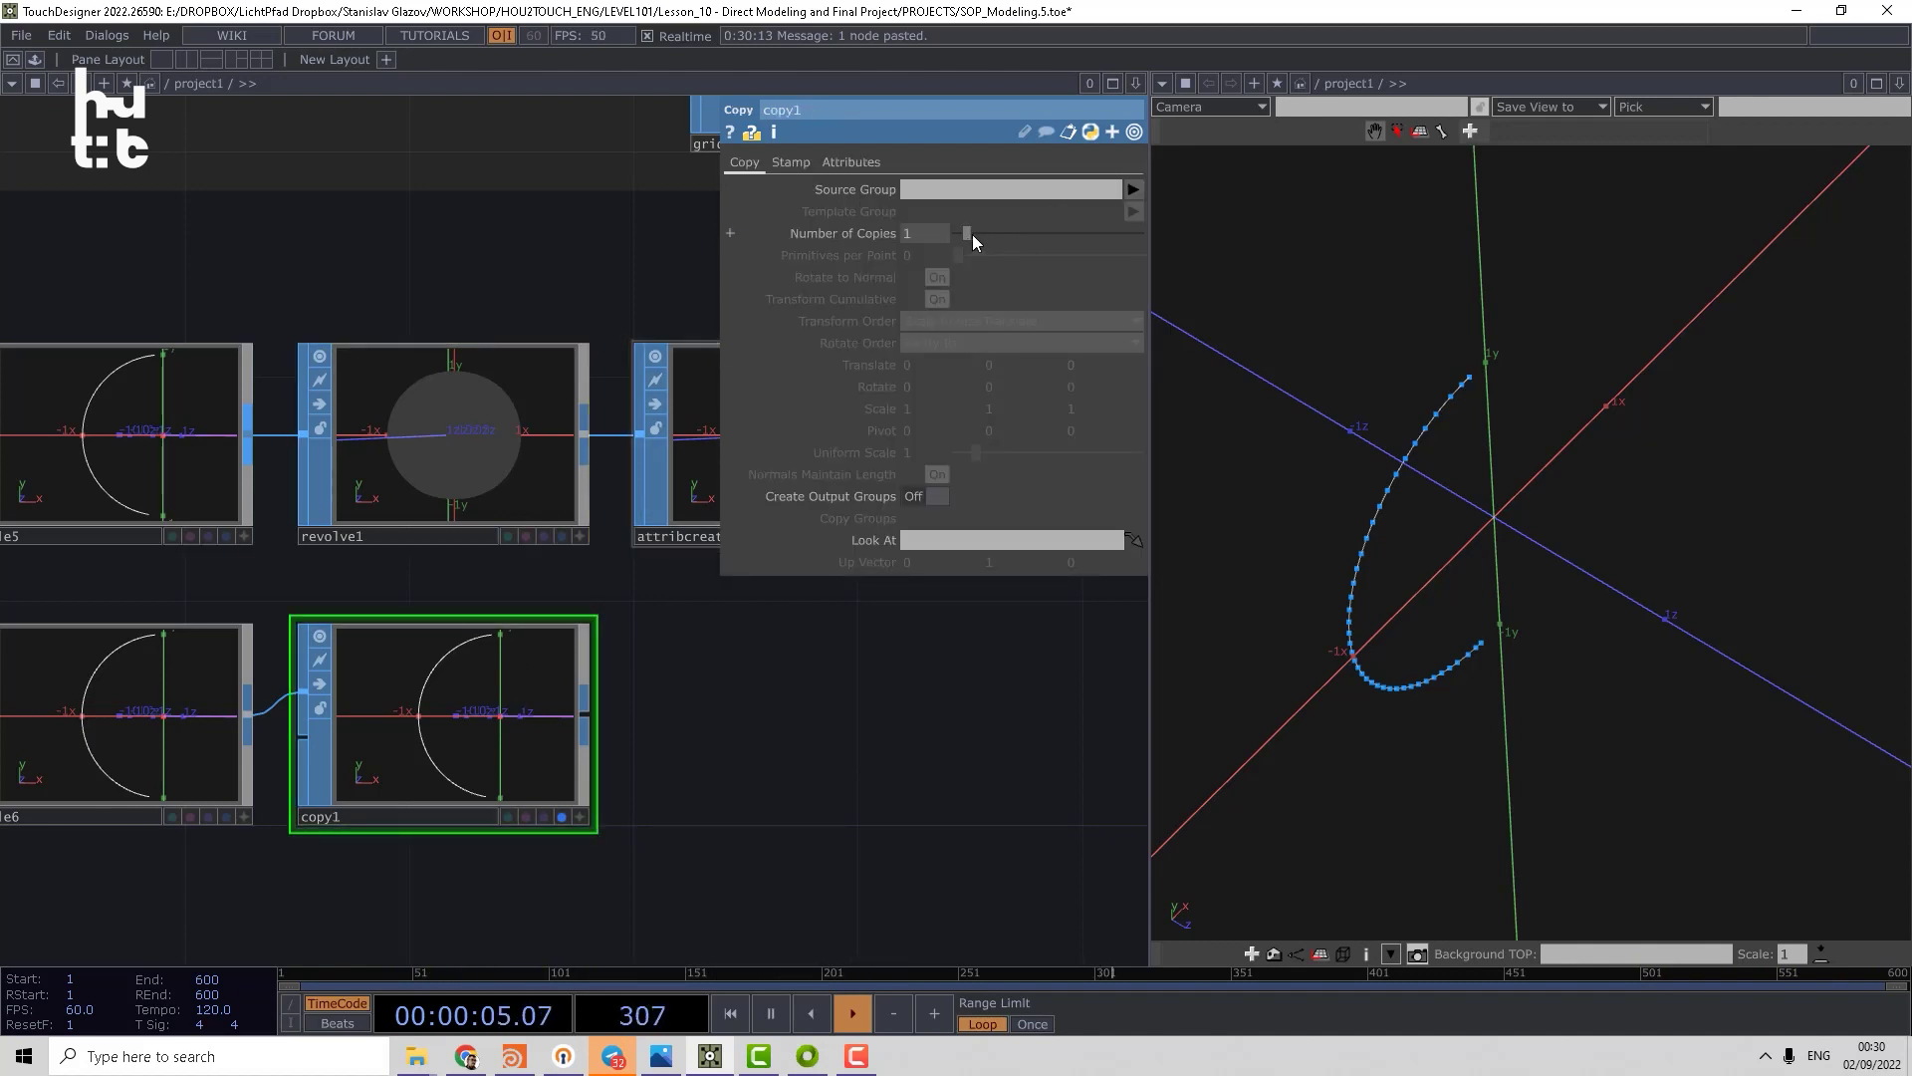
drag(966, 233, 1020, 233)
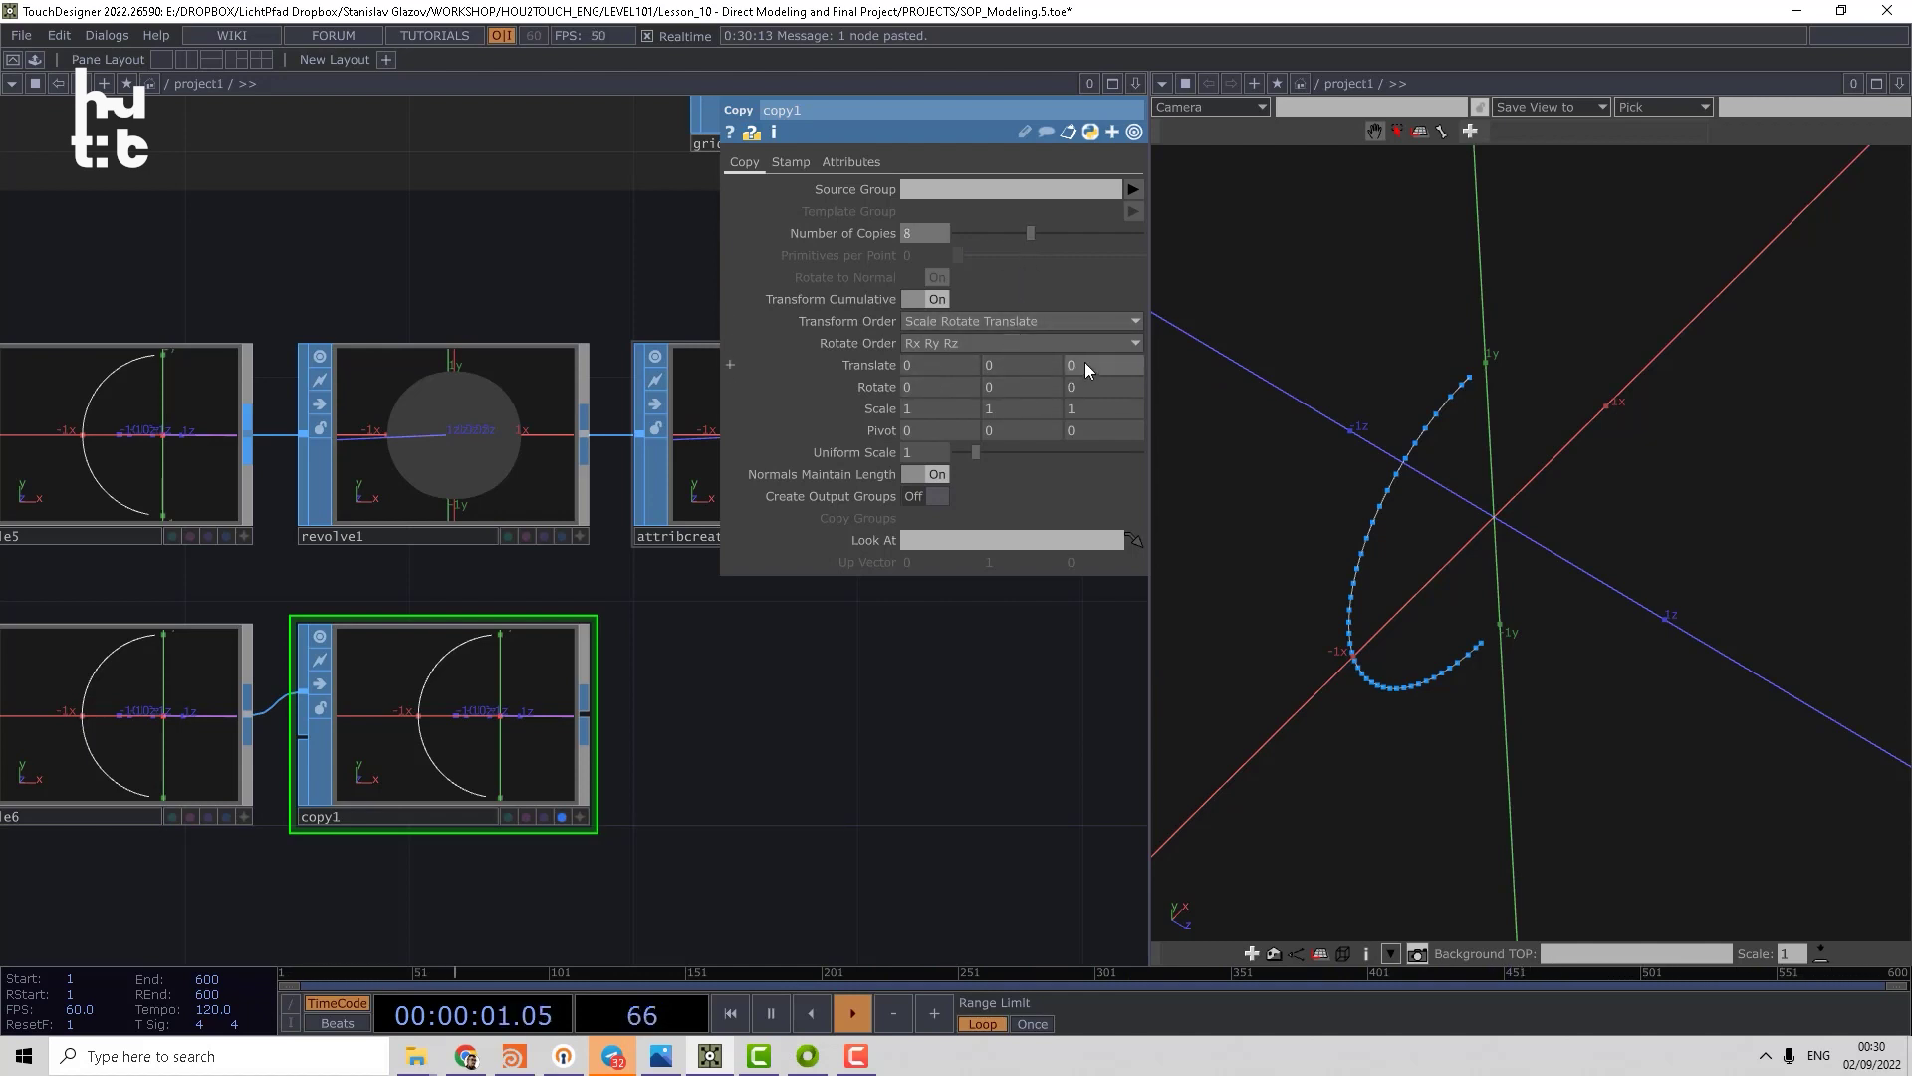
mouse_move(1084, 364)
middle_down()
mouse_move(1106, 344)
mouse_move(985, 427)
middle_up()
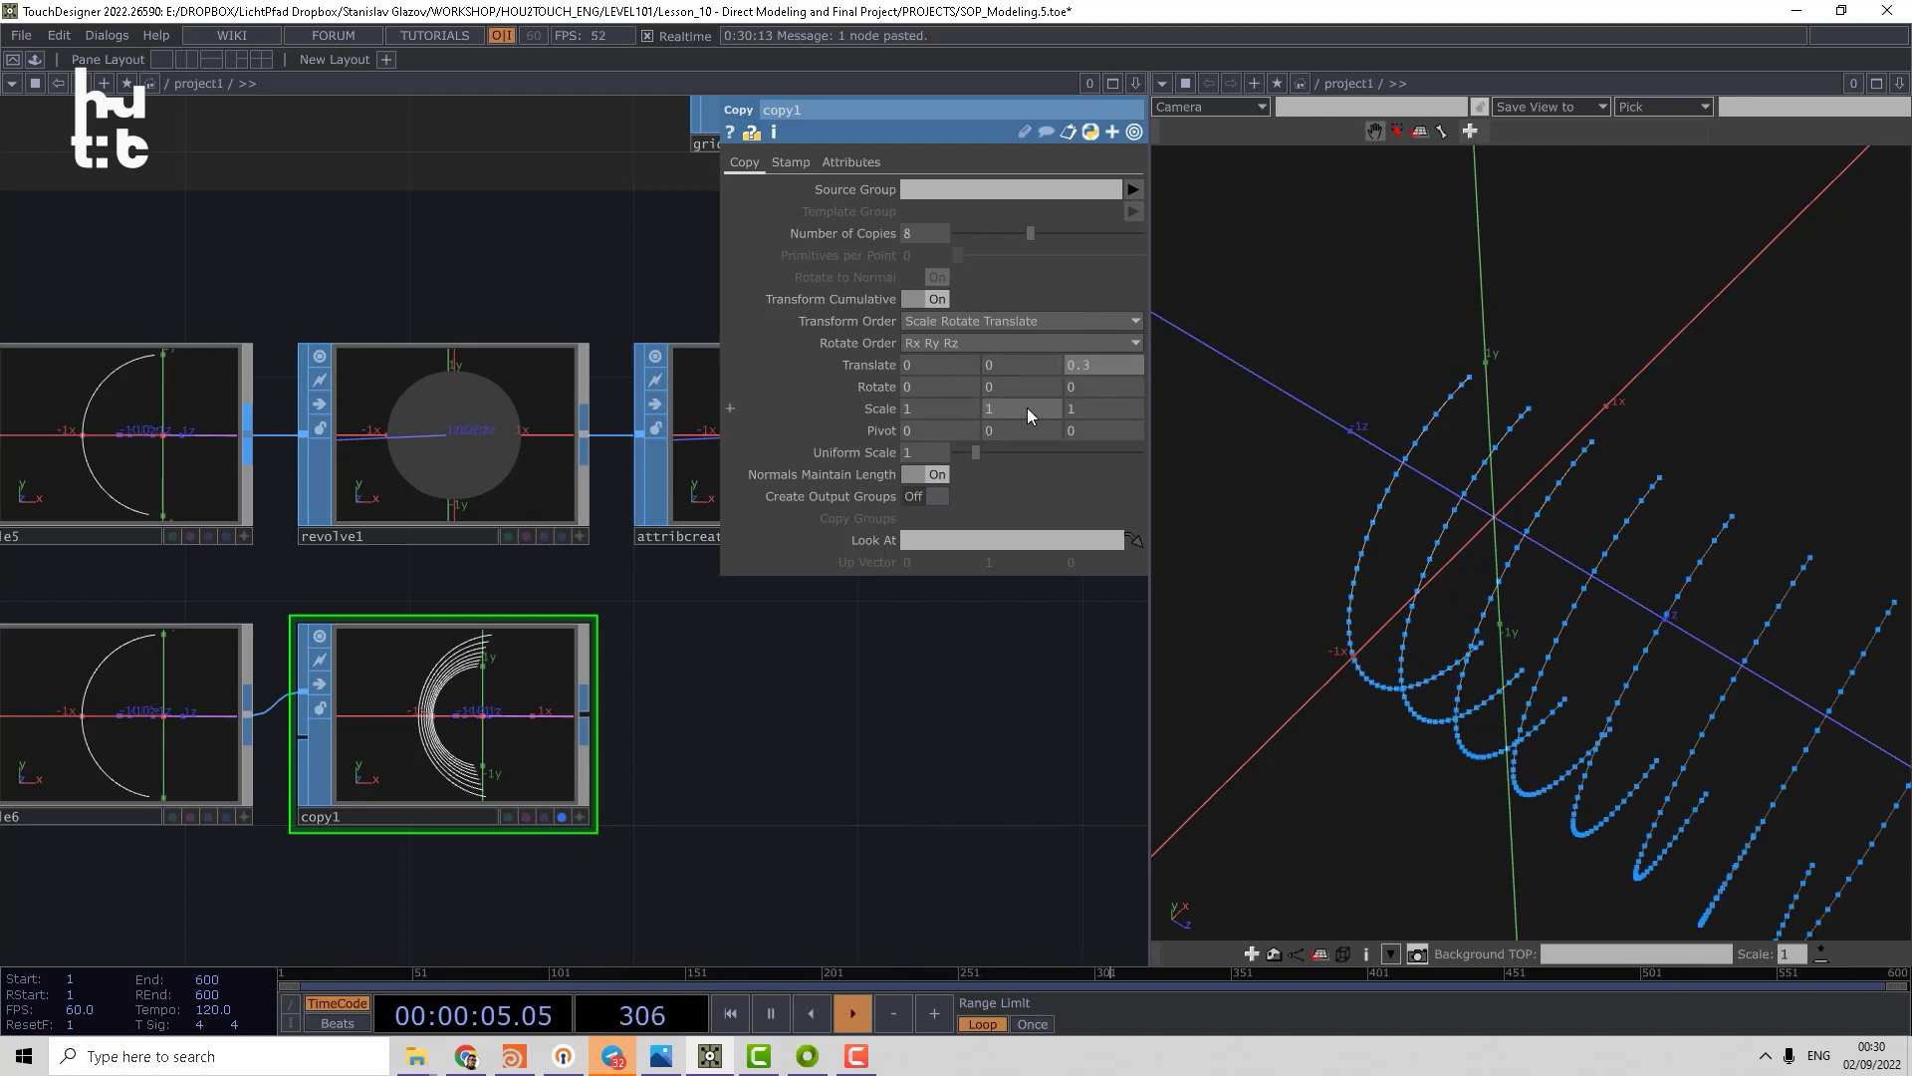
middle_drag(927, 396, 921, 369)
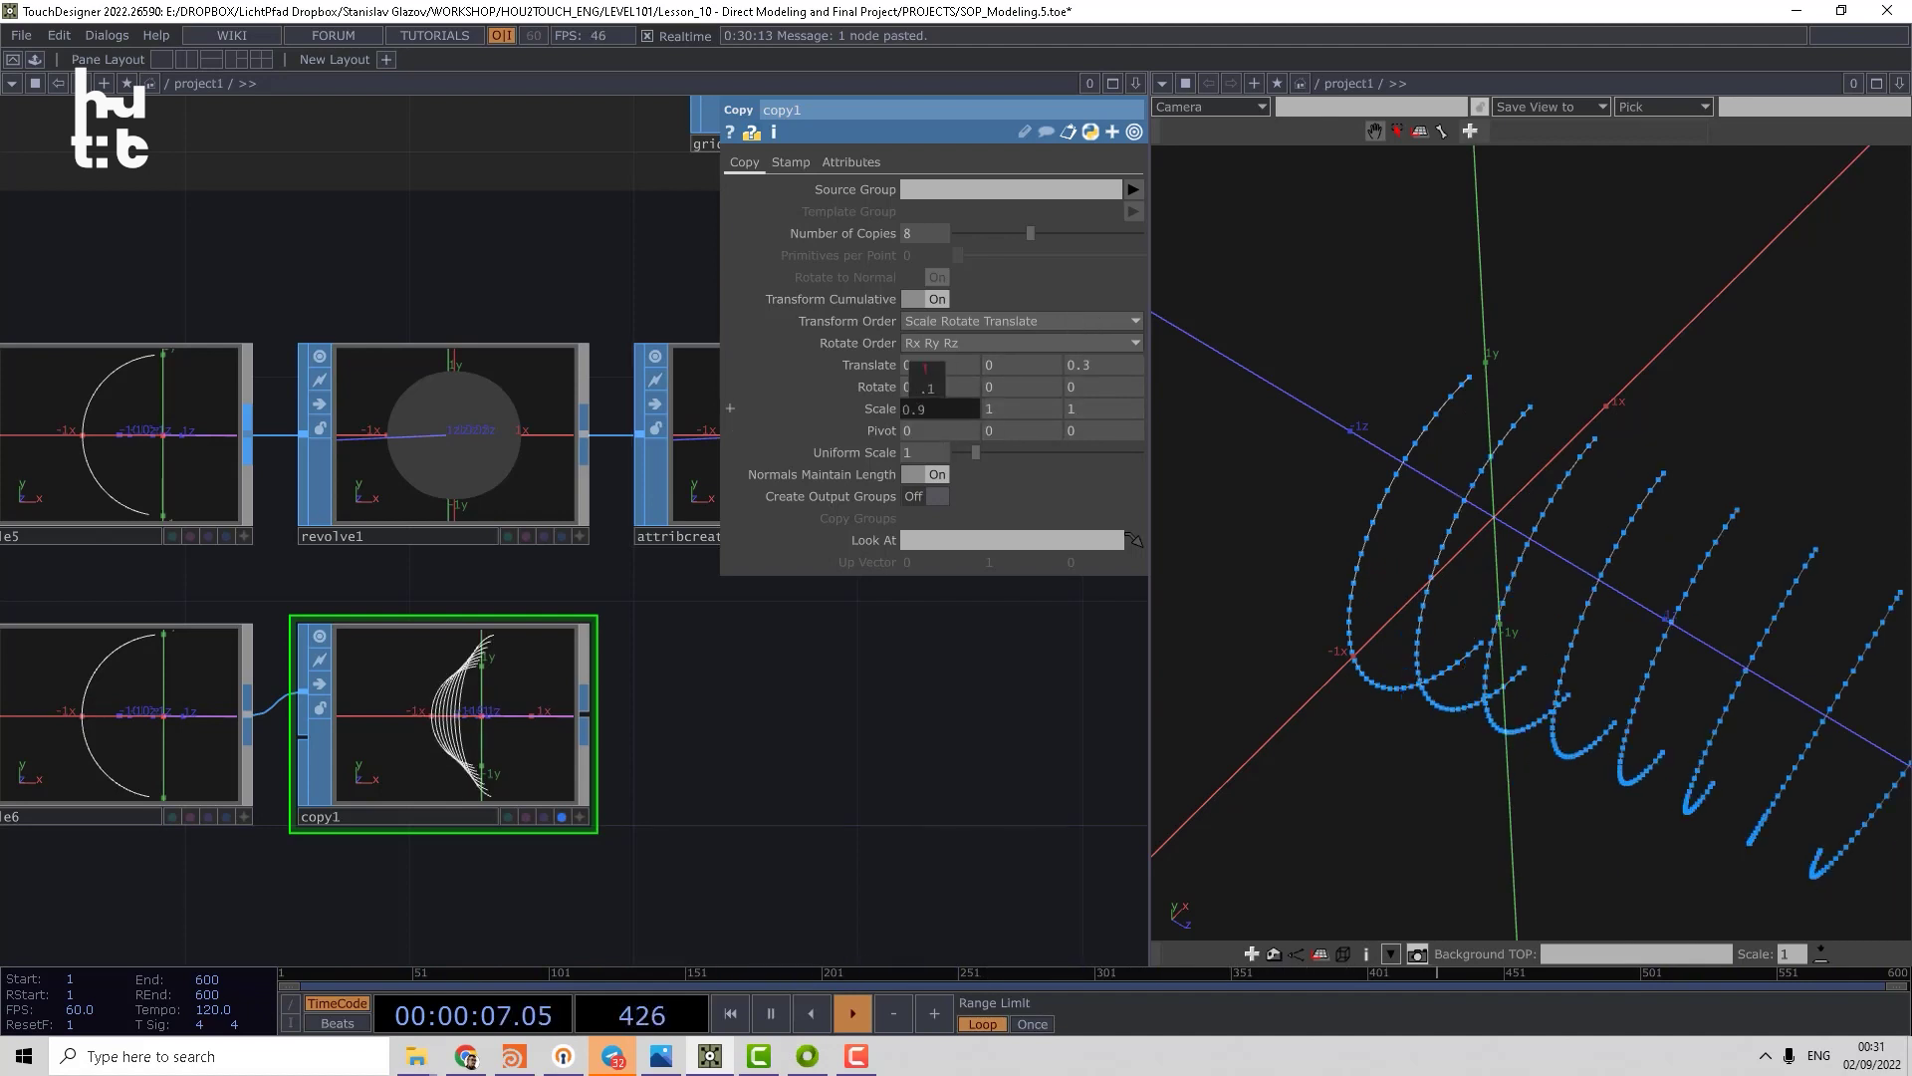
text(0.8)
drag(1566, 538, 1333, 543)
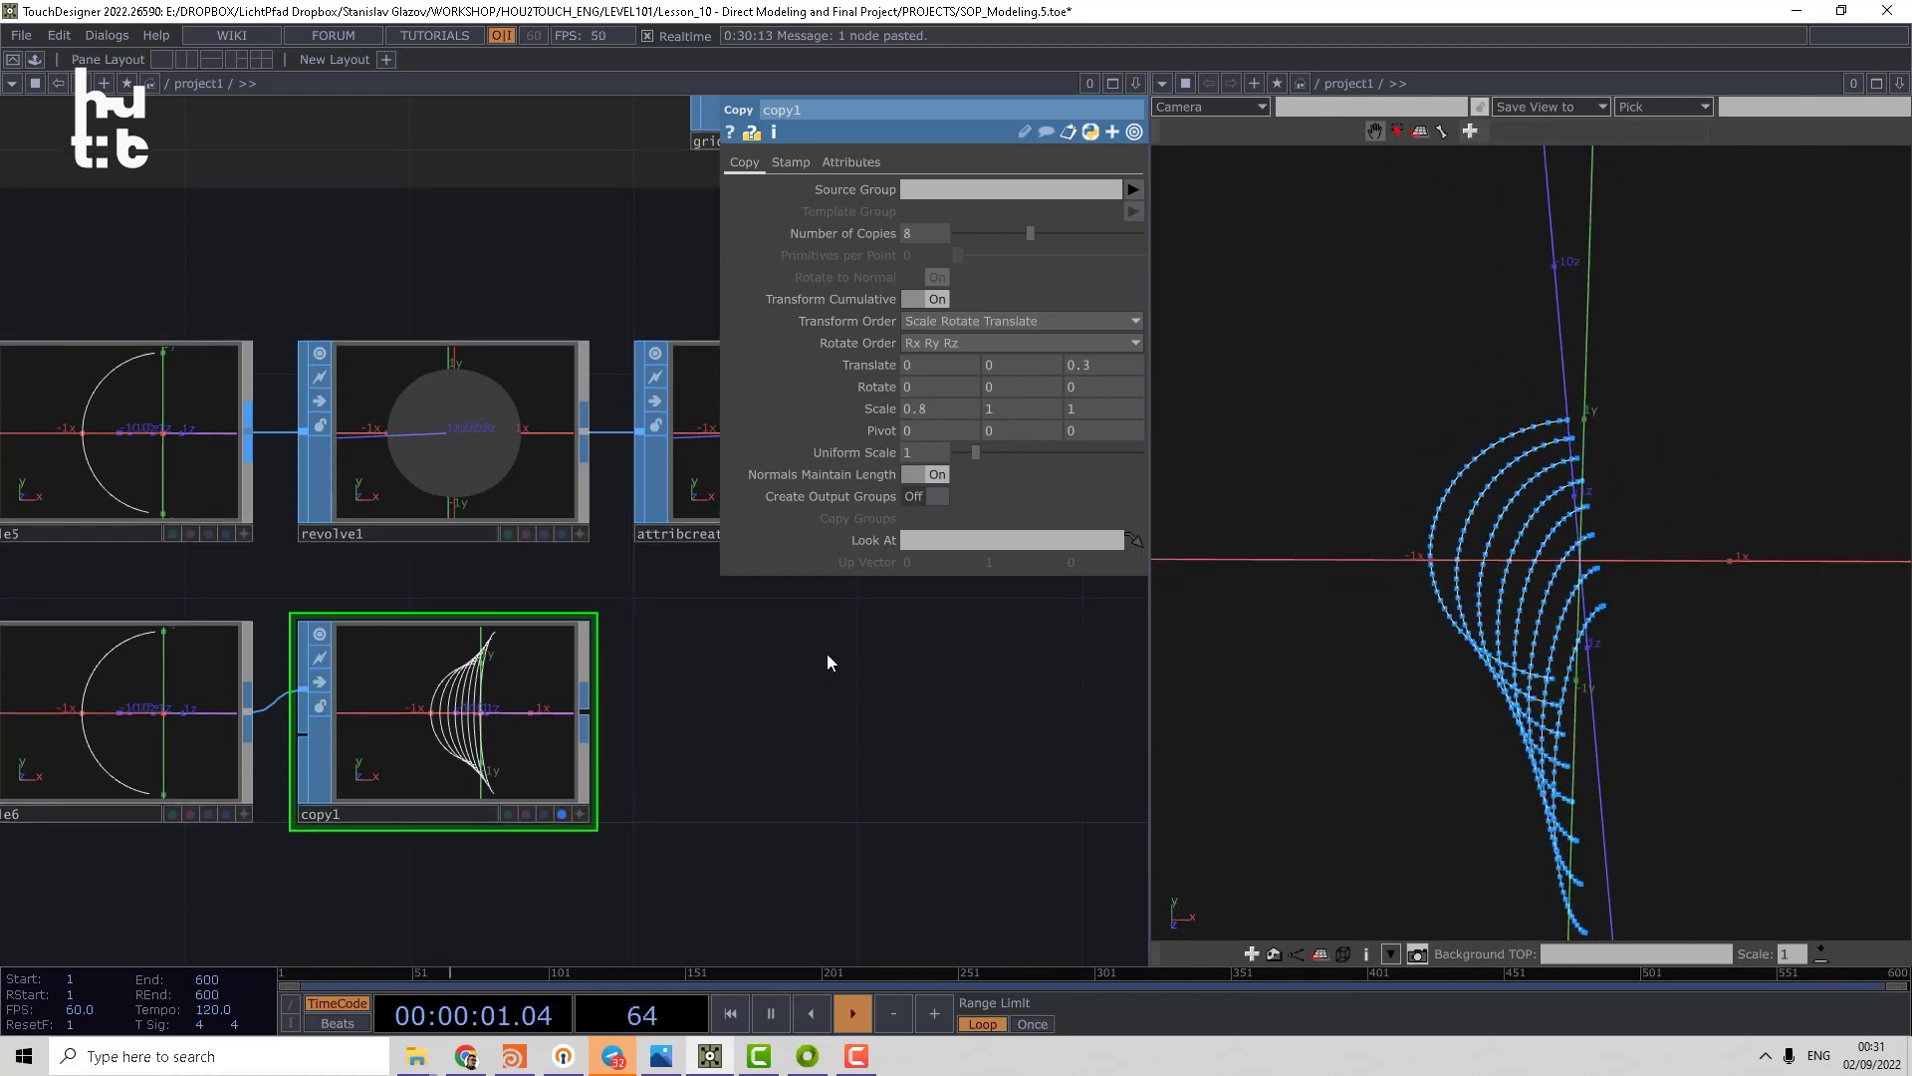
- Add a Skin SOP after copy1 and display its surface instead of copy1's curves
key(Tab)
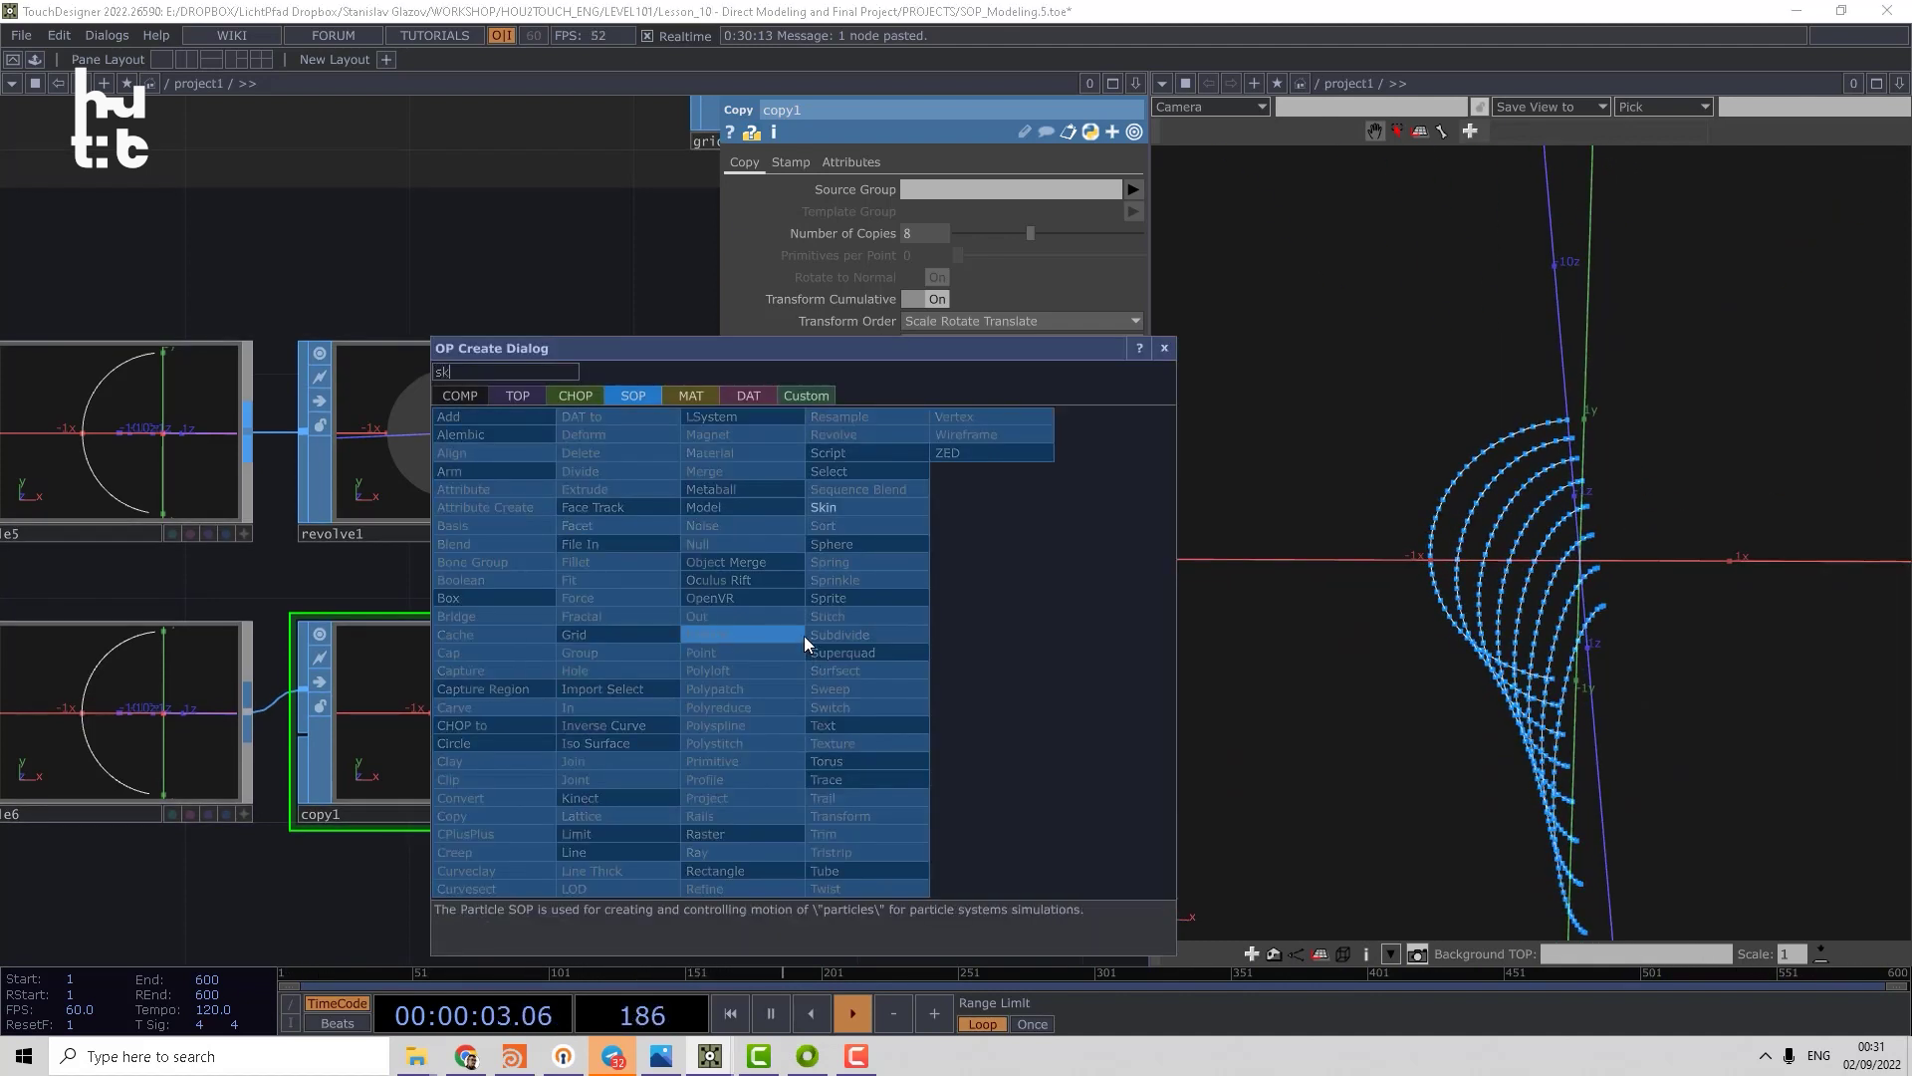
click(826, 523)
click(802, 715)
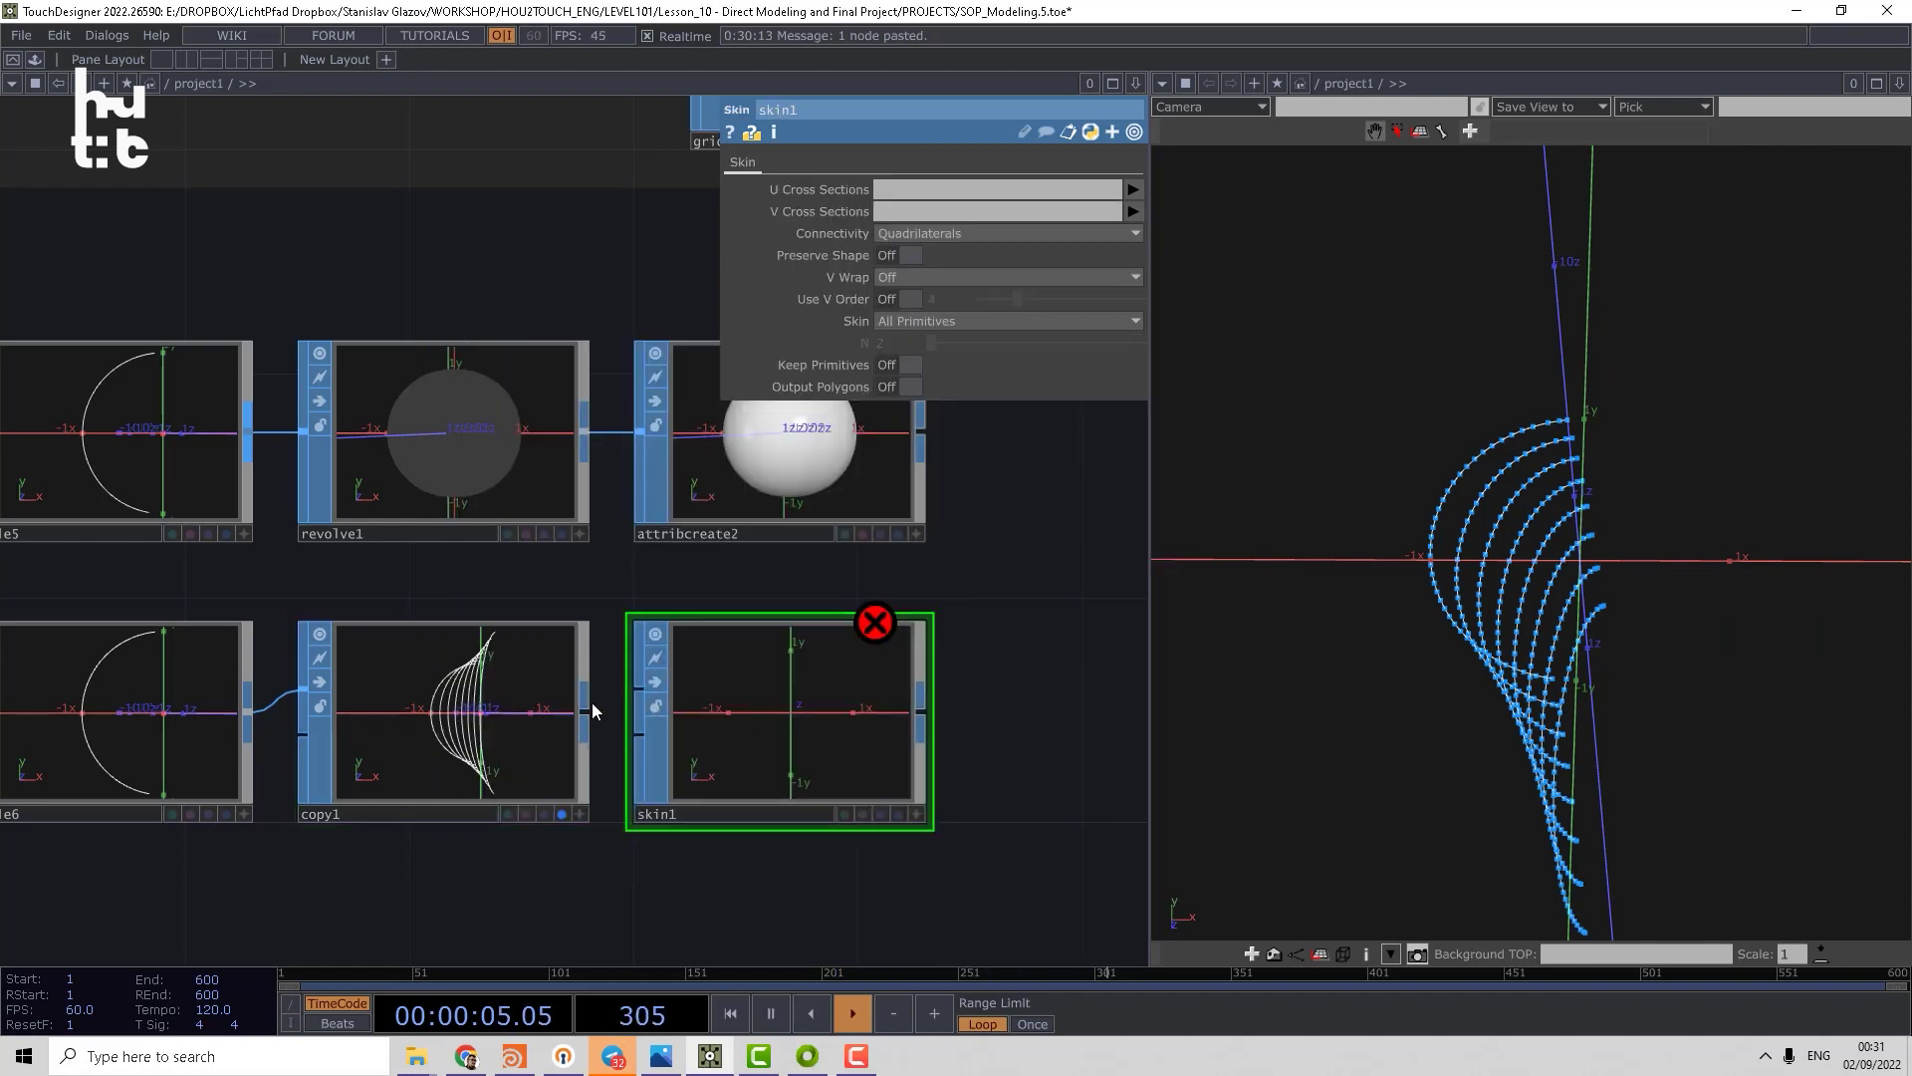
click(562, 814)
click(898, 815)
mouse_move(1251, 696)
mouse_down()
mouse_move(1473, 634)
mouse_move(1450, 578)
mouse_up()
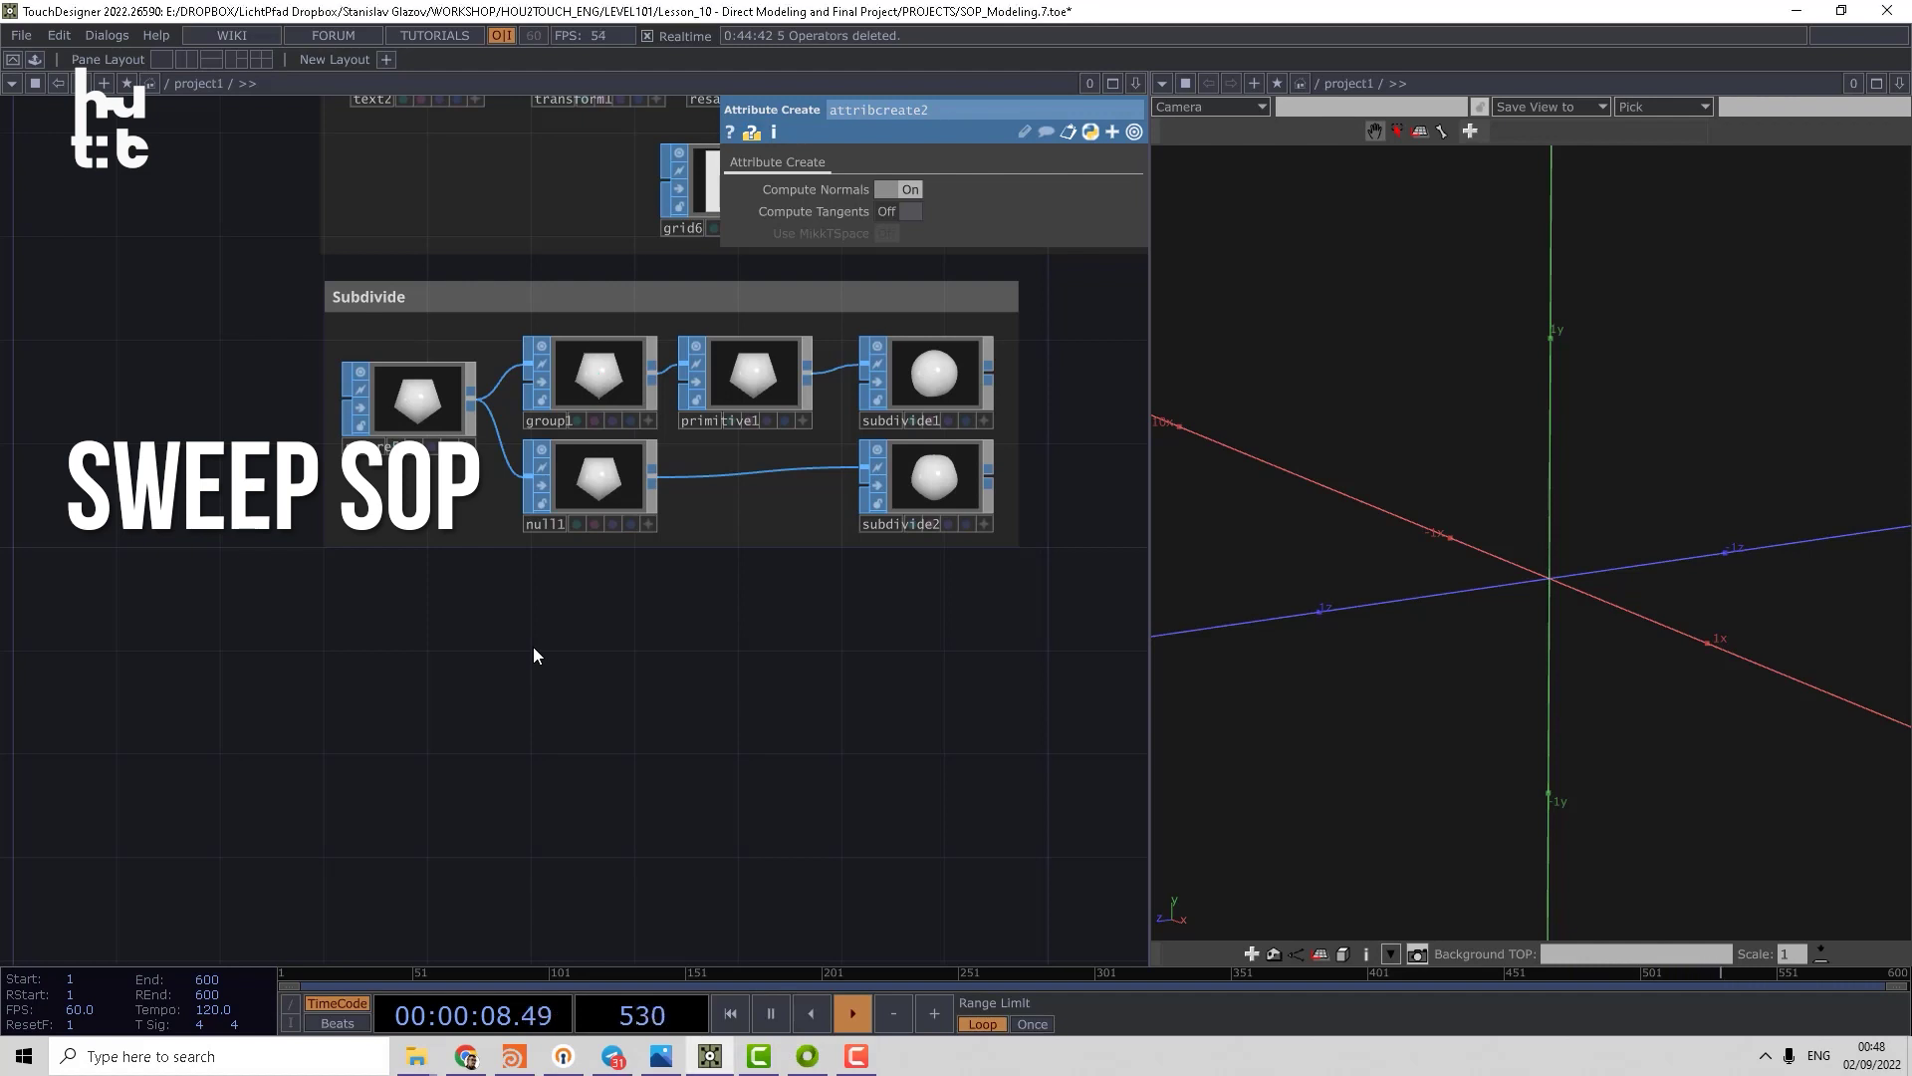
- Create a Text SOP with text X and Output set to Open Polygons
key(Tab)
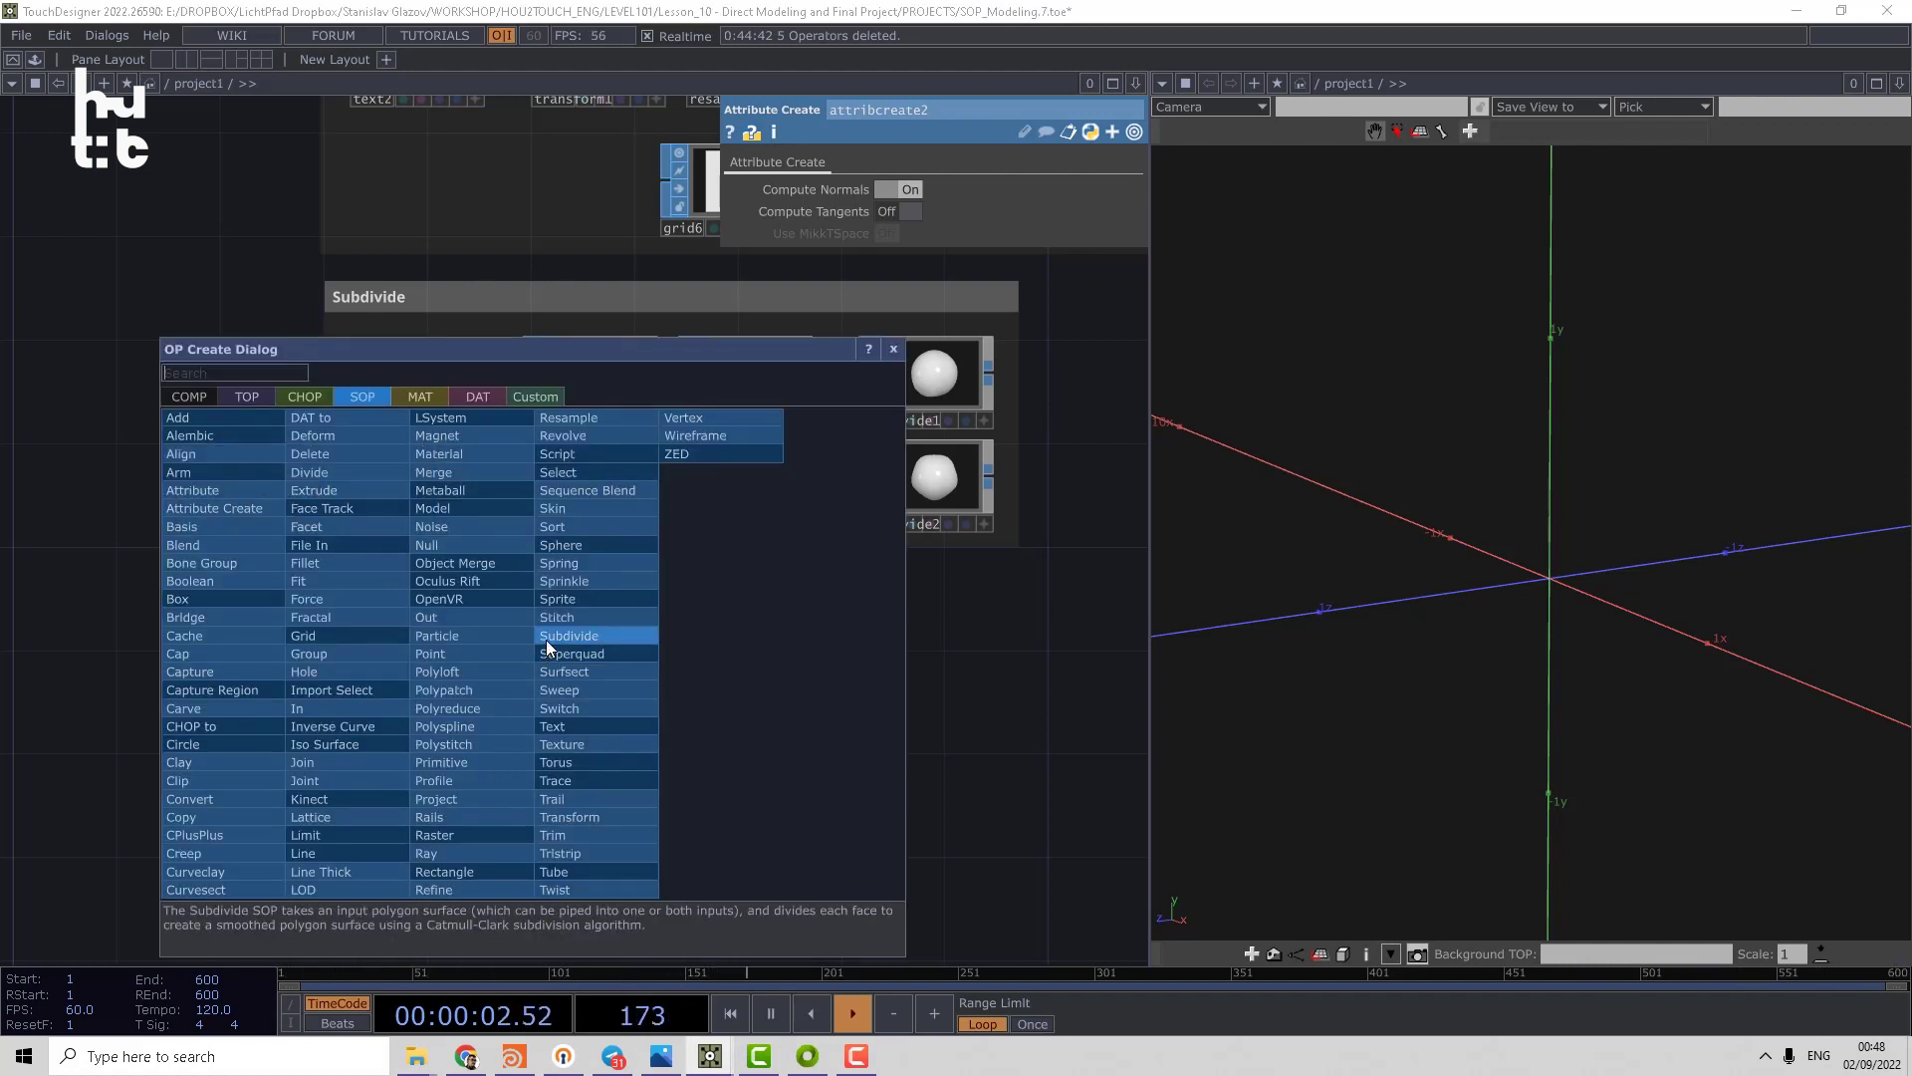
click(581, 724)
click(415, 681)
mouse_move(957, 650)
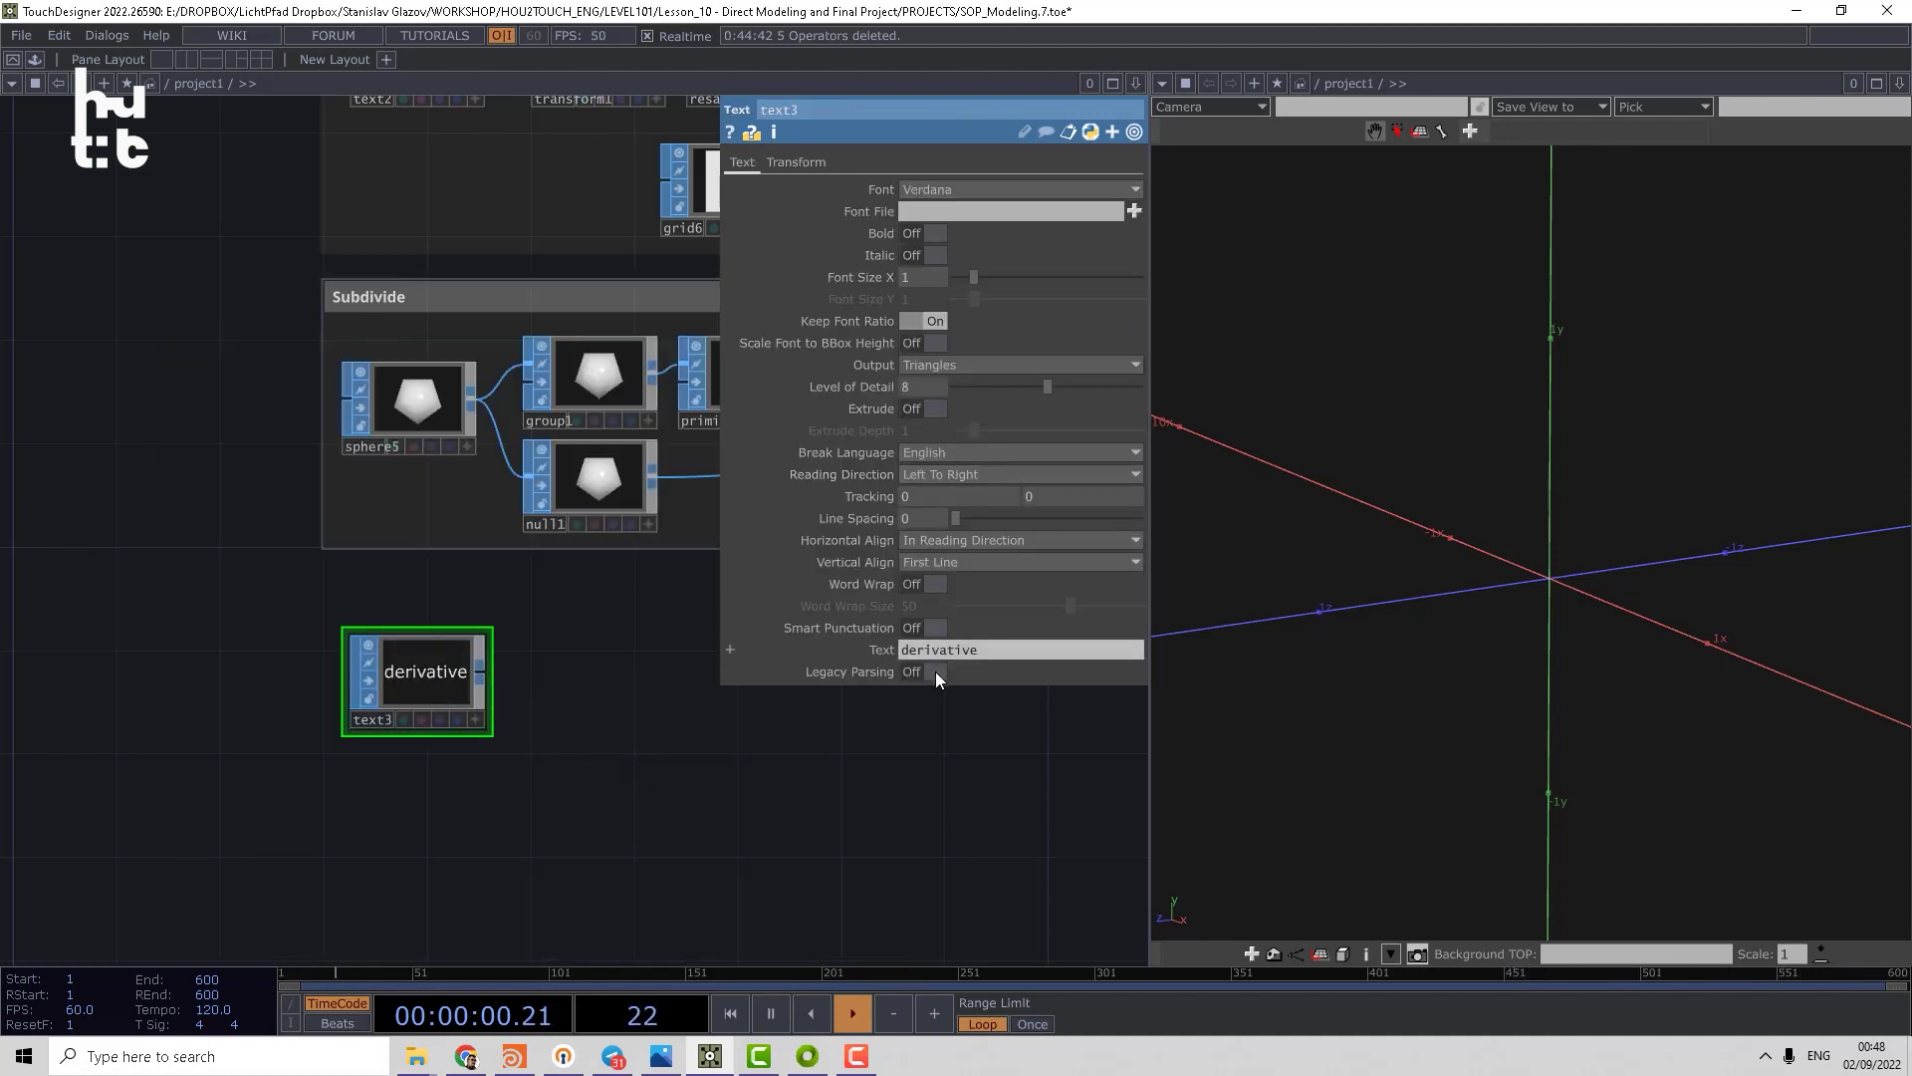
text(X)
key(Return)
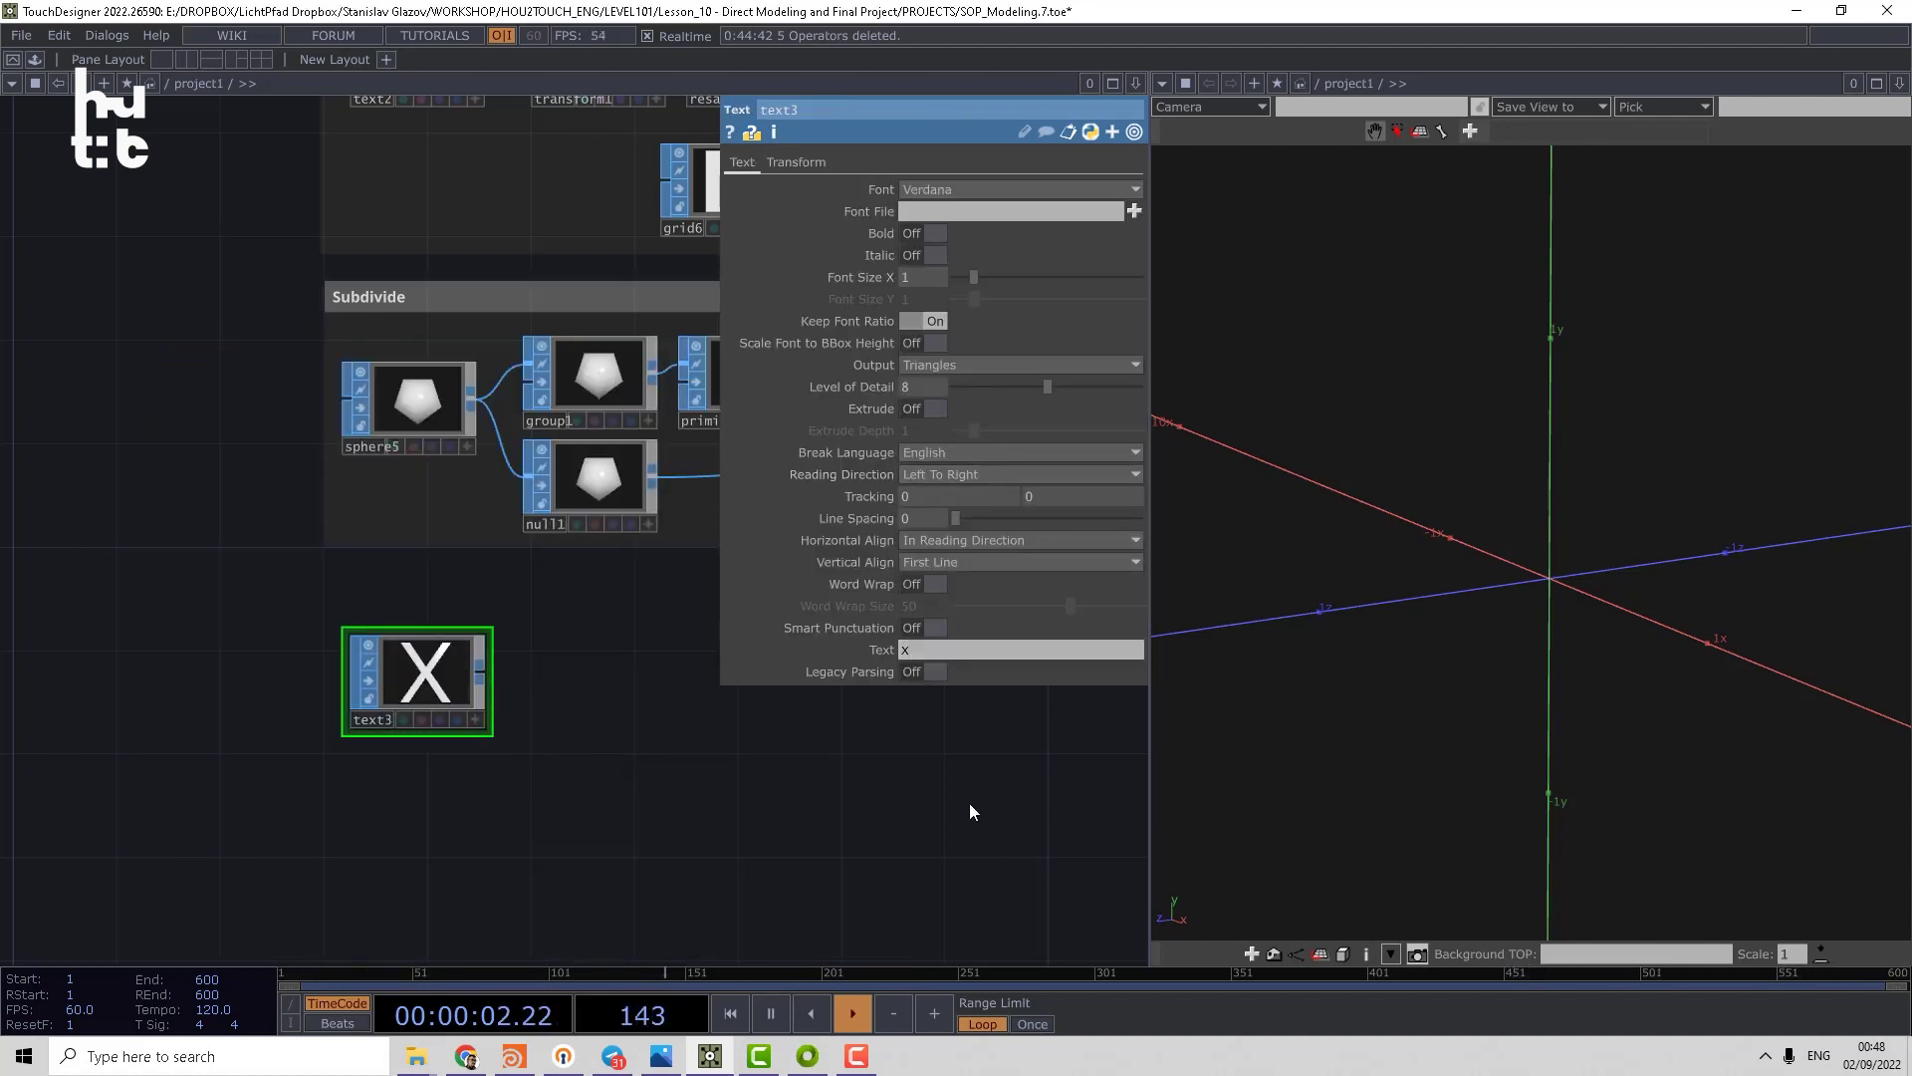
click(938, 367)
click(953, 422)
scroll(538, 648, up, 3)
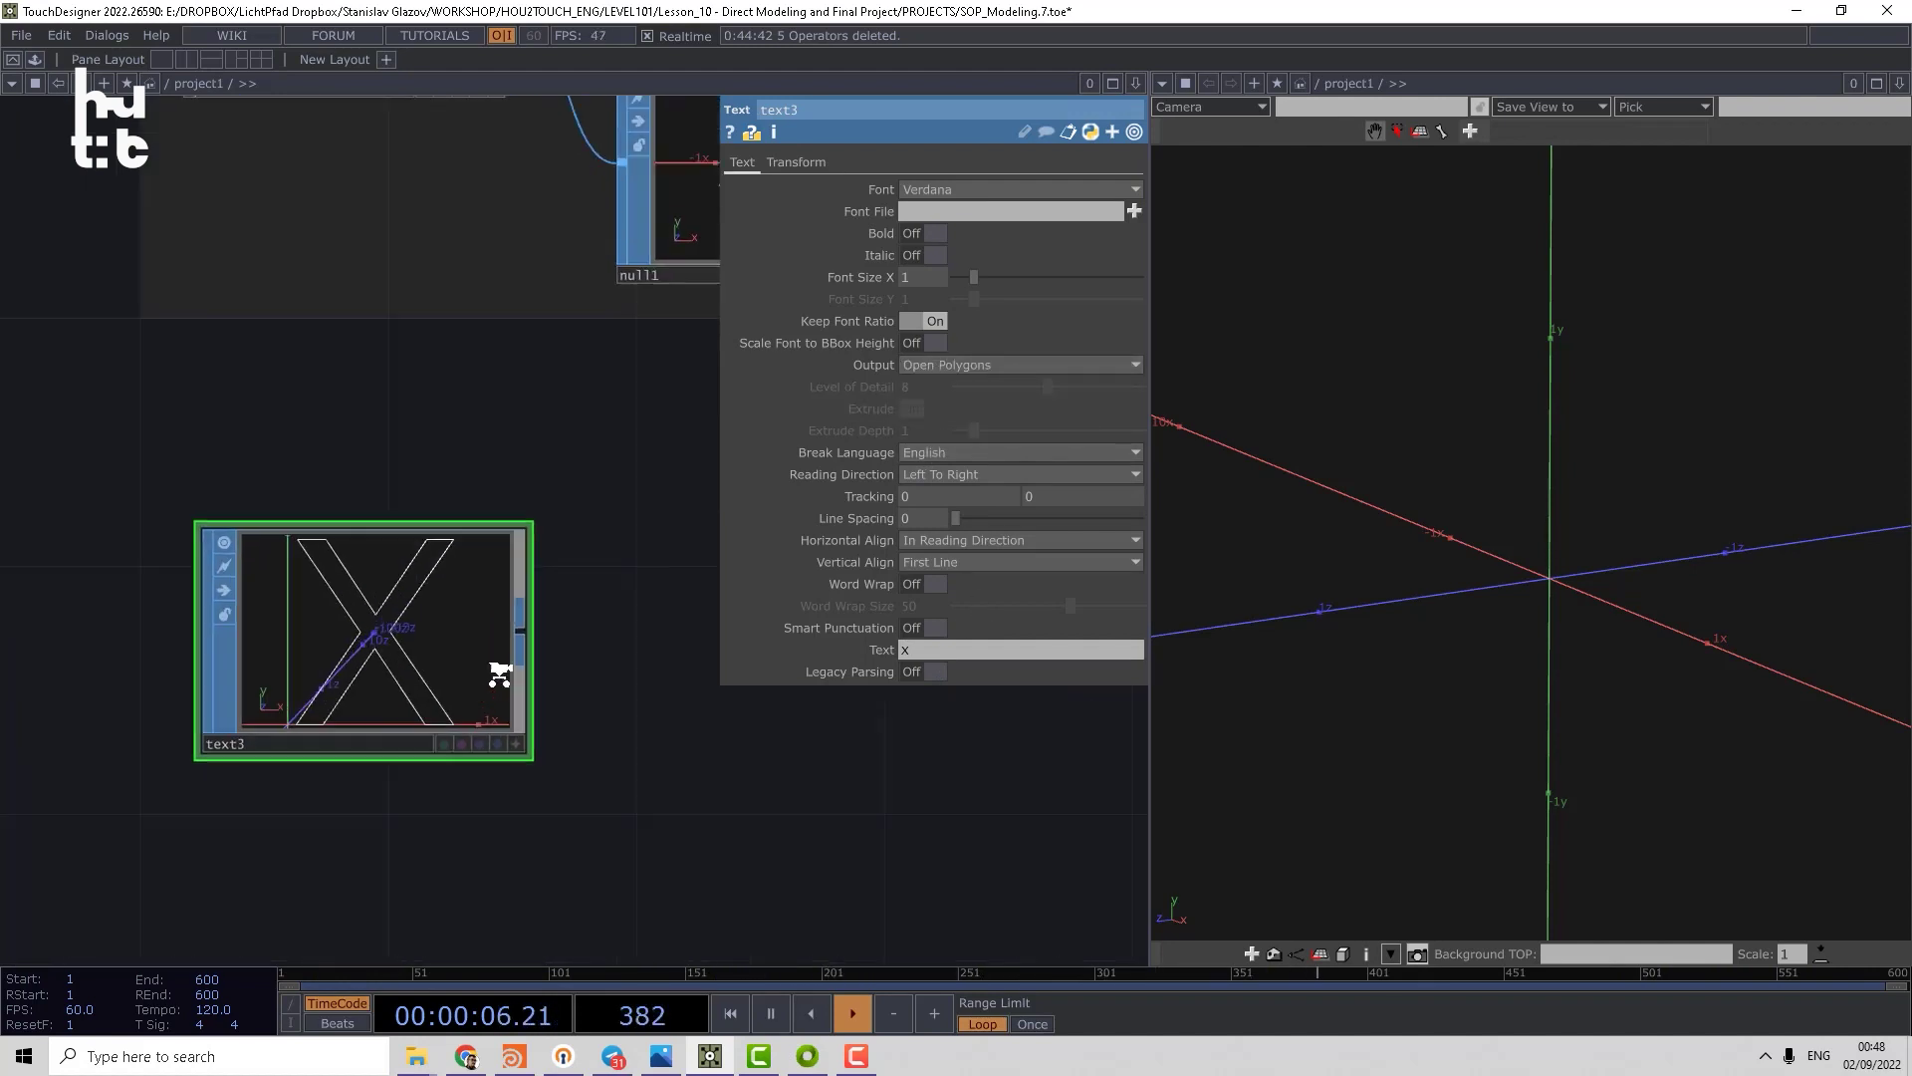
scroll(665, 560, down, 3)
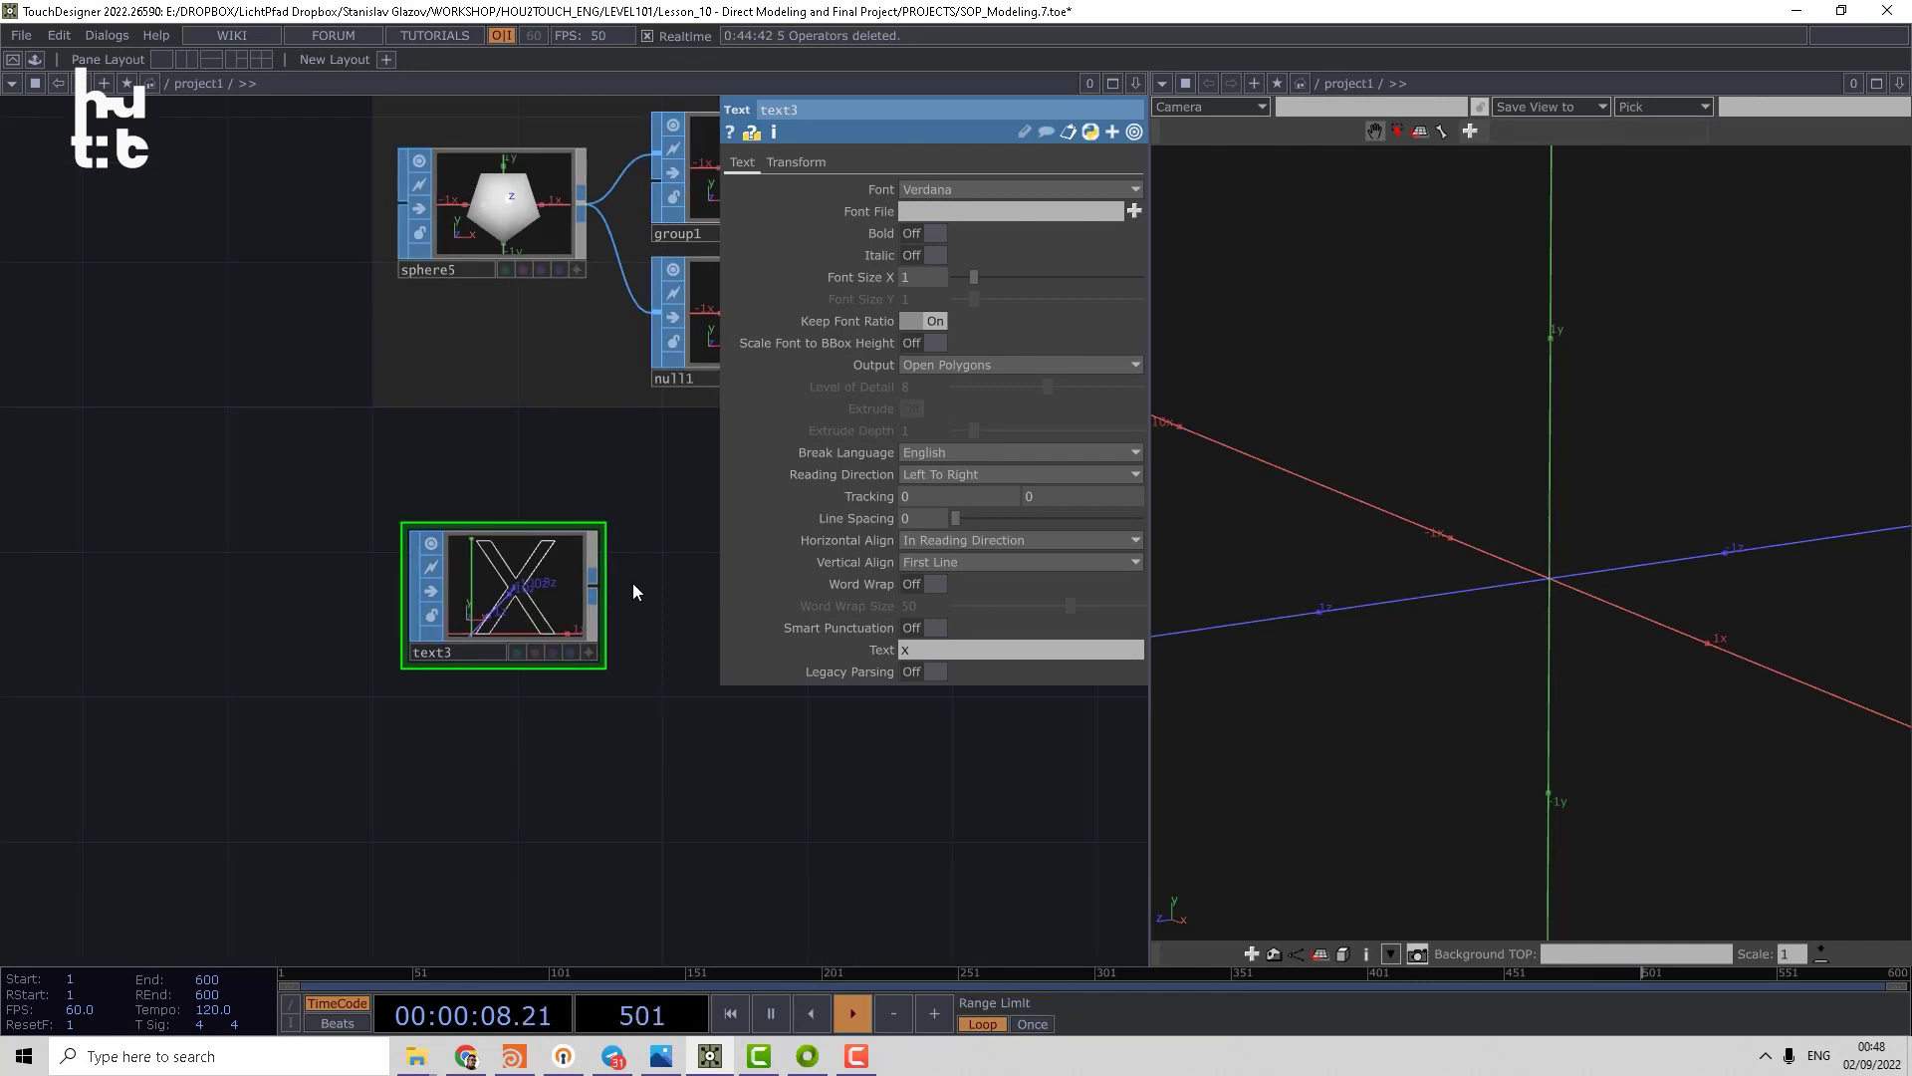
- Add circle7 below text3 as an Open Arc spanning 0 to 180 degrees
key(Tab)
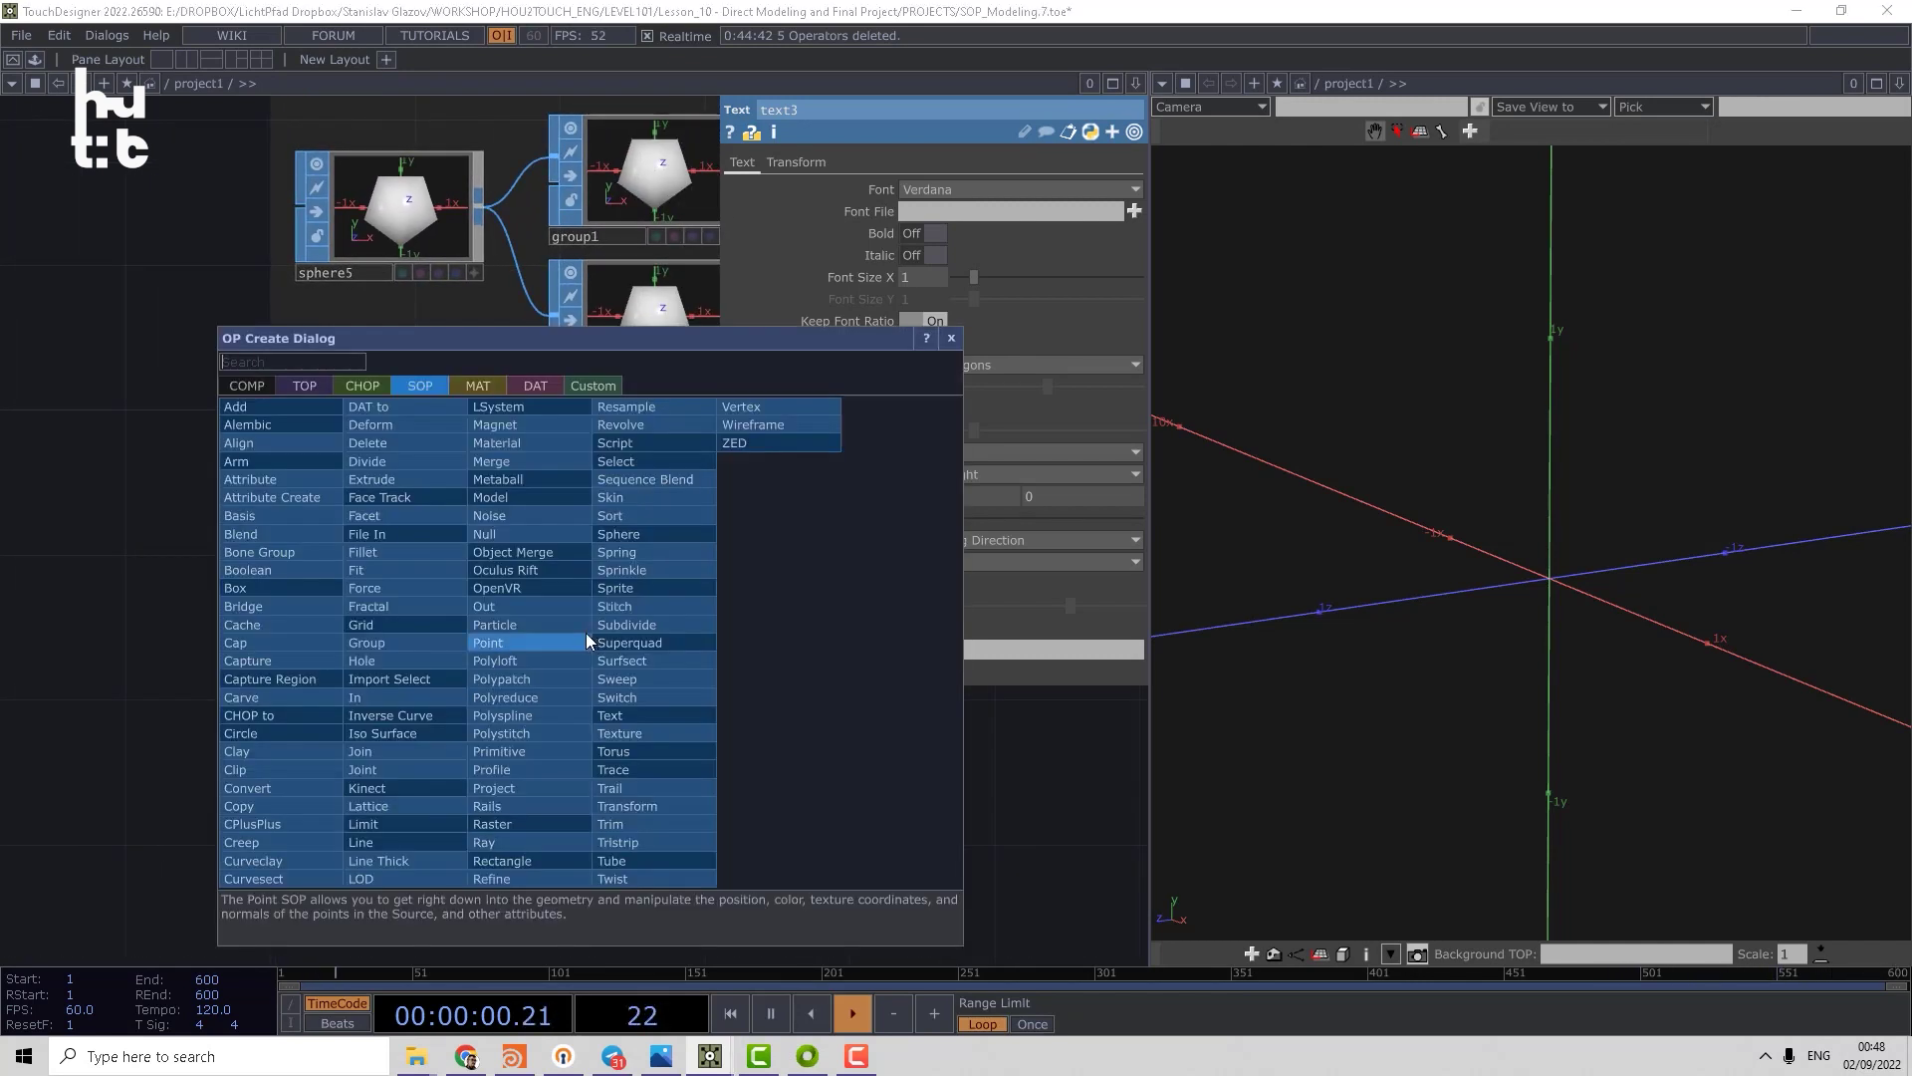
text(c)
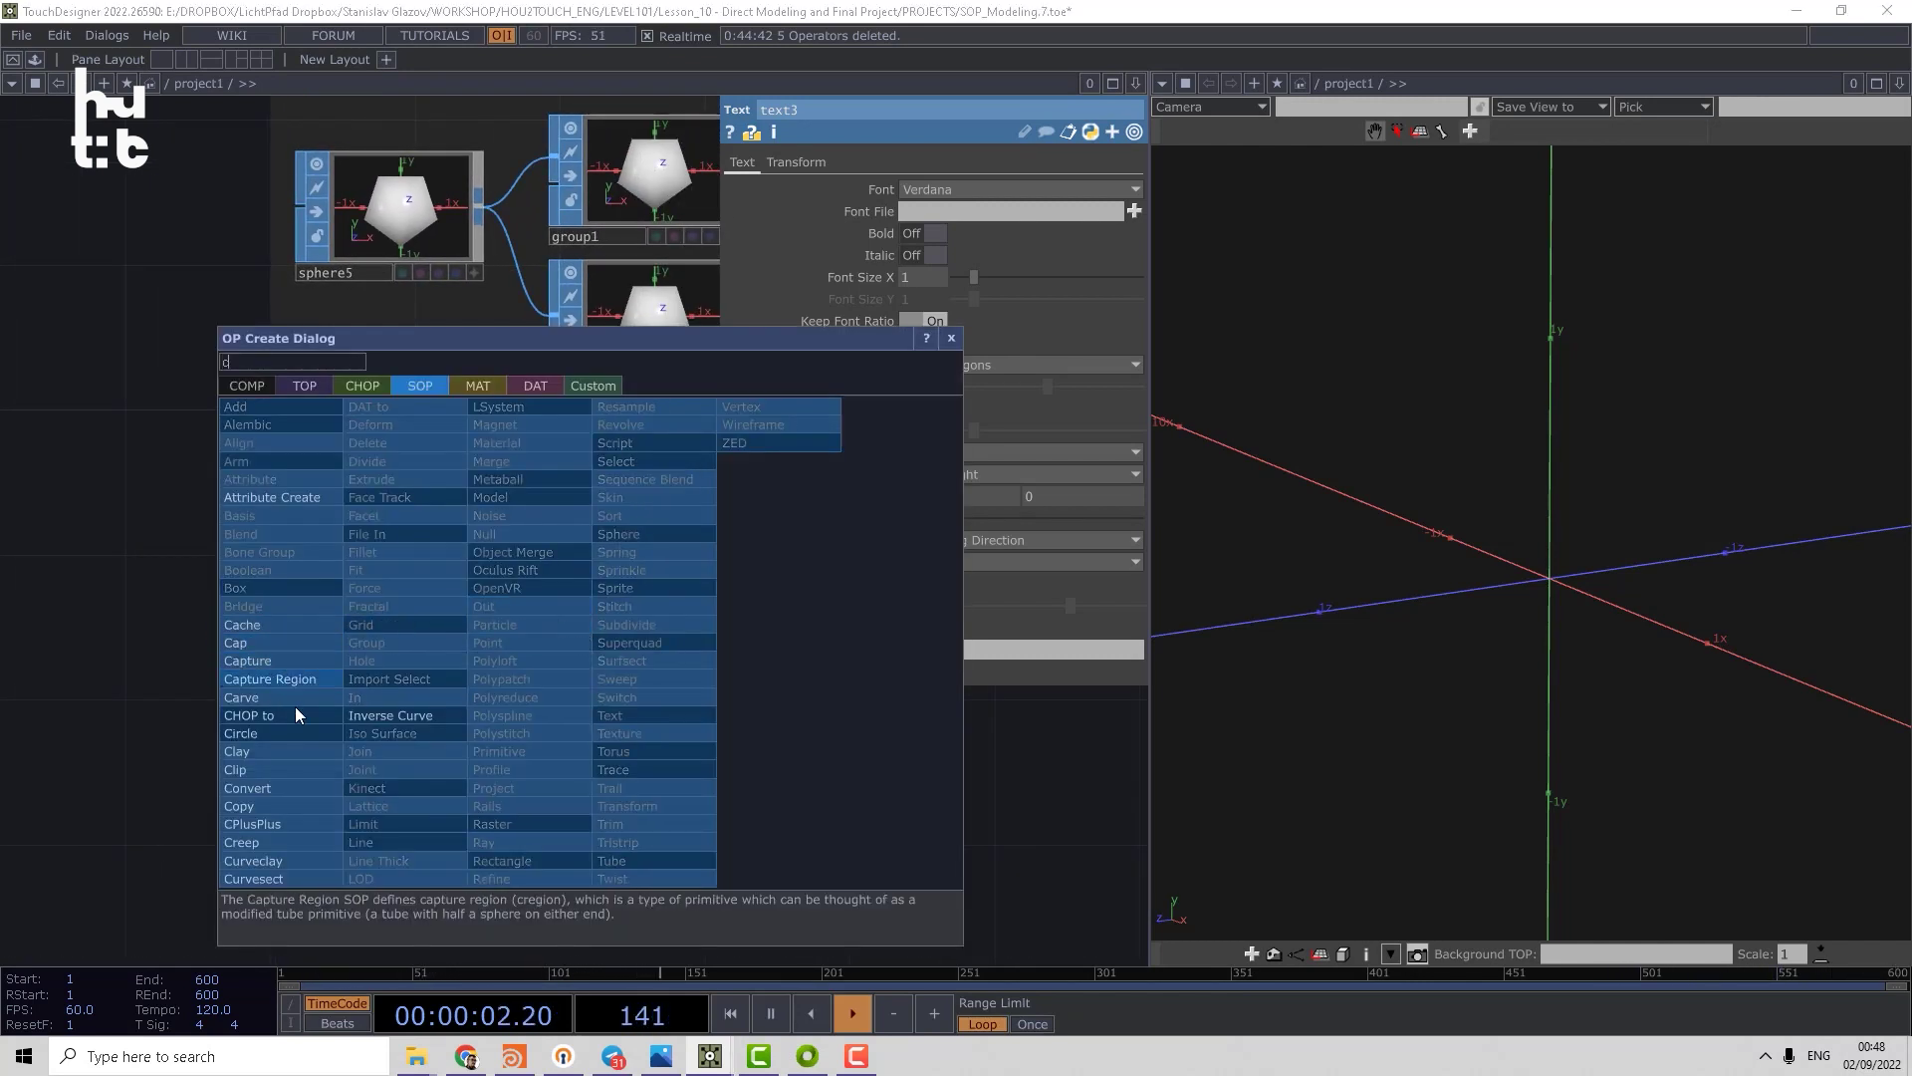
click(254, 731)
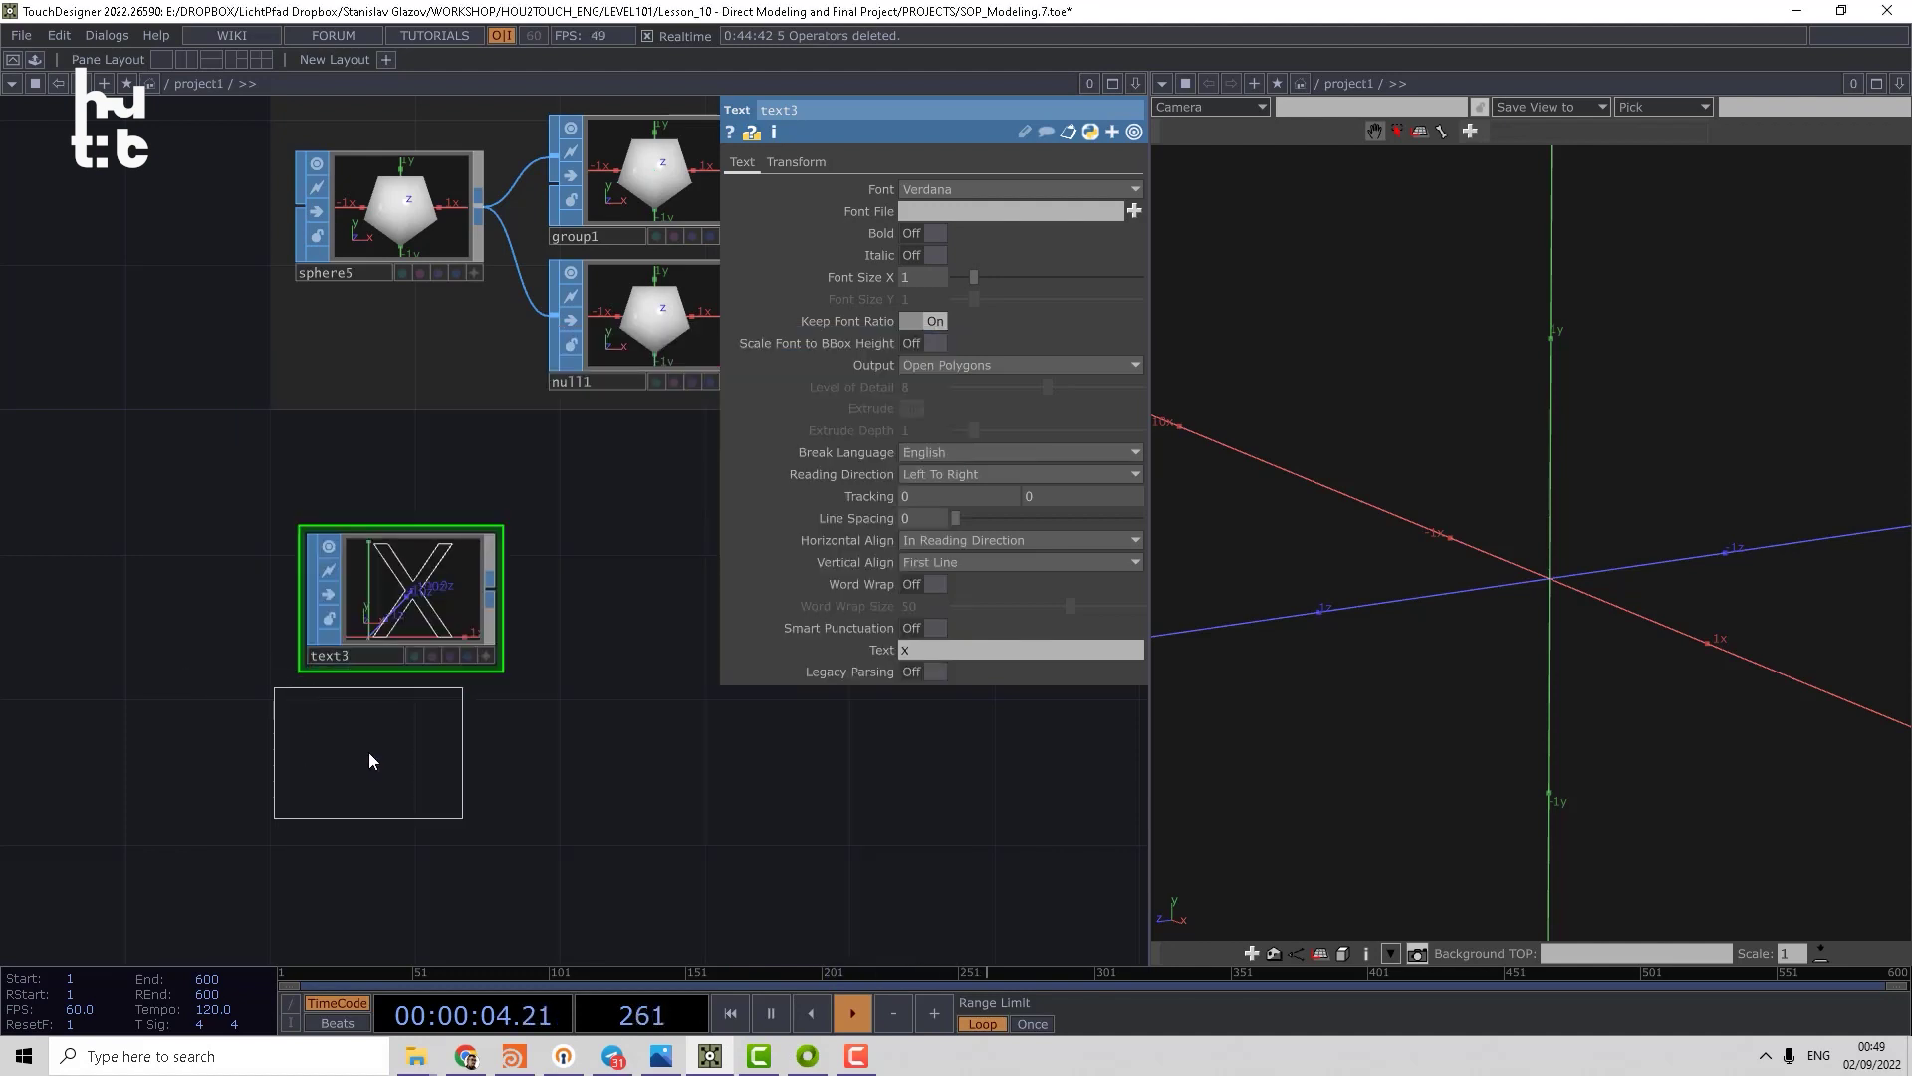
click(403, 777)
click(944, 433)
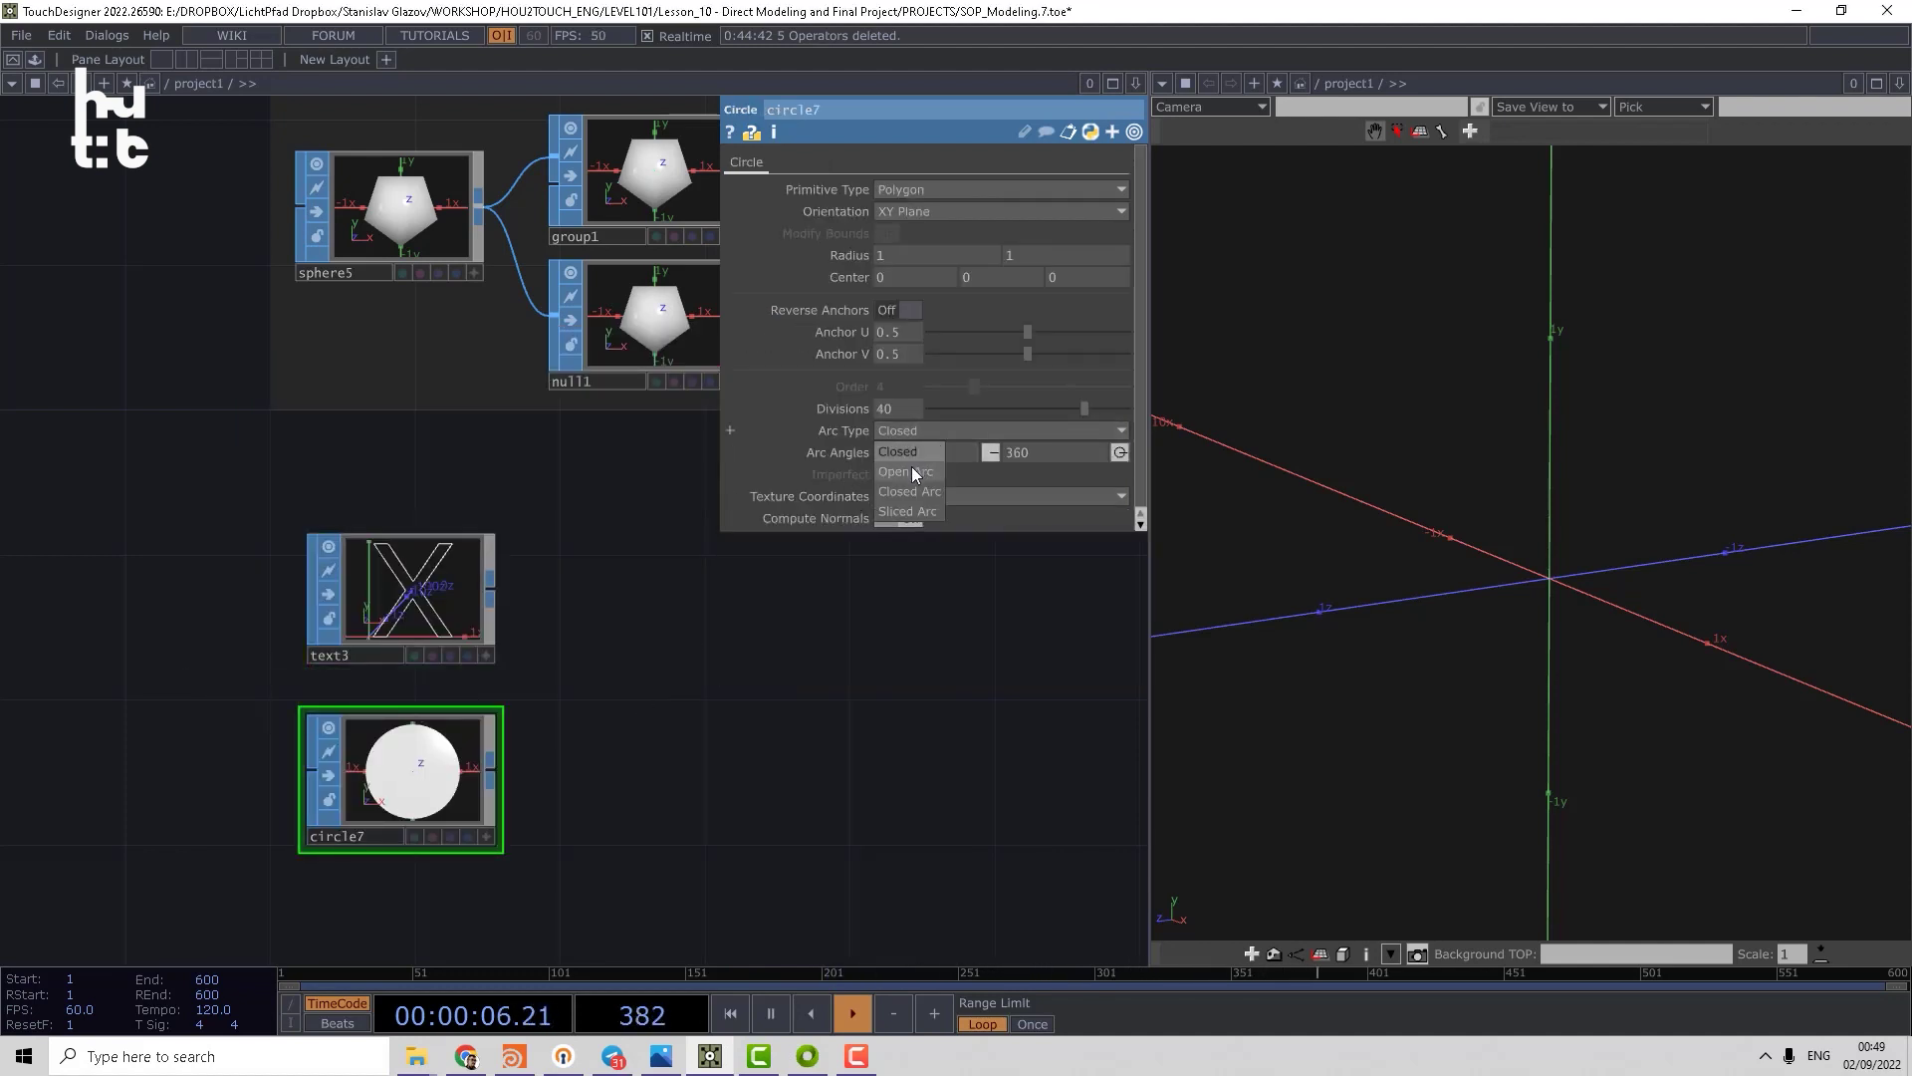
click(912, 466)
click(1054, 456)
text(1)
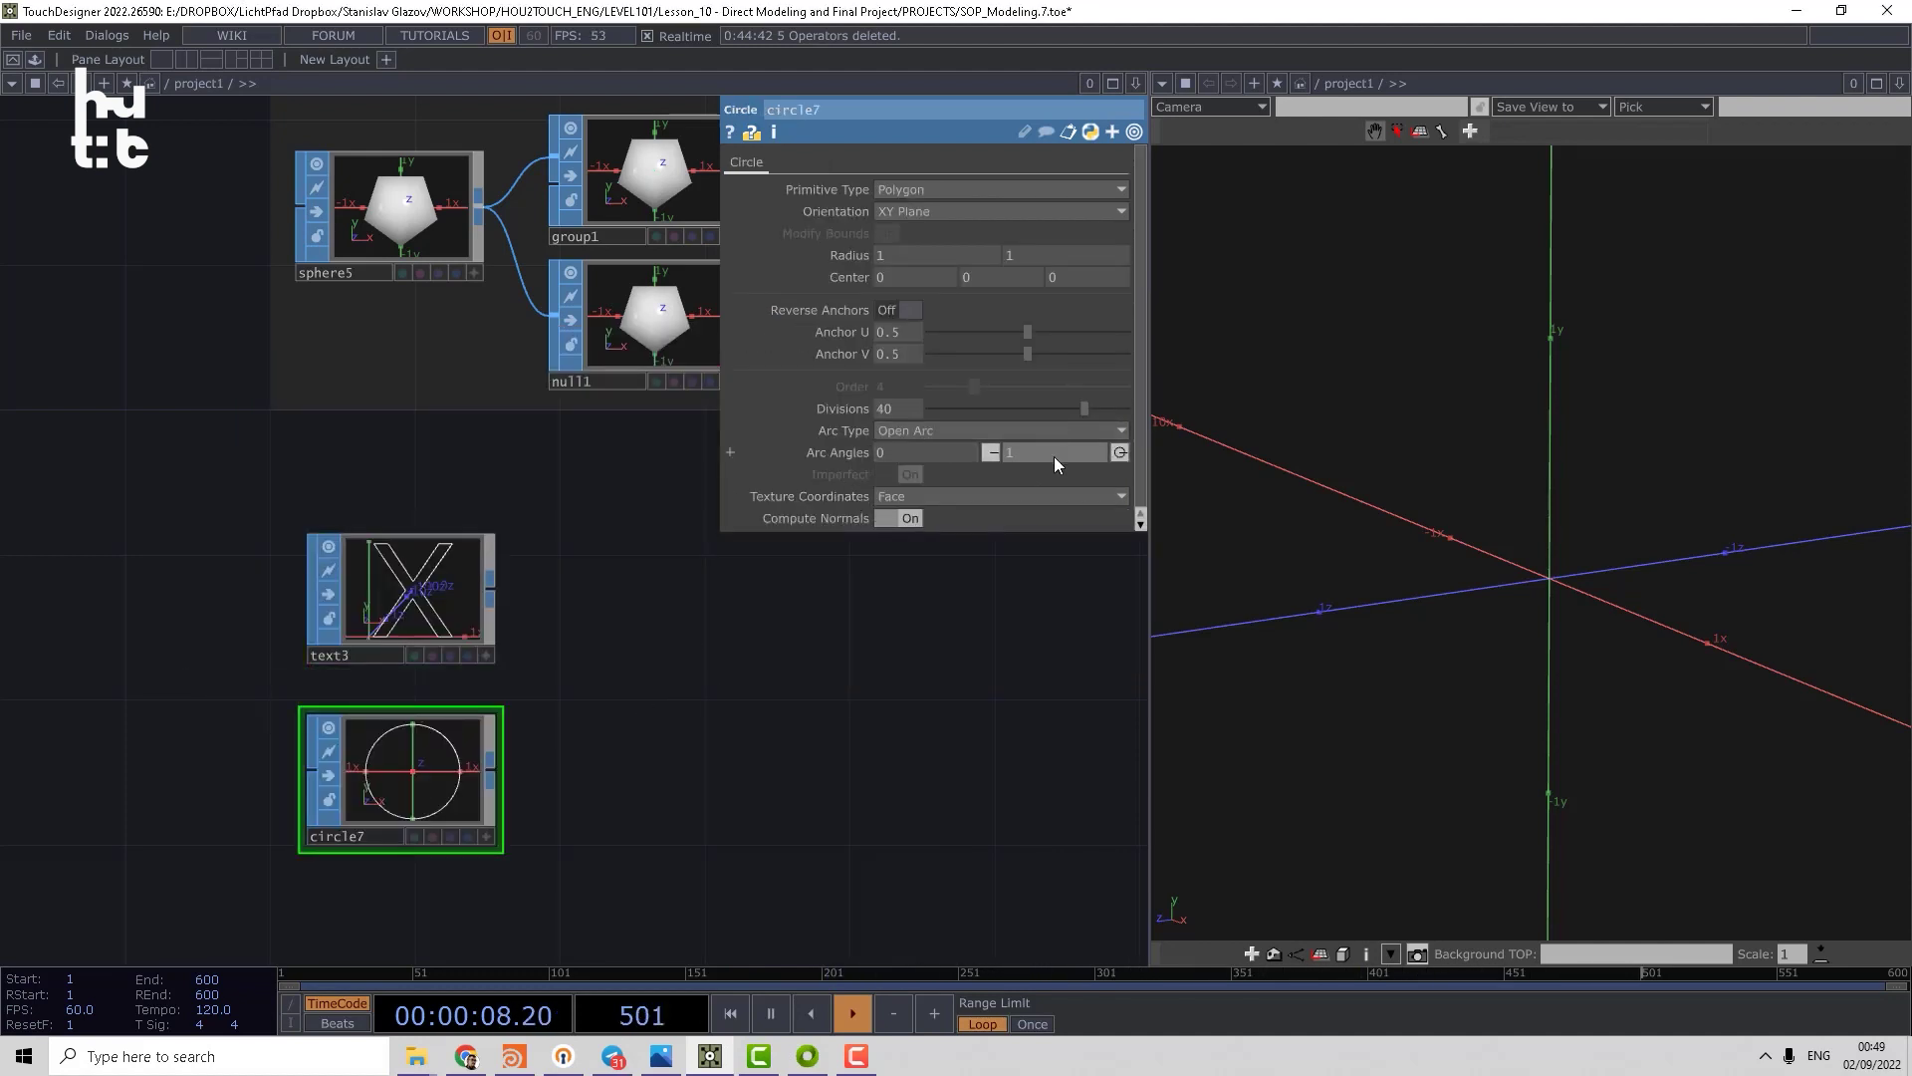
text(80)
key(Return)
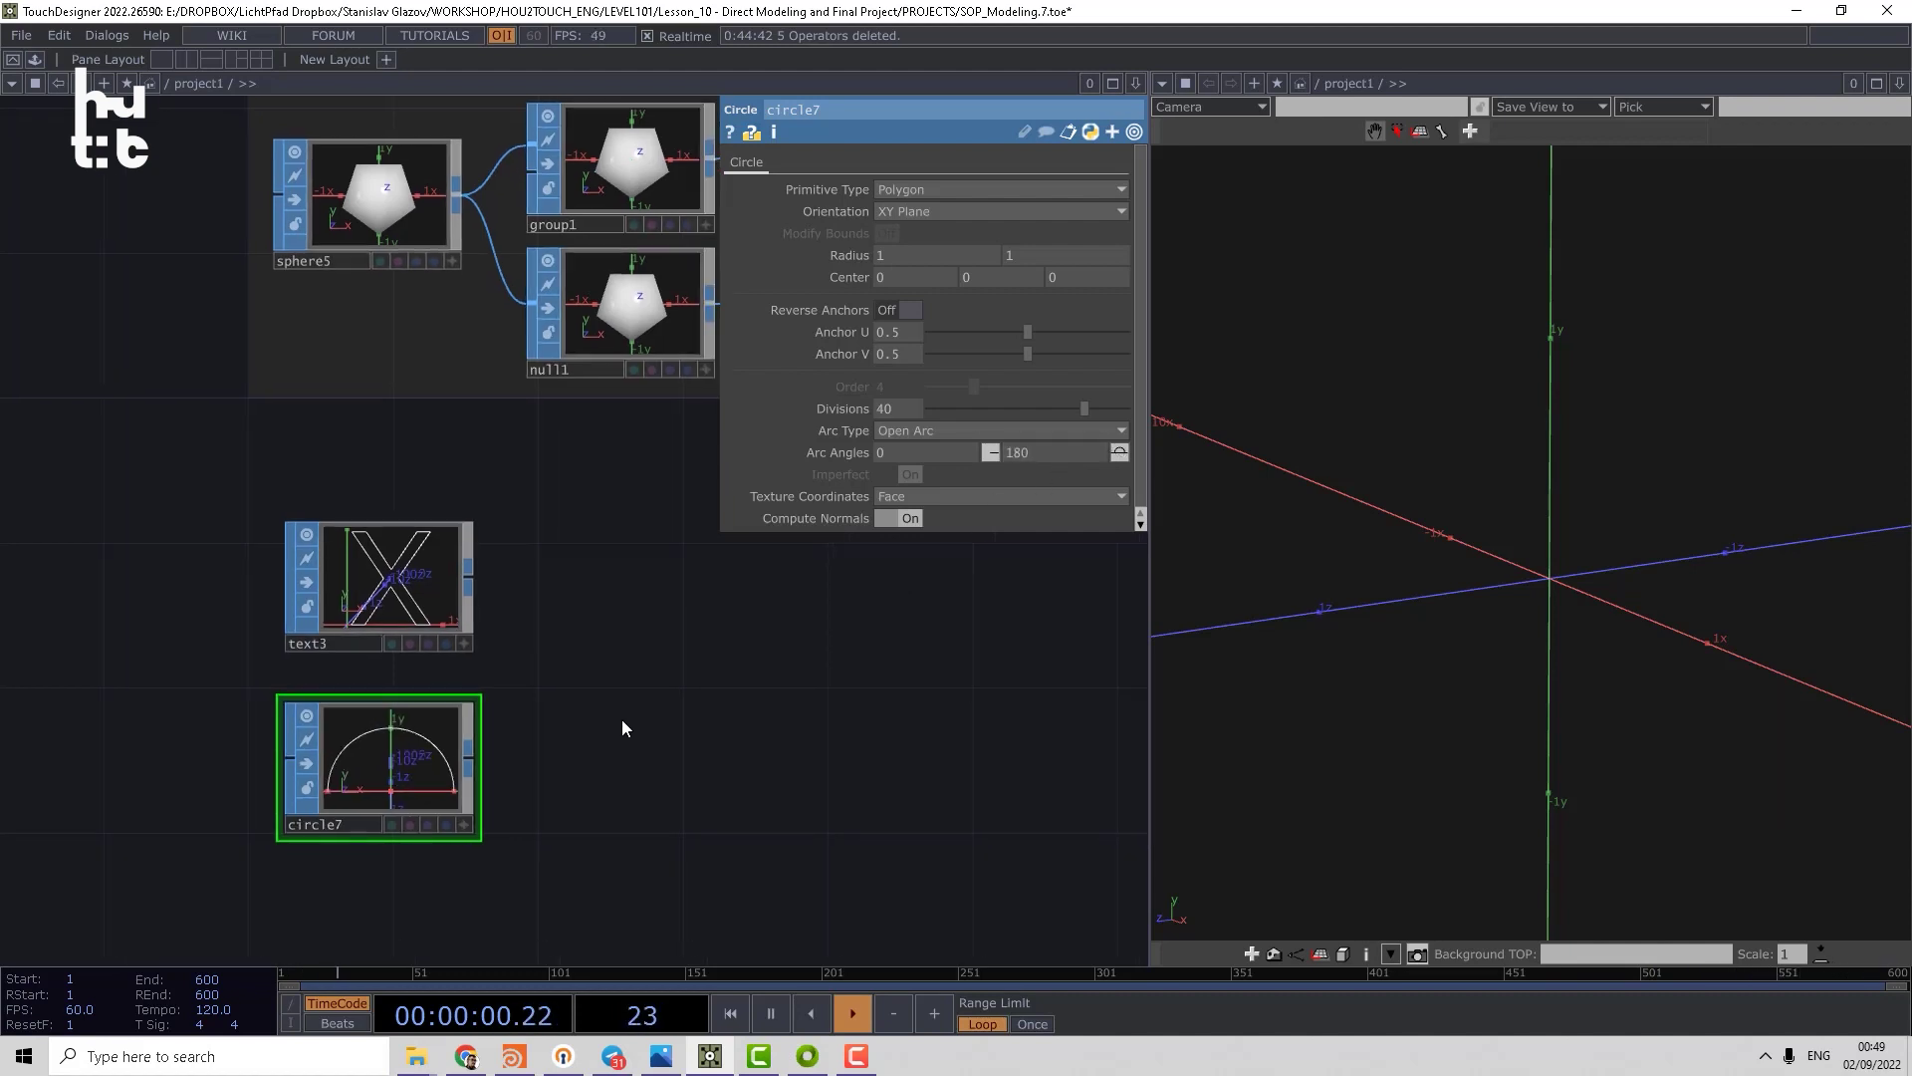
key(Tab)
text(s)
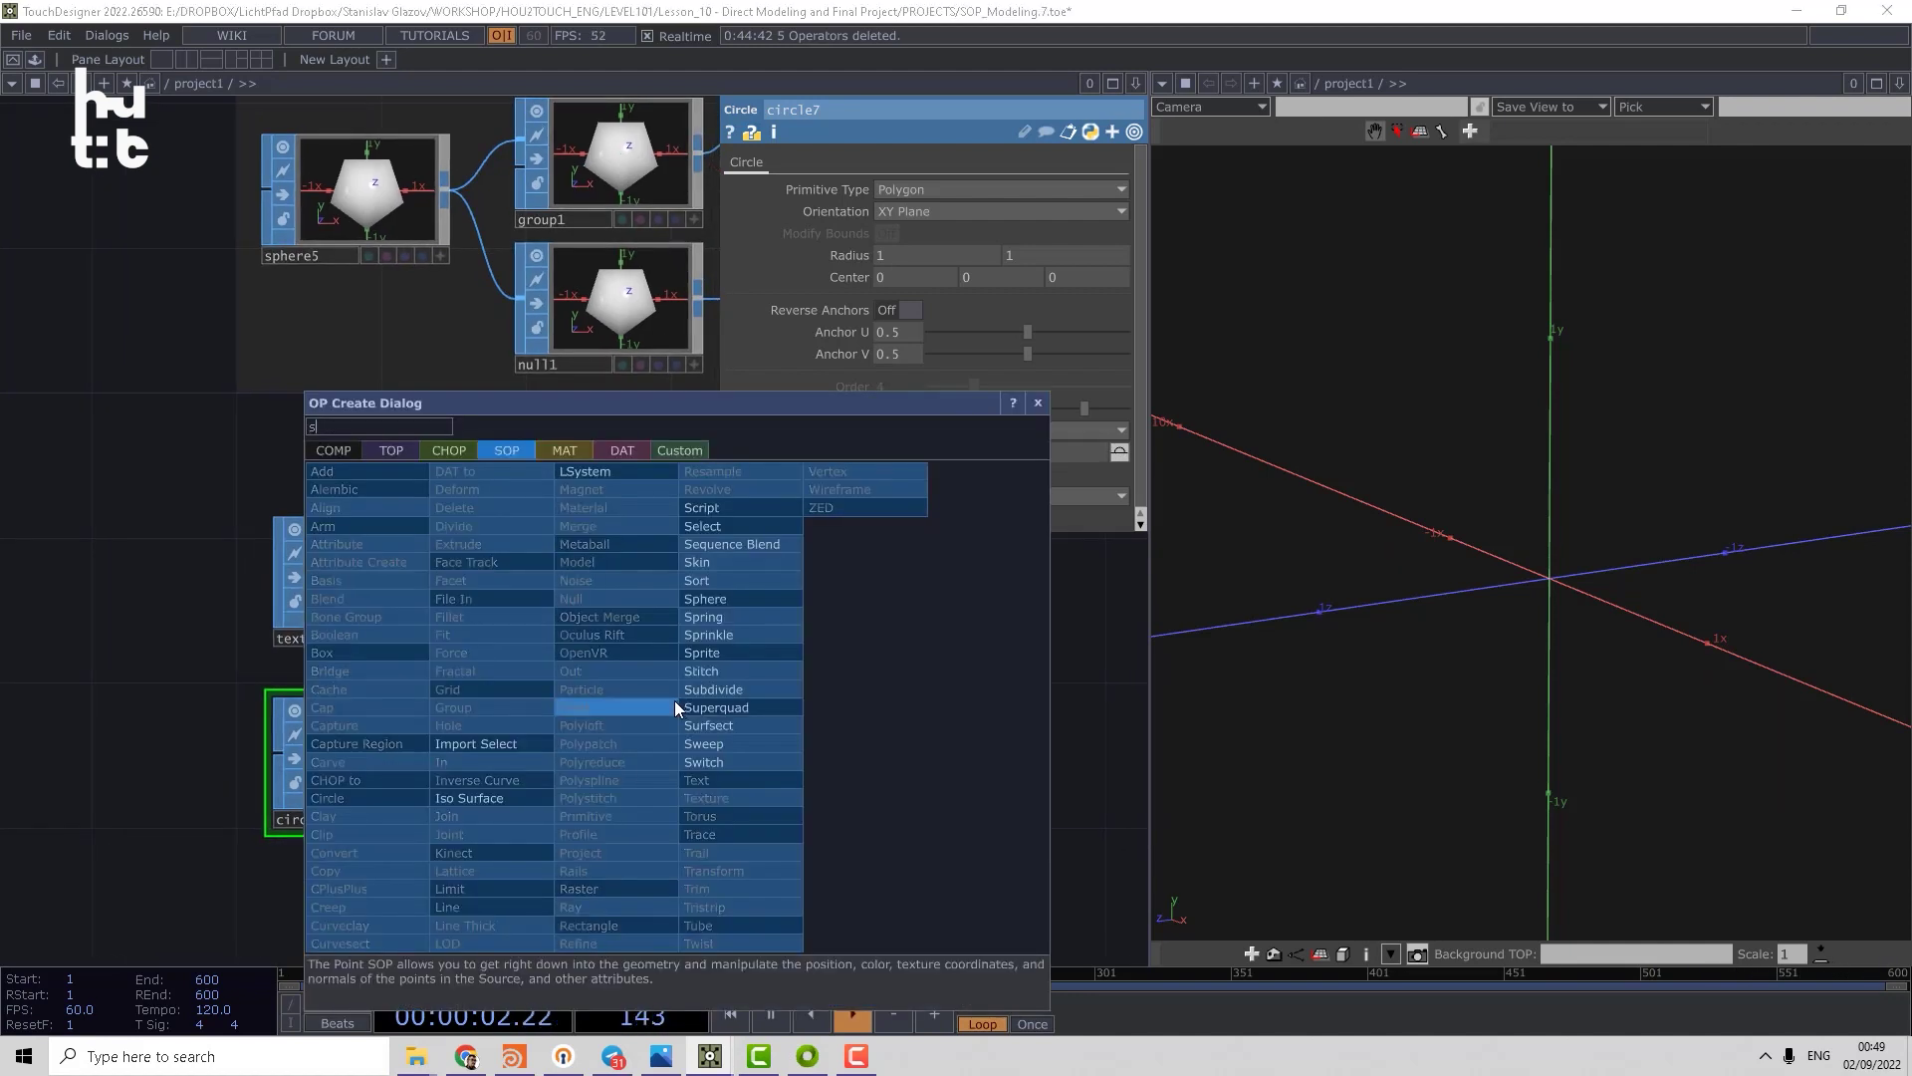
text(w)
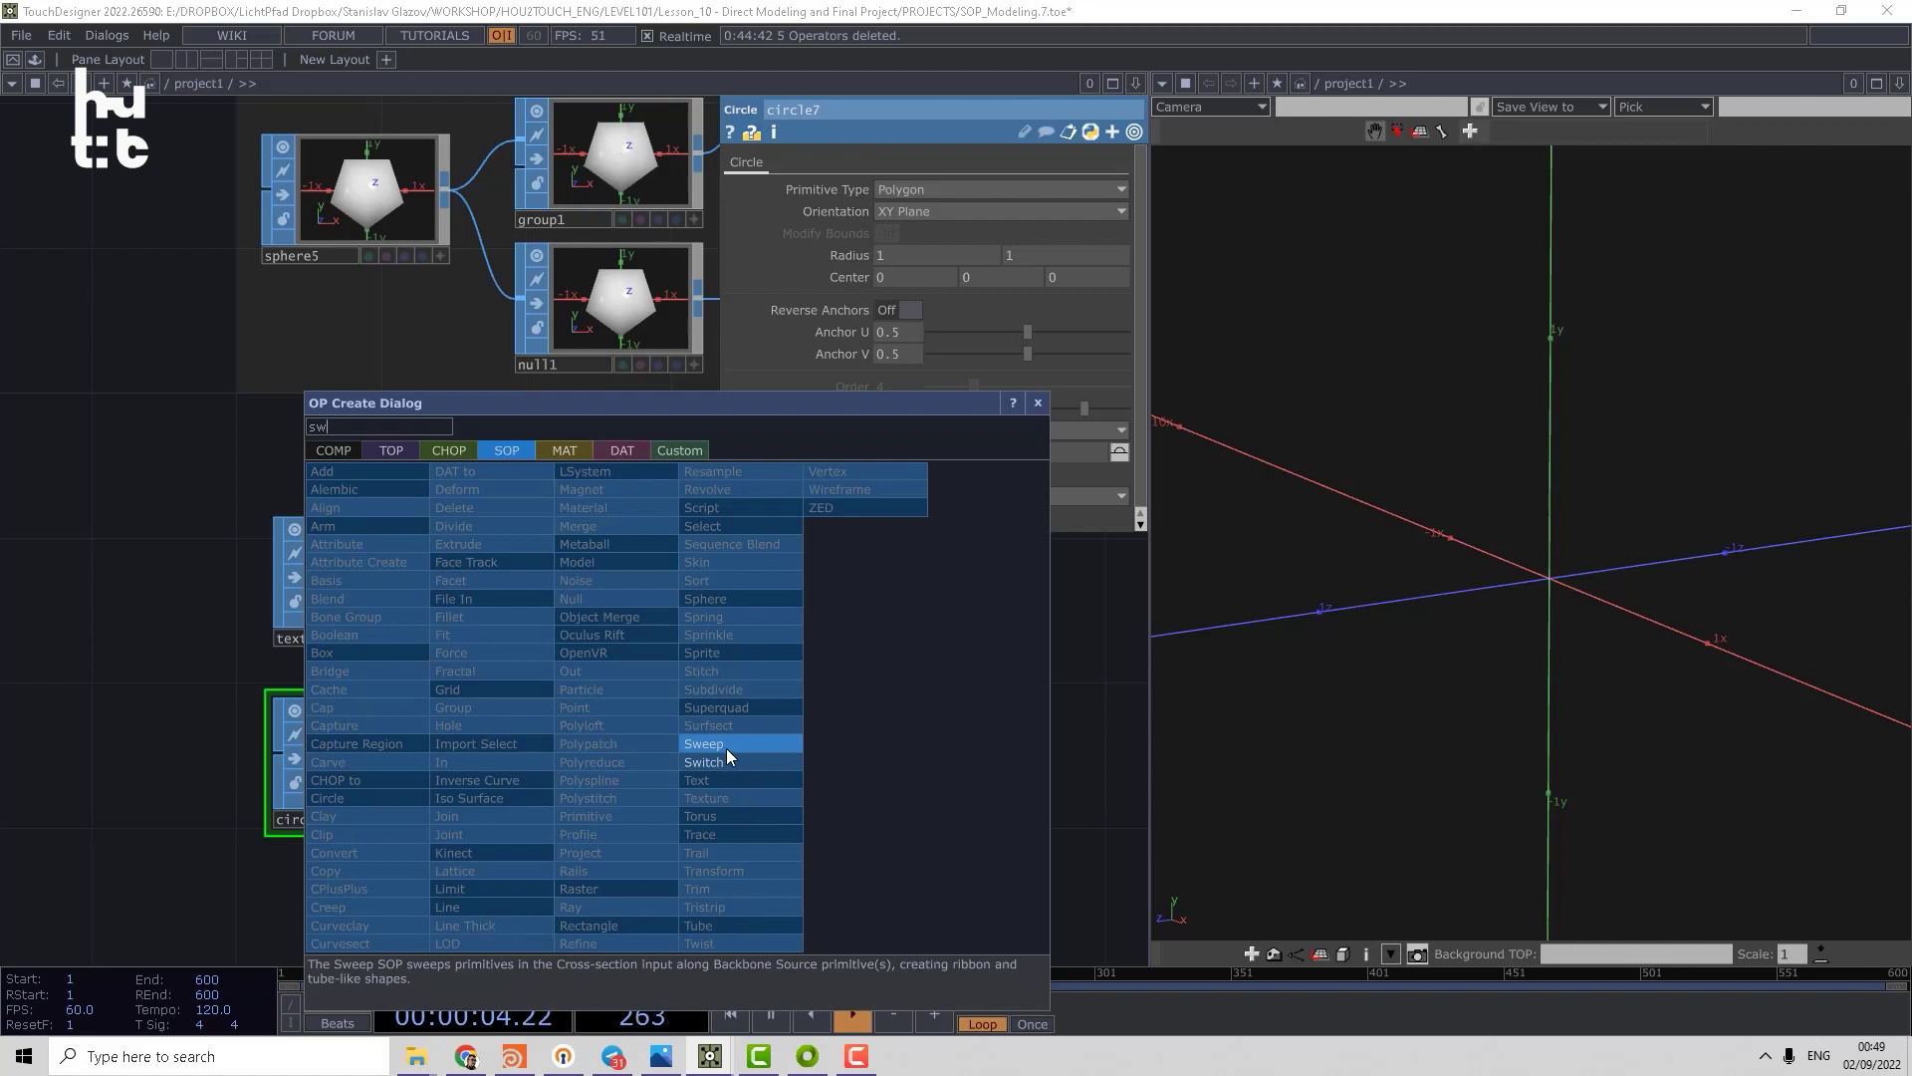
- Add sweep1 with text3 as profile and circle7 as path, and display it
click(726, 749)
click(679, 690)
drag(483, 594, 603, 646)
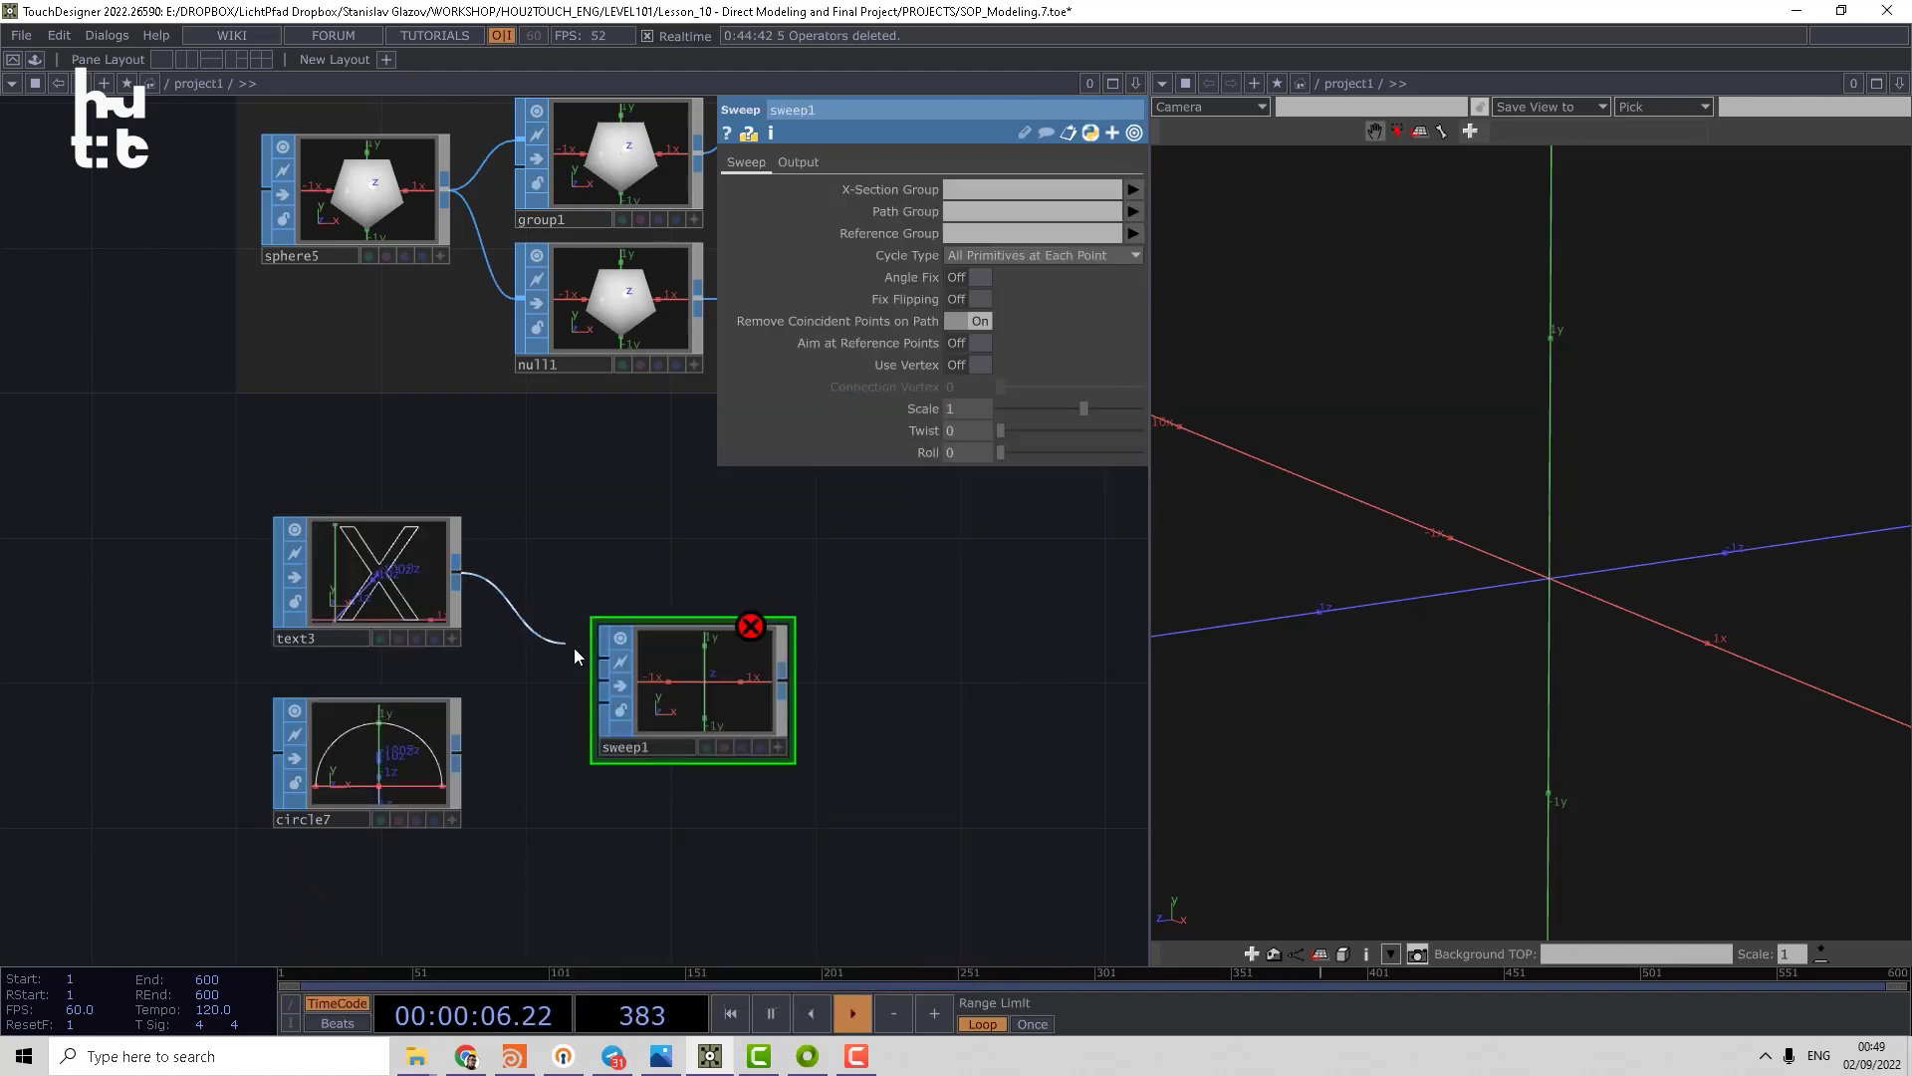
drag(459, 747, 595, 683)
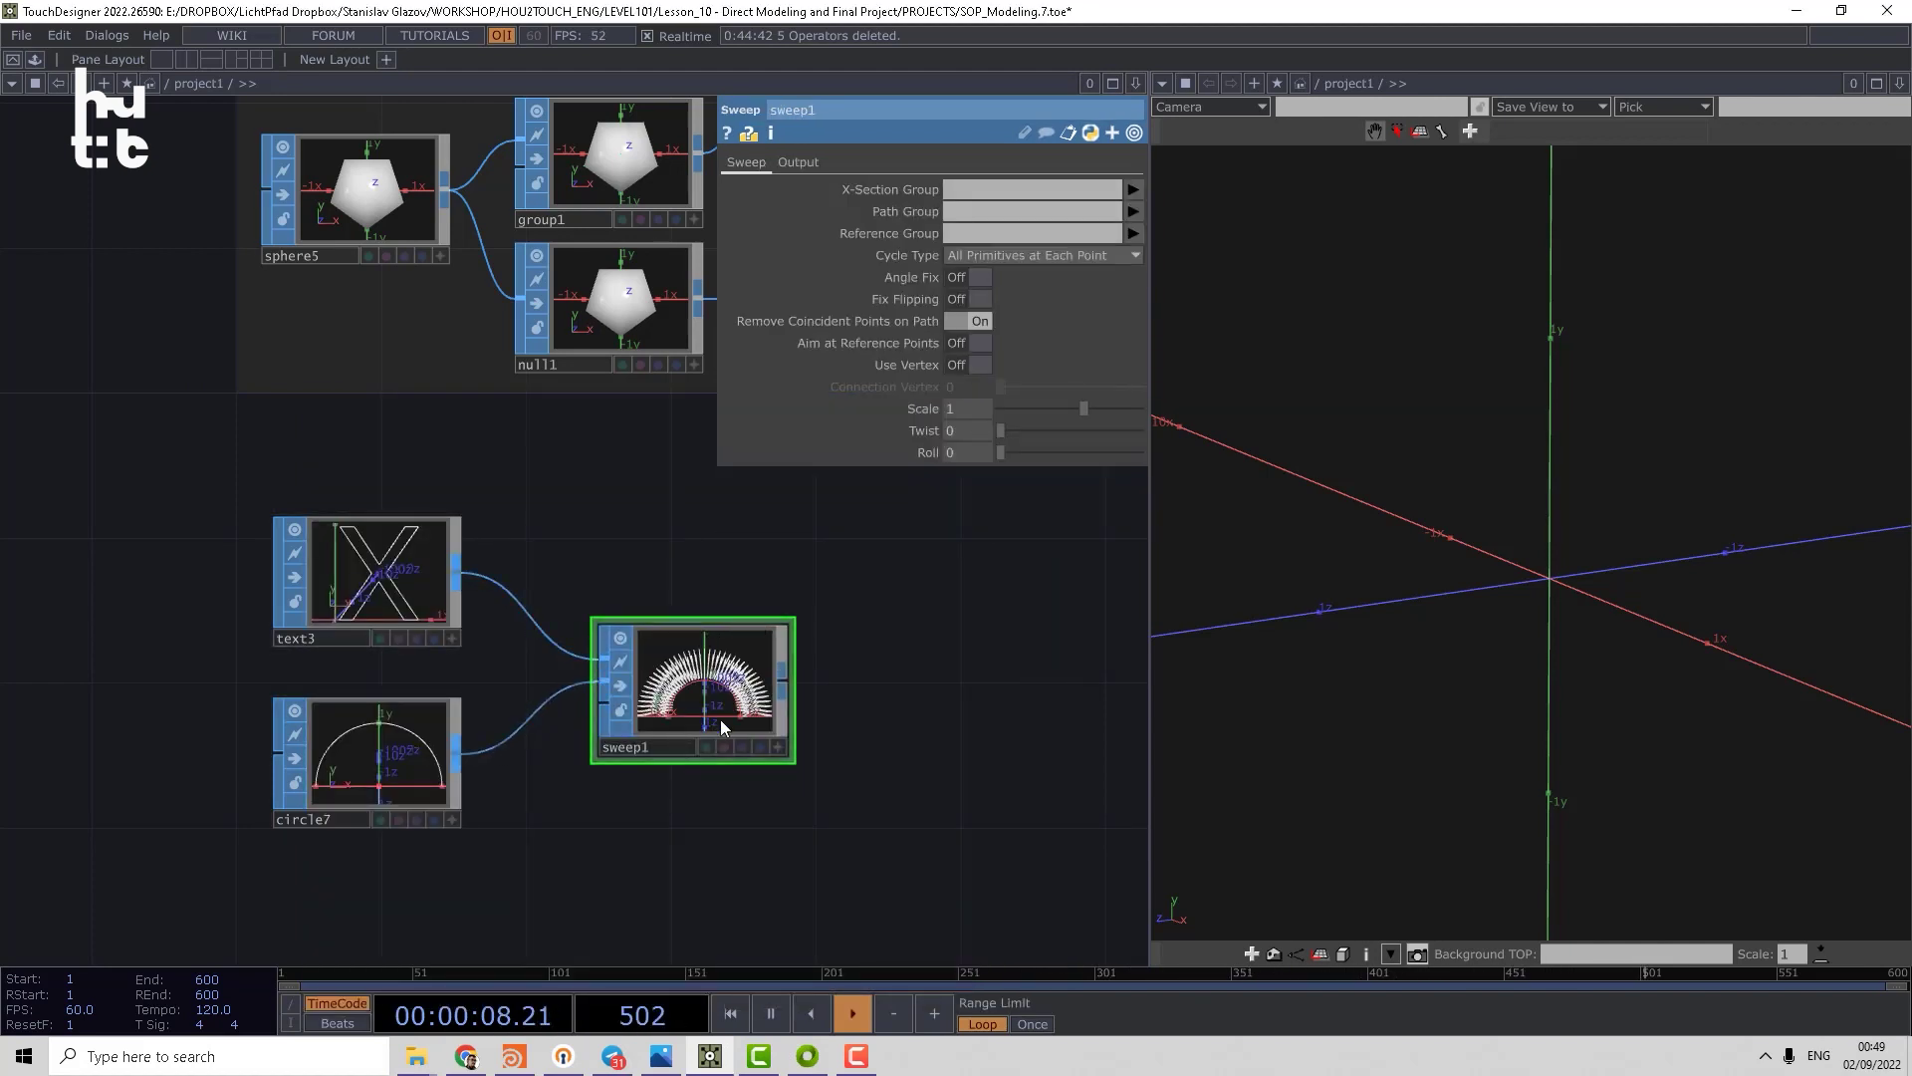
click(761, 746)
drag(1291, 682, 1465, 627)
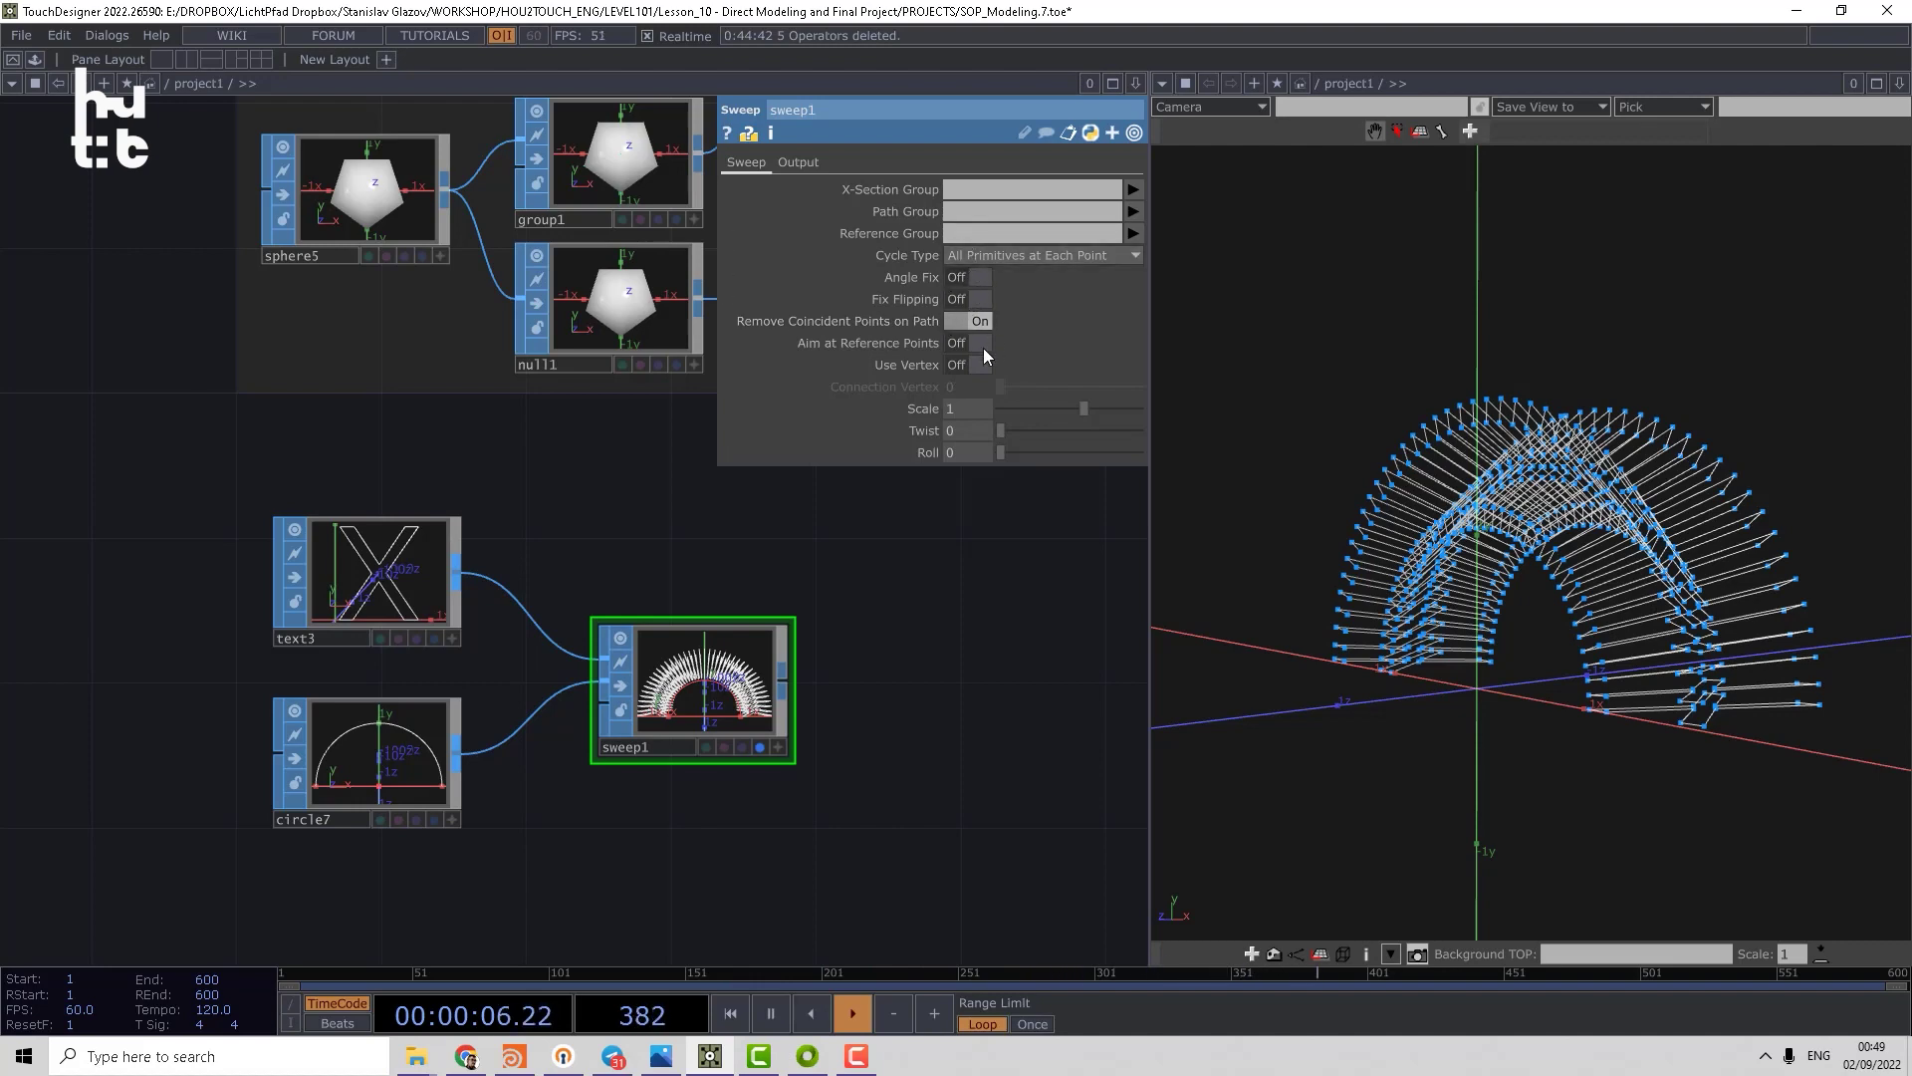
- Set sweep1's roll to 69, twist back to 0, and enable Use Vertex
drag(1000, 428, 937, 430)
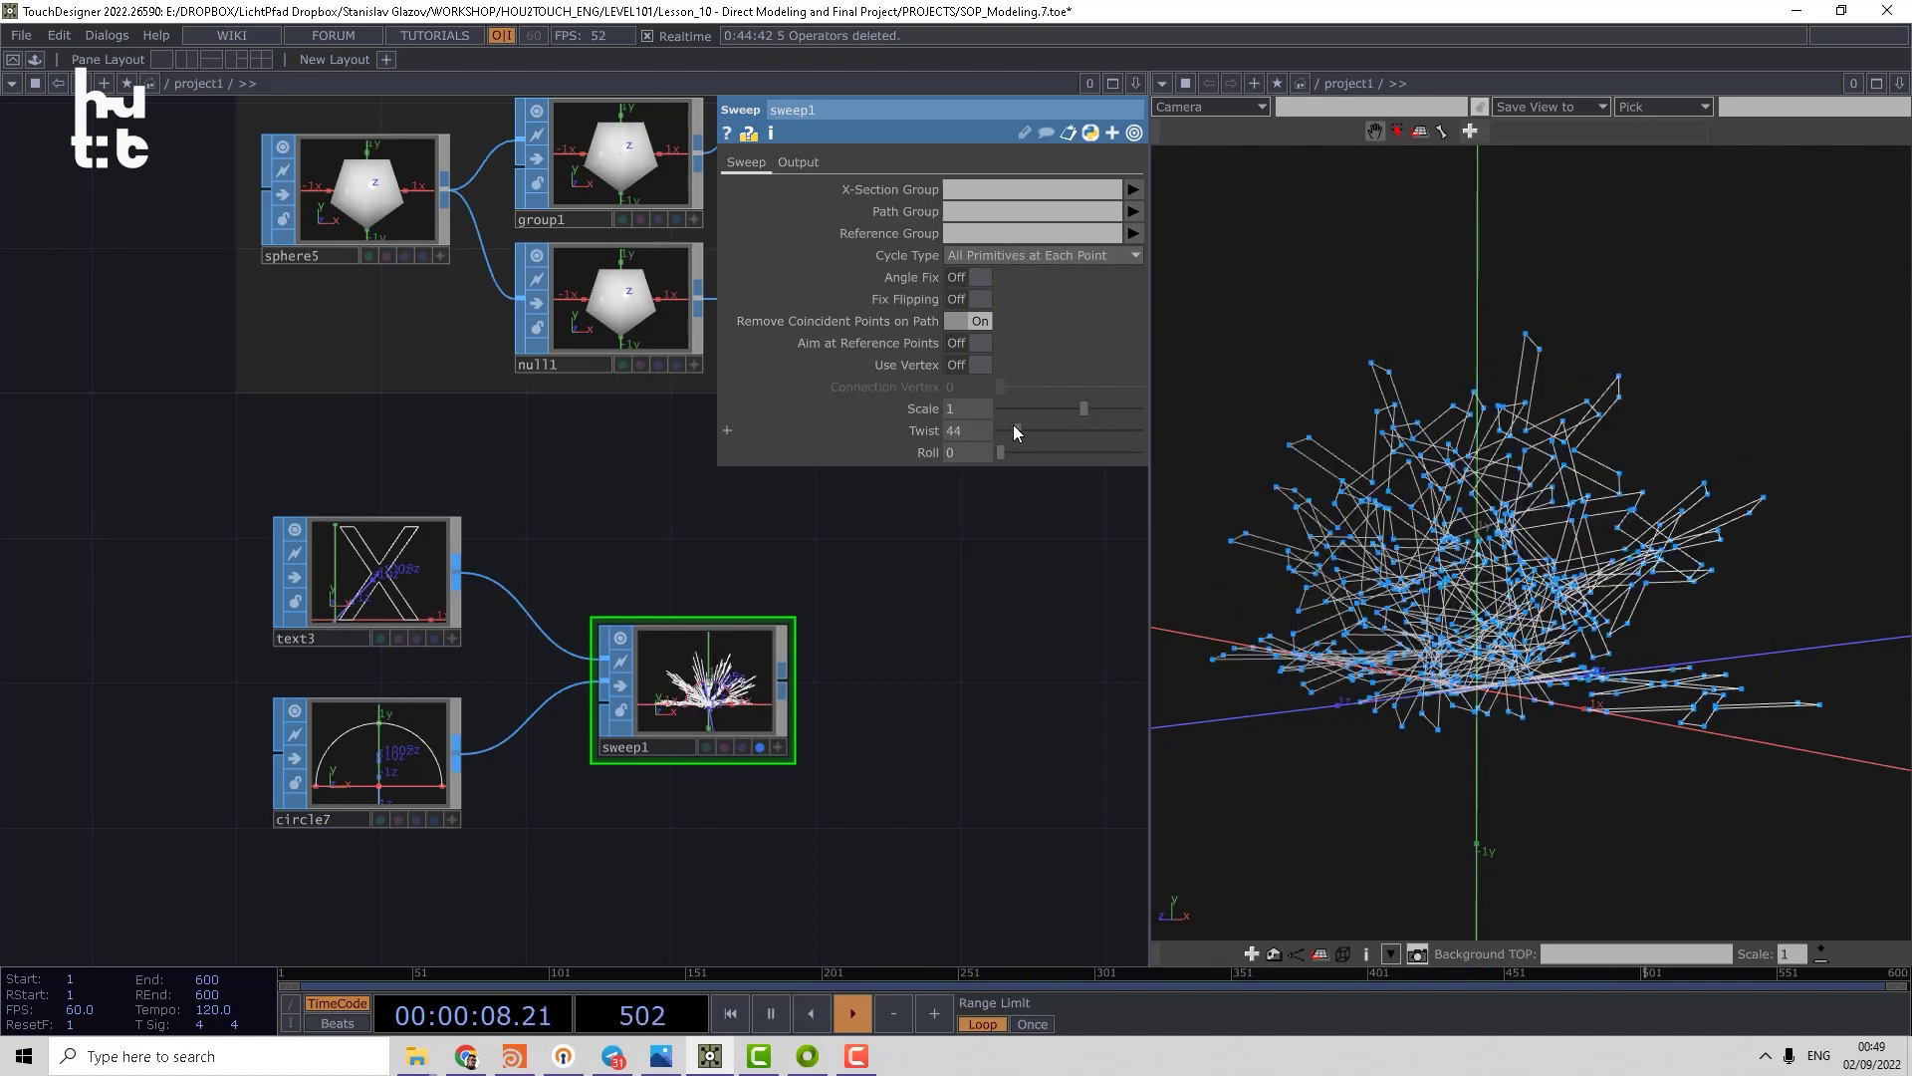
mouse_move(999, 450)
mouse_down()
mouse_move(1020, 454)
mouse_move(985, 452)
mouse_up()
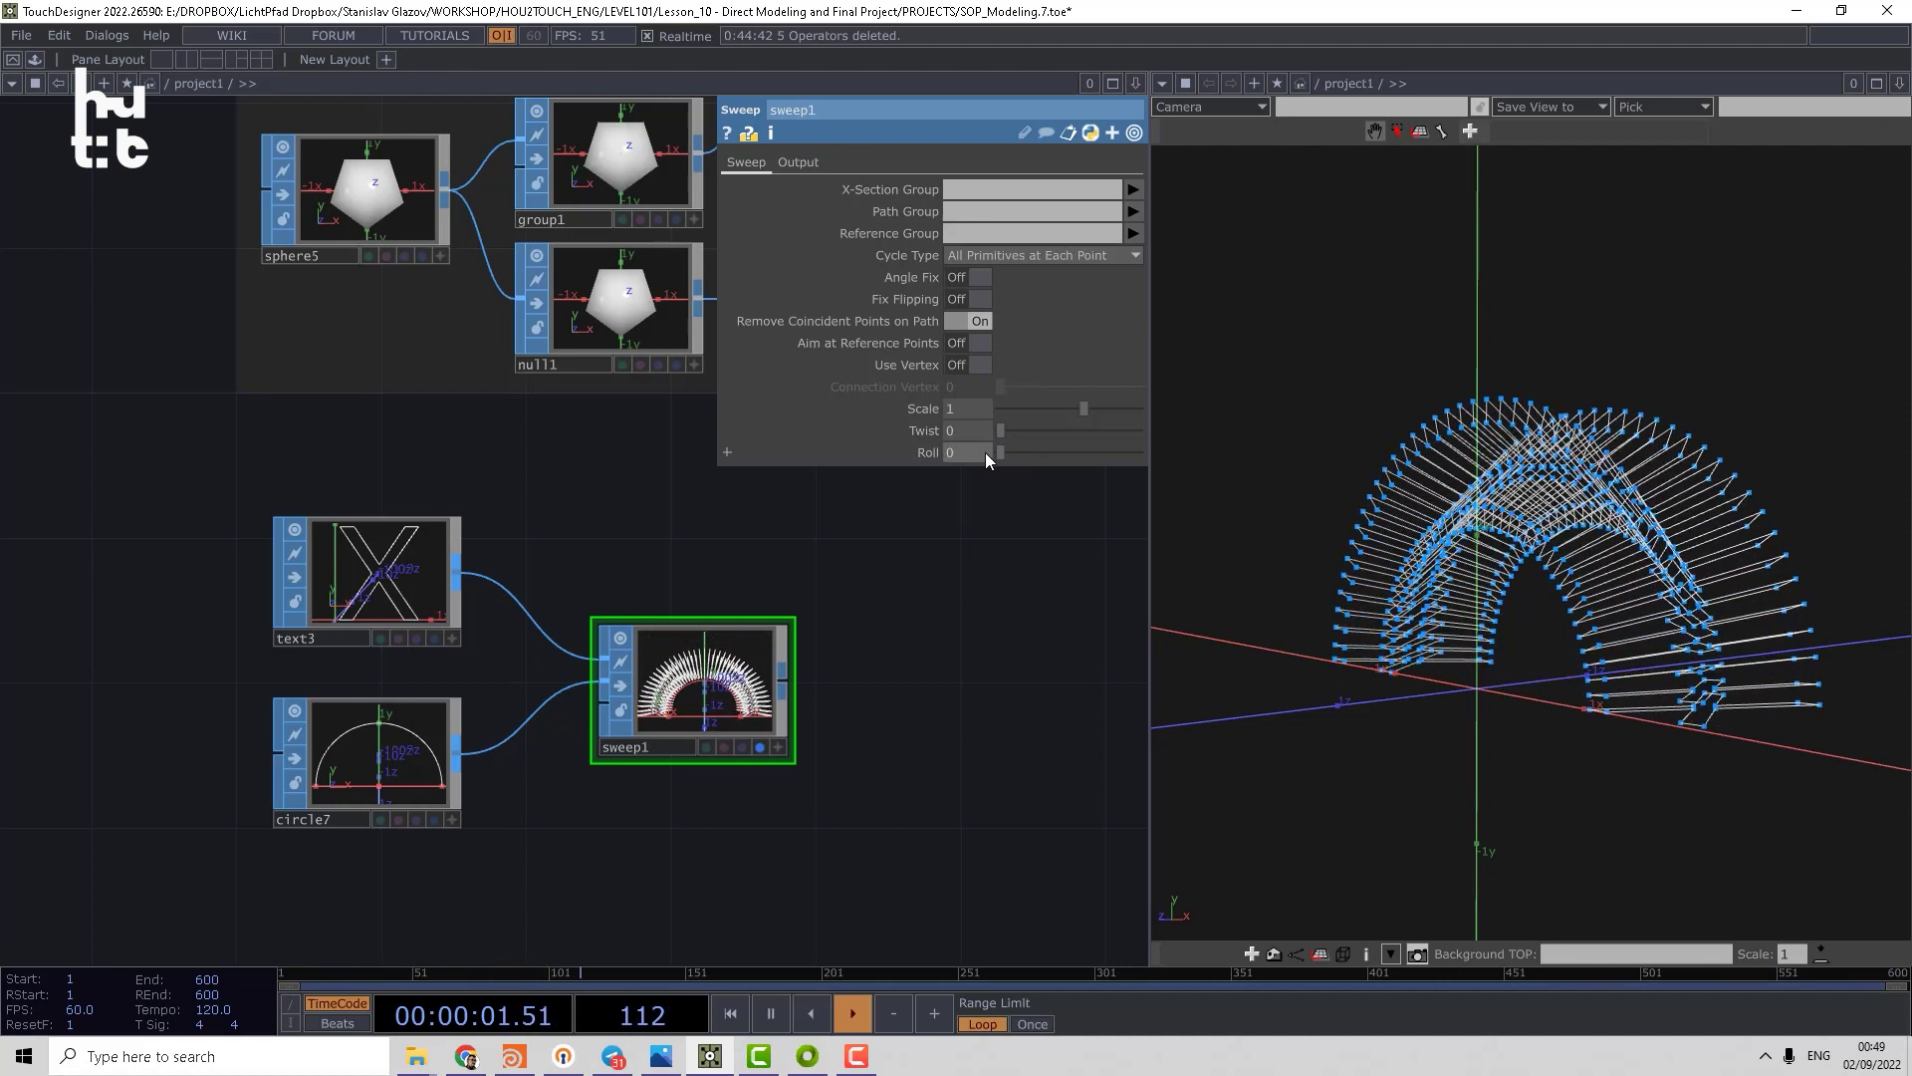
click(980, 364)
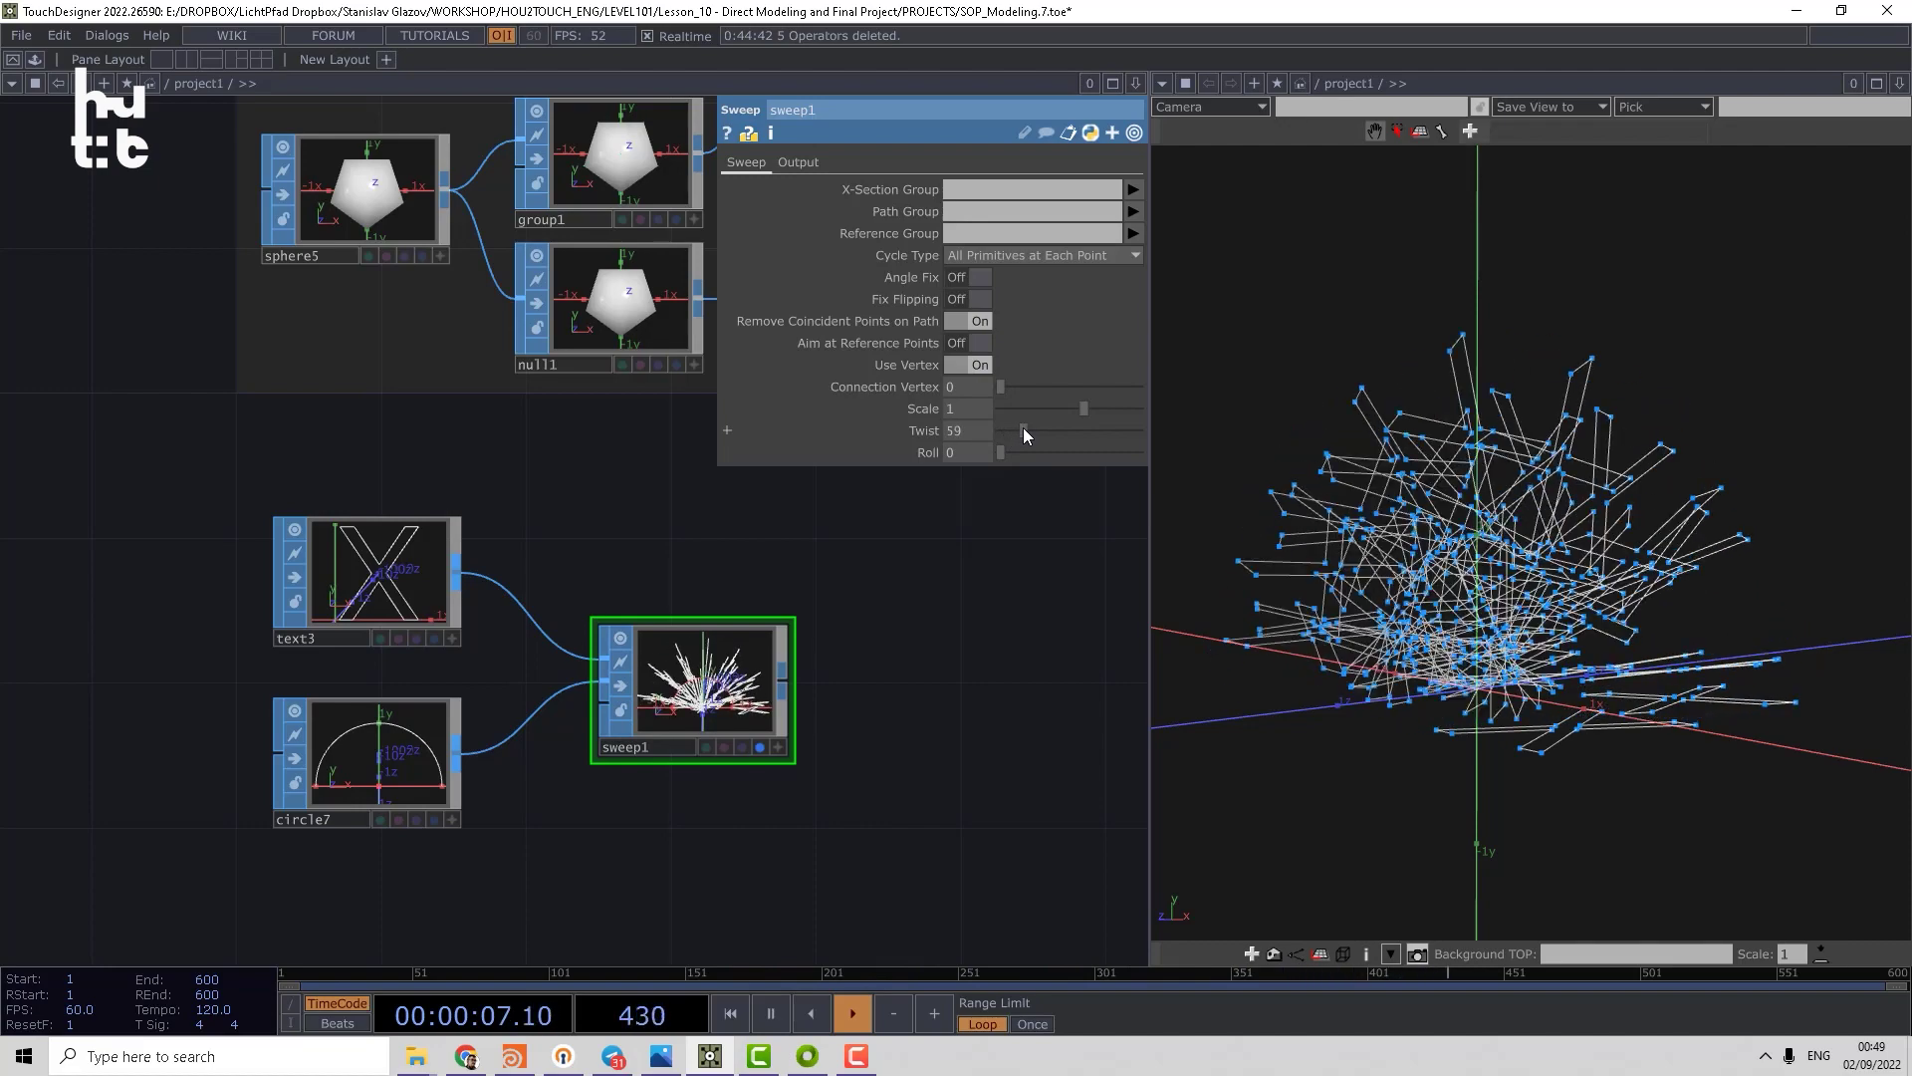
mouse_move(1024, 427)
mouse_down()
mouse_move(961, 441)
mouse_move(1045, 451)
mouse_move(1028, 452)
mouse_up()
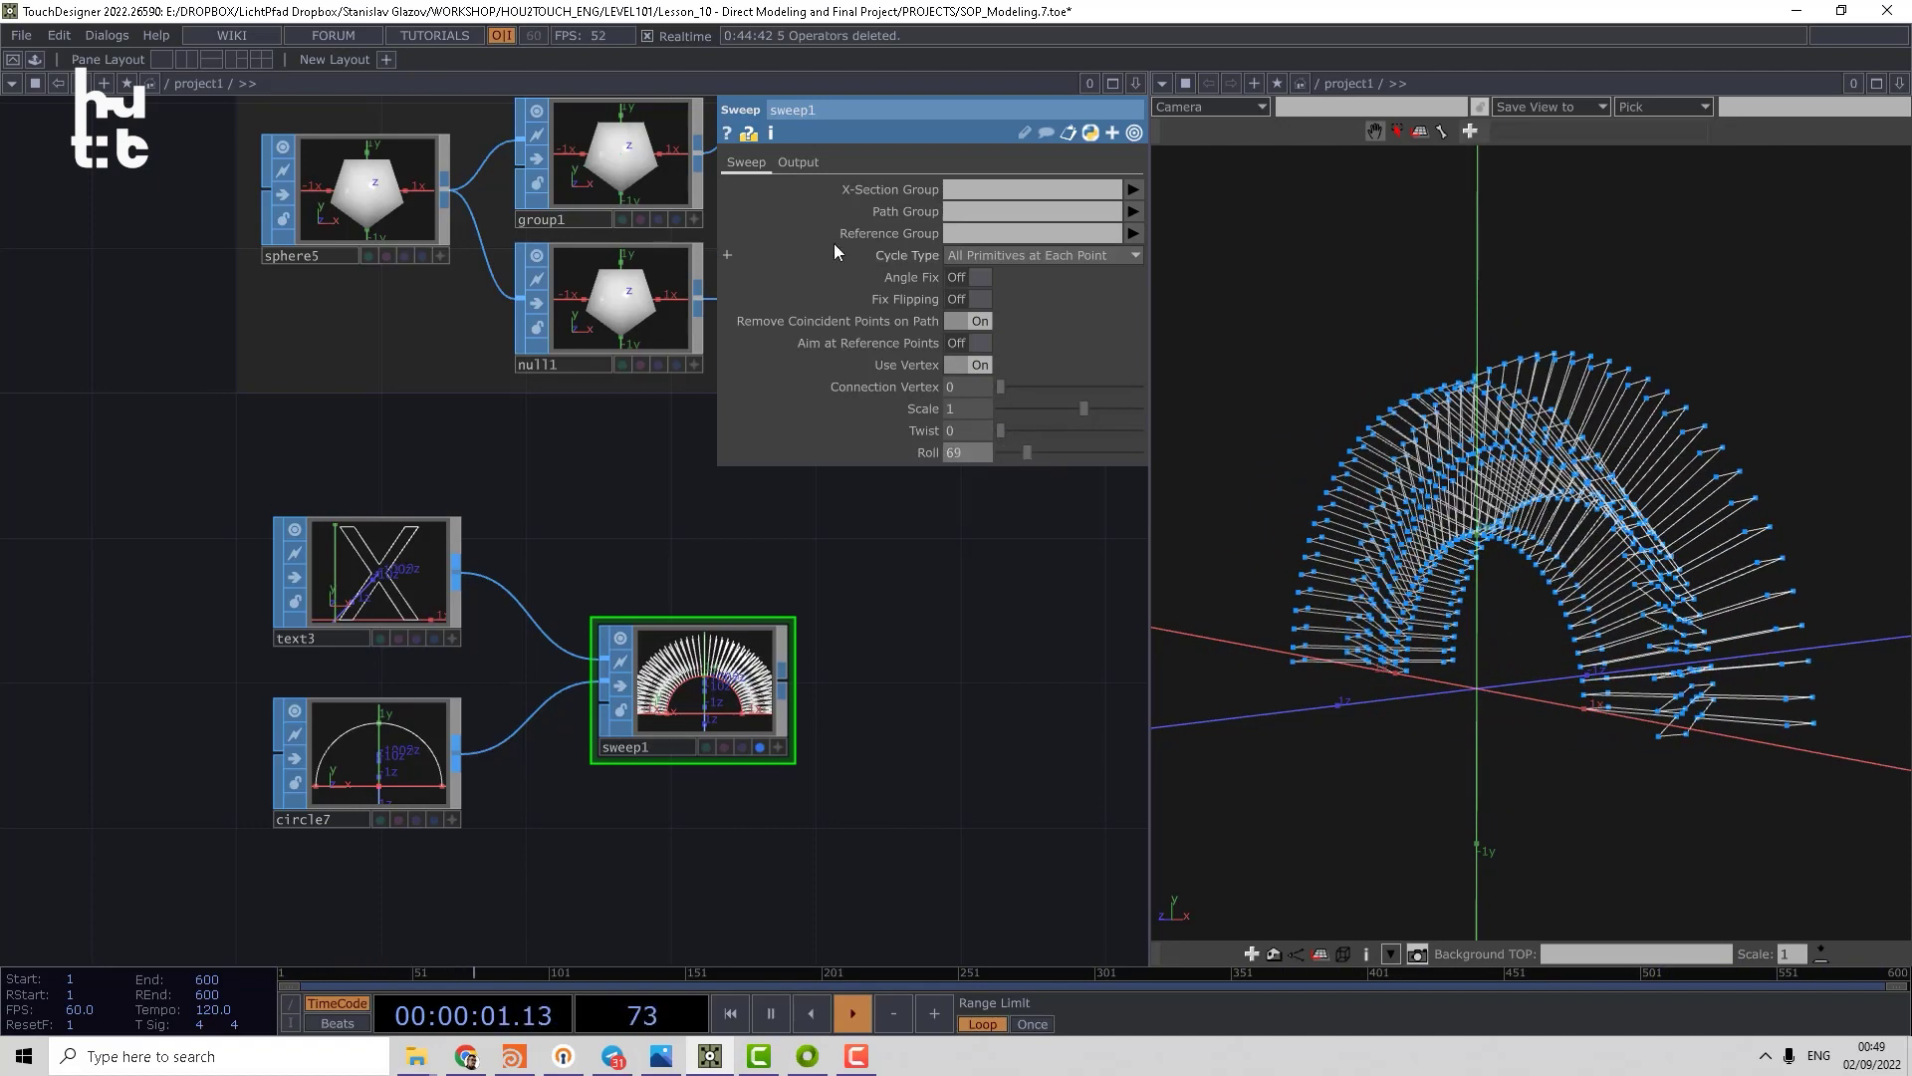
click(980, 346)
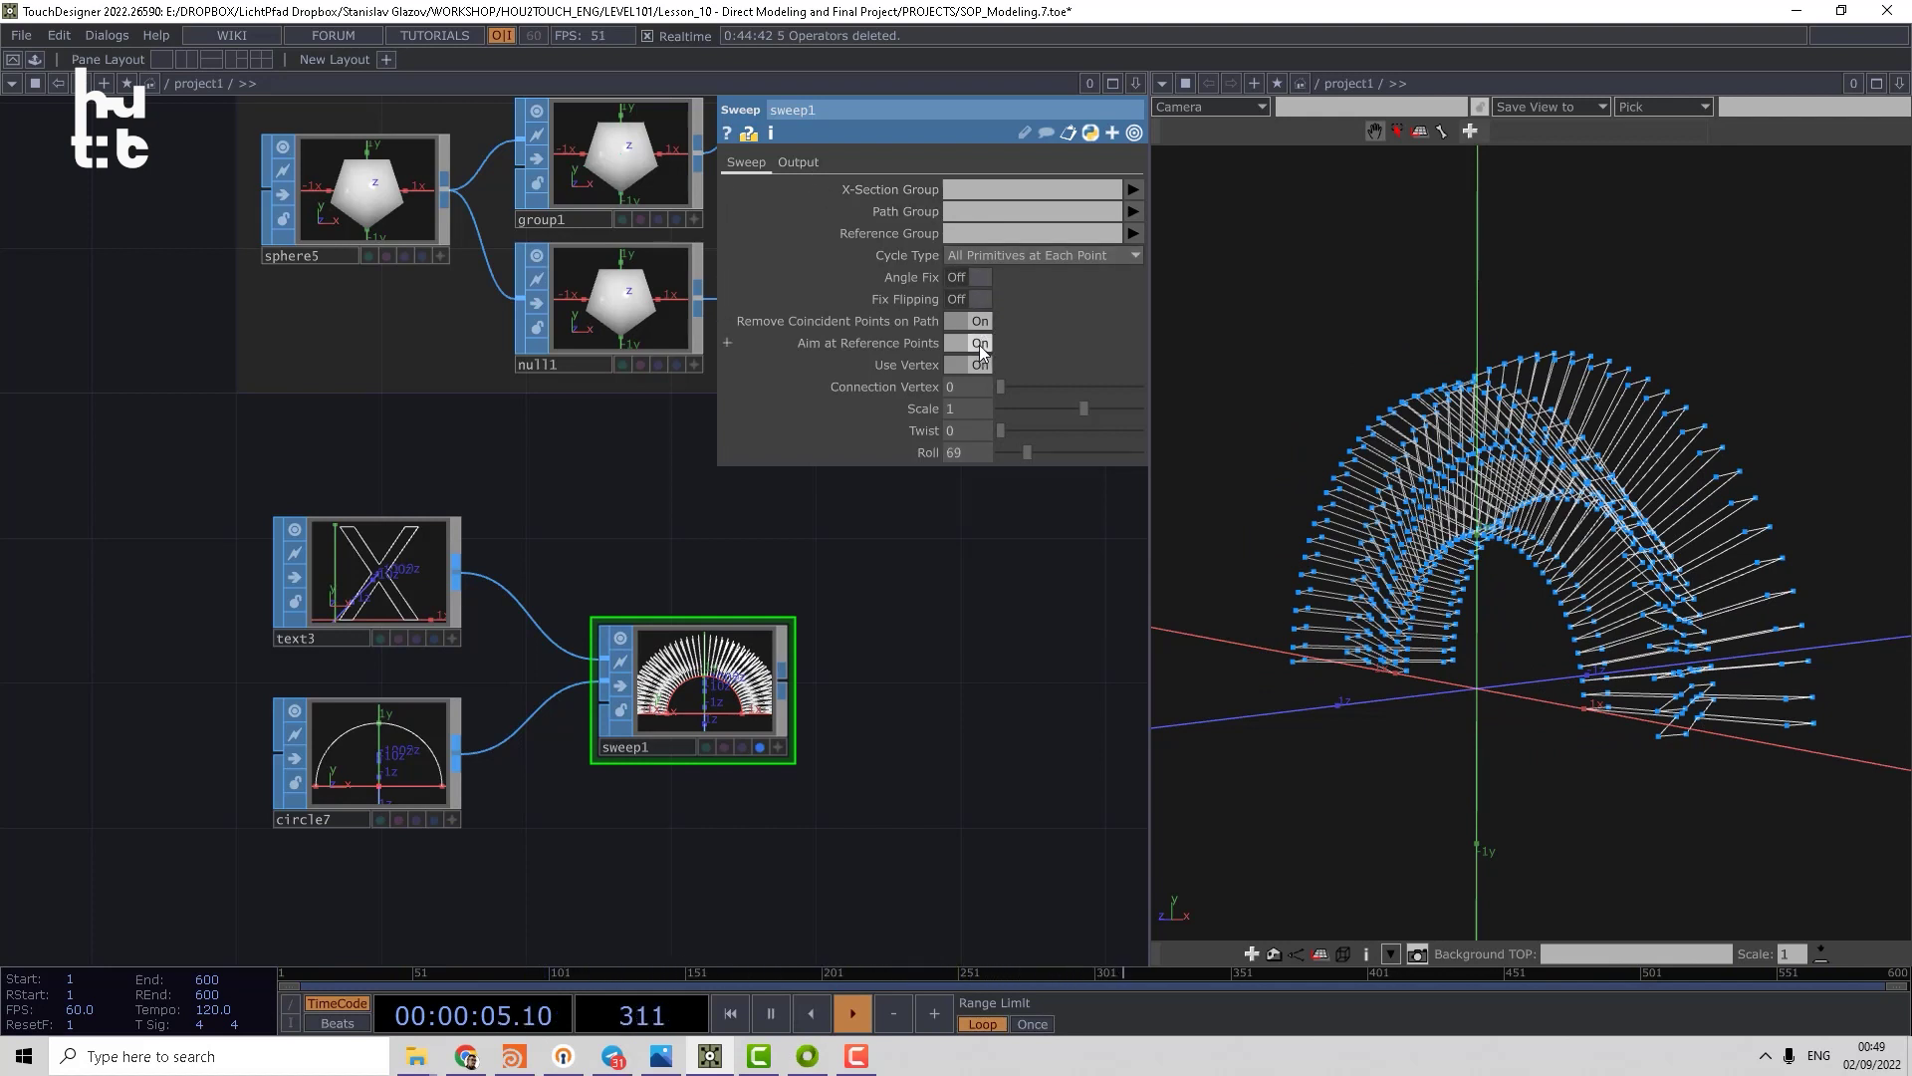
click(980, 345)
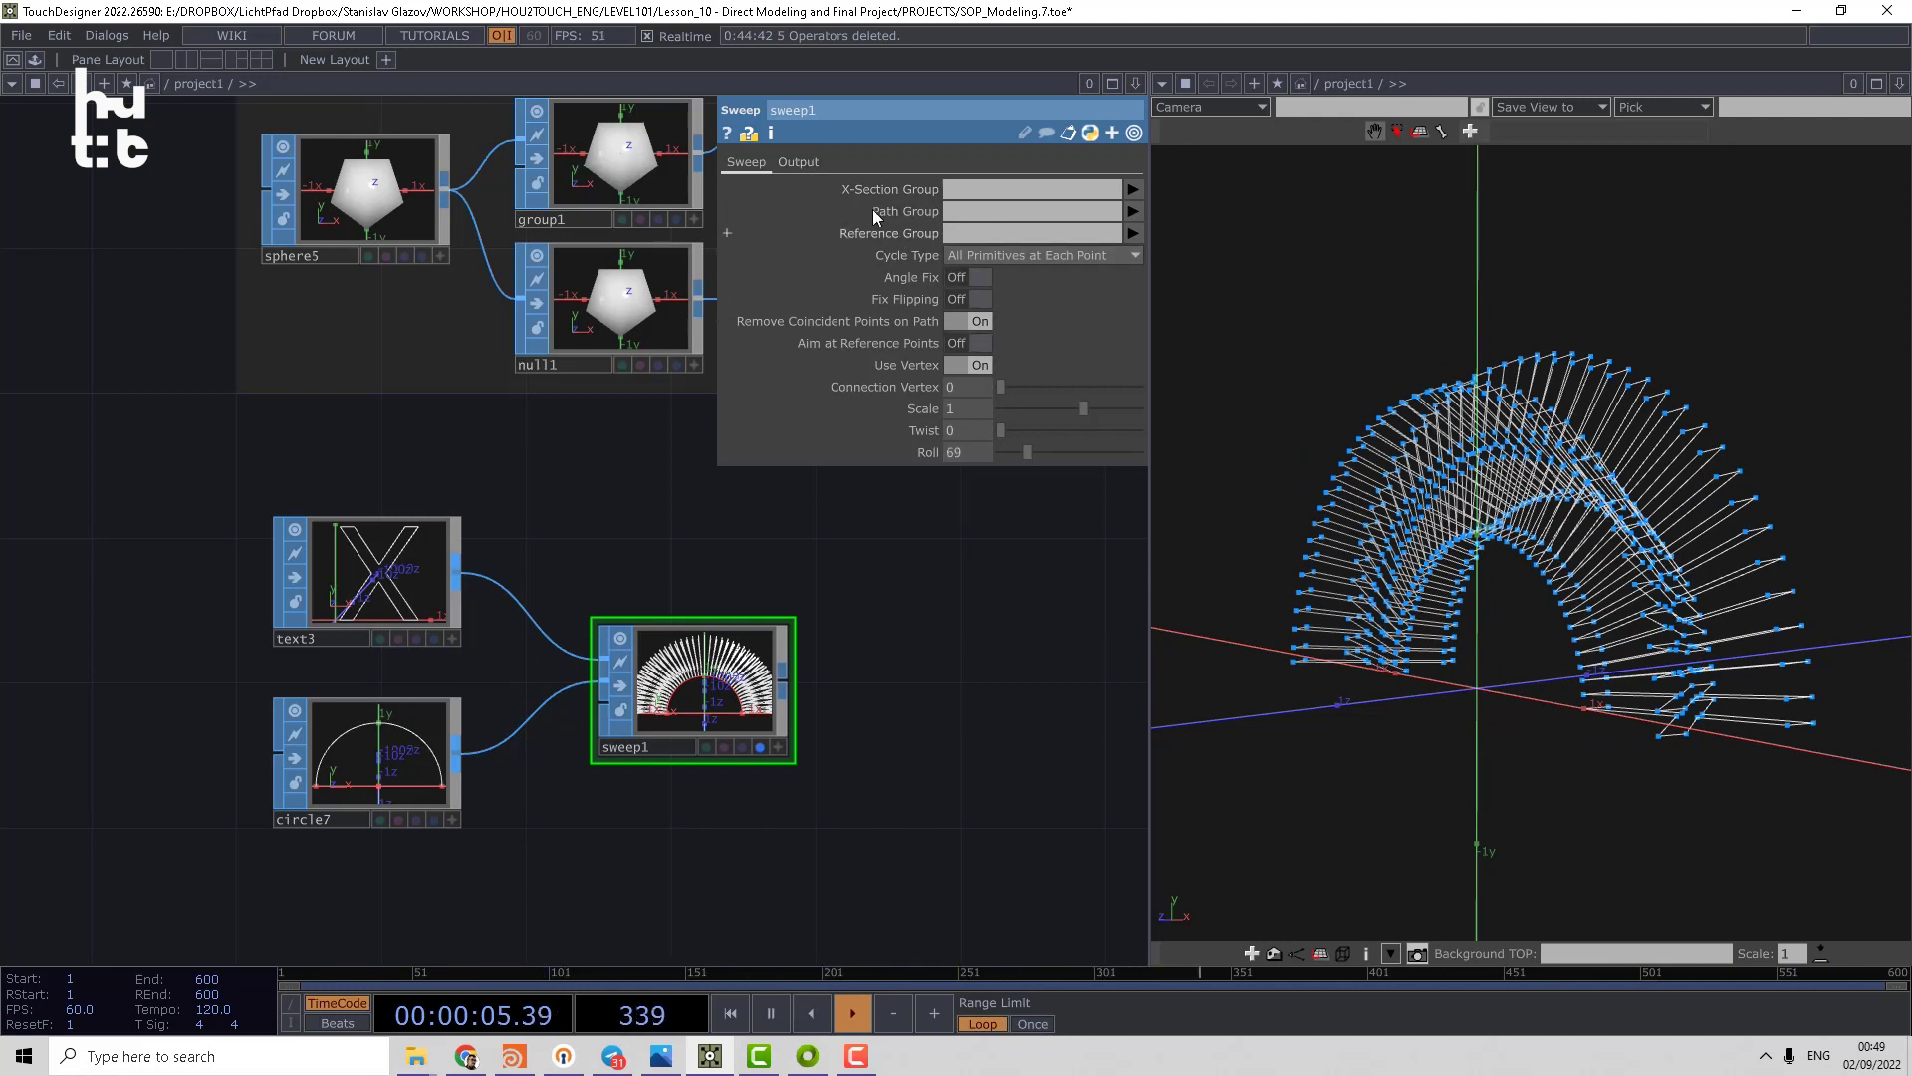
- Set Skin Output to On in sweep1's Output settings
click(820, 164)
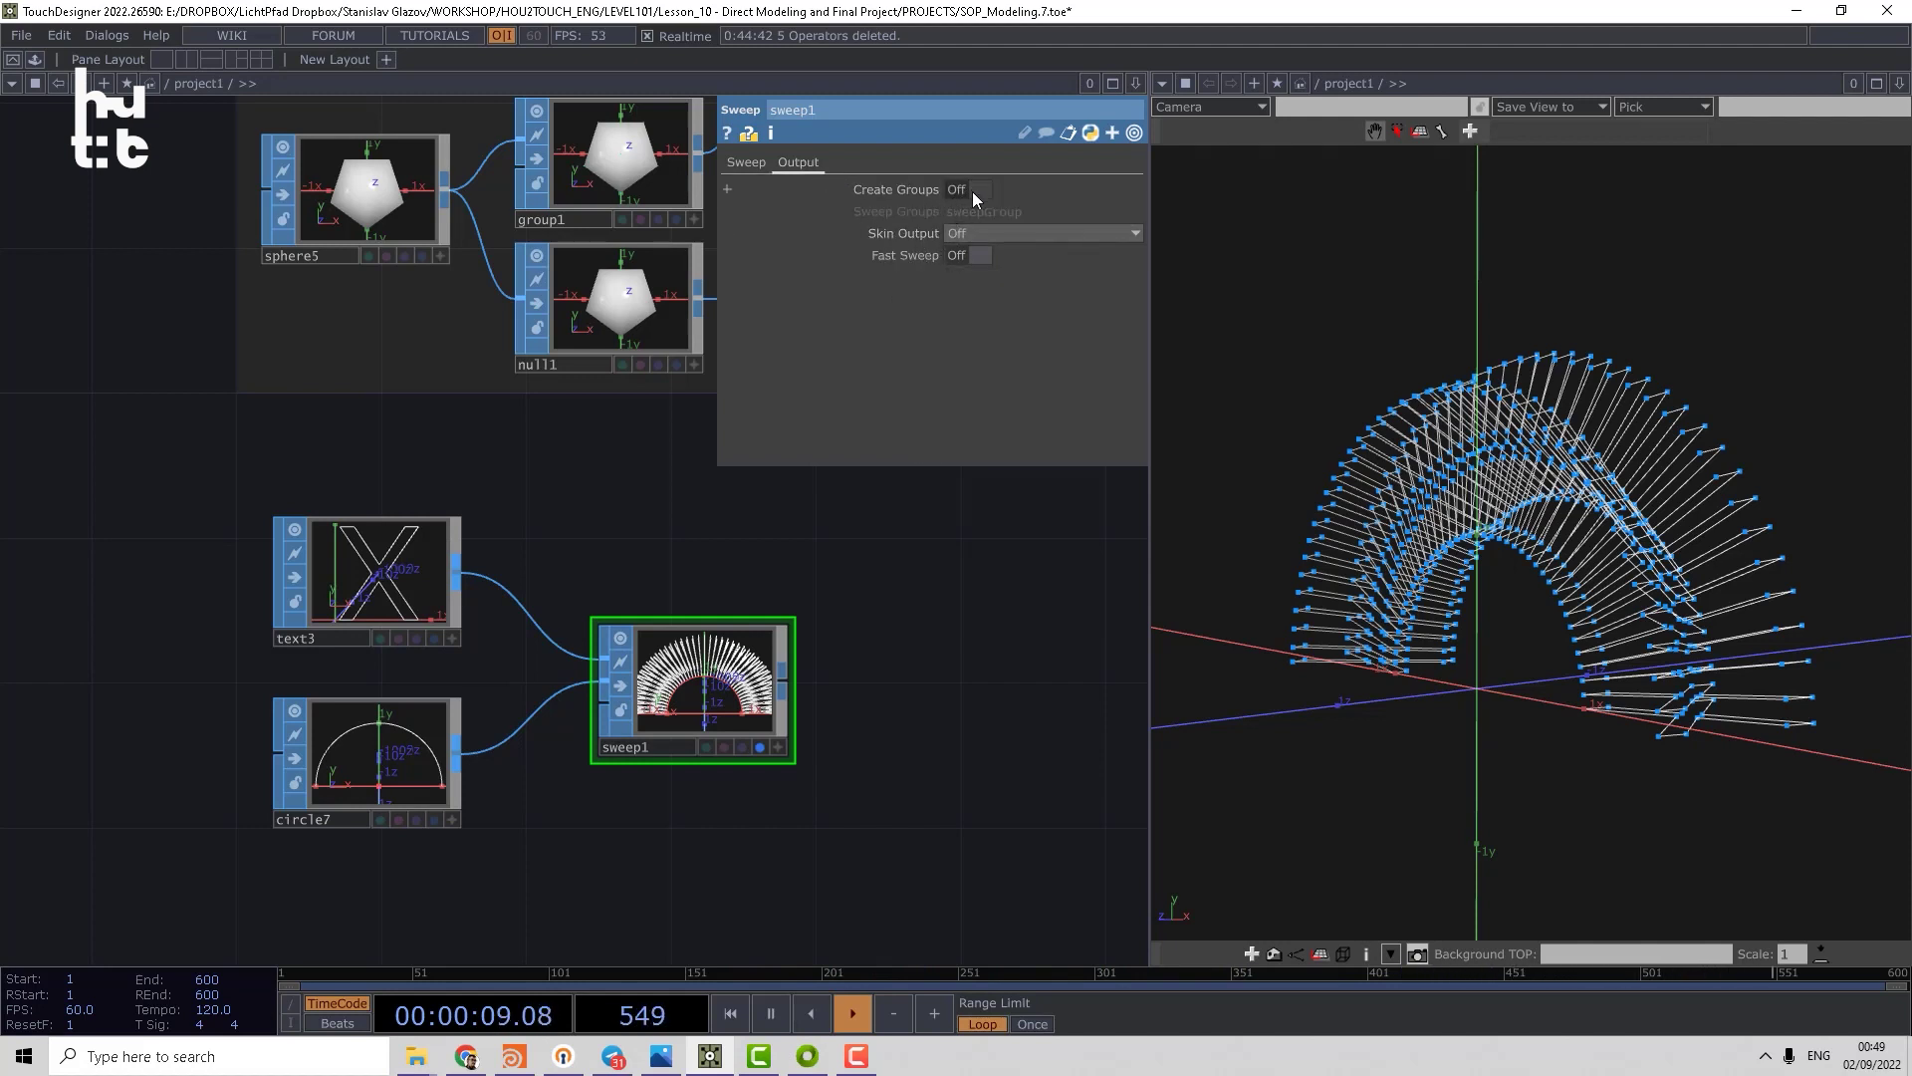
click(971, 235)
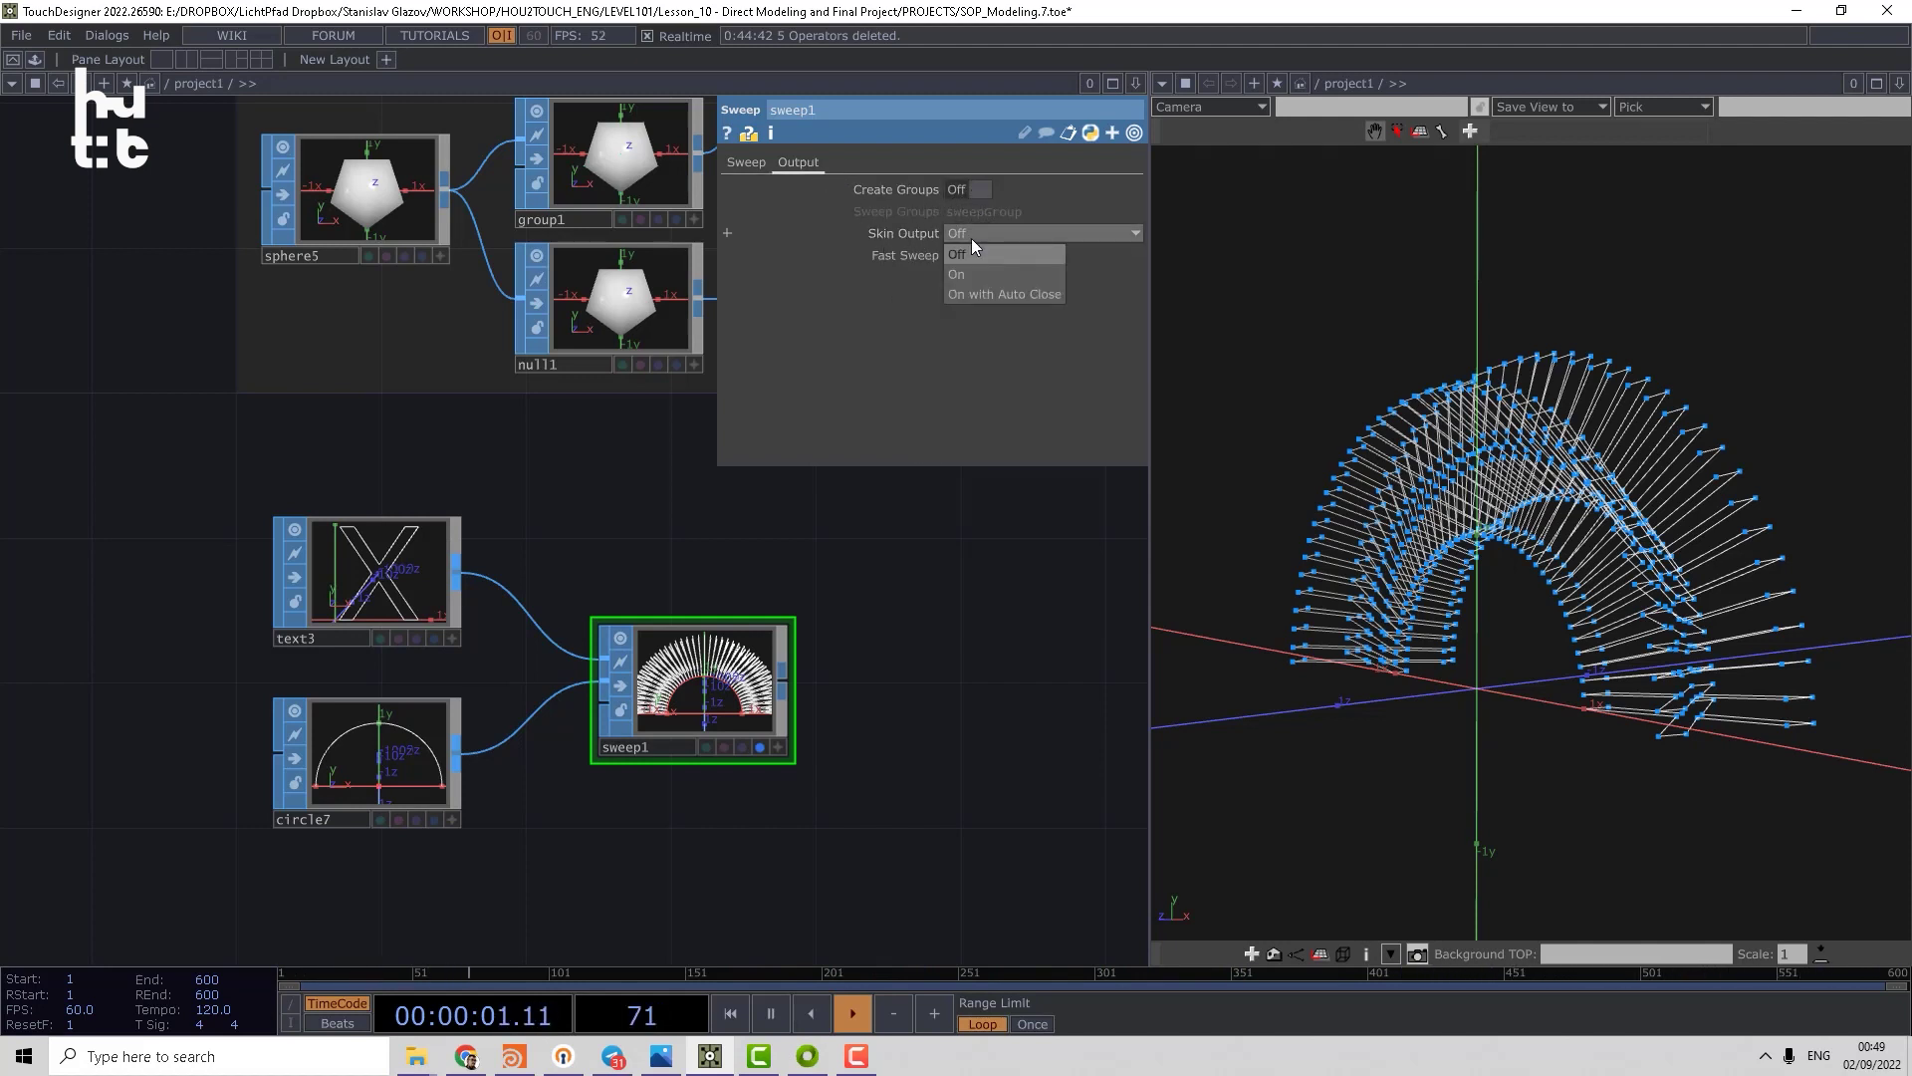
click(989, 272)
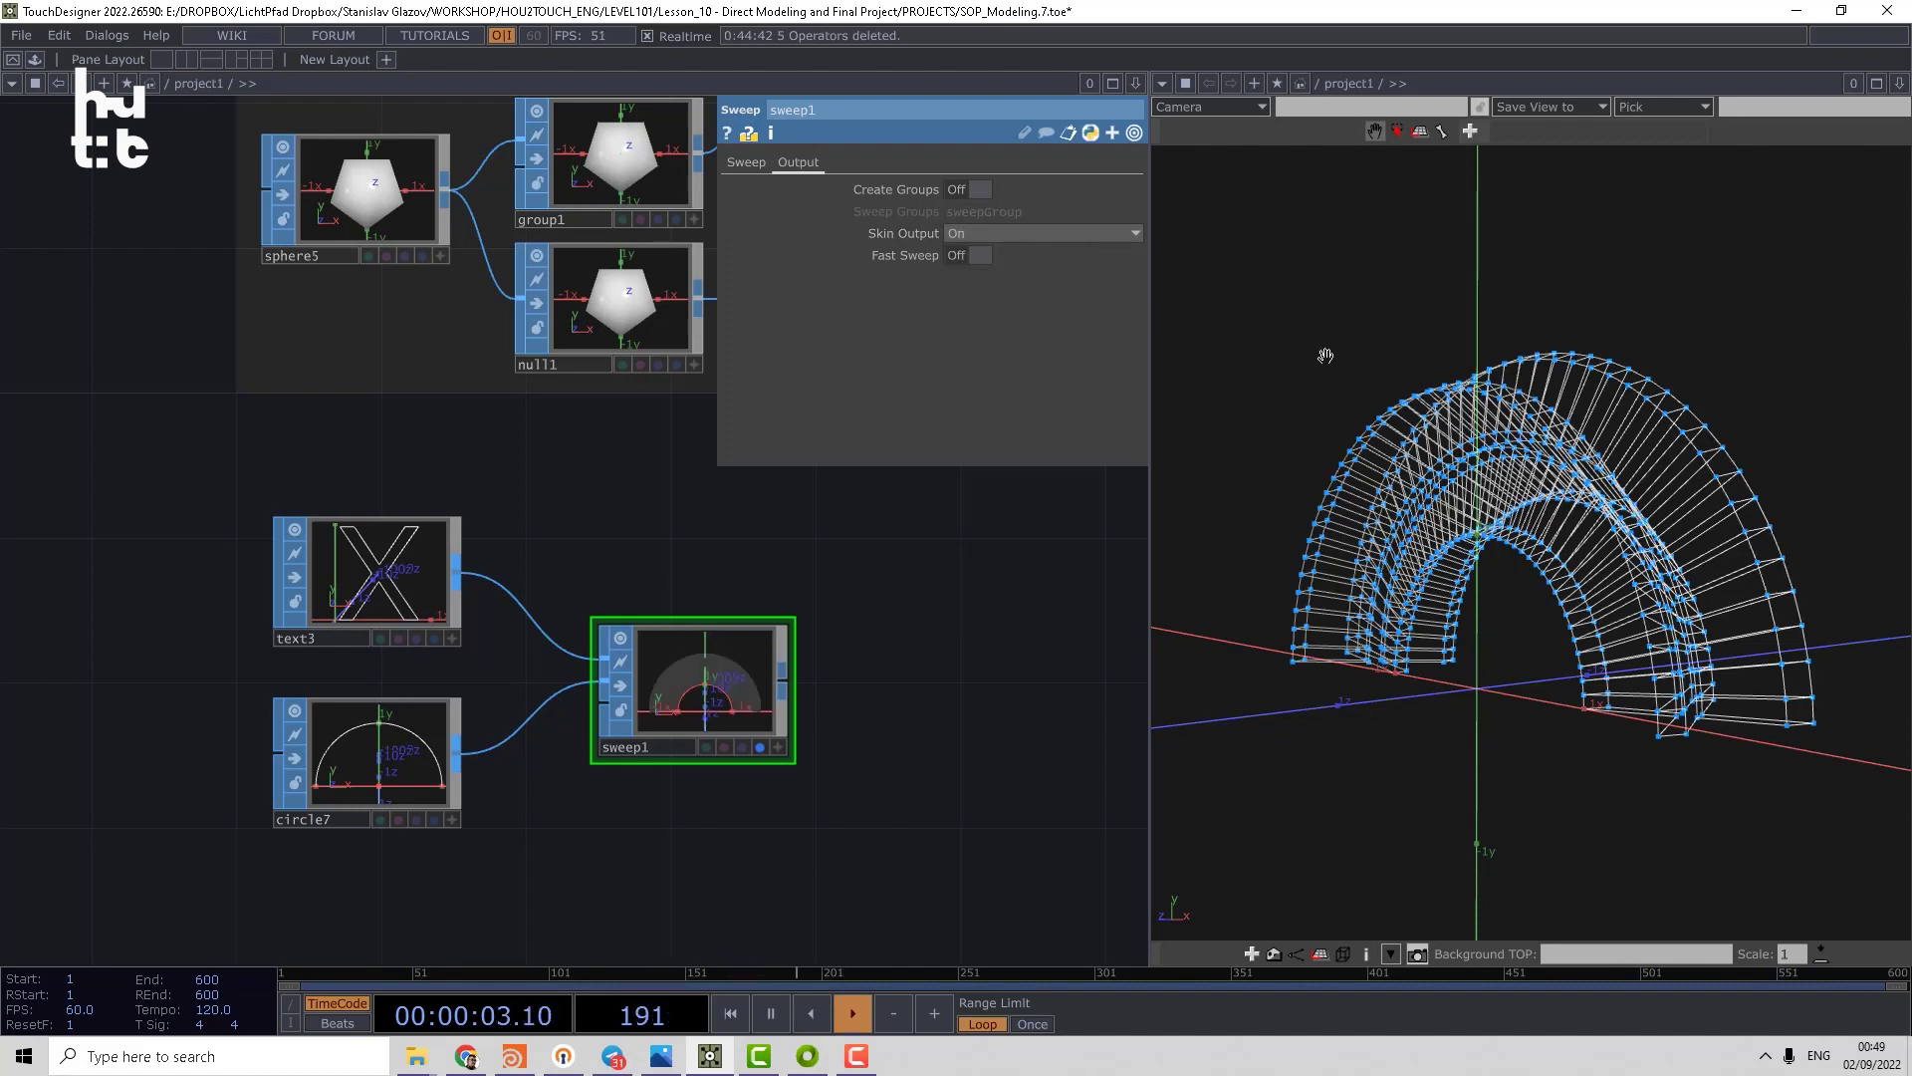
mouse_move(1374, 389)
mouse_down()
mouse_move(1456, 366)
mouse_move(1410, 309)
mouse_move(1443, 320)
mouse_up()
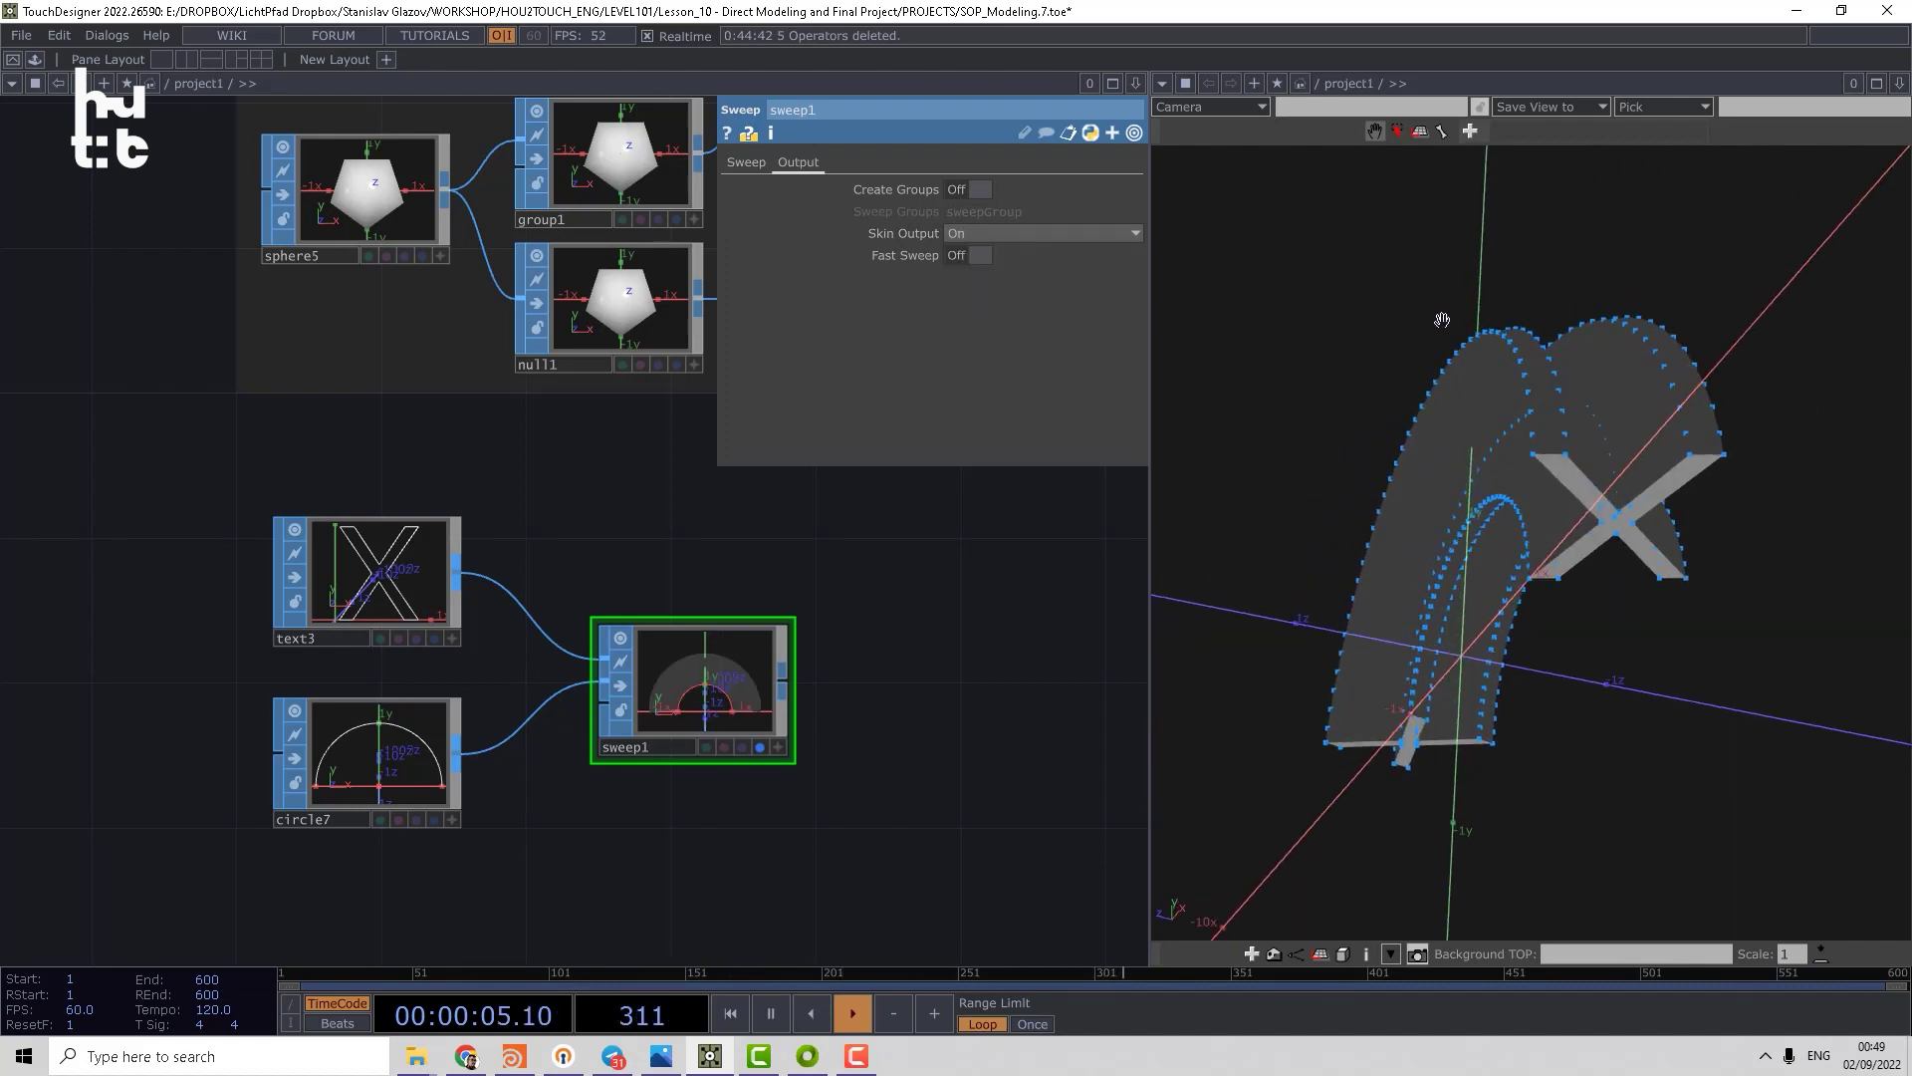
- Try an Attribute Create SOP computing normals and tangents, then delete it and check sweep1's info
key(Tab)
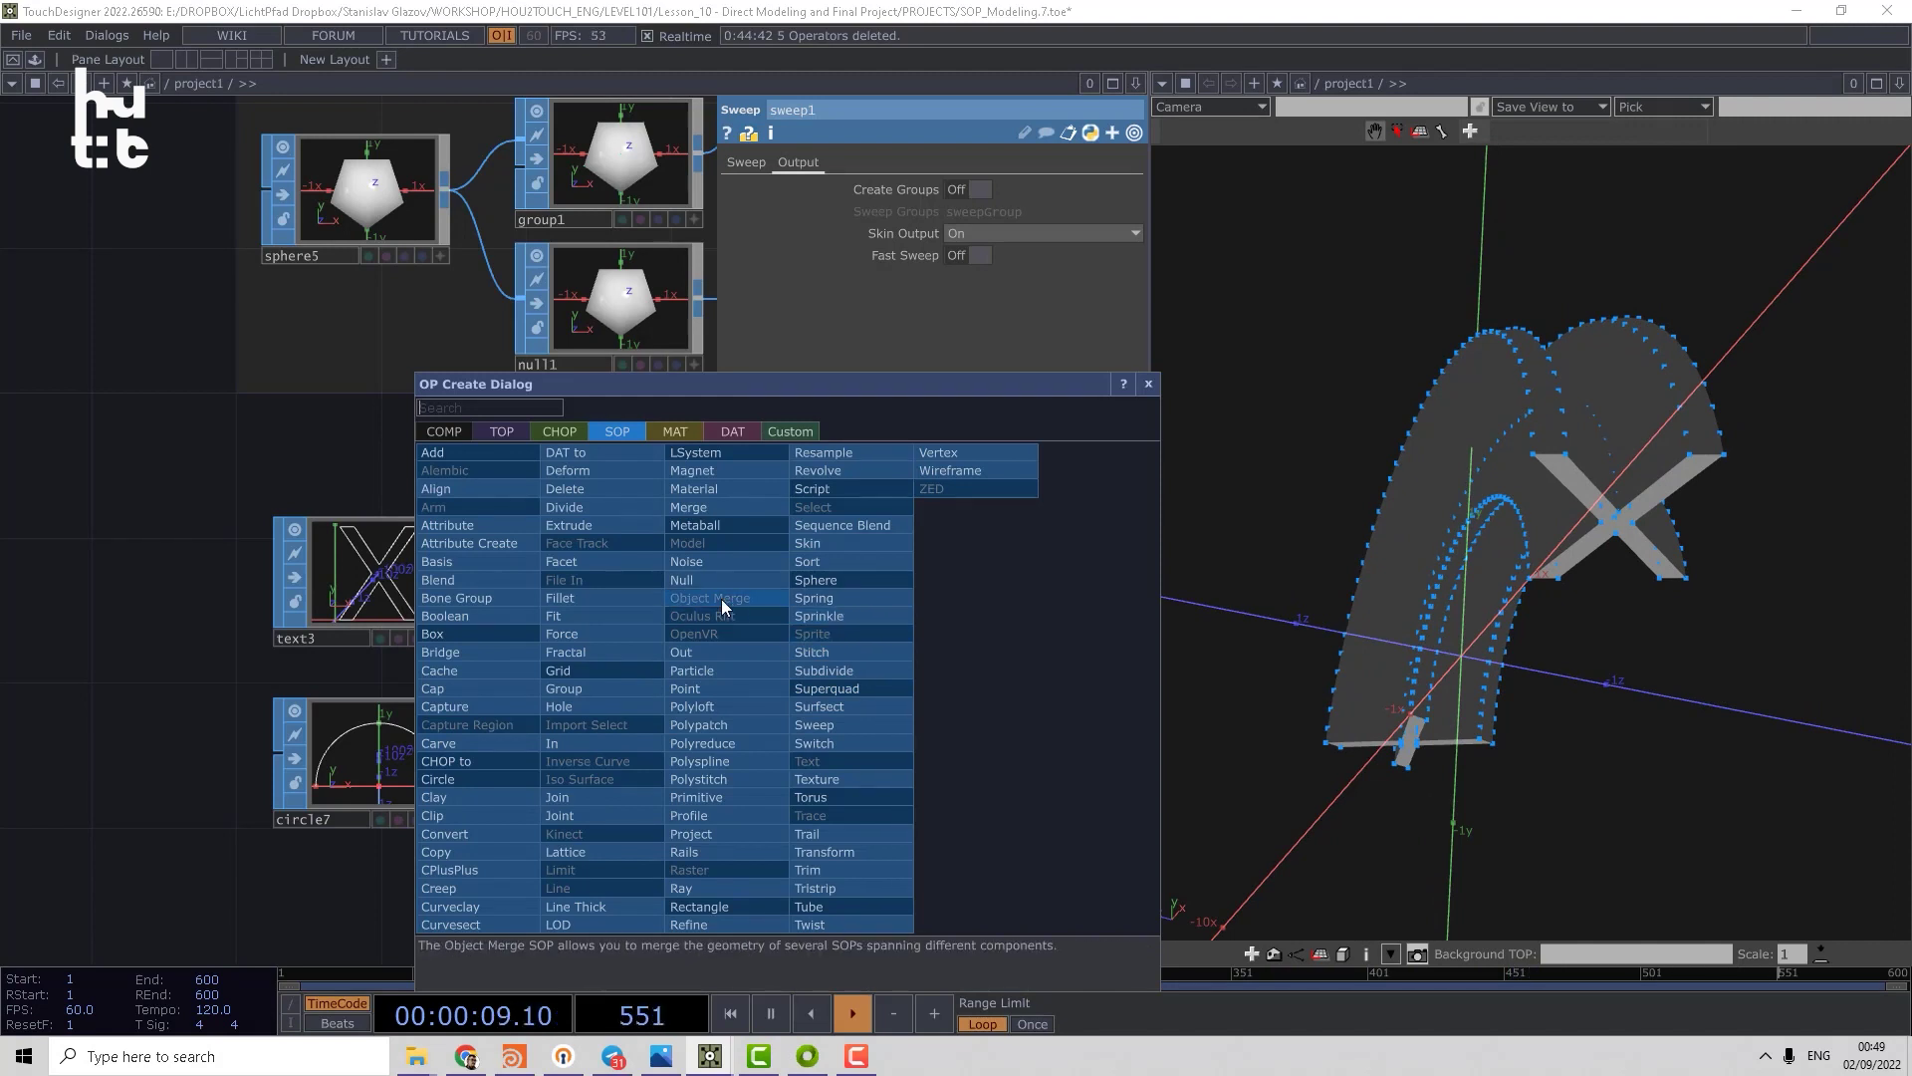
click(447, 544)
click(925, 686)
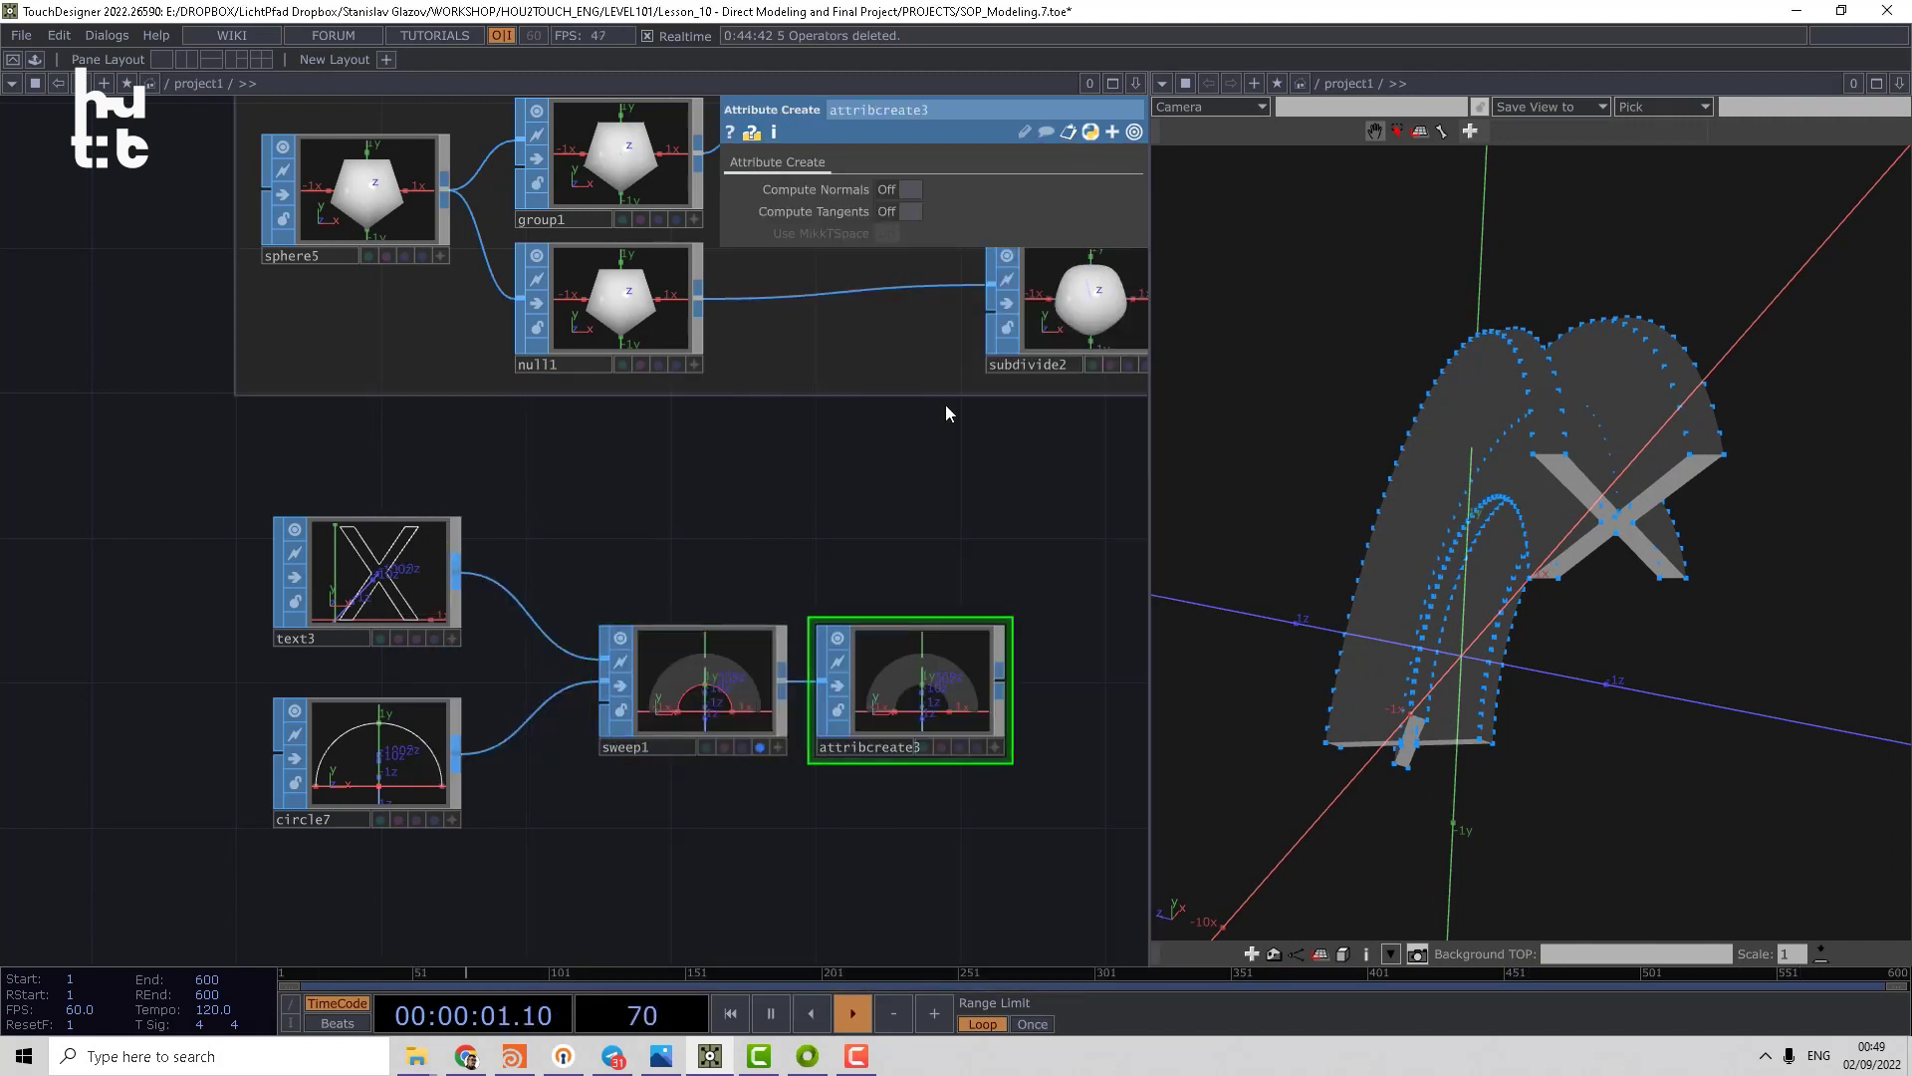
click(760, 748)
click(977, 747)
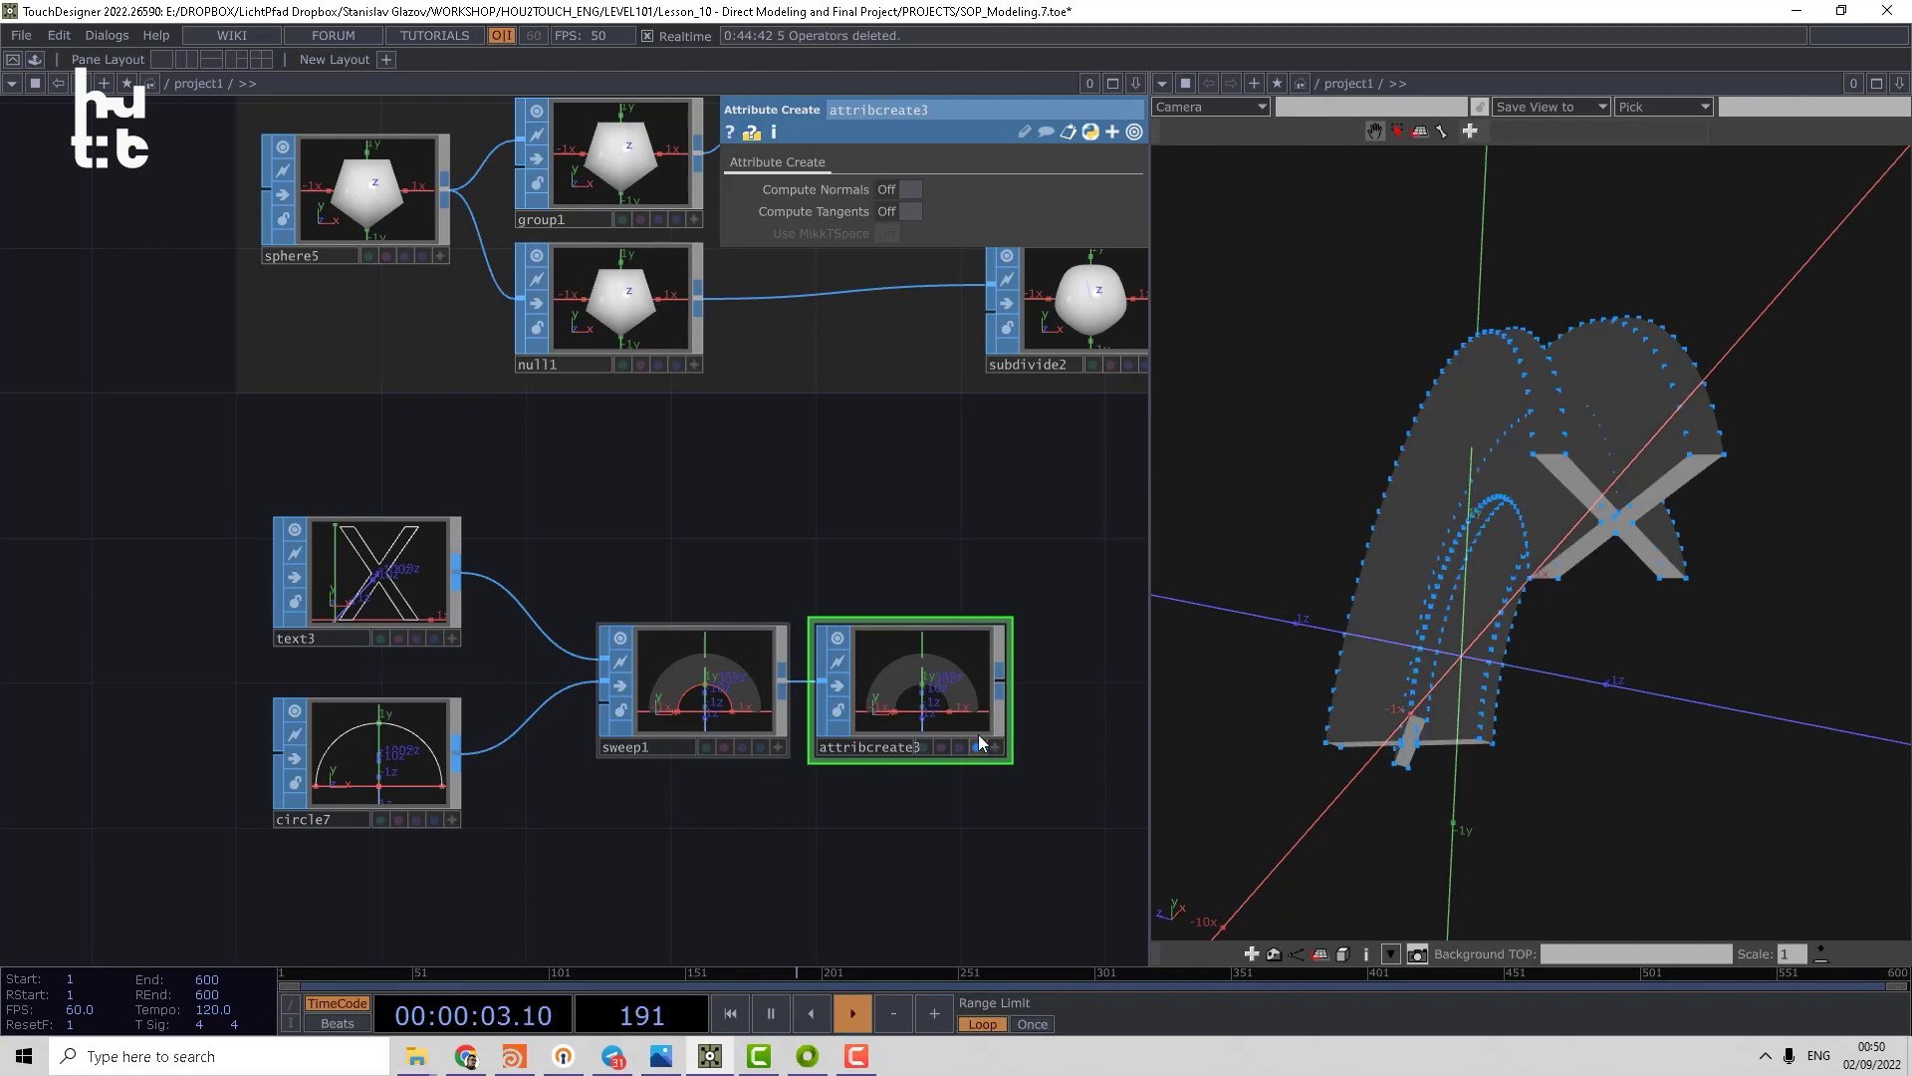
click(898, 190)
drag(1524, 543, 1406, 400)
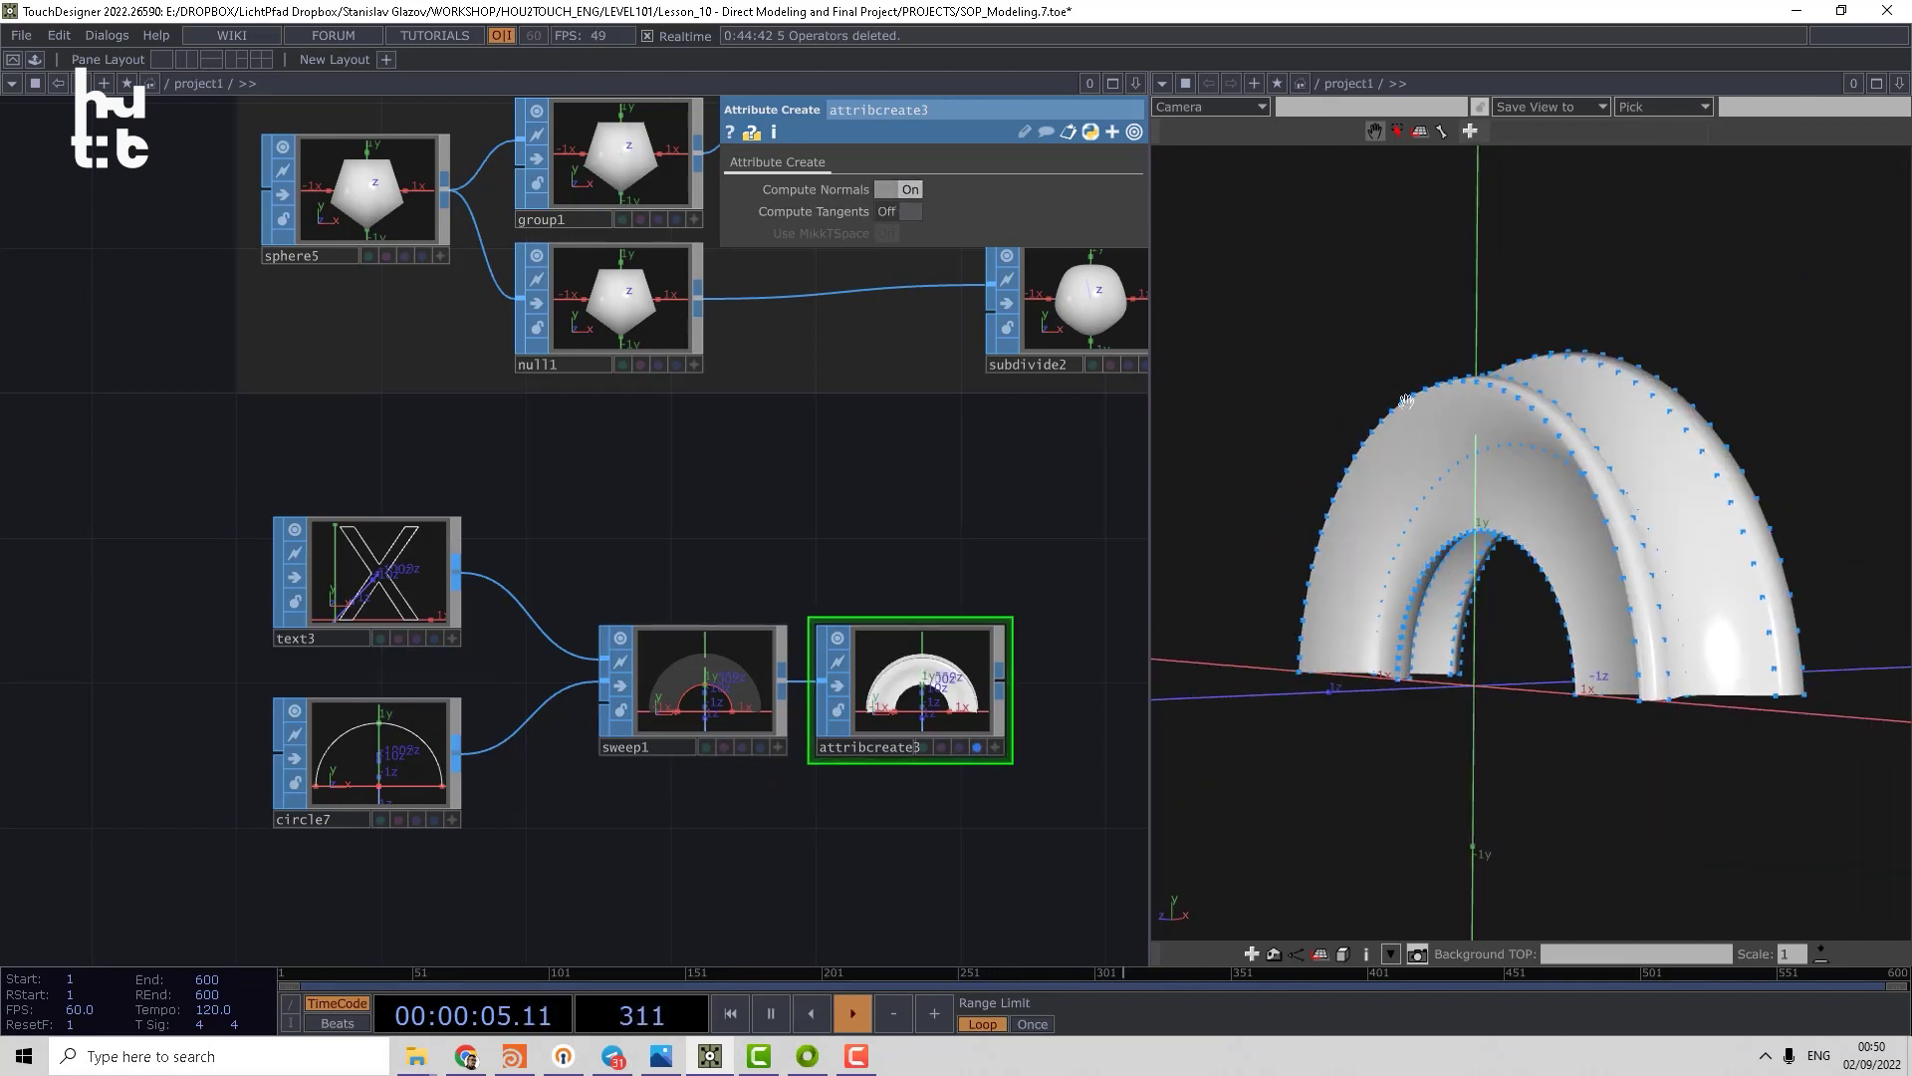
click(904, 211)
drag(963, 688, 862, 668)
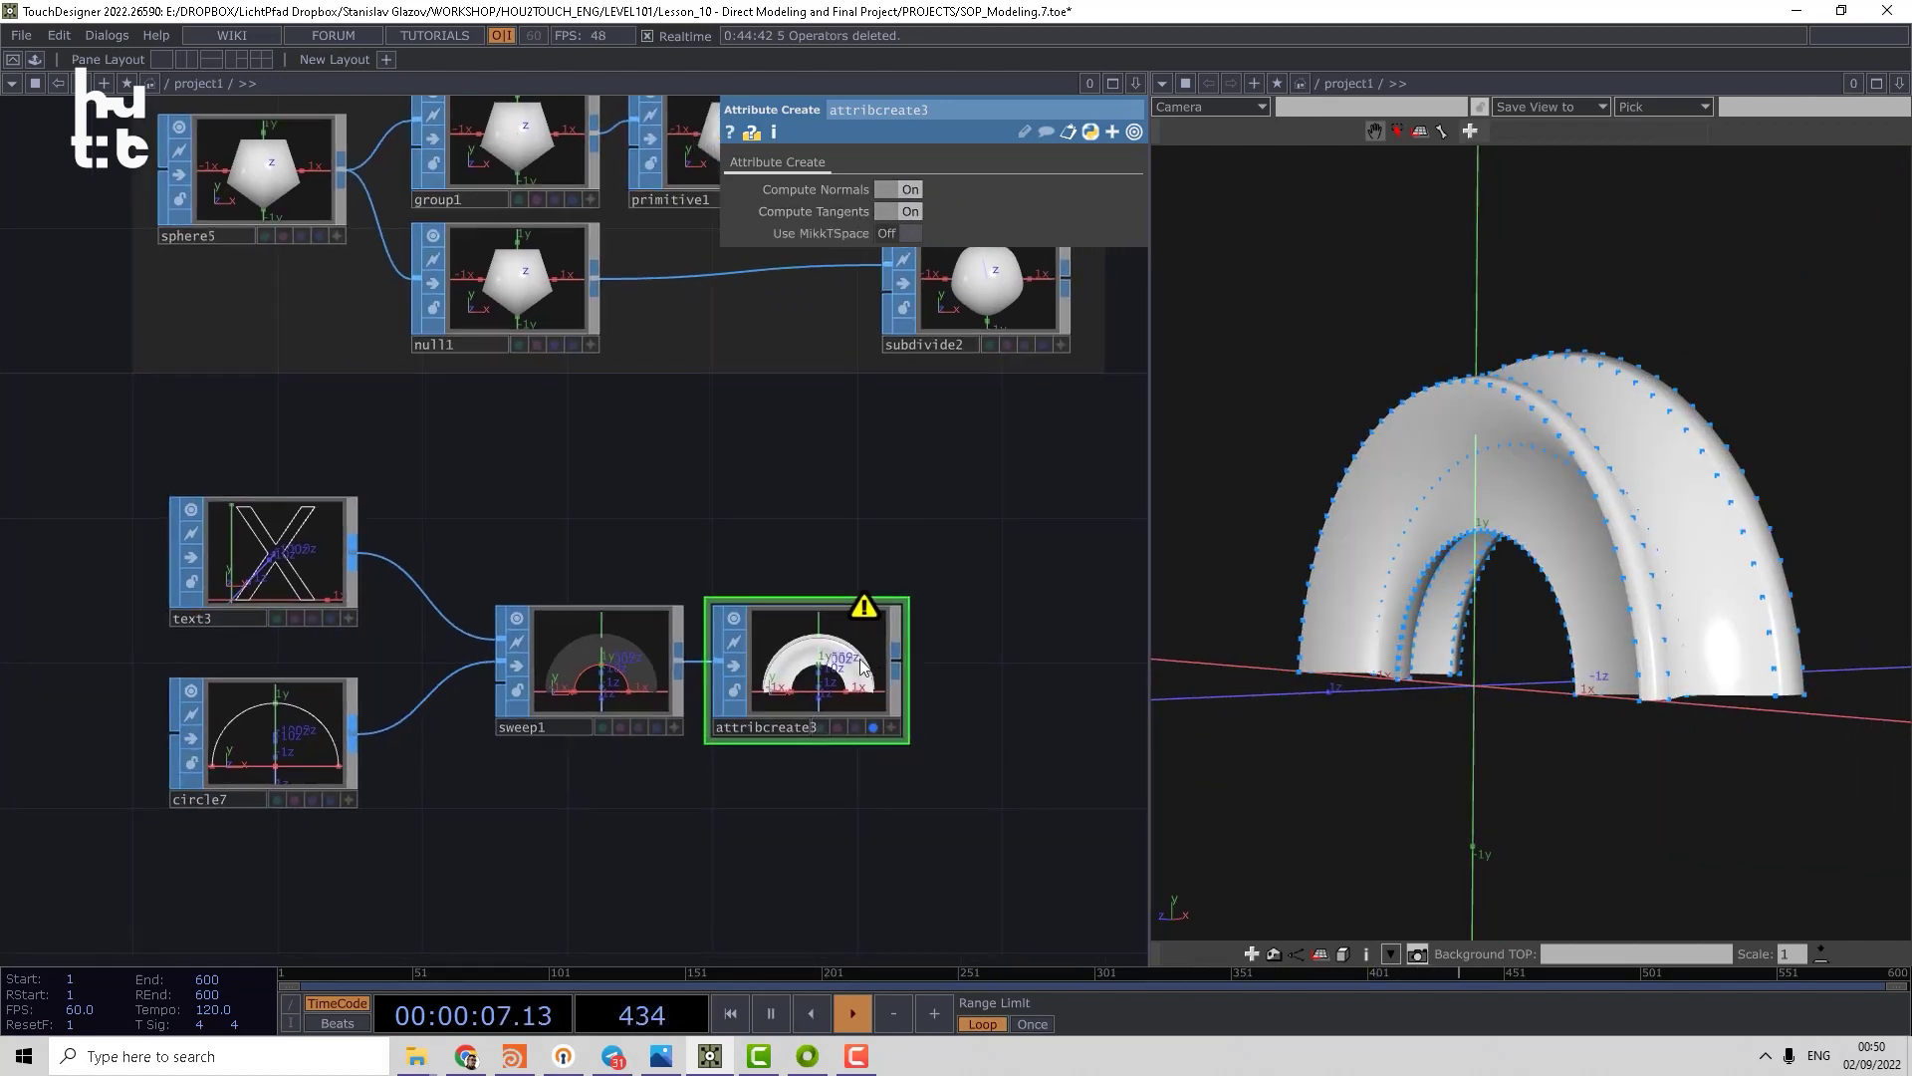
key(Delete)
middle_click(634, 685)
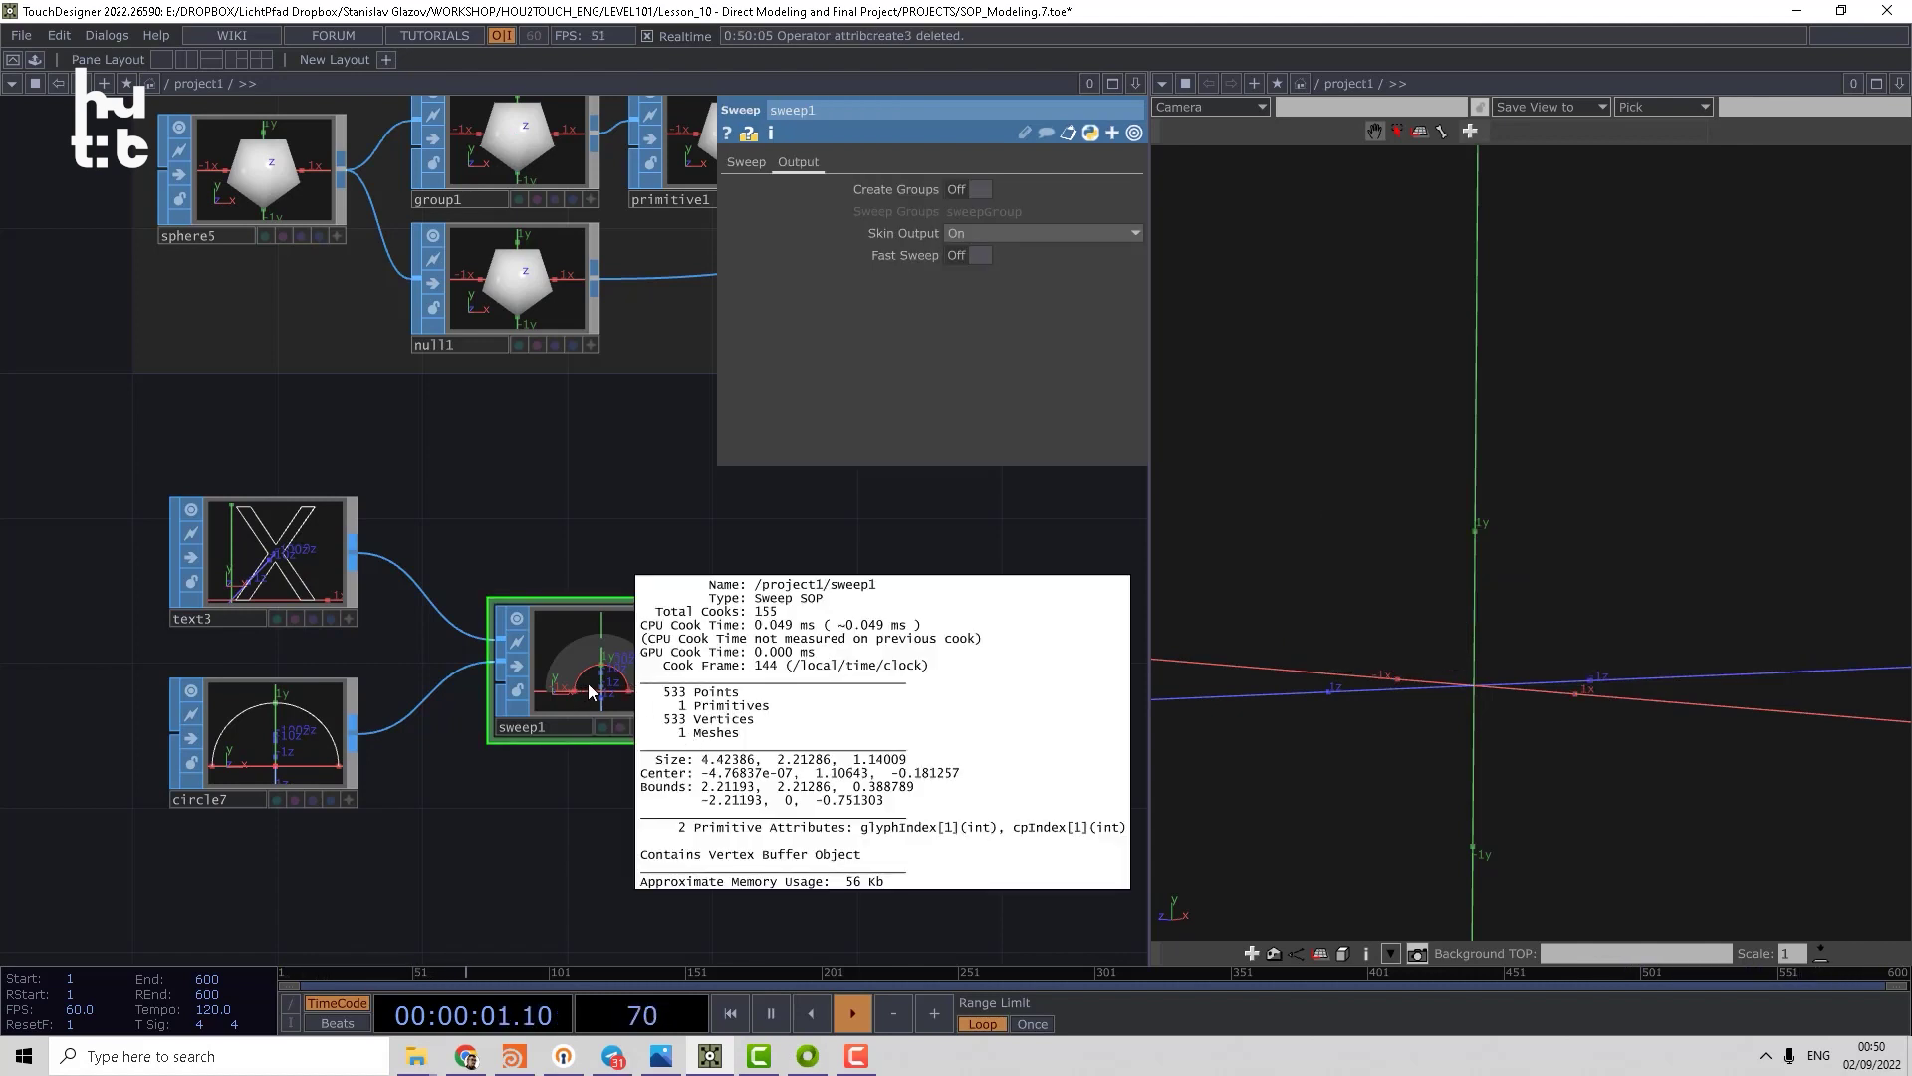
- Append a Convert SOP, convert1, after sweep1
middle_drag(588, 684, 686, 671)
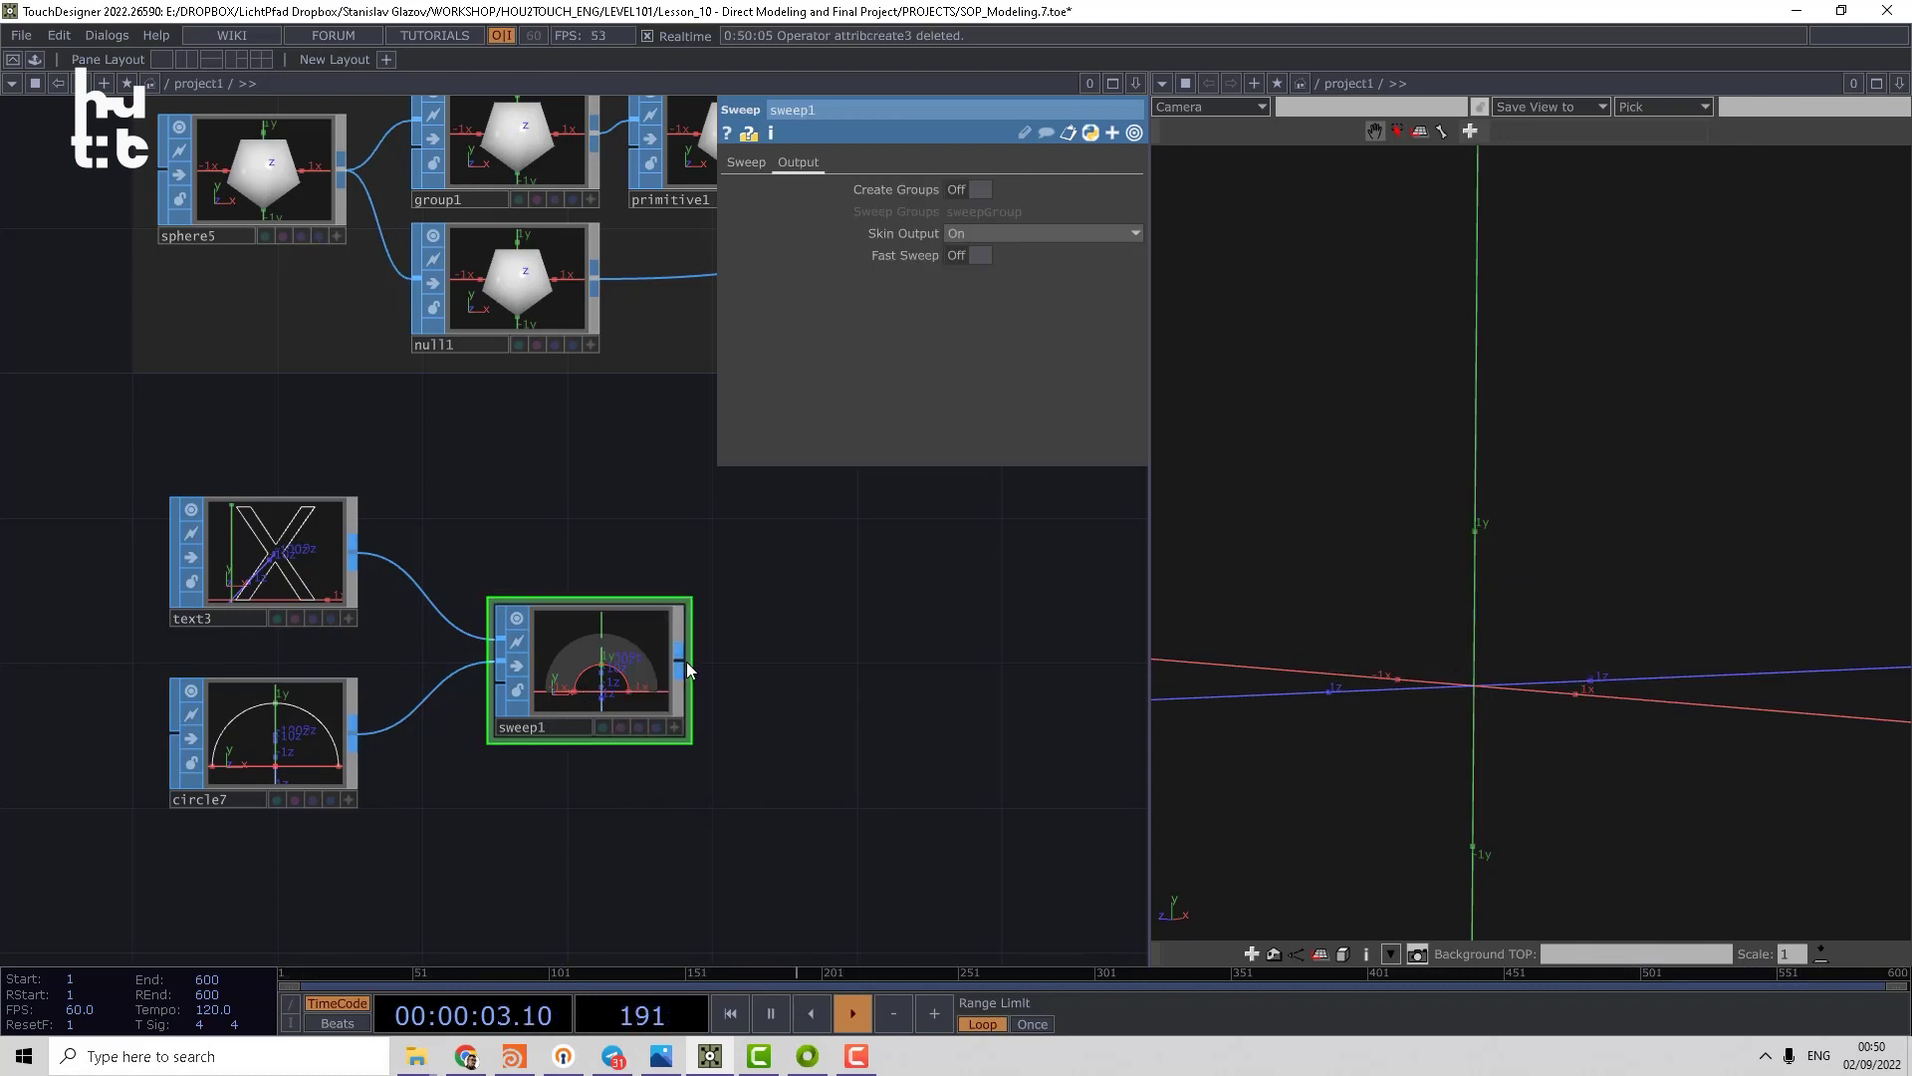
click(685, 663)
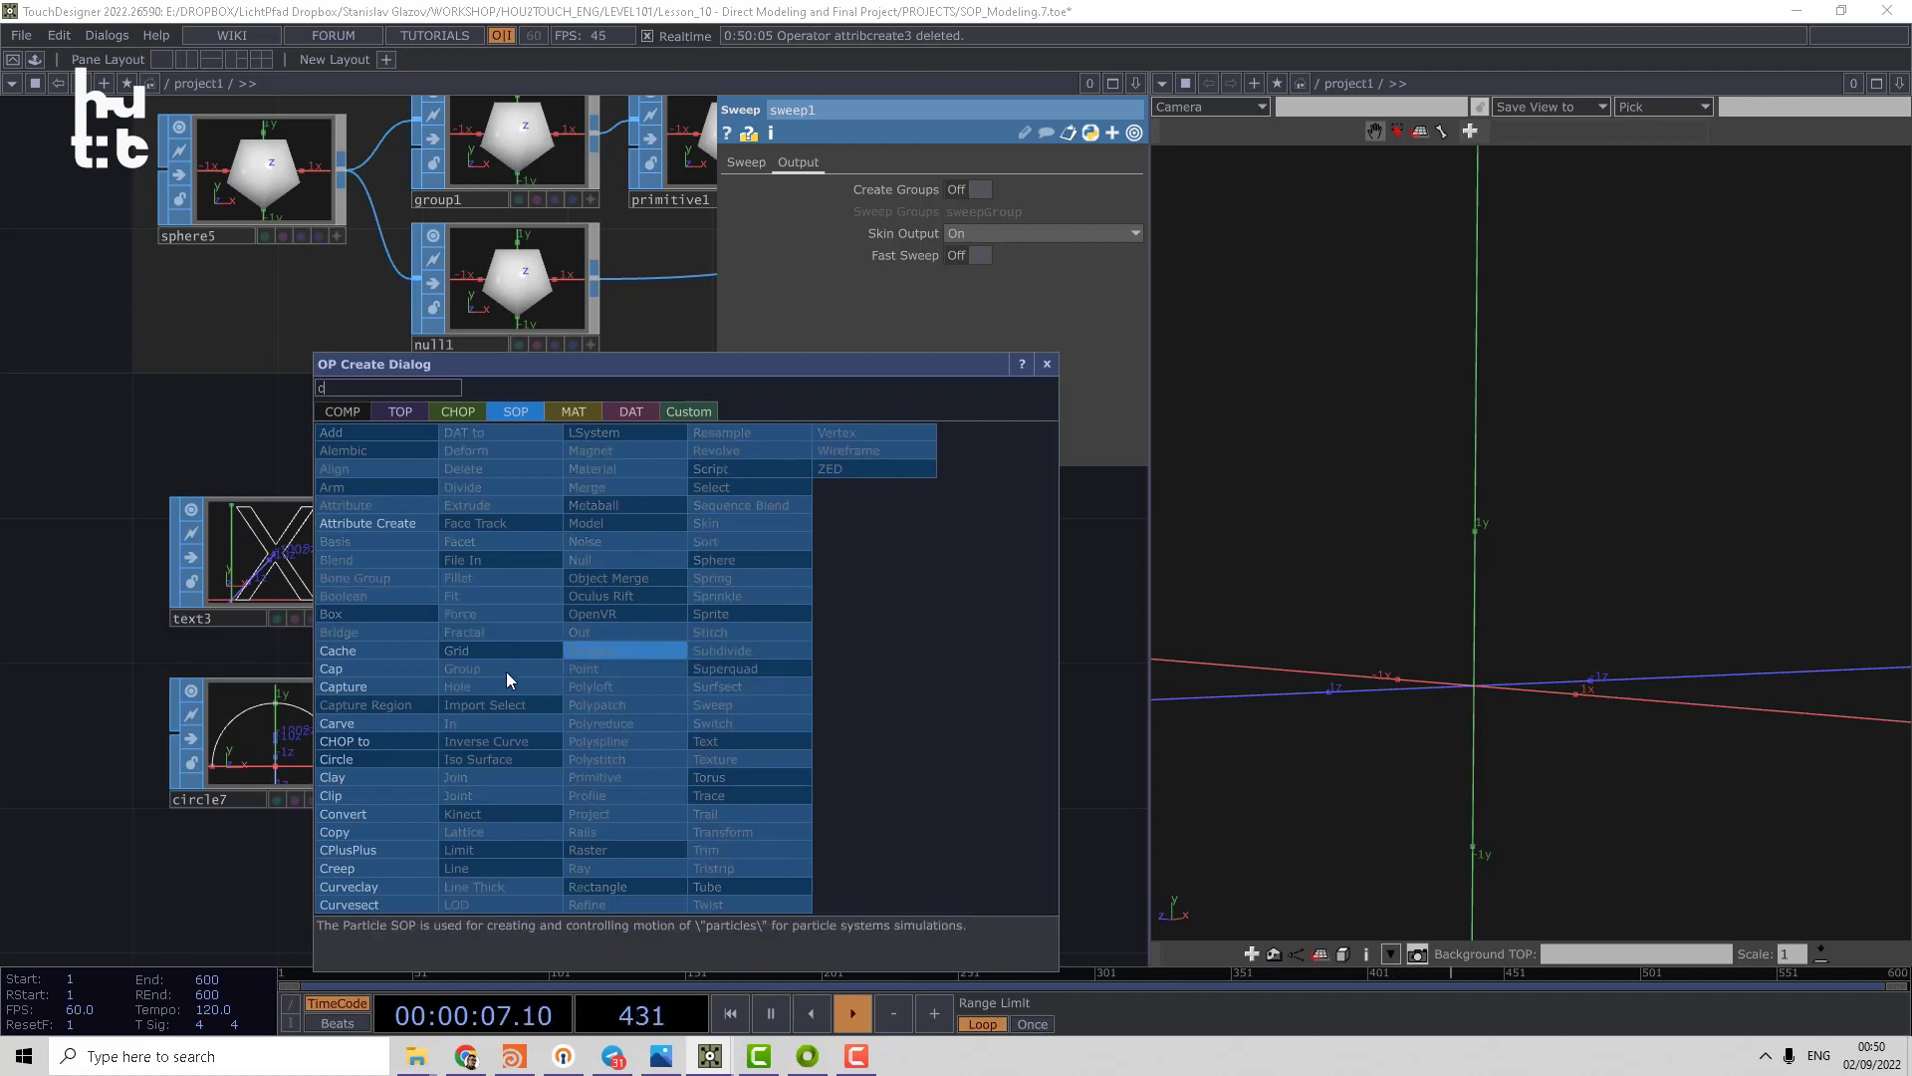
key(Escape)
click(791, 676)
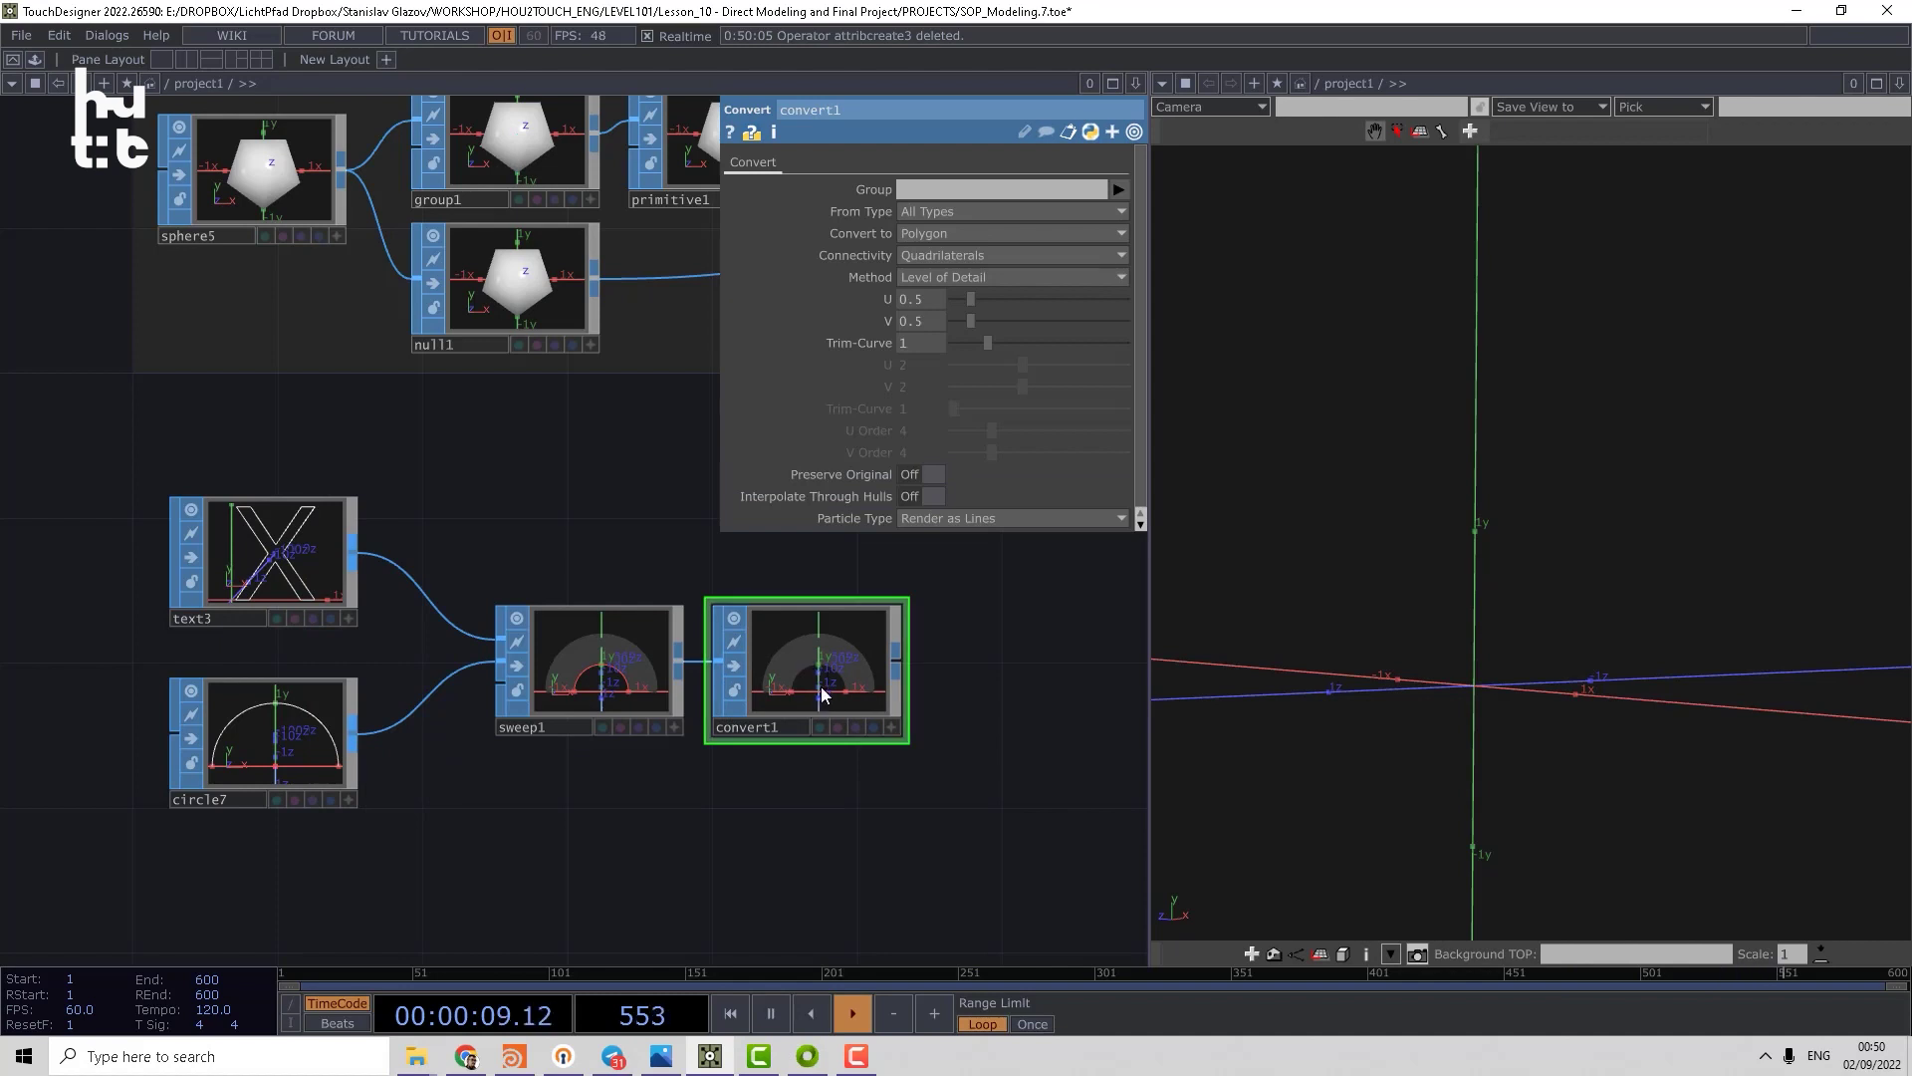
middle_drag(993, 716, 682, 684)
- Add facet1 after convert1 with Compute Normals and Cusp Polygons turned on
click(683, 682)
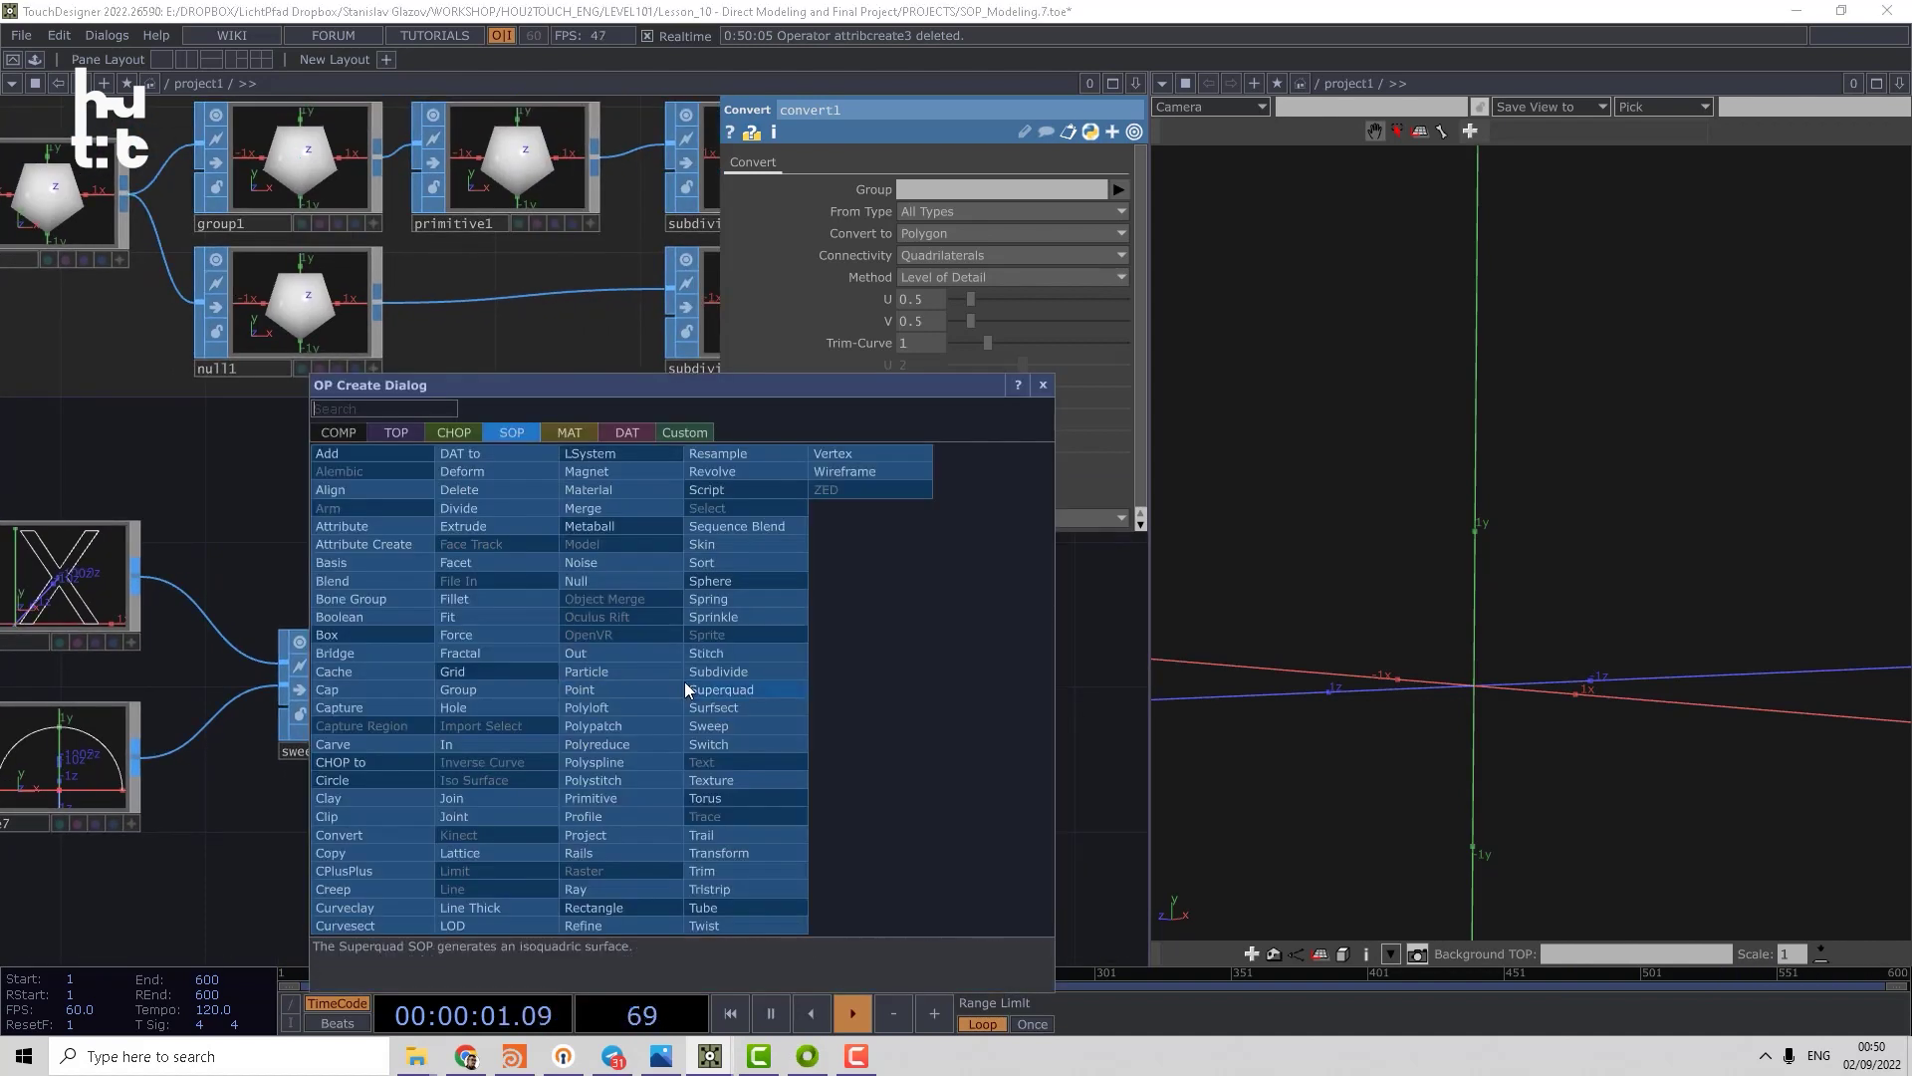
text(f)
click(466, 564)
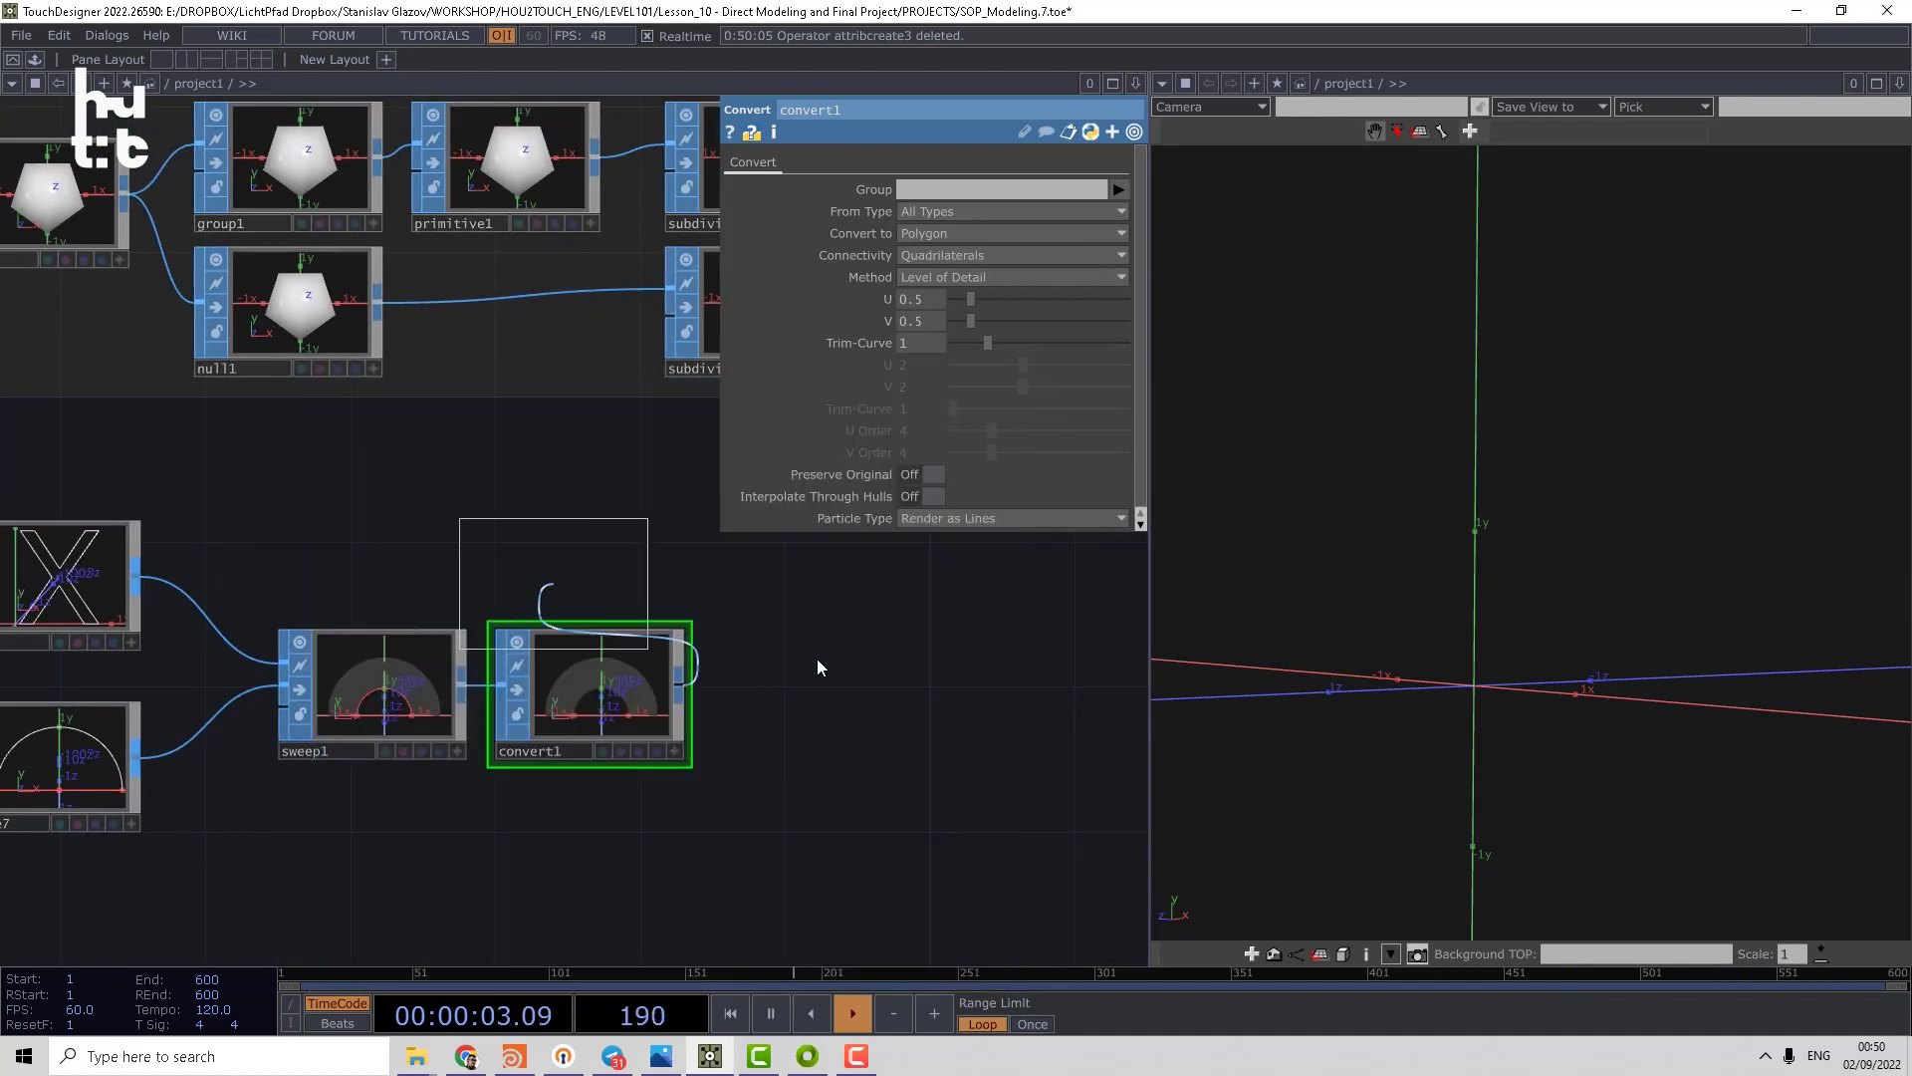
click(821, 672)
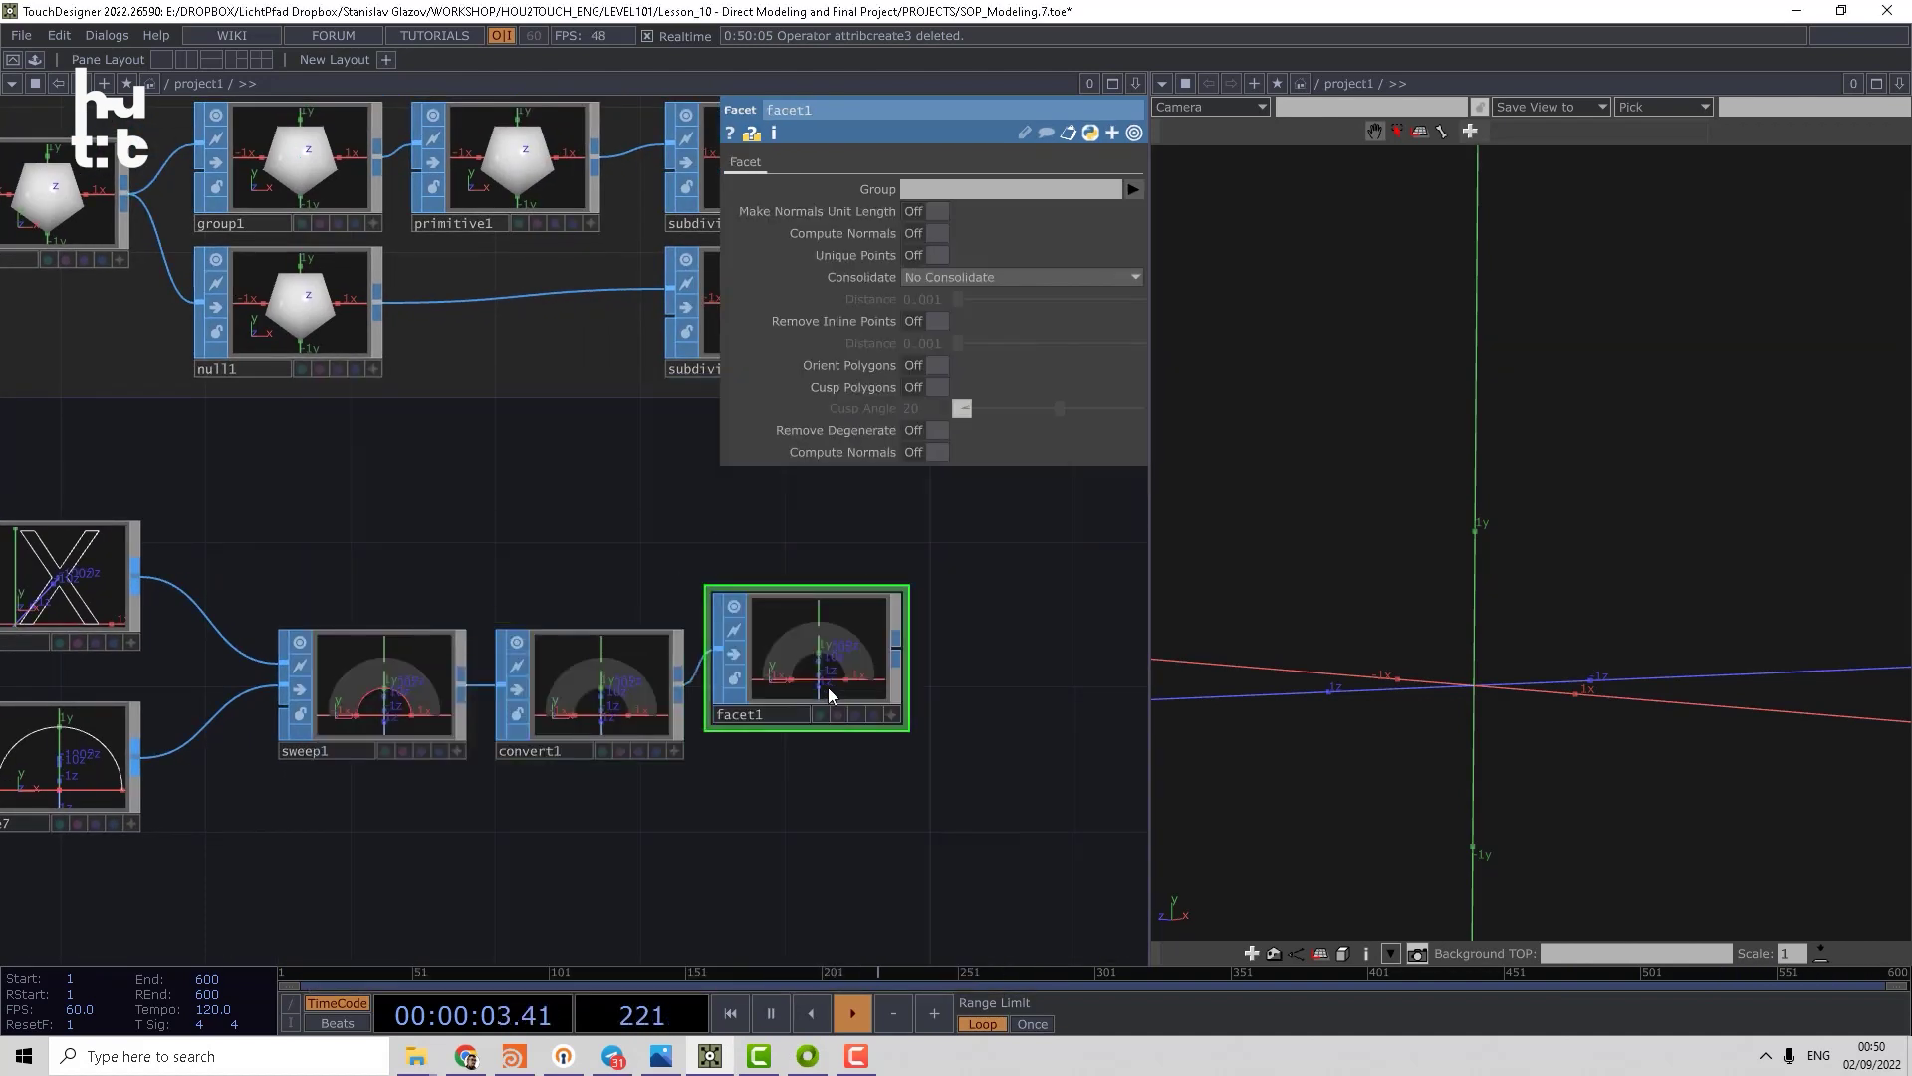
click(929, 448)
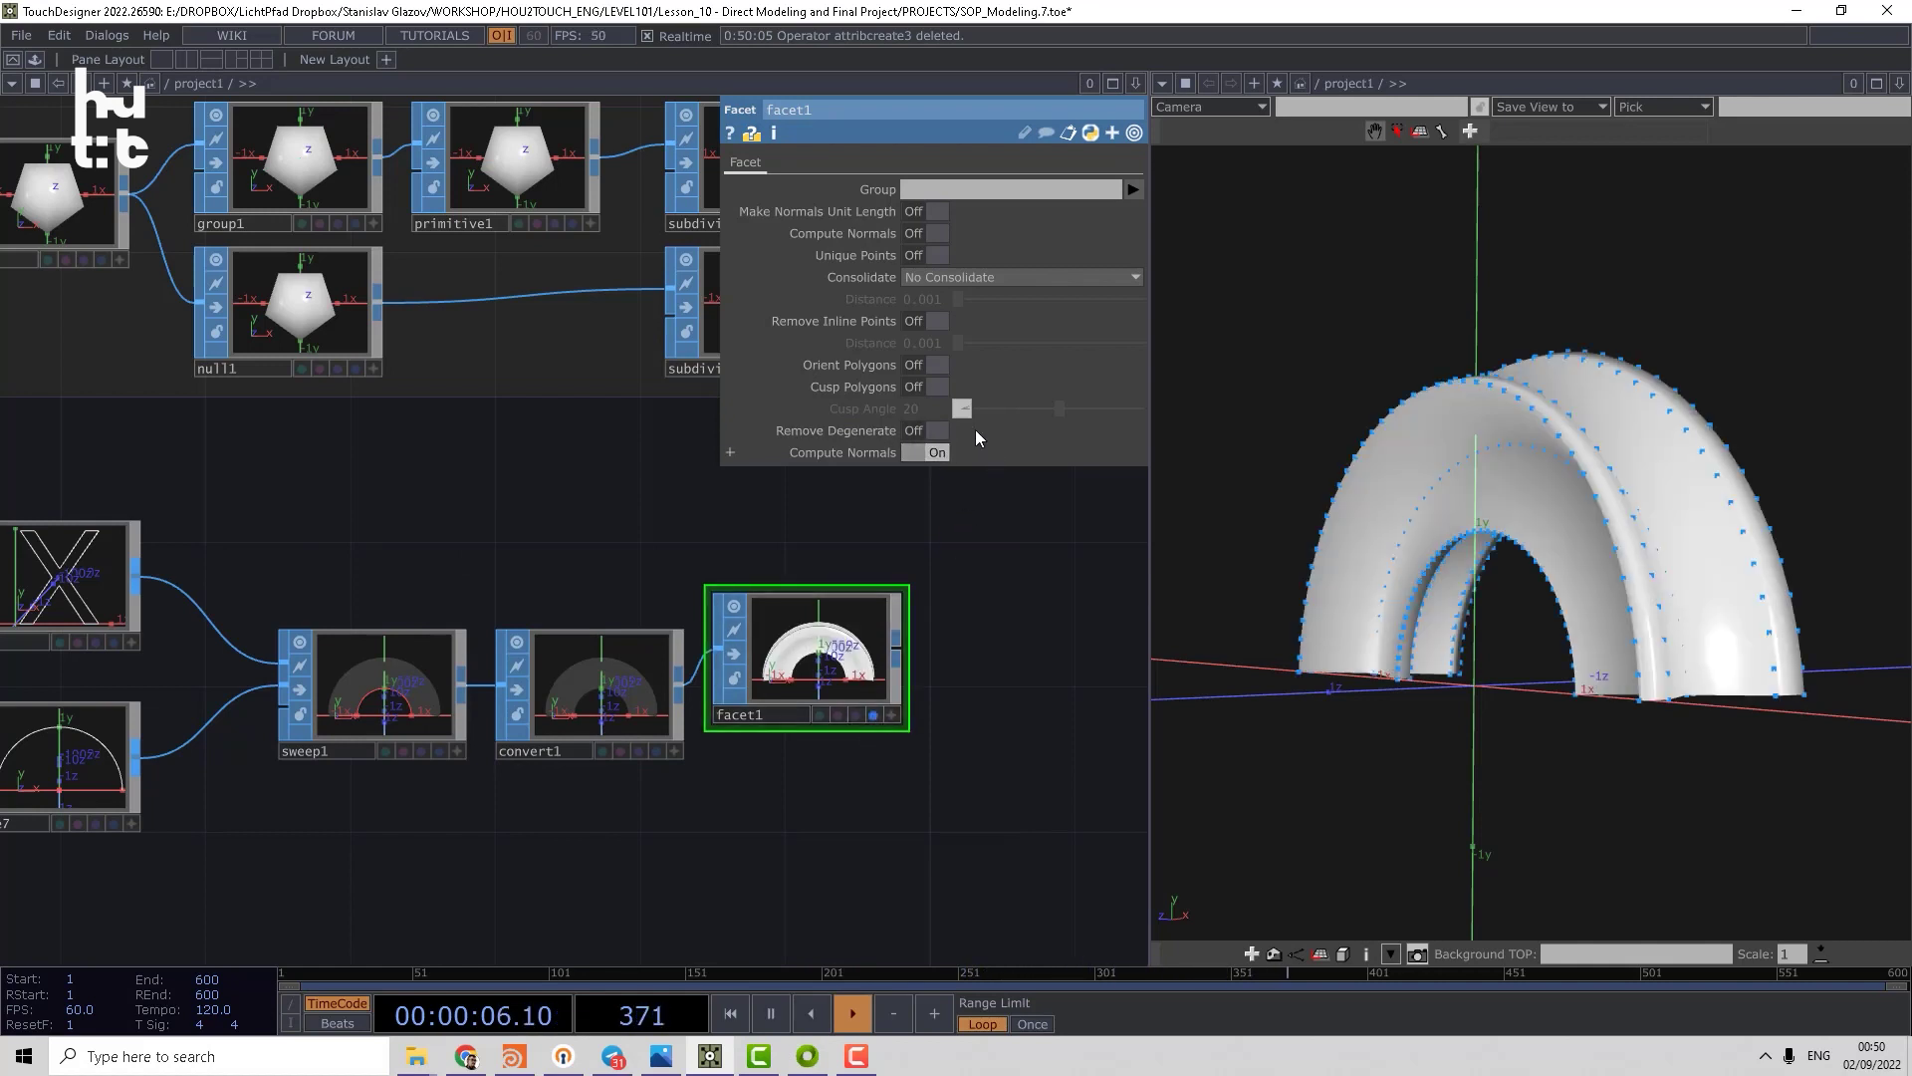
click(929, 385)
mouse_move(1346, 449)
mouse_down()
mouse_move(1430, 344)
mouse_move(1408, 385)
mouse_move(1495, 449)
mouse_up()
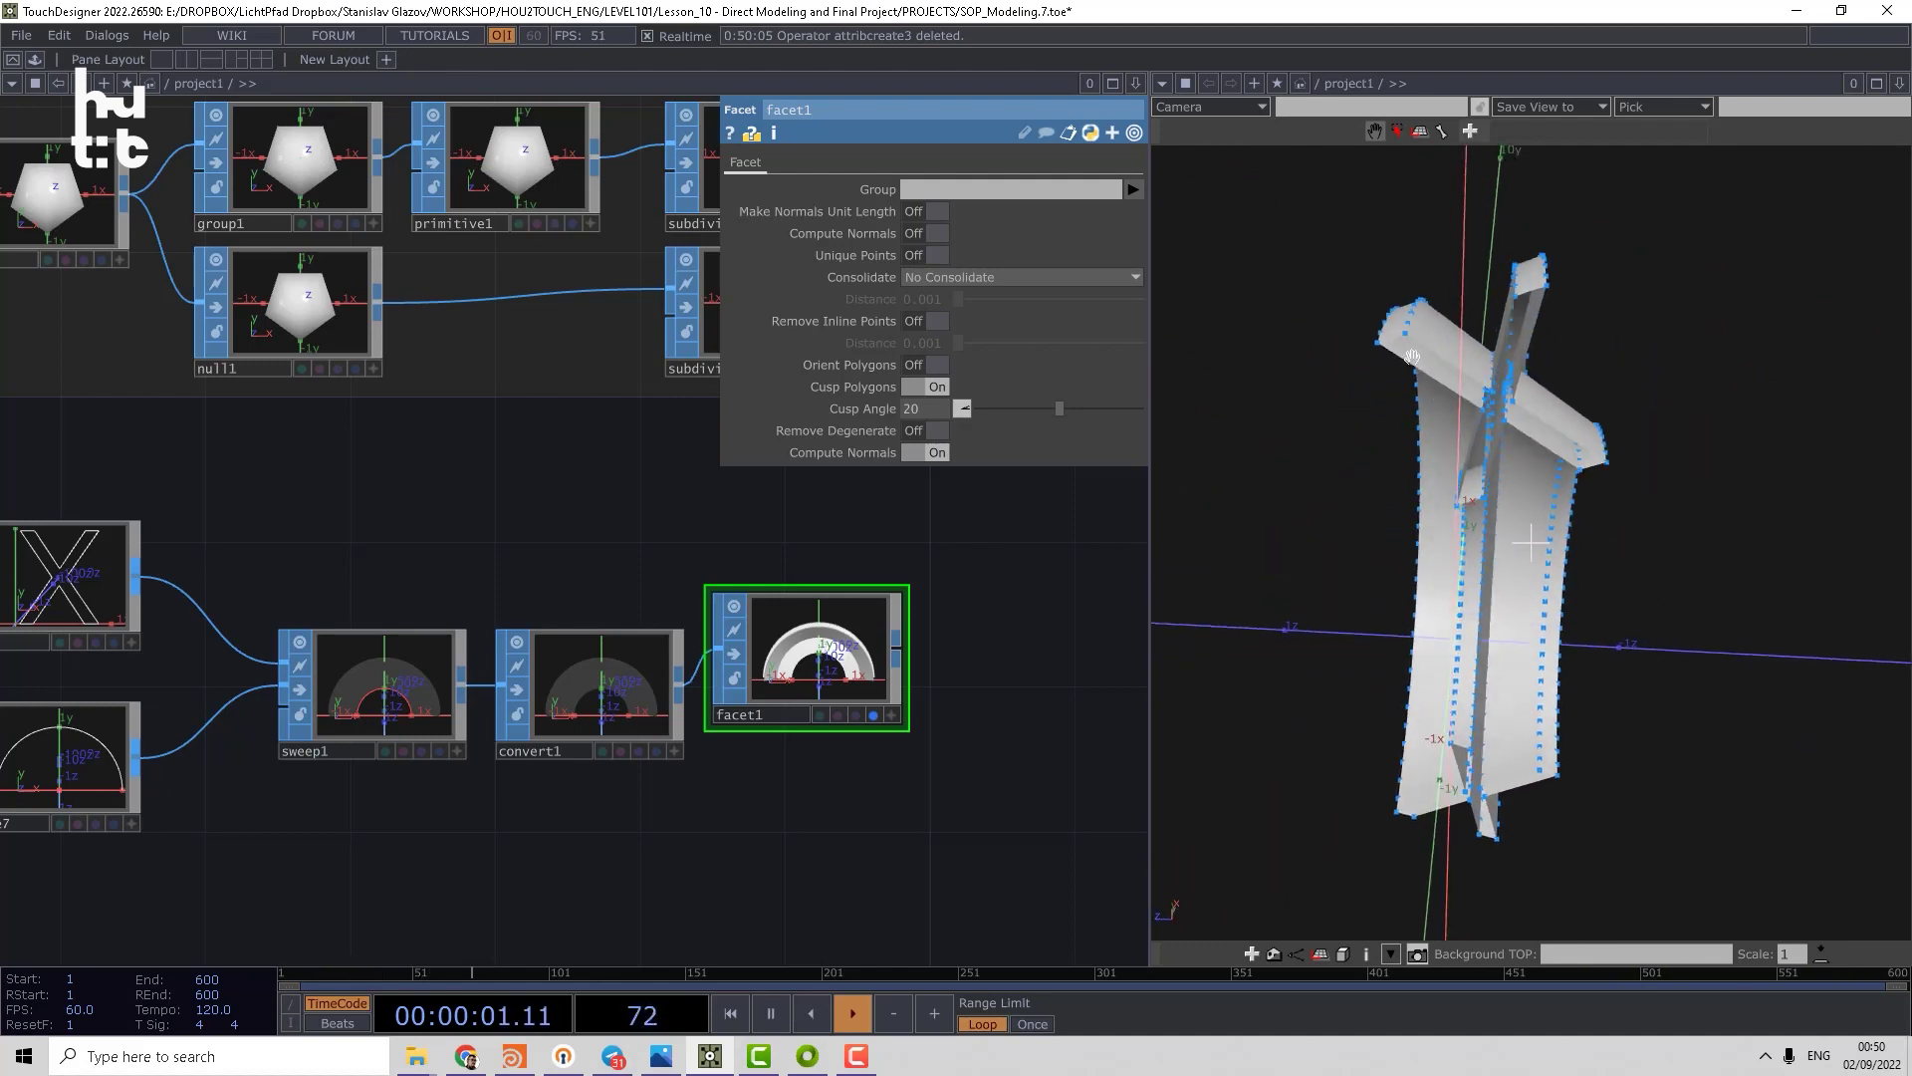